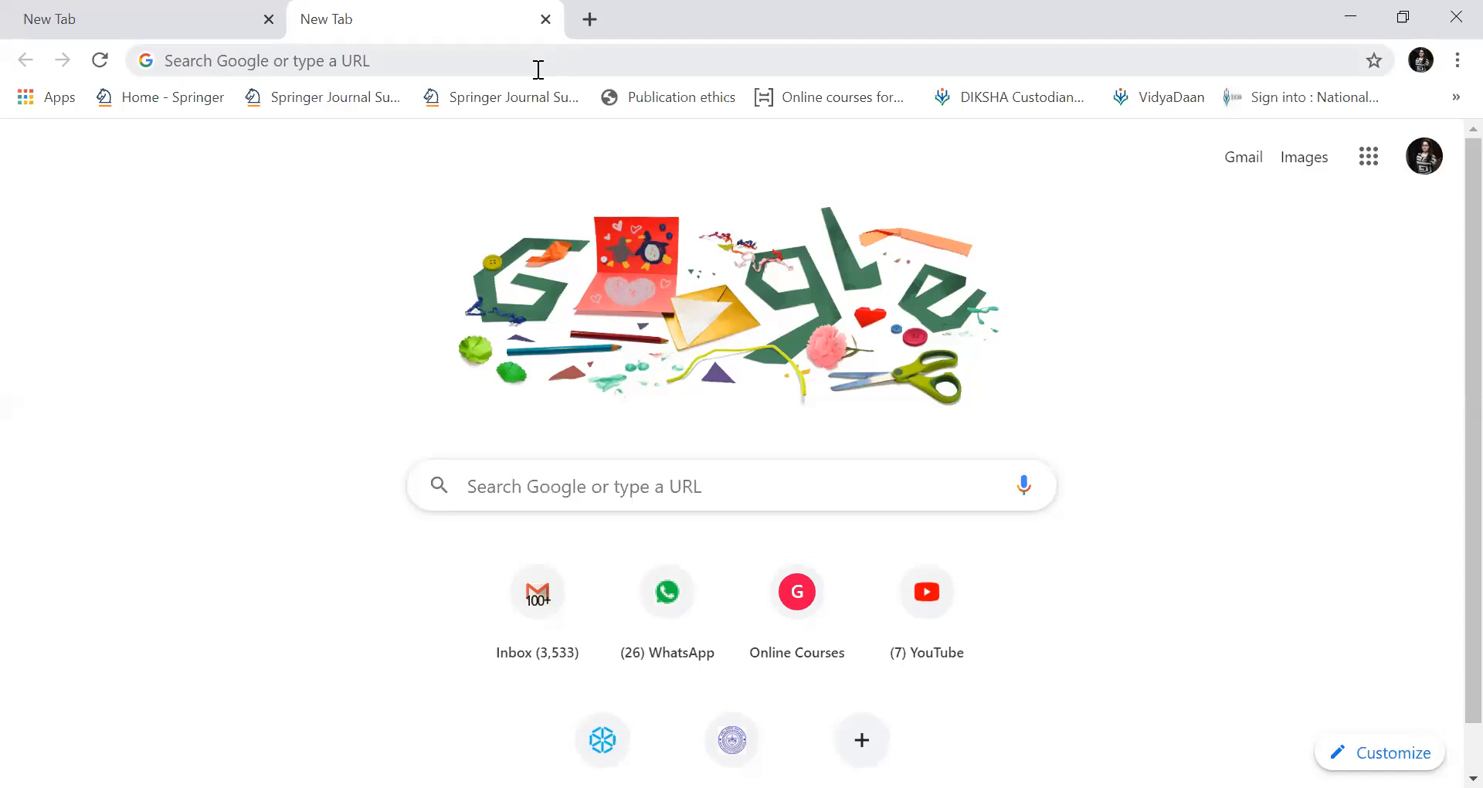
Search Google for 'google forms' from the first browser tab.
{"action": "left_click", "coordinate": [166, 17]}
{"action": "left_click", "coordinate": [302, 58]}
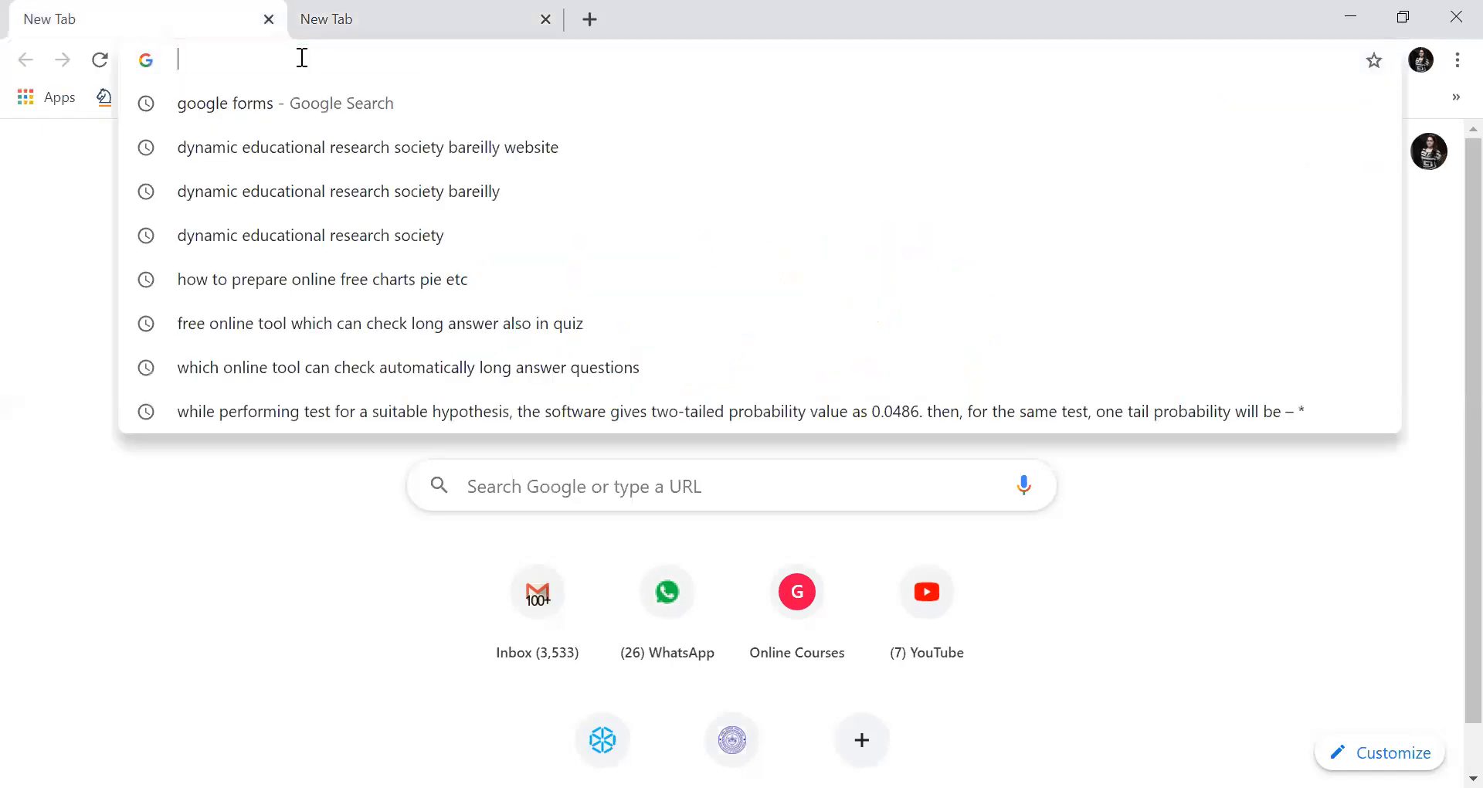
{"action": "type", "text": "google"}
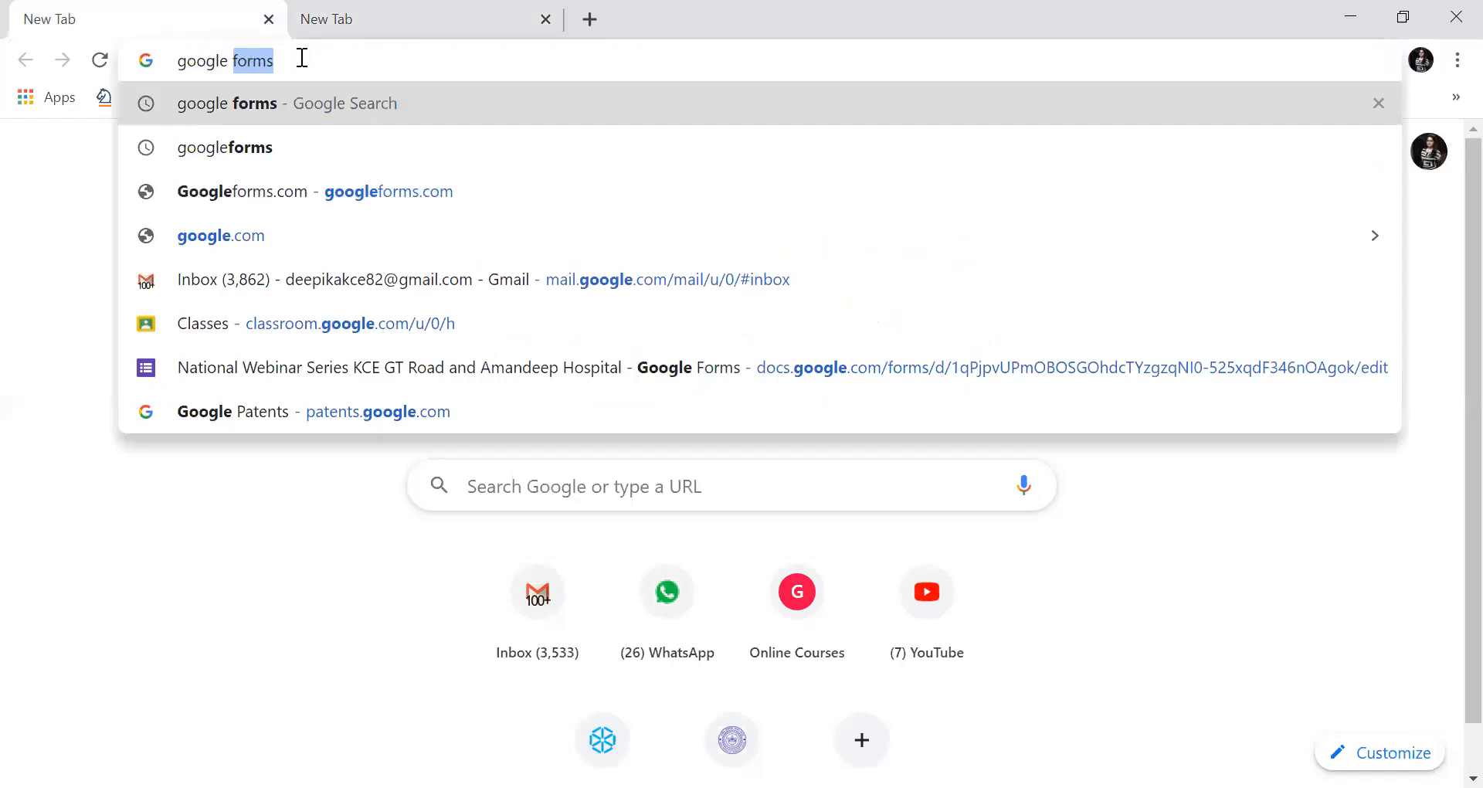
{"action": "type", "text": " forms"}
{"action": "key", "text": "Return"}
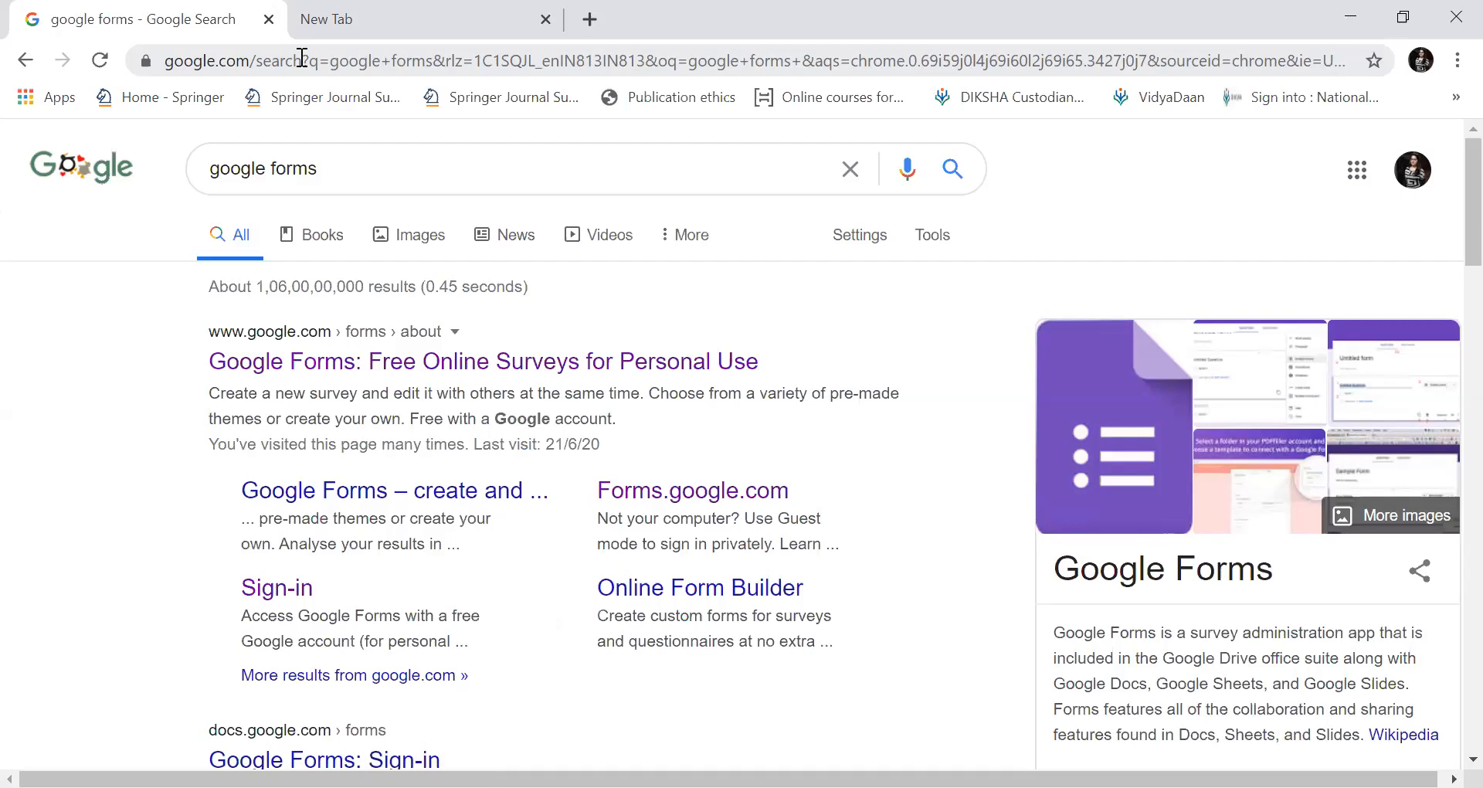
Open the official 'Google Forms: Free Online Surveys for Personal Use' result.
{"action": "left_click", "coordinate": [380, 17]}
{"action": "left_click", "coordinate": [167, 17]}
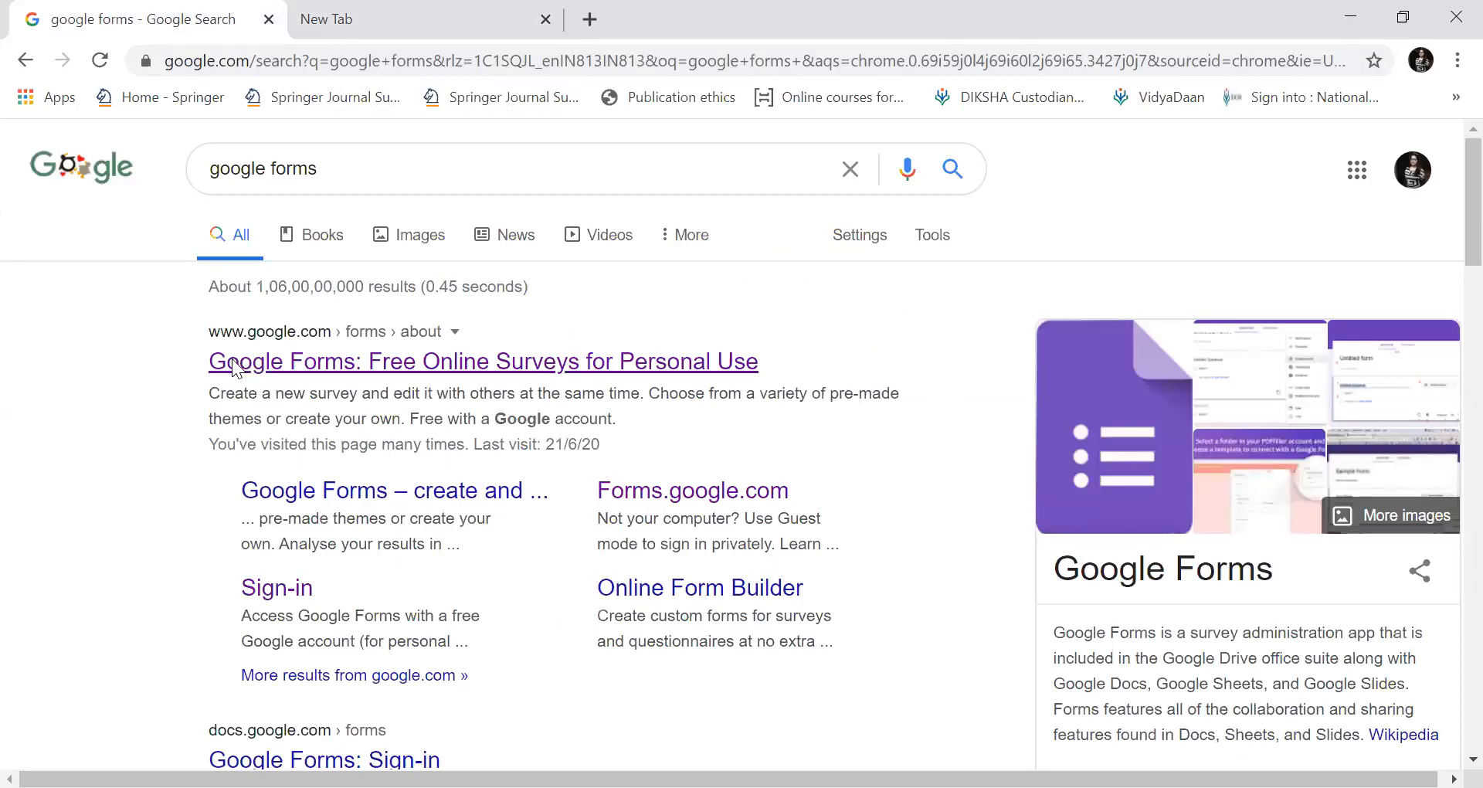
{"action": "left_click", "coordinate": [252, 58]}
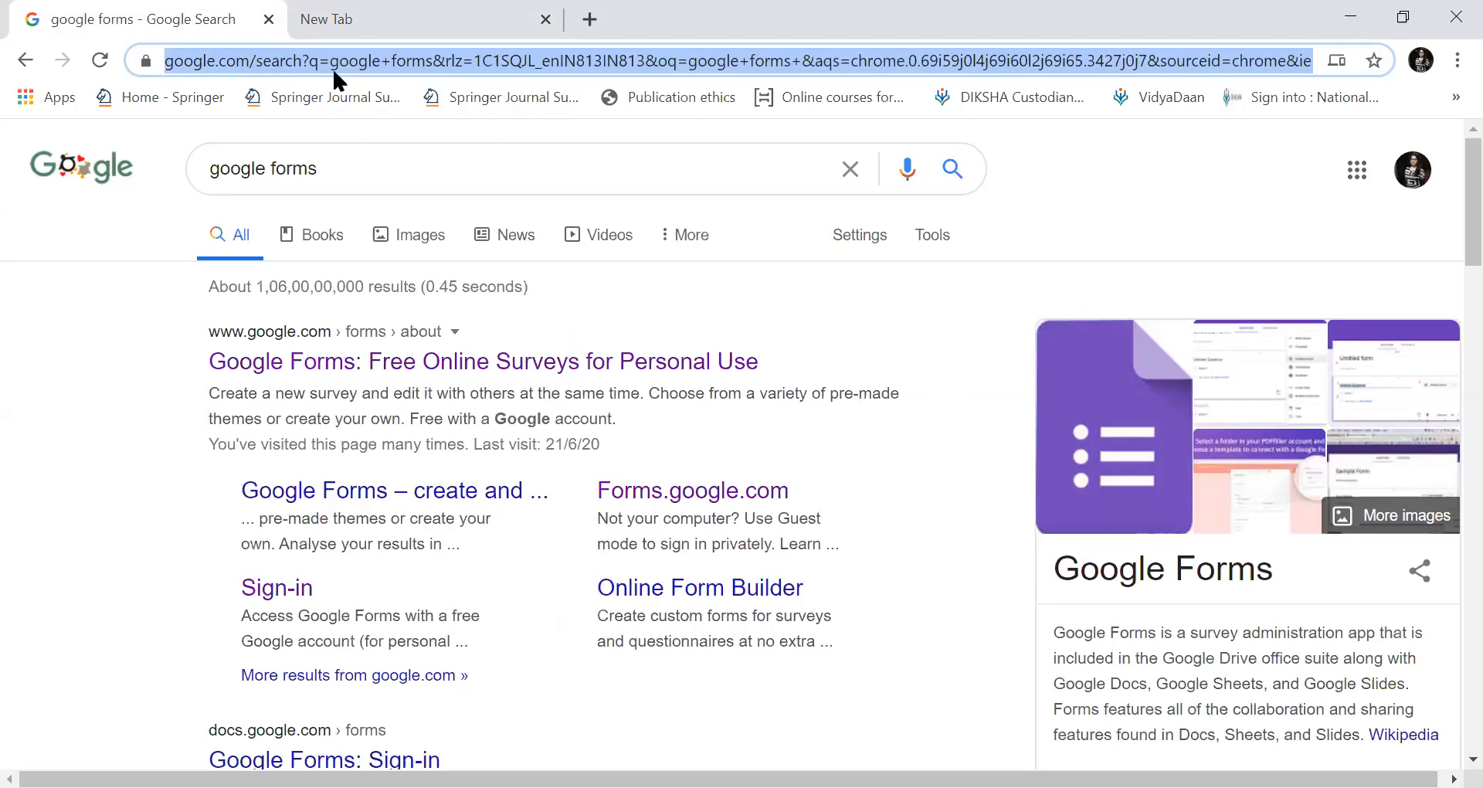
{"action": "left_click", "coordinate": [381, 183]}
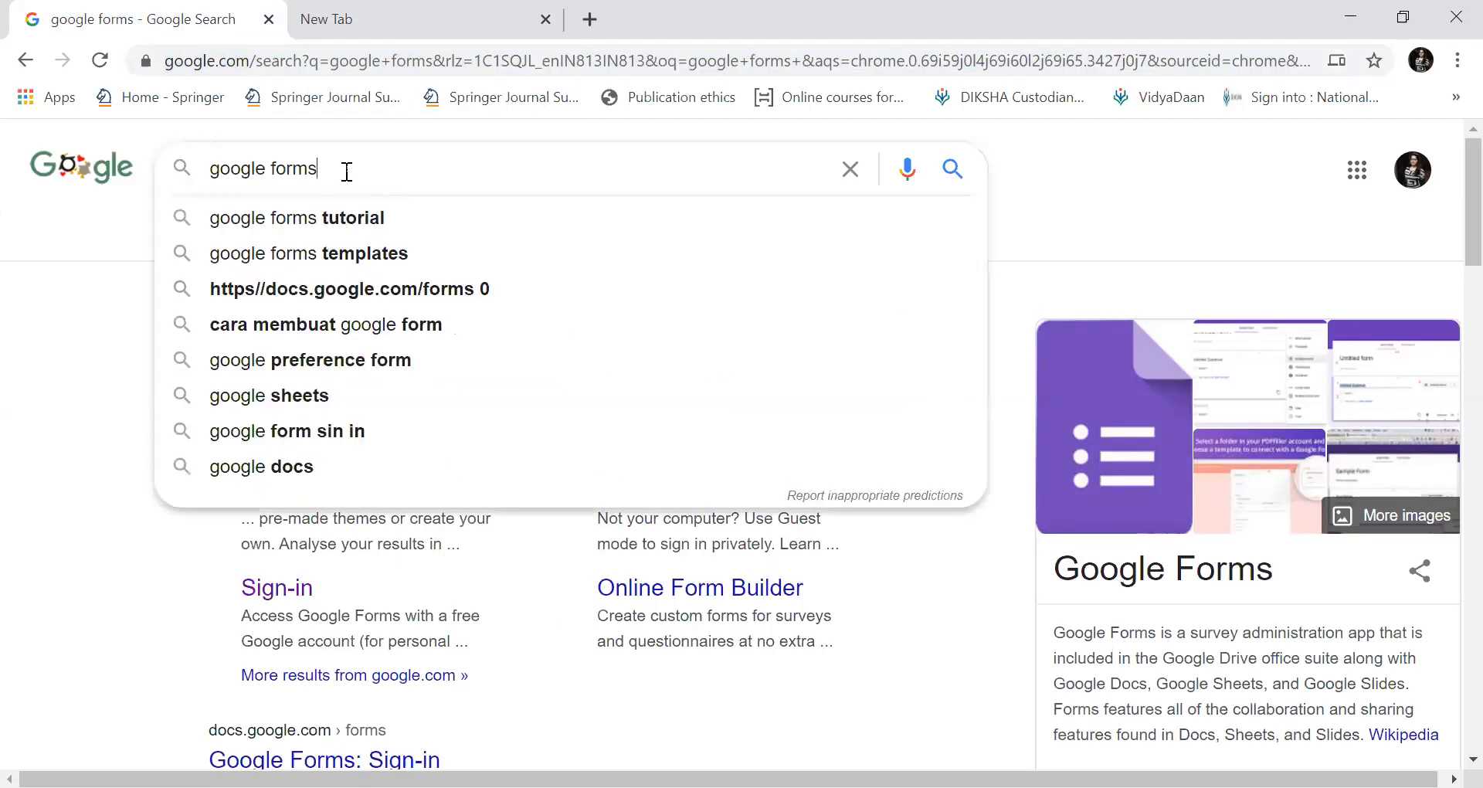
{"action": "left_click", "coordinate": [116, 357]}
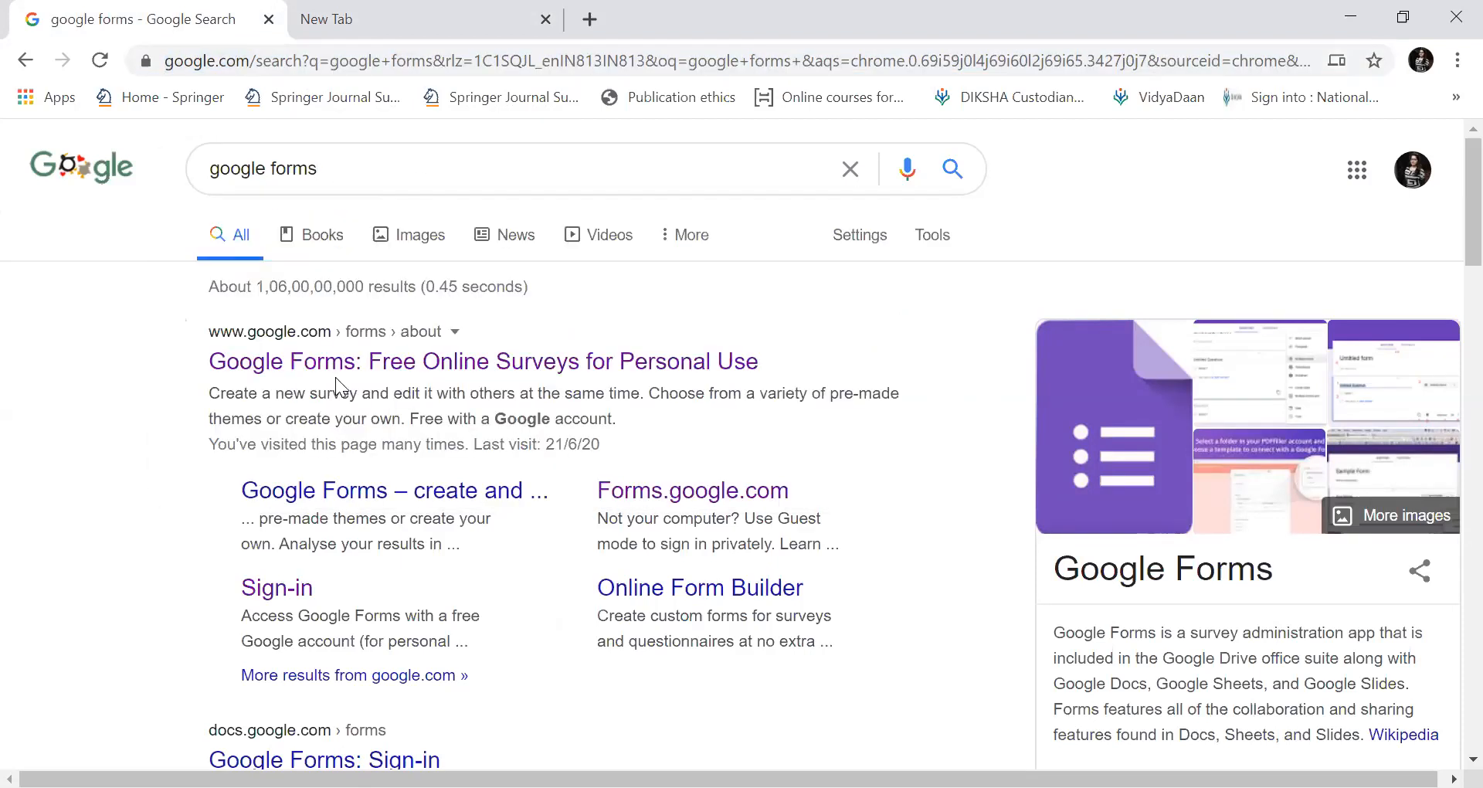
{"action": "left_click", "coordinate": [411, 376]}
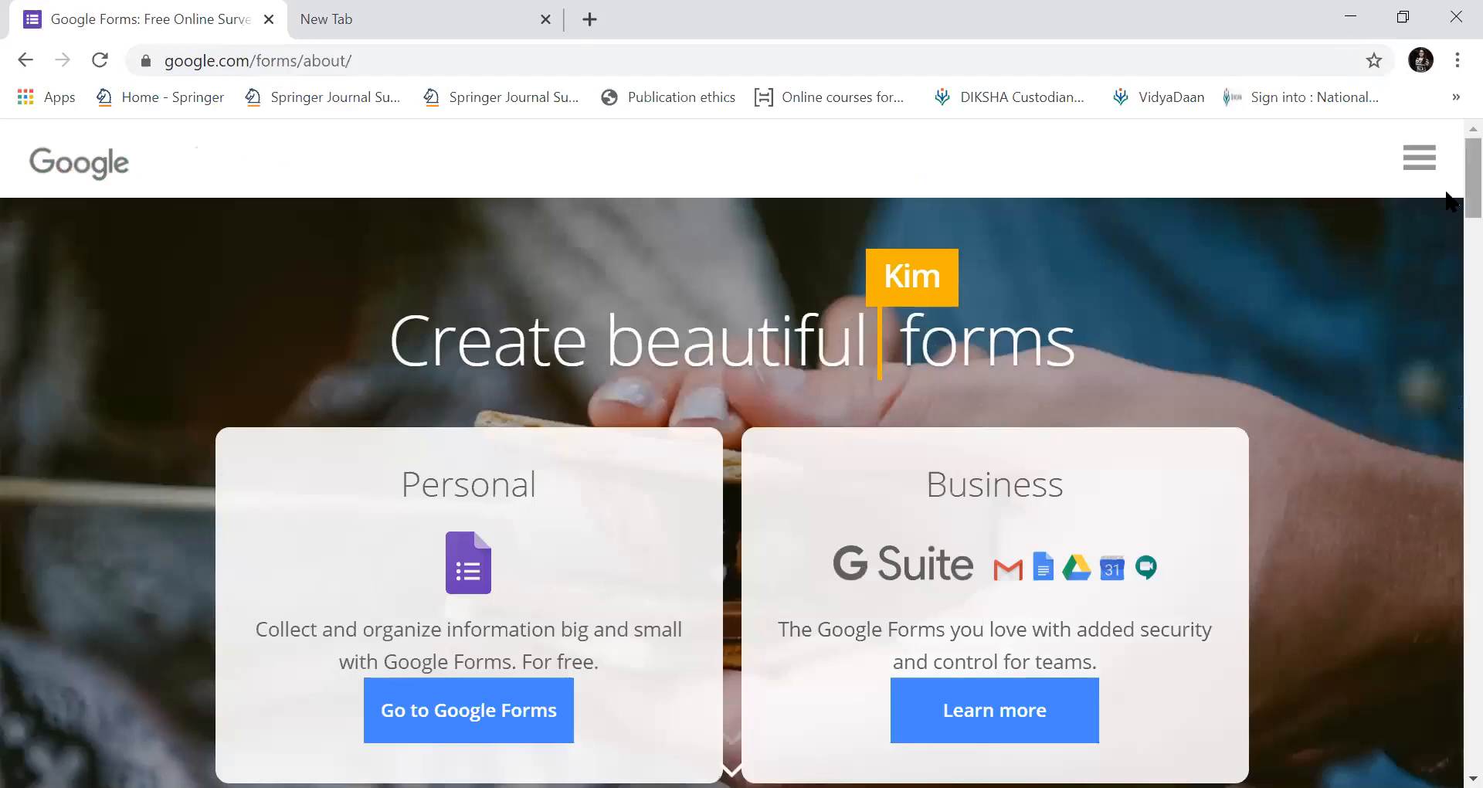
Use 'Go to Google Forms' on the about page to reach the Forms home.
{"action": "scroll", "coordinate": [1447, 193], "scroll_direction": "down", "scroll_amount": 3}
{"action": "scroll", "coordinate": [1446, 193], "scroll_direction": "up", "scroll_amount": 3}
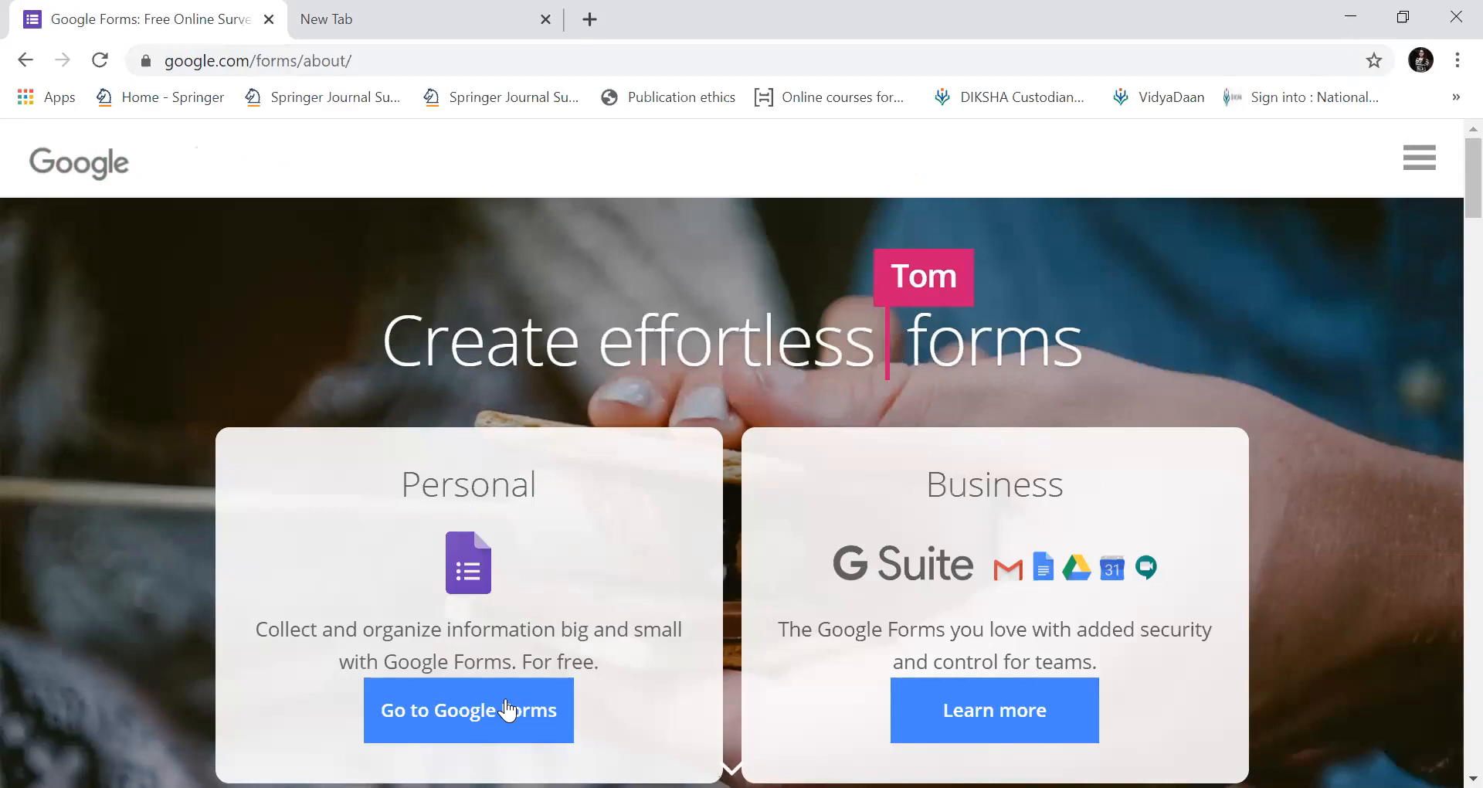
{"action": "left_click", "coordinate": [494, 725]}
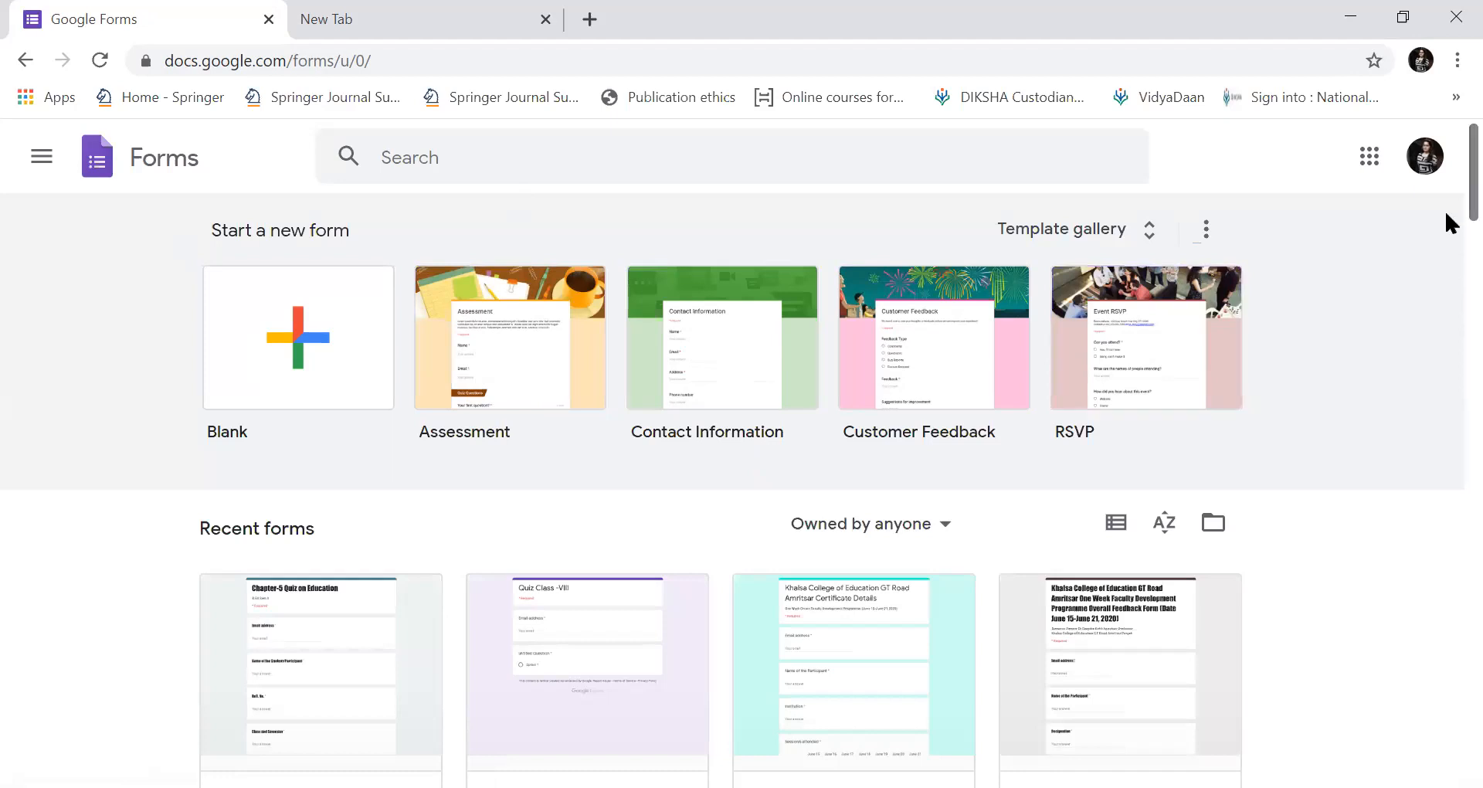
{"action": "scroll", "coordinate": [1442, 206], "scroll_direction": "down", "scroll_amount": 5}
{"action": "scroll", "coordinate": [1448, 193], "scroll_direction": "up", "scroll_amount": 5}
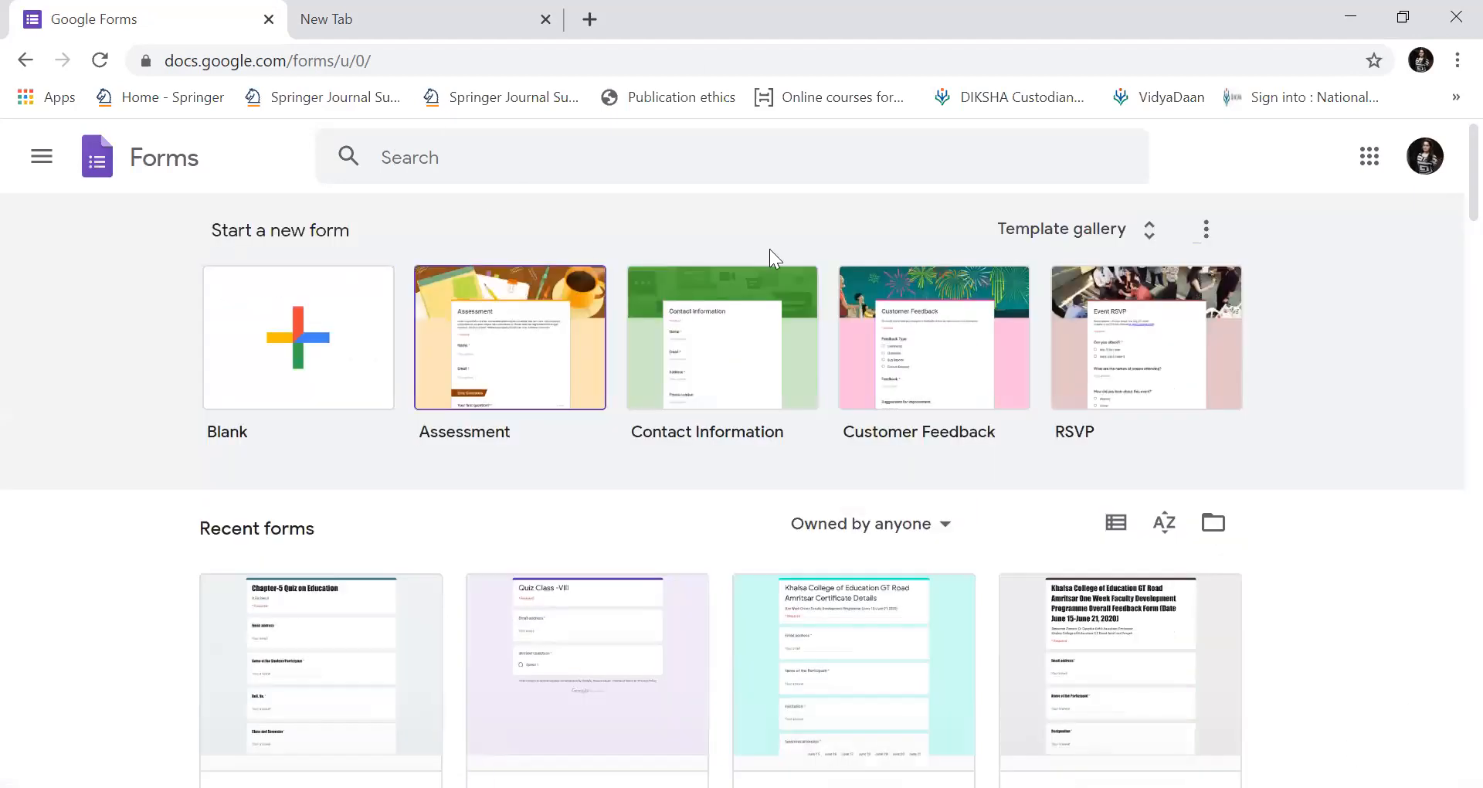
{"action": "key", "text": "ctrl+Tab"}
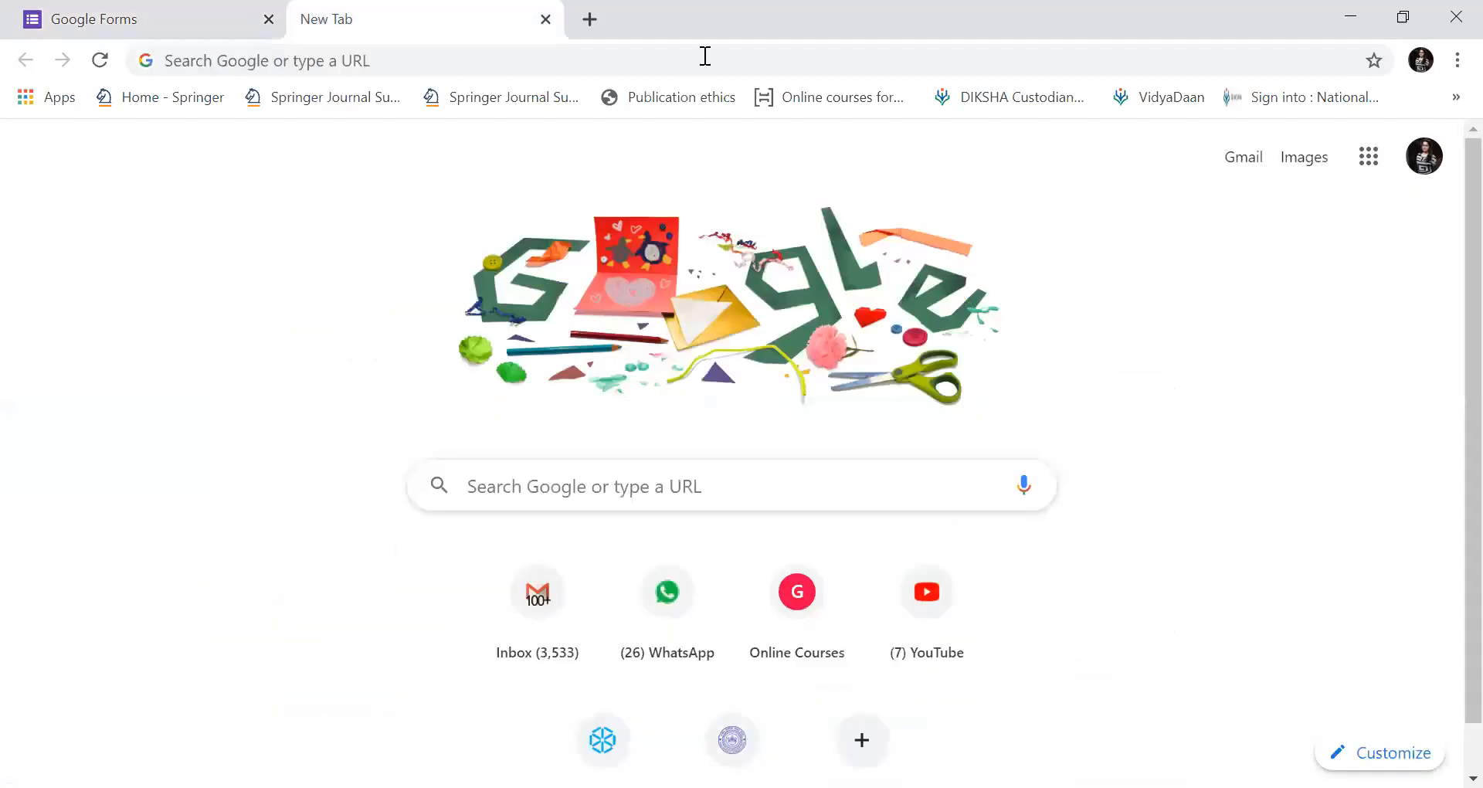
{"action": "left_click", "coordinate": [101, 19]}
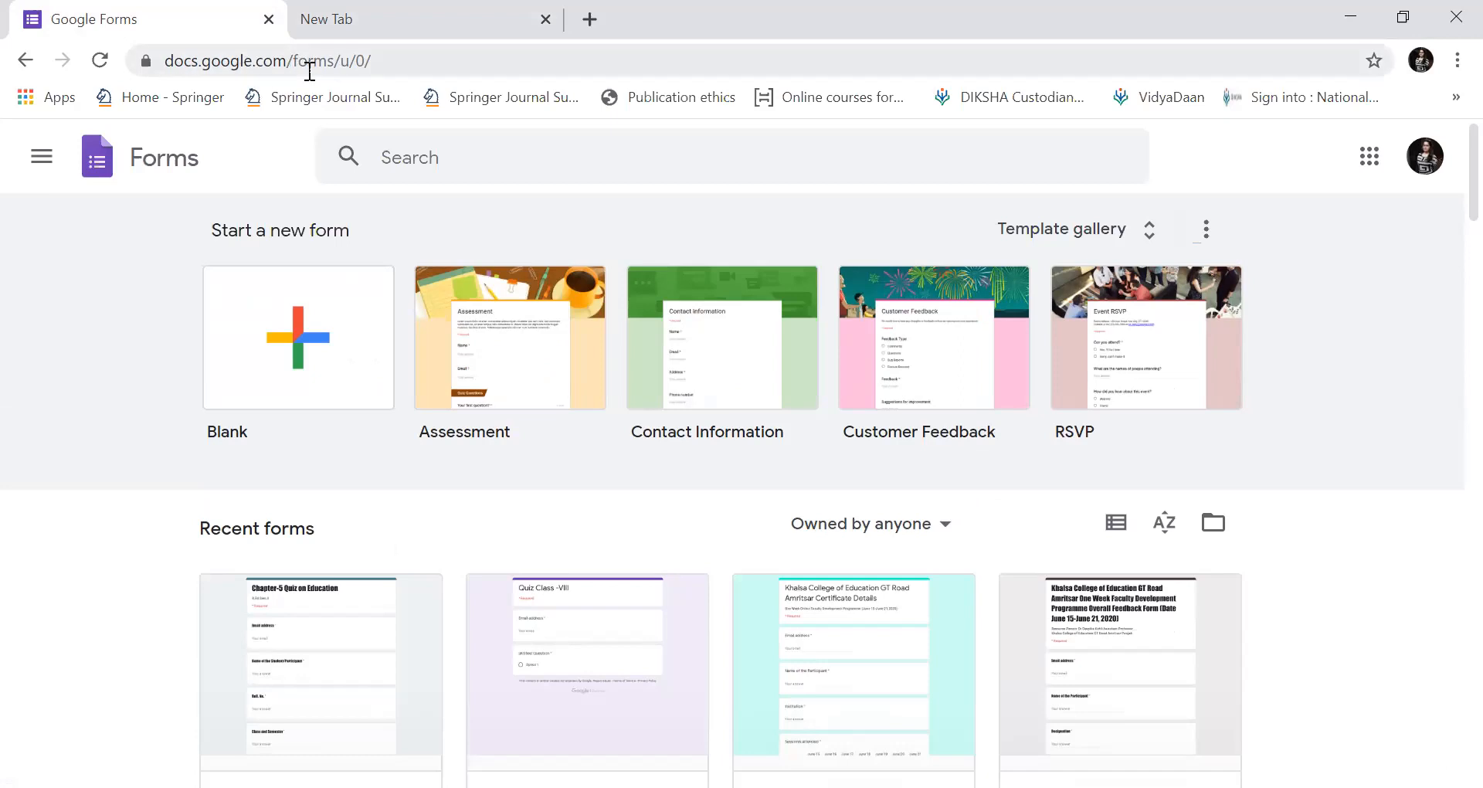
{"action": "left_click", "coordinate": [403, 21]}
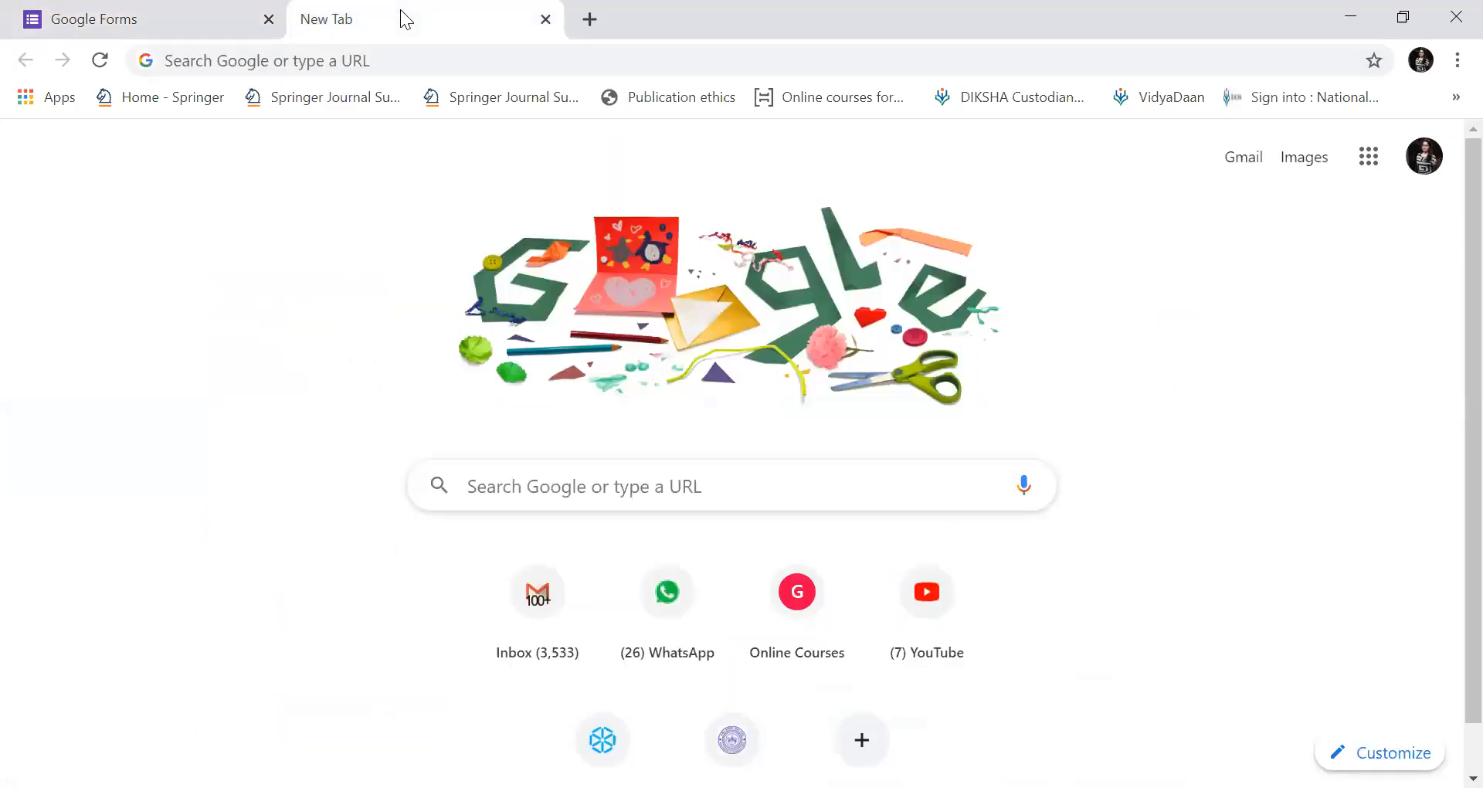
Open Google Drive from the Google apps grid in the second tab.
{"action": "left_click", "coordinate": [1369, 159]}
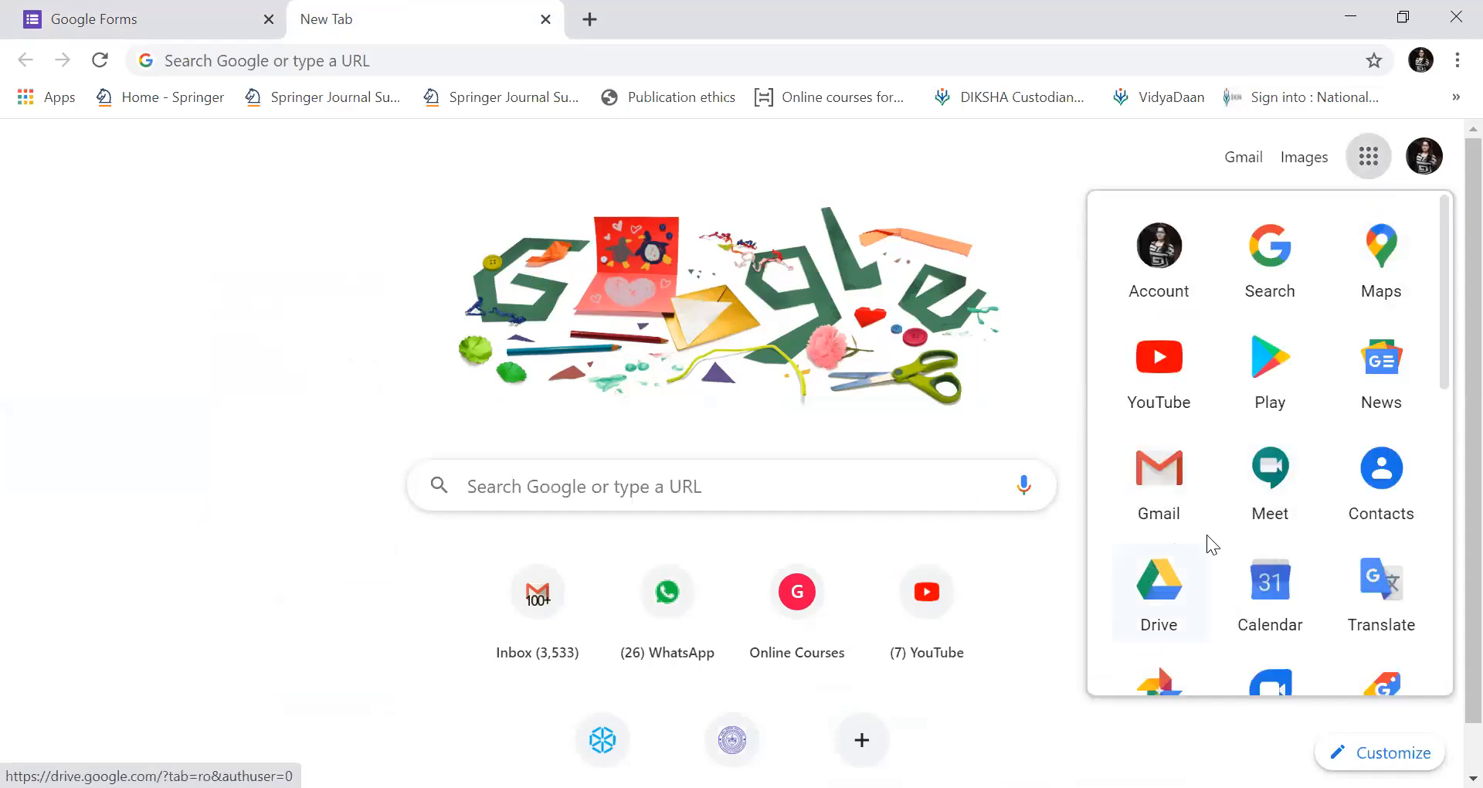
{"action": "left_click", "coordinate": [1164, 593]}
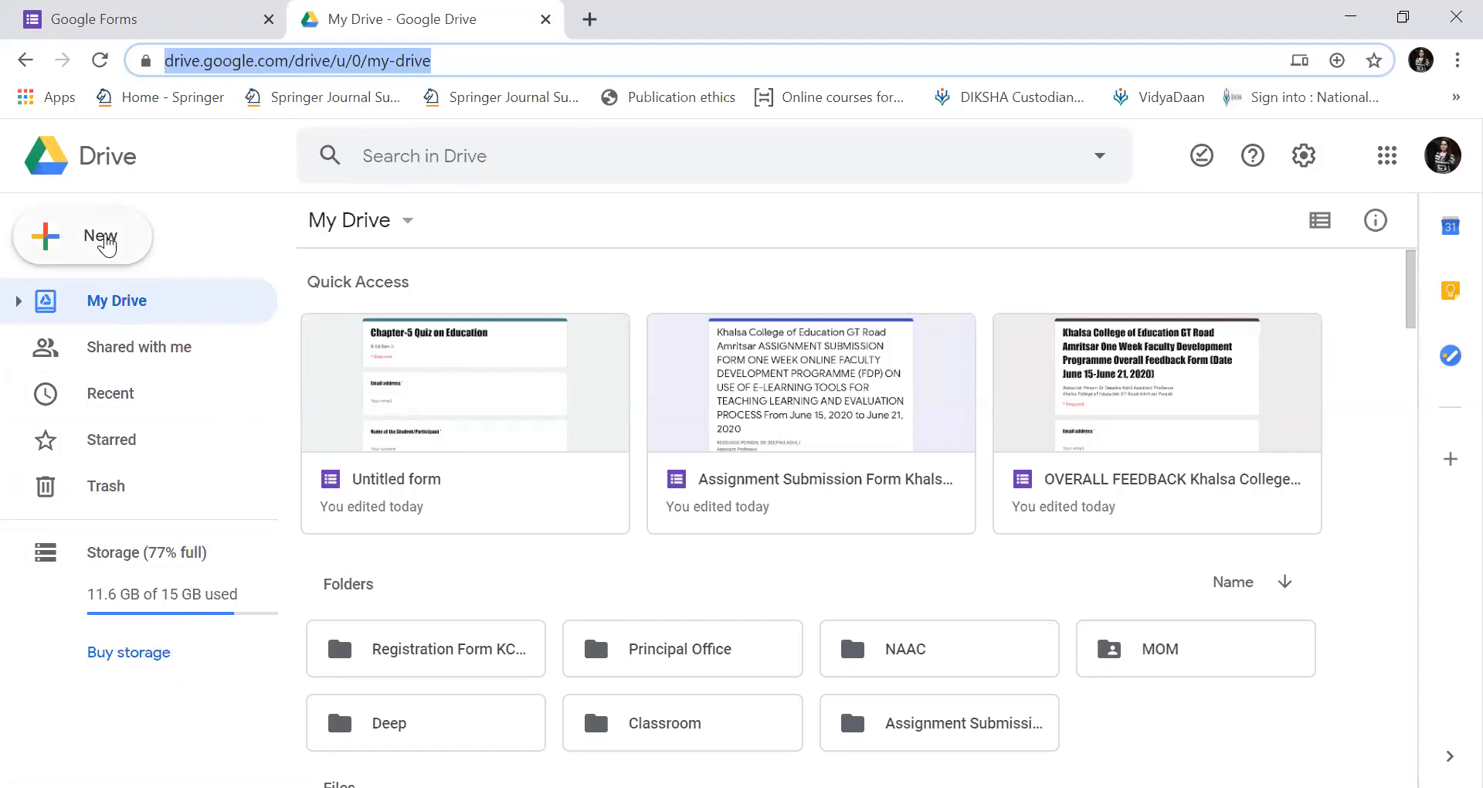
Create a new untitled Google Form from Drive's New > More menu.
{"action": "left_click", "coordinate": [106, 244]}
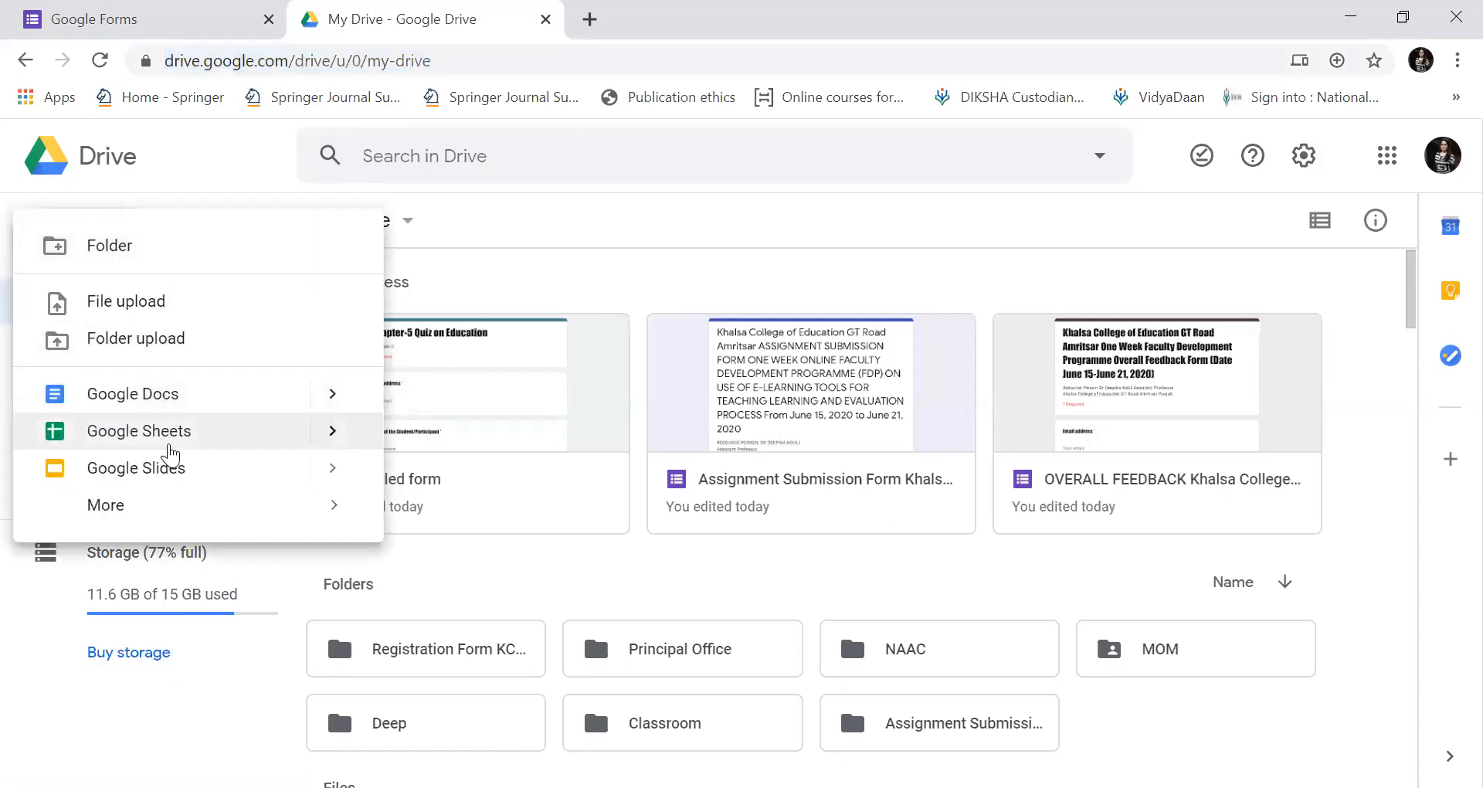
{"action": "mouse_move", "coordinate": [172, 503]}
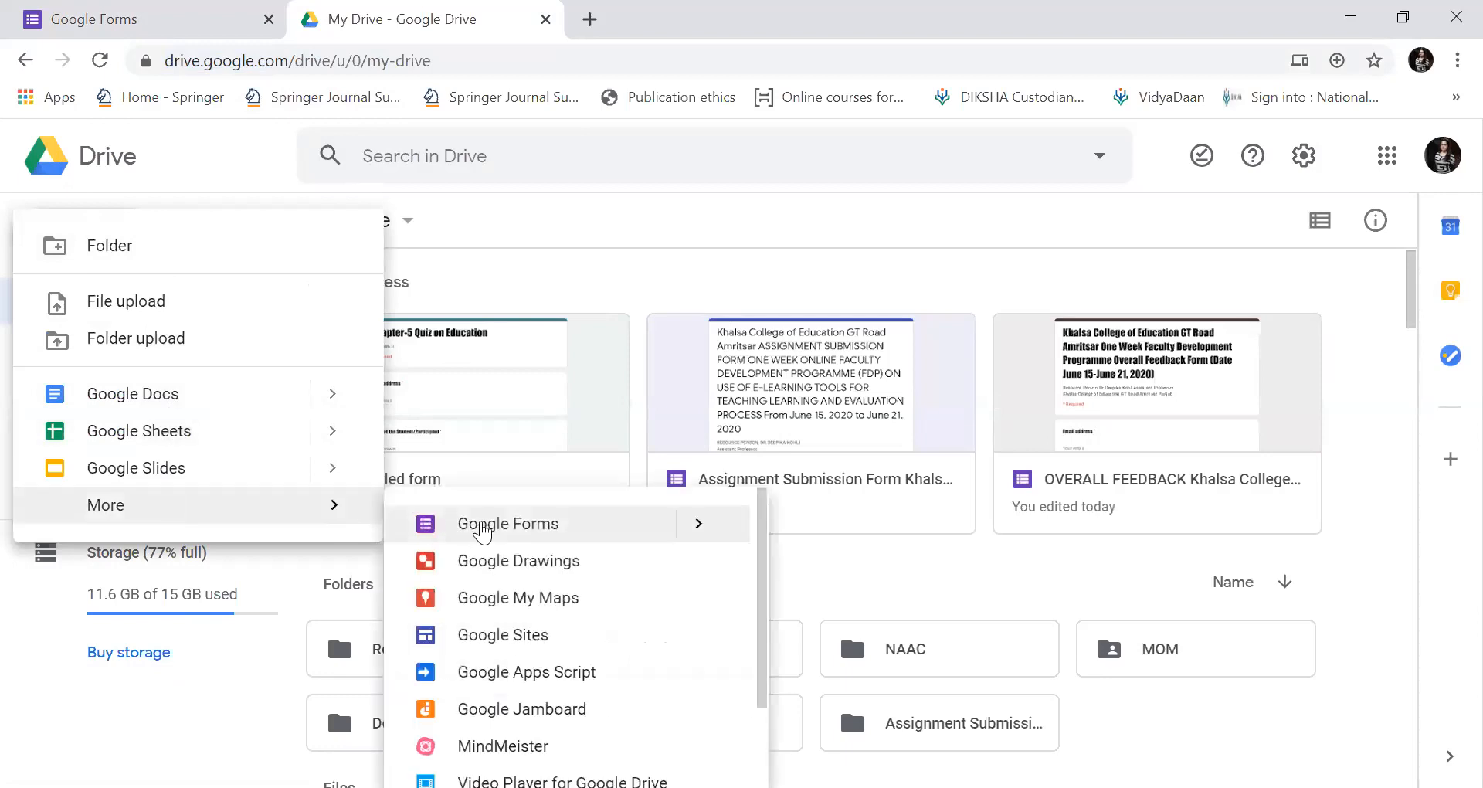
{"action": "left_click", "coordinate": [483, 529]}
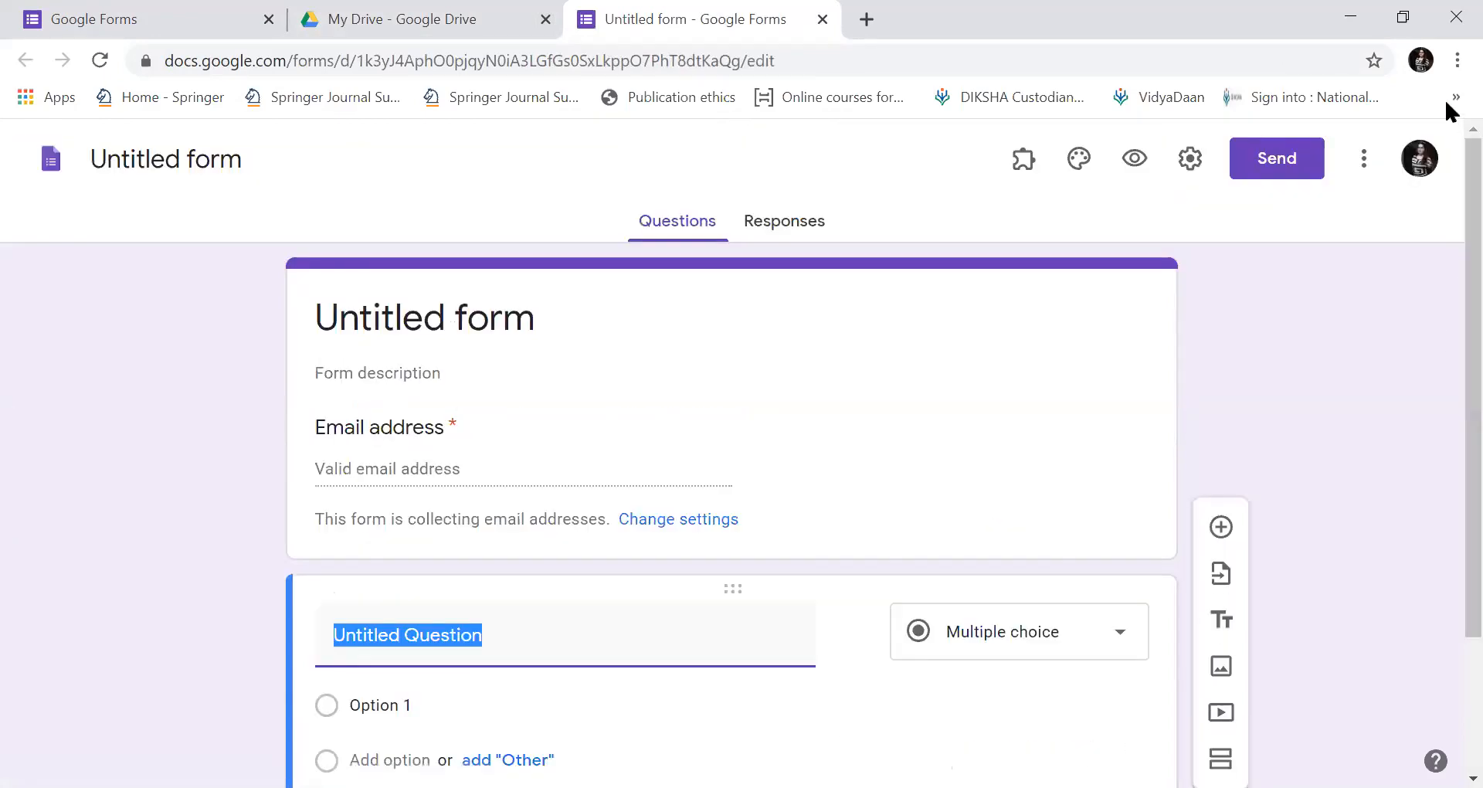
Switch back to the Google Forms home tab.
{"action": "left_click", "coordinate": [159, 17]}
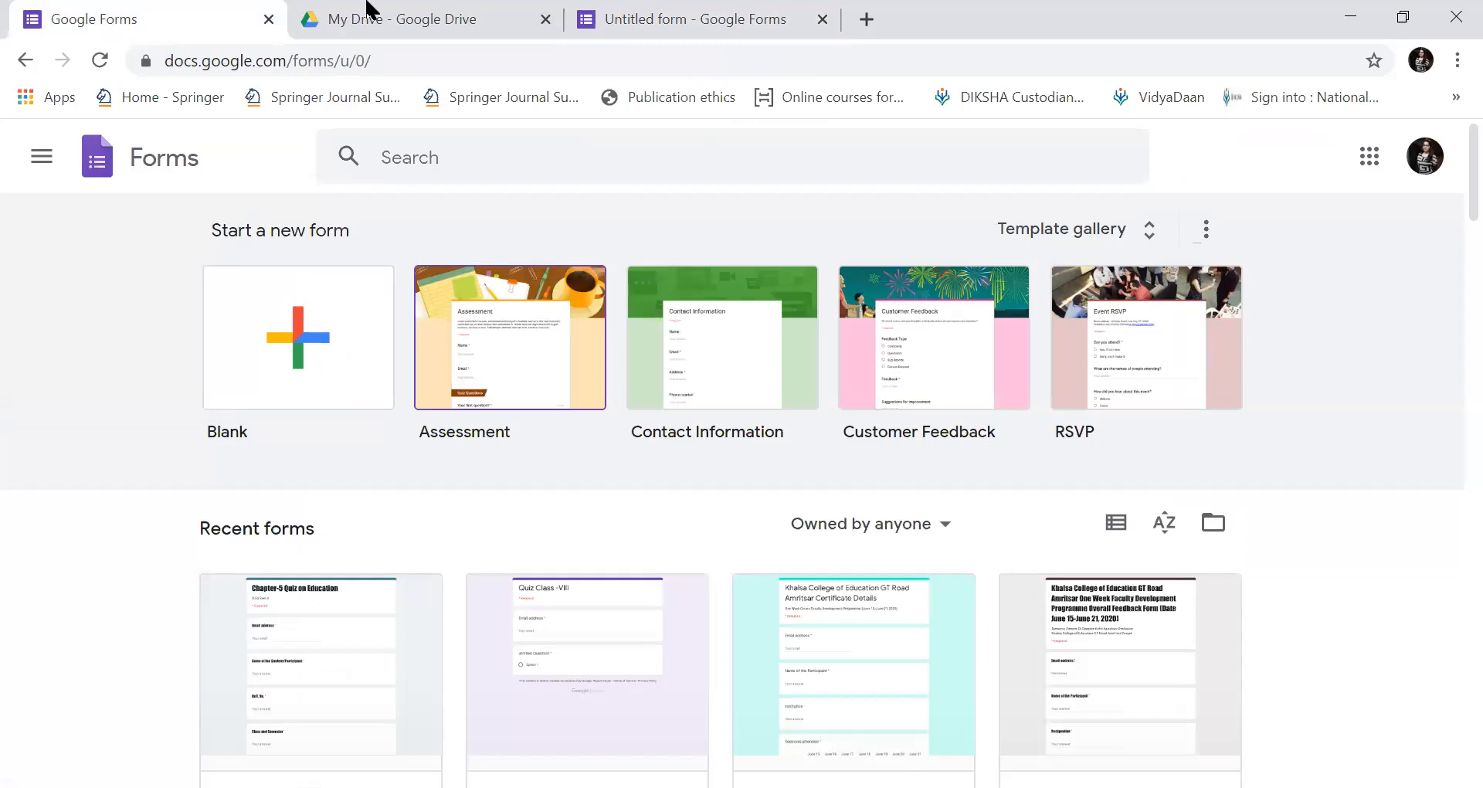
{"action": "key", "text": "ctrl+shift+Tab"}
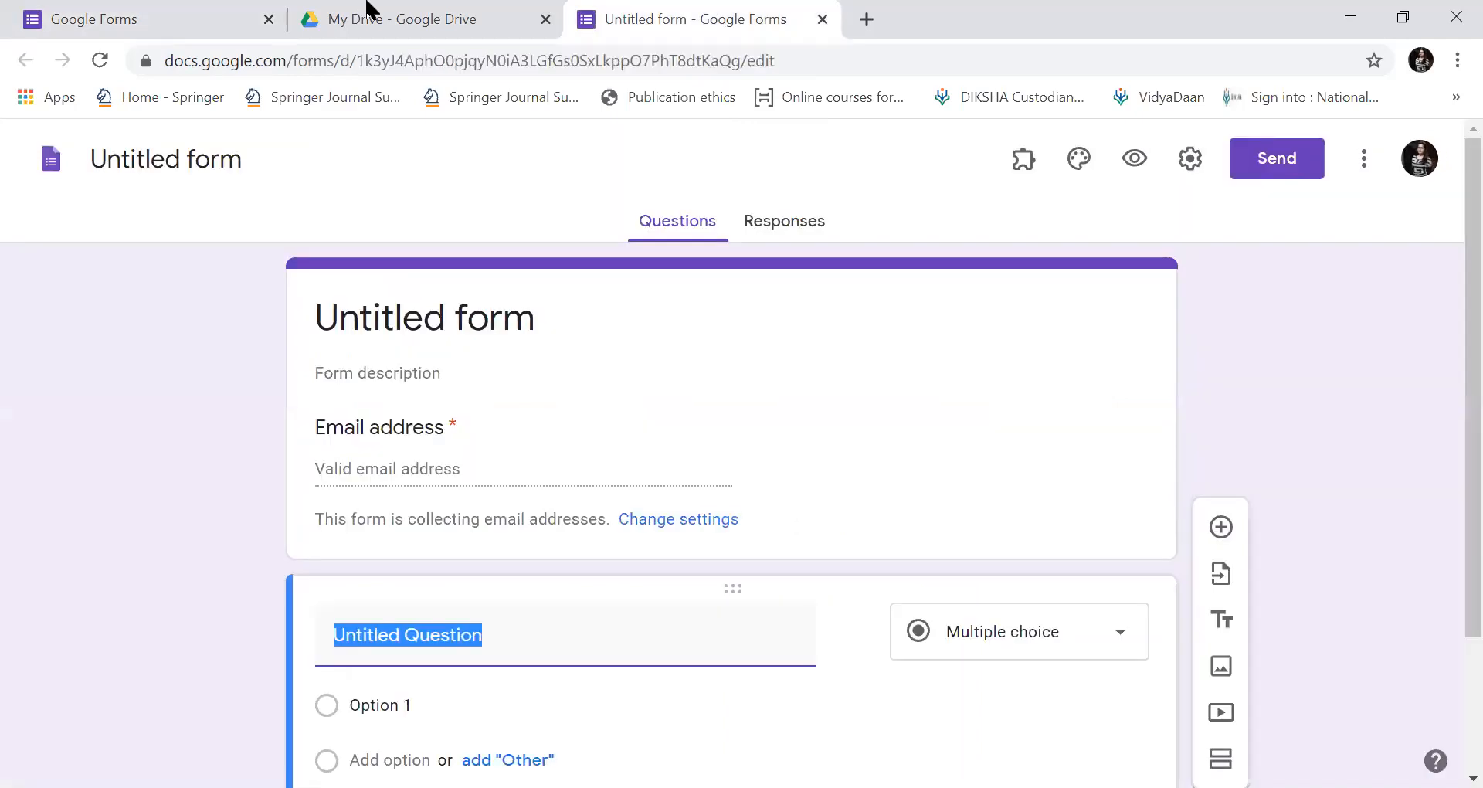
{"action": "left_click", "coordinate": [218, 27]}
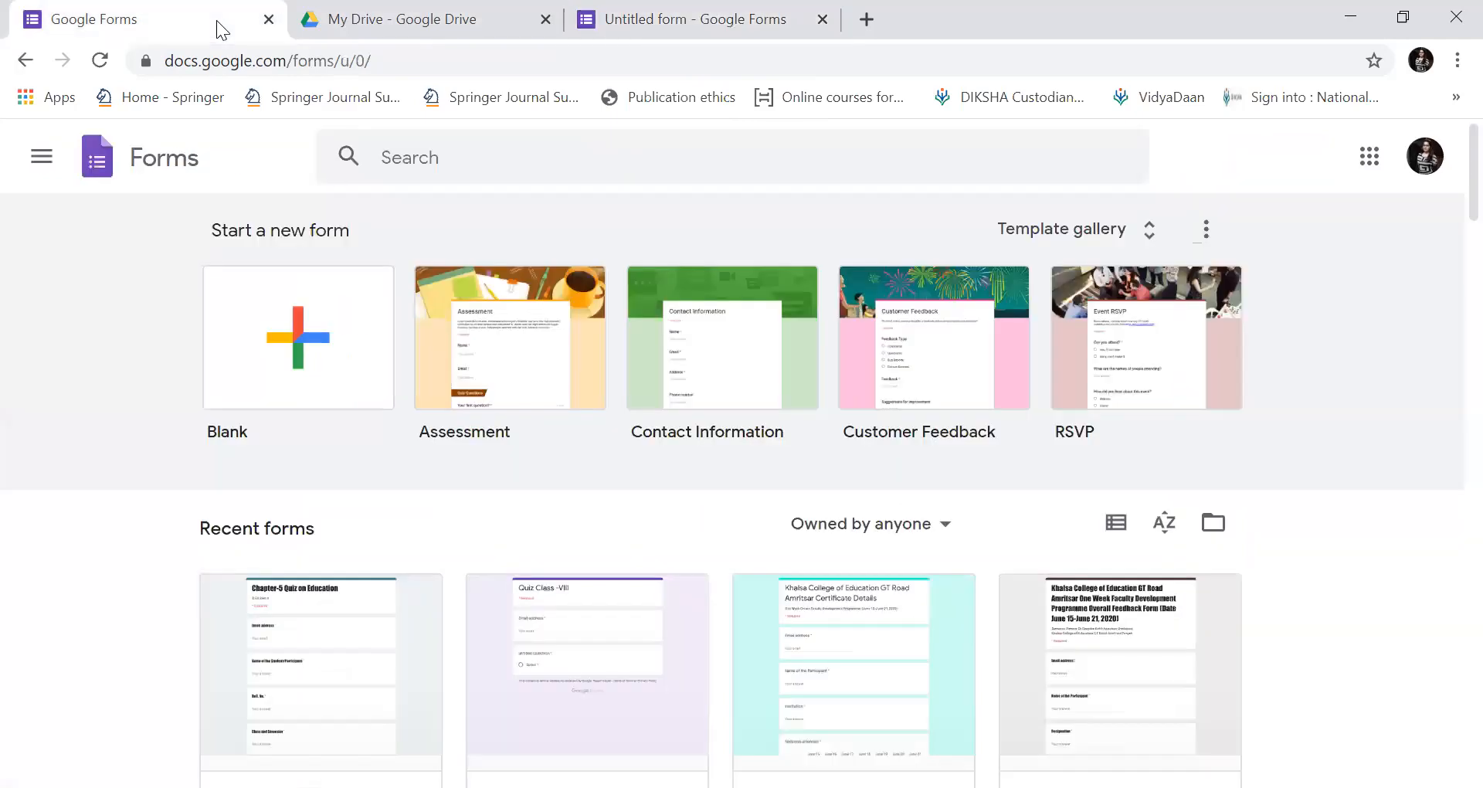
Create a blank form titled 'Quiz on Education' with description 'Weekly Test -'.
{"action": "left_click", "coordinate": [291, 382]}
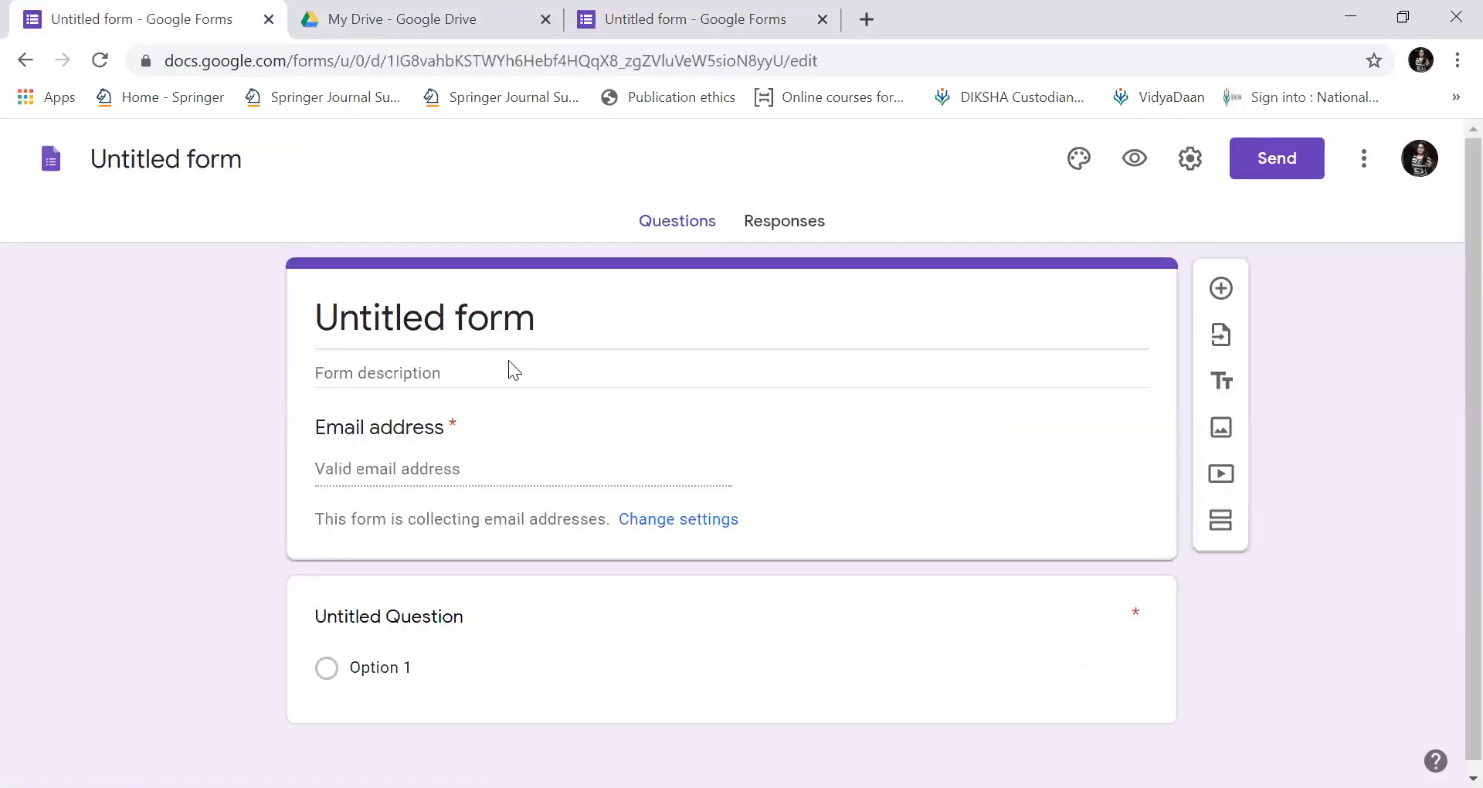
{"action": "left_click", "coordinate": [537, 324]}
{"action": "key", "text": "BackSpace"}
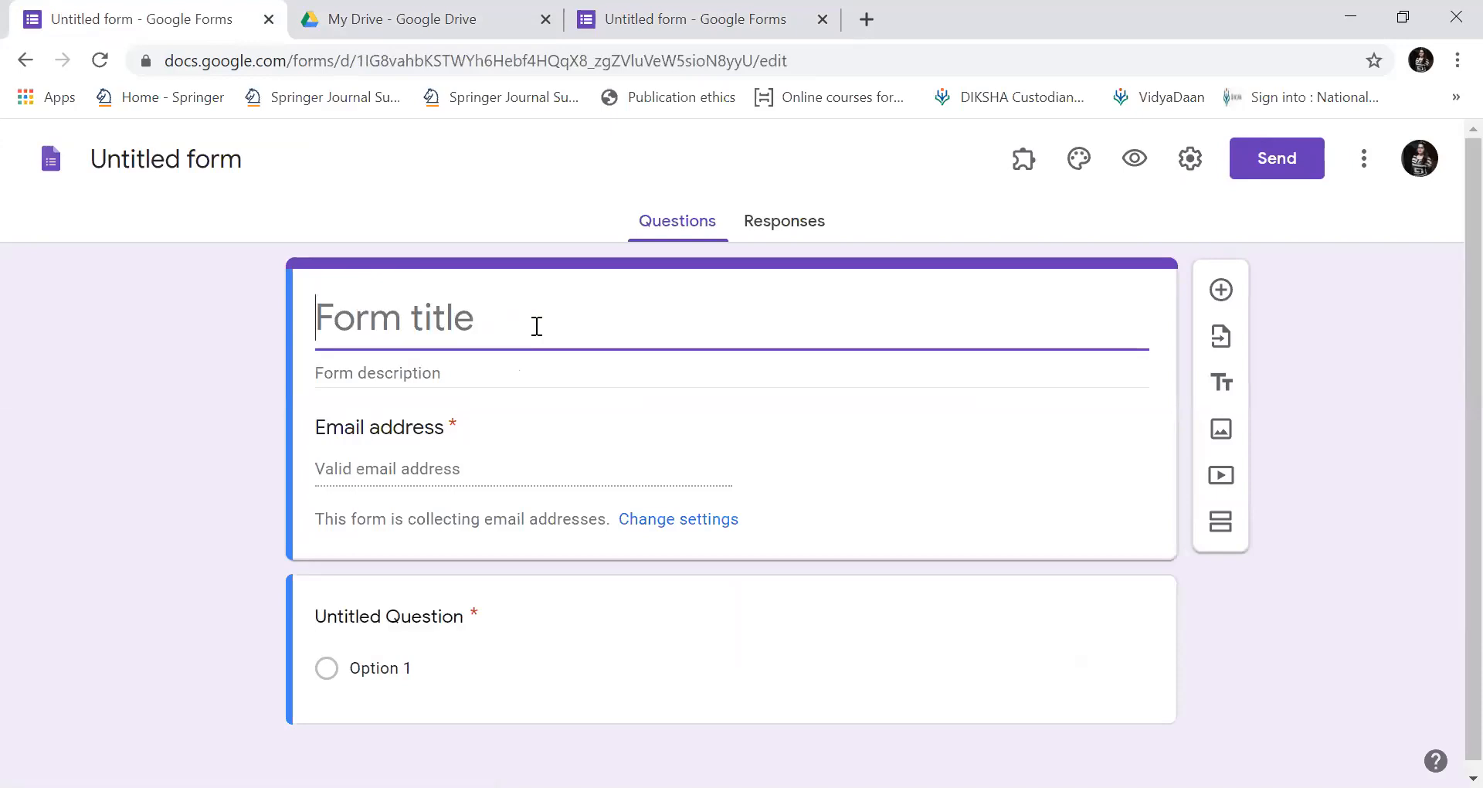
{"action": "type", "text": "Quiz "}
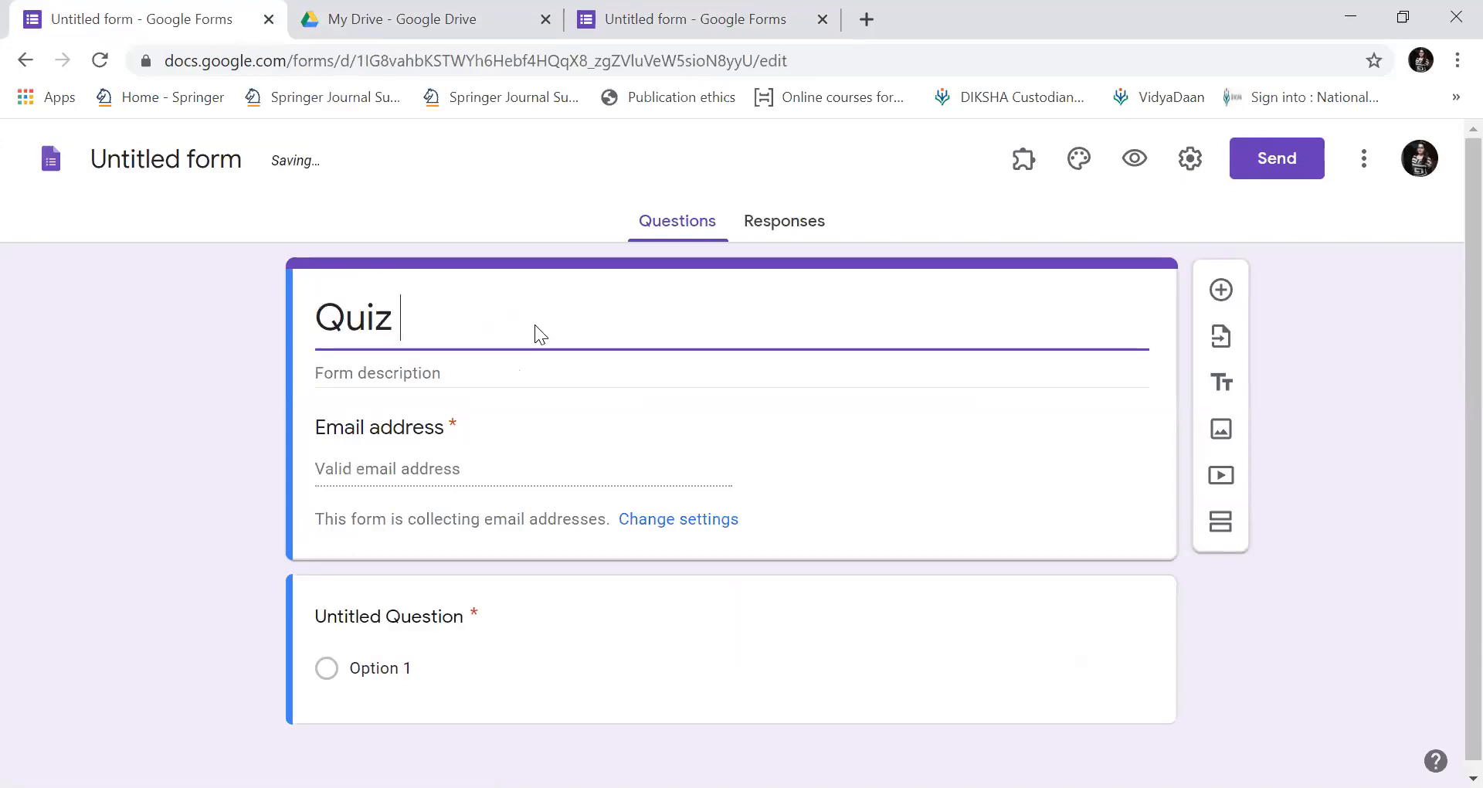
{"action": "type", "text": "on Education"}
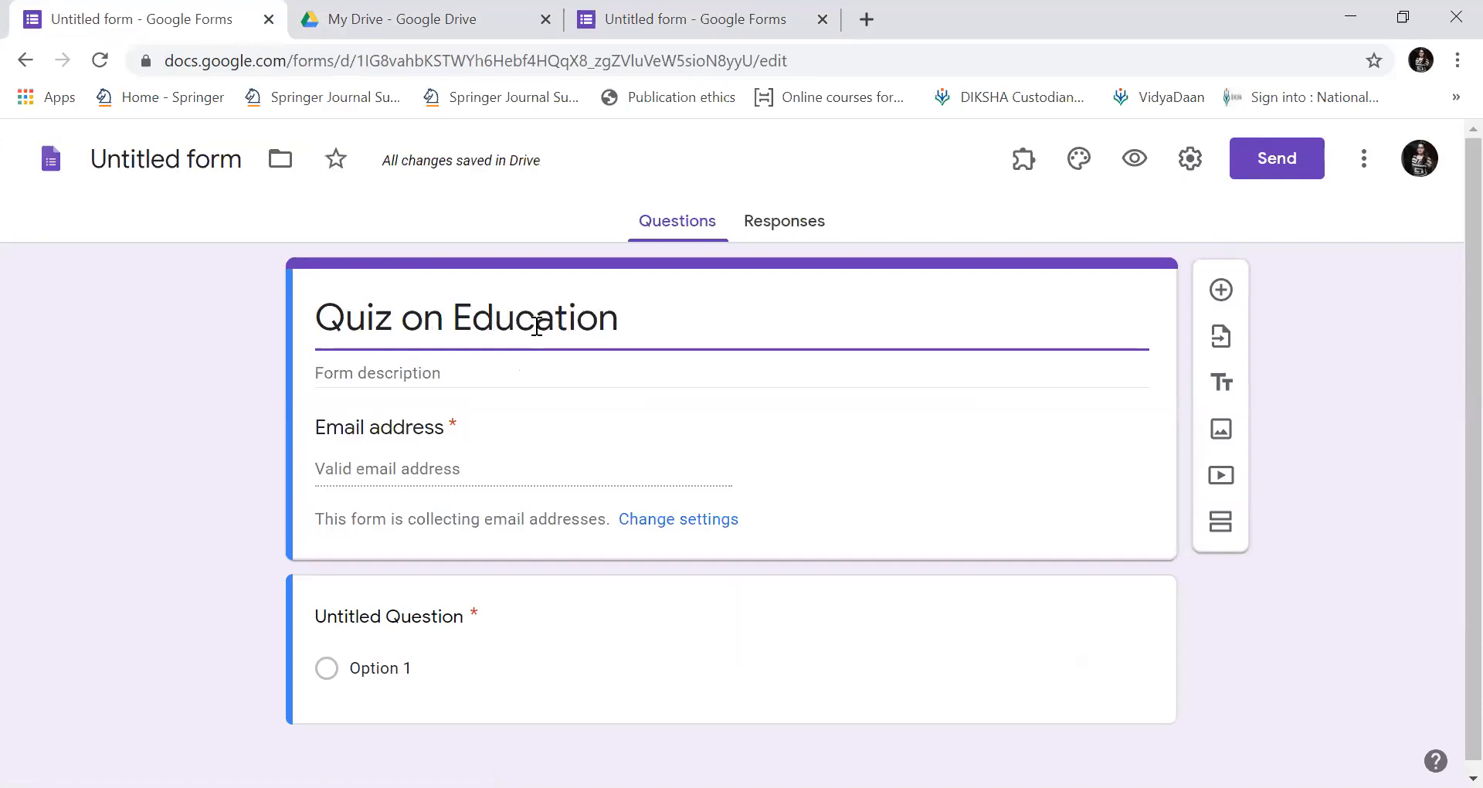
{"action": "left_click", "coordinate": [521, 376]}
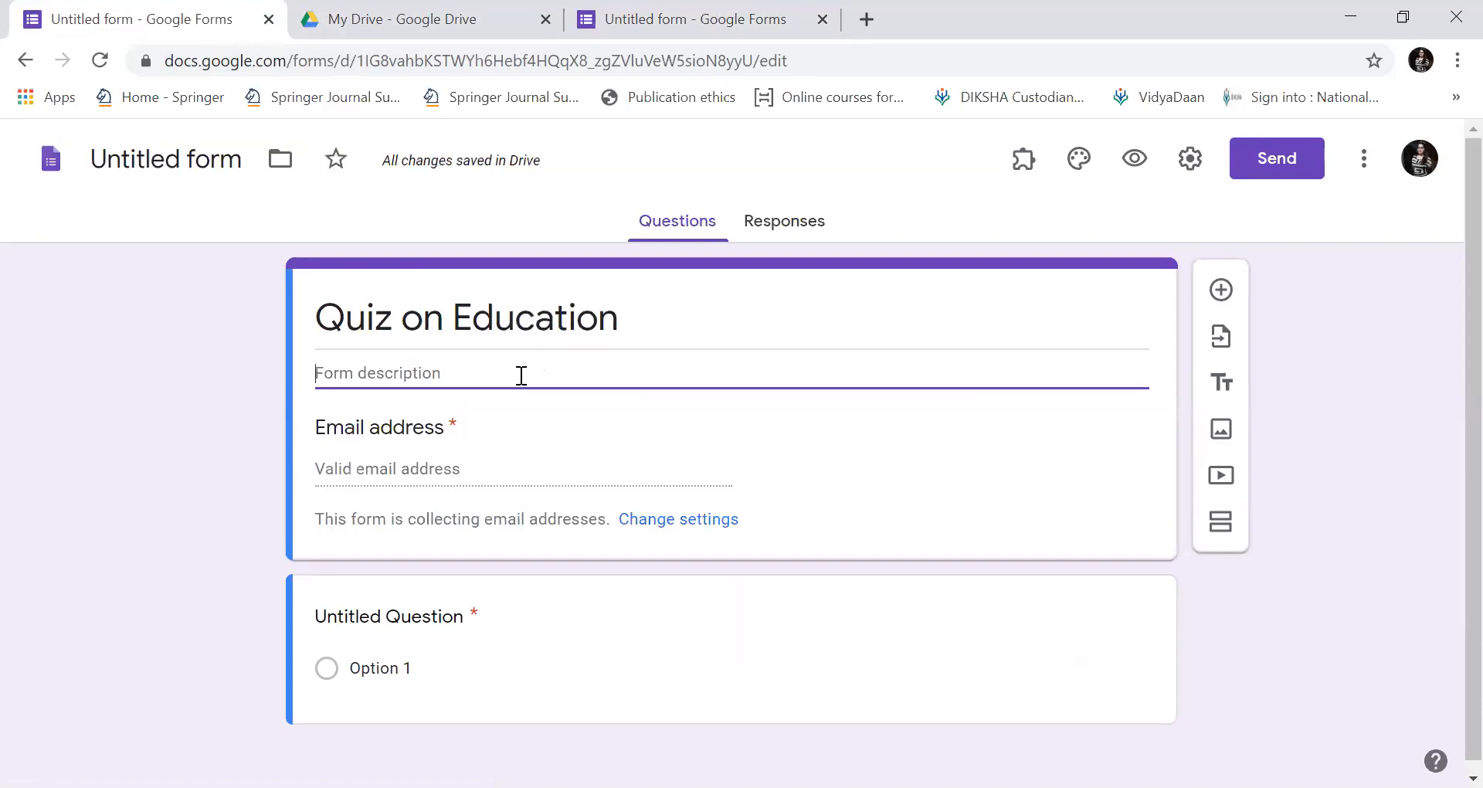
{"action": "type", "text": "Wee"}
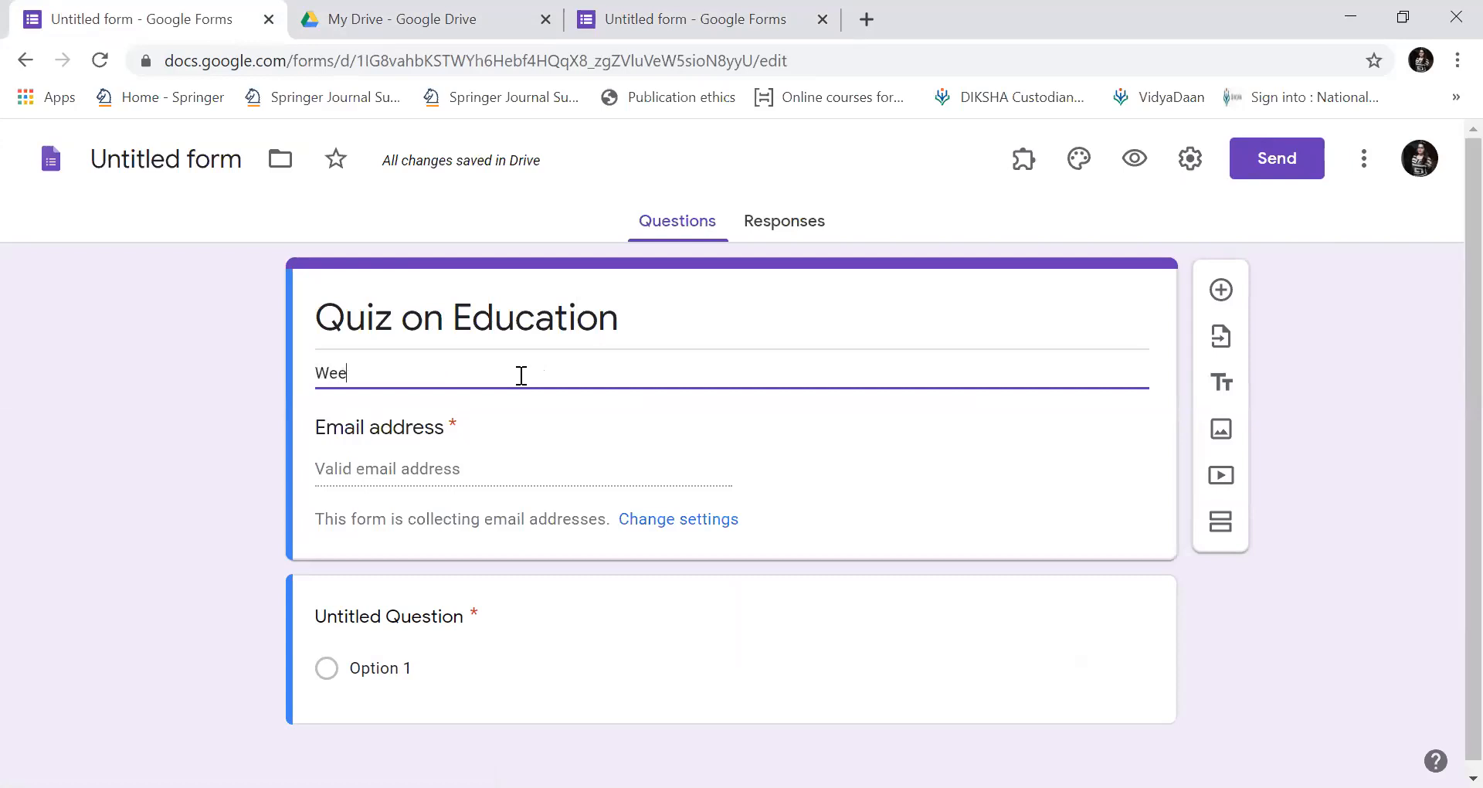
{"action": "type", "text": "kly Test -"}
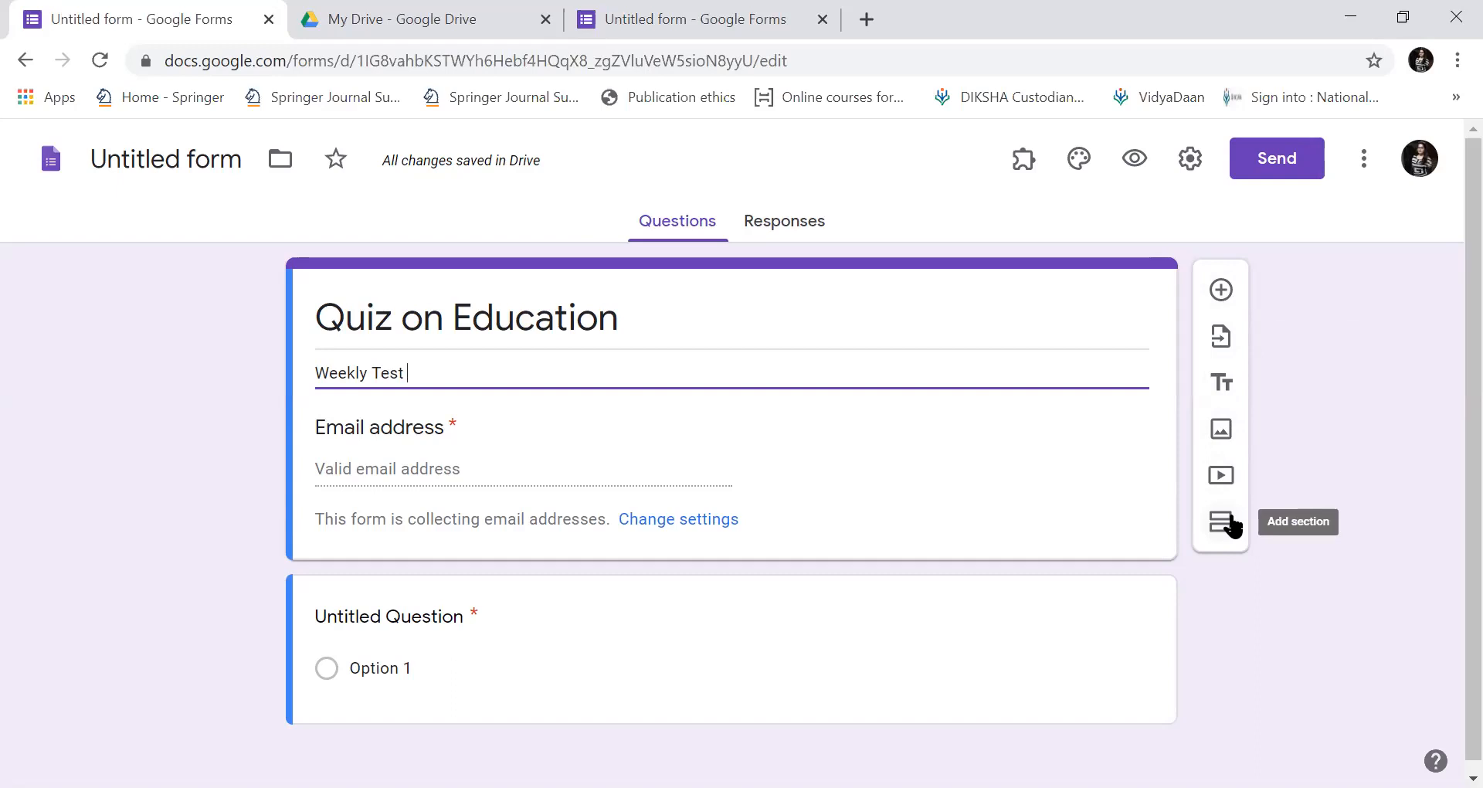
Add a 'Name of the student' question, keeping Short answer as its type.
{"action": "left_click", "coordinate": [1219, 291]}
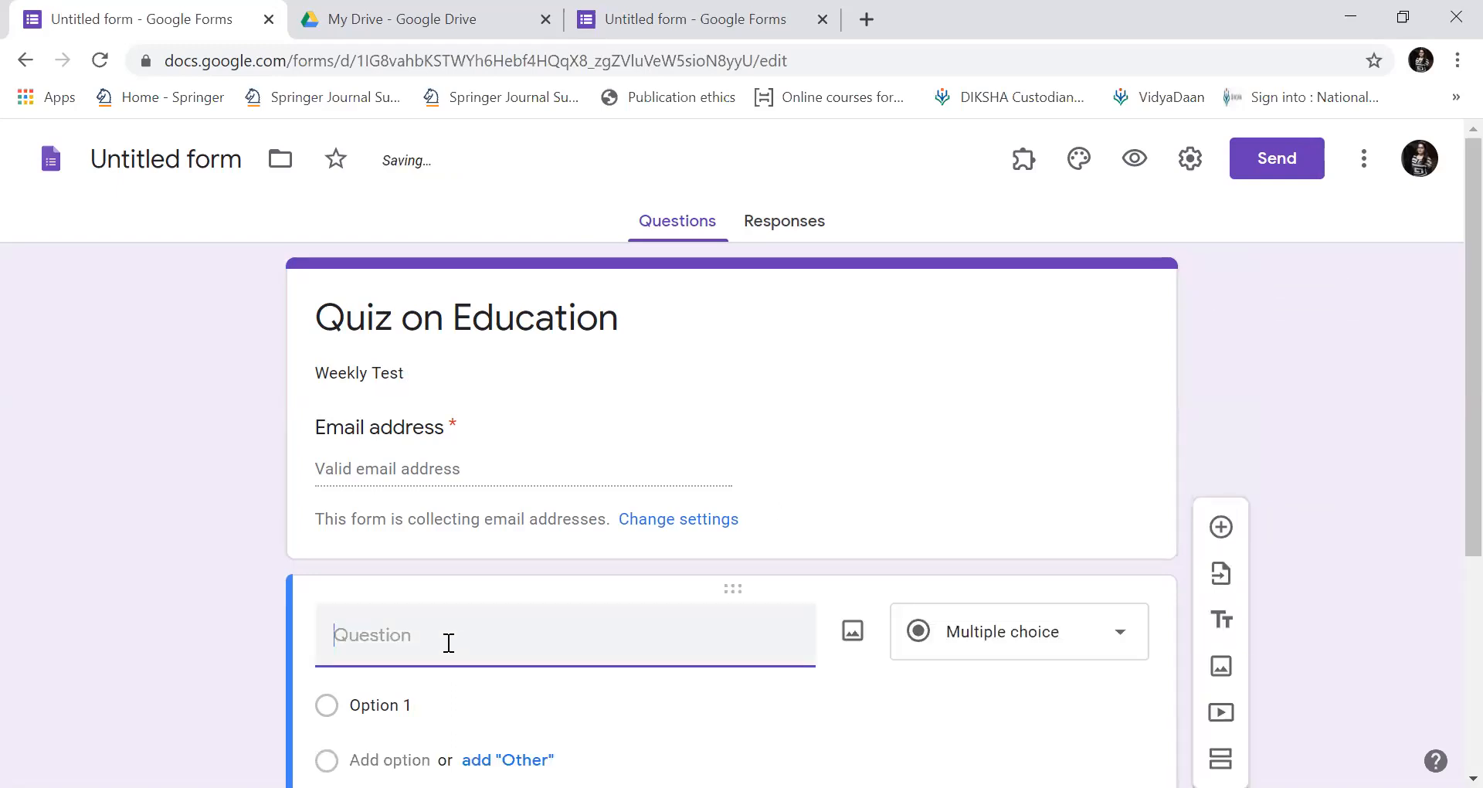
{"action": "type", "text": "N"}
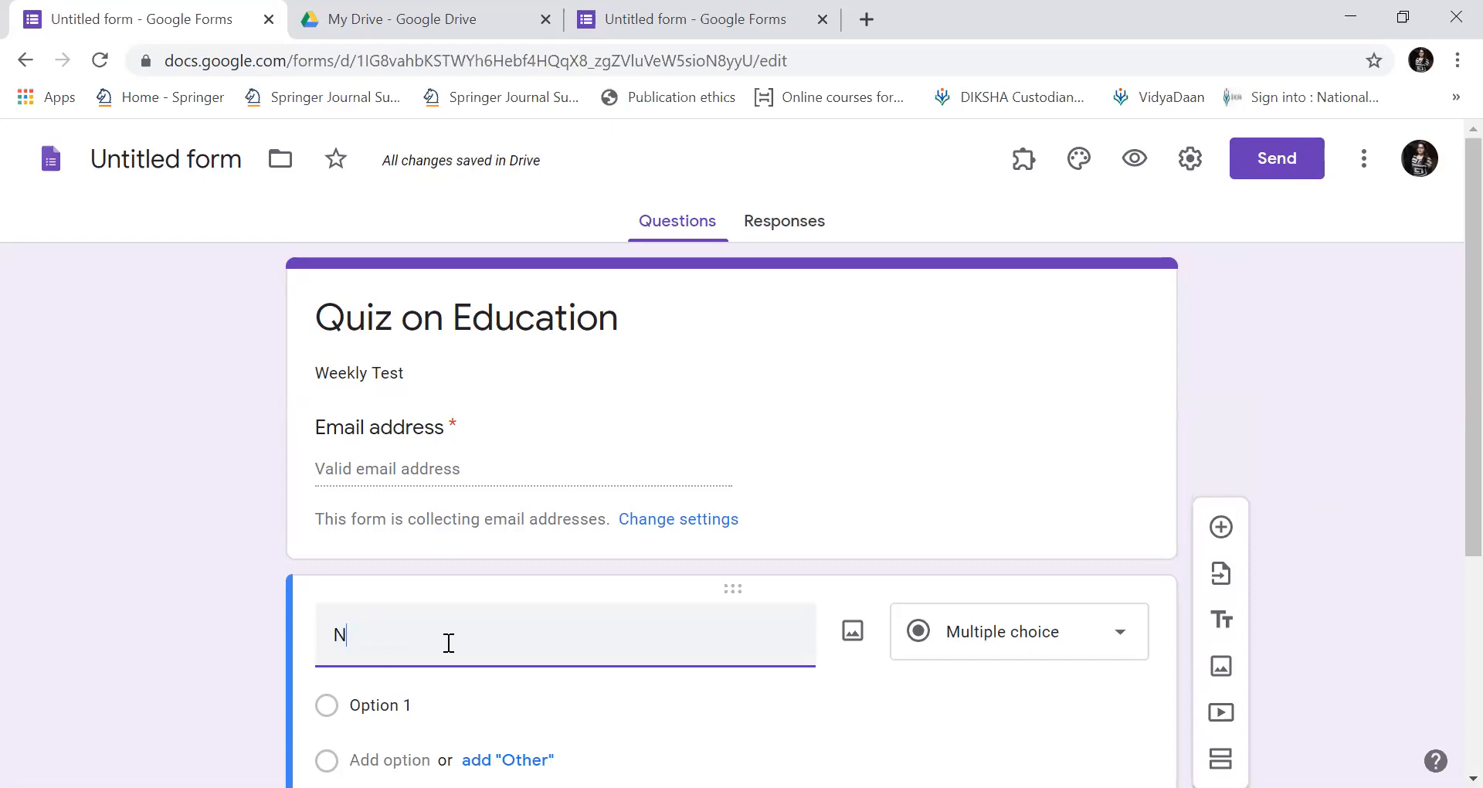
{"action": "type", "text": "ame og the student"}
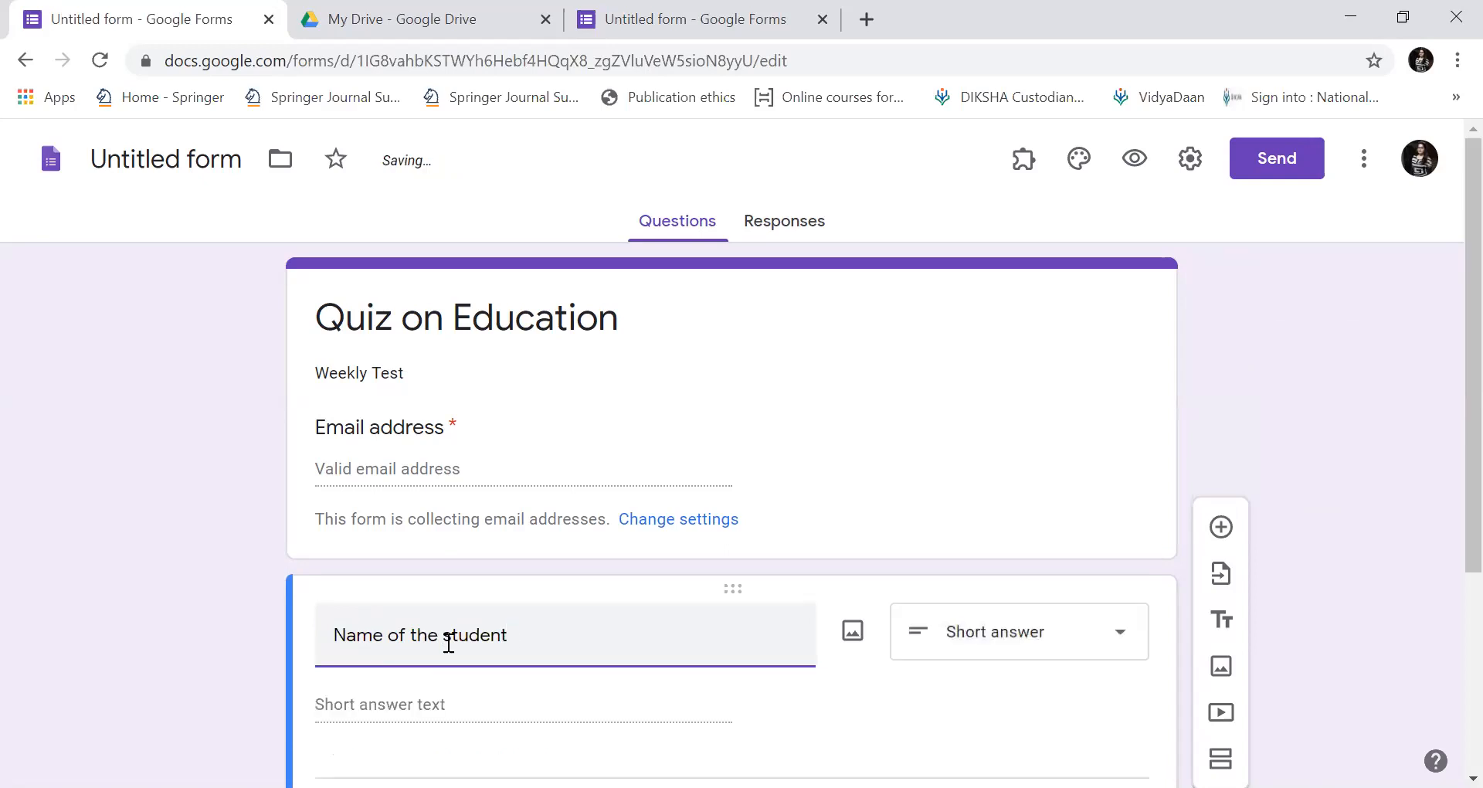
{"action": "scroll", "coordinate": [450, 645], "scroll_direction": "down", "scroll_amount": 4}
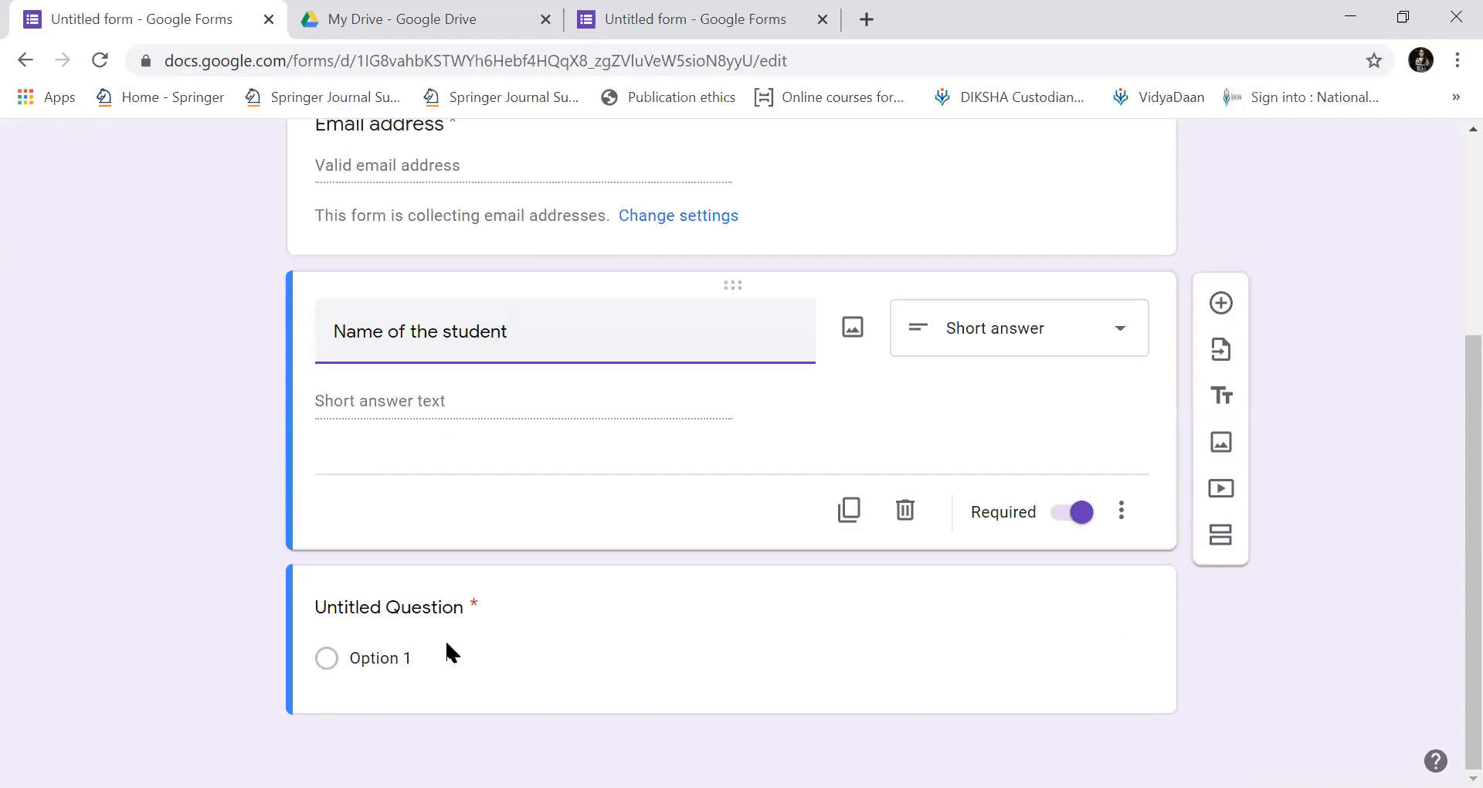
{"action": "key", "text": "Tab"}
{"action": "key", "text": "Tab"}
{"action": "key", "text": "Return"}
{"action": "key", "text": "Escape"}
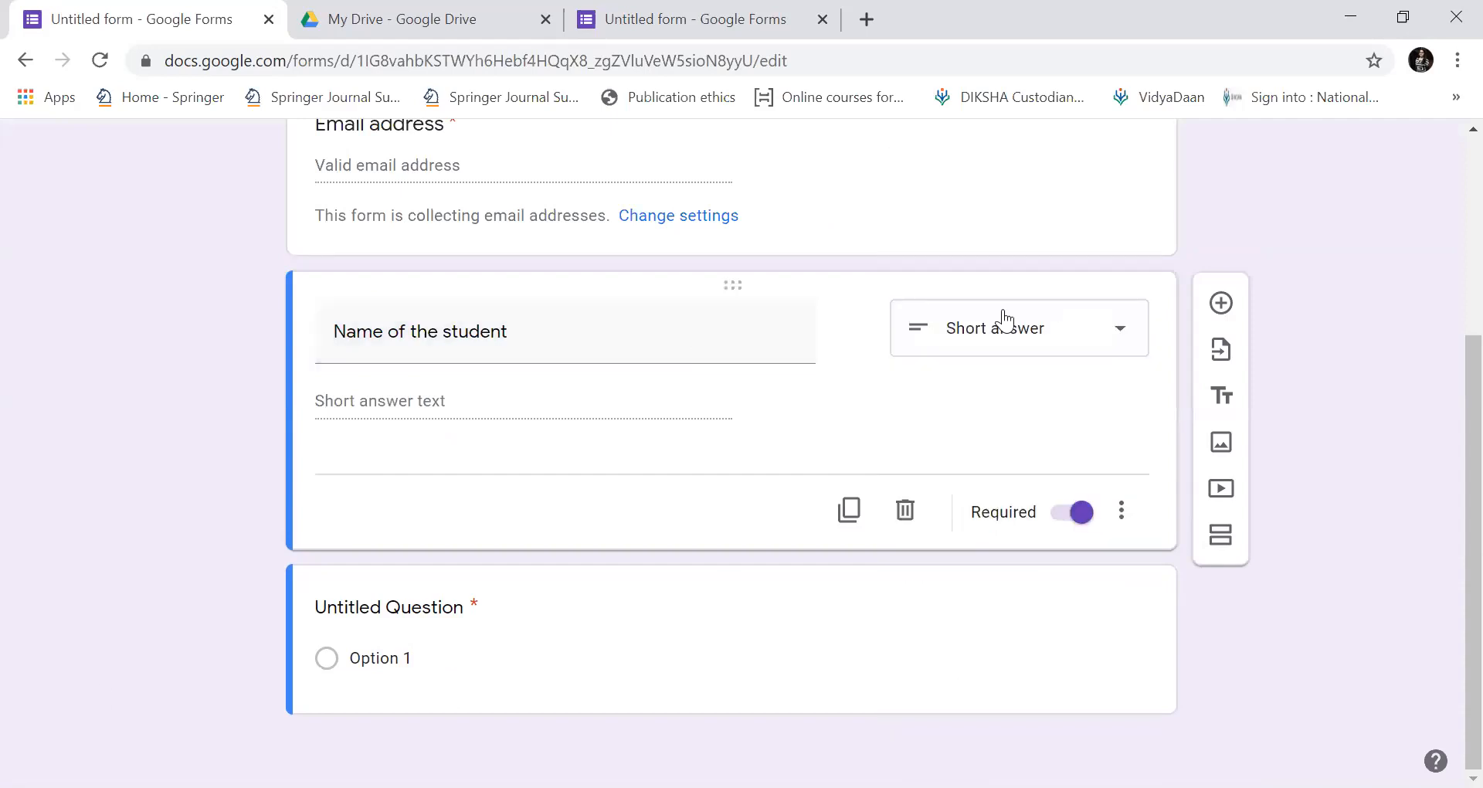
{"action": "left_click", "coordinate": [1120, 332]}
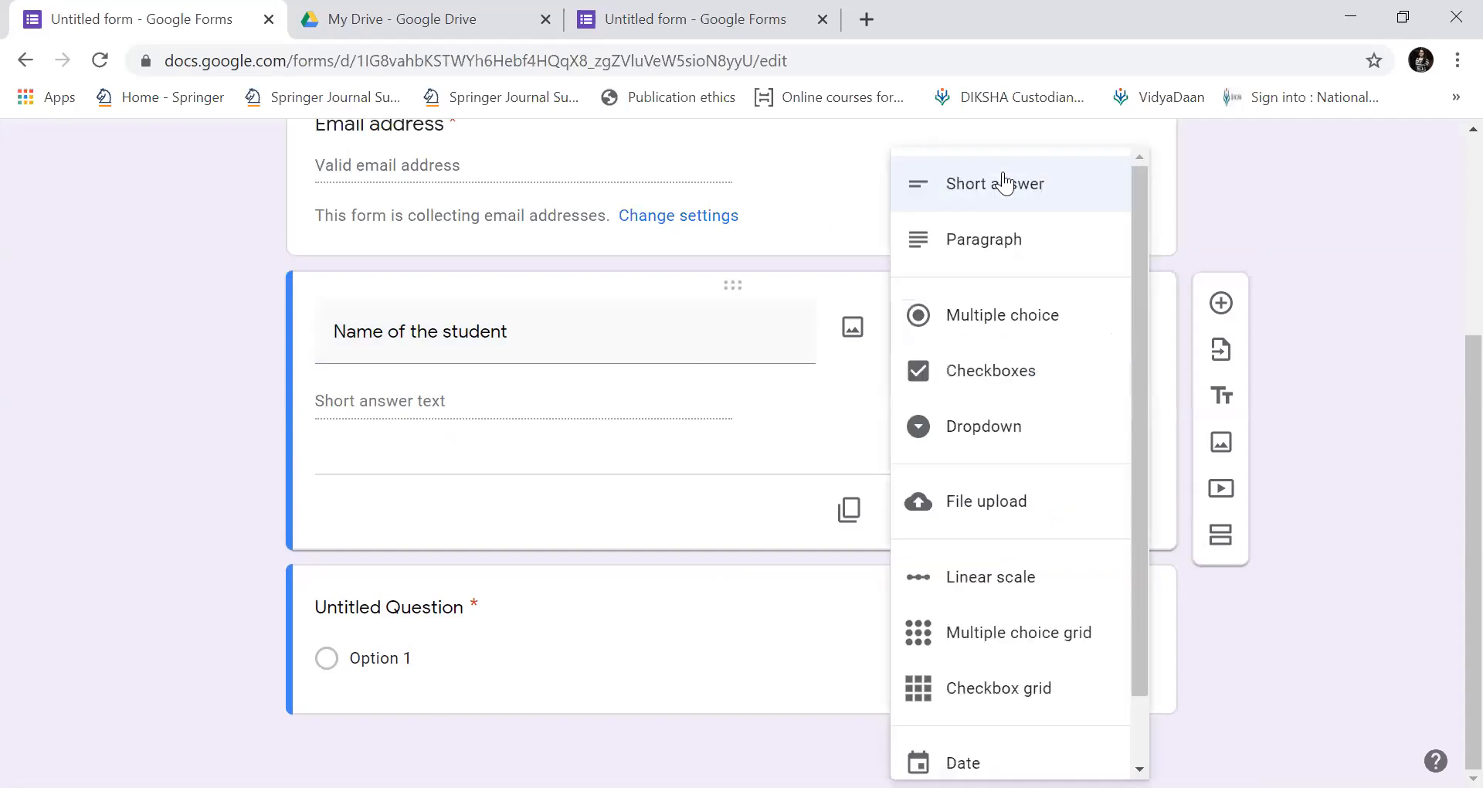
{"action": "left_click_drag", "start_coordinate": [1136, 376], "coordinate": [1138, 207]}
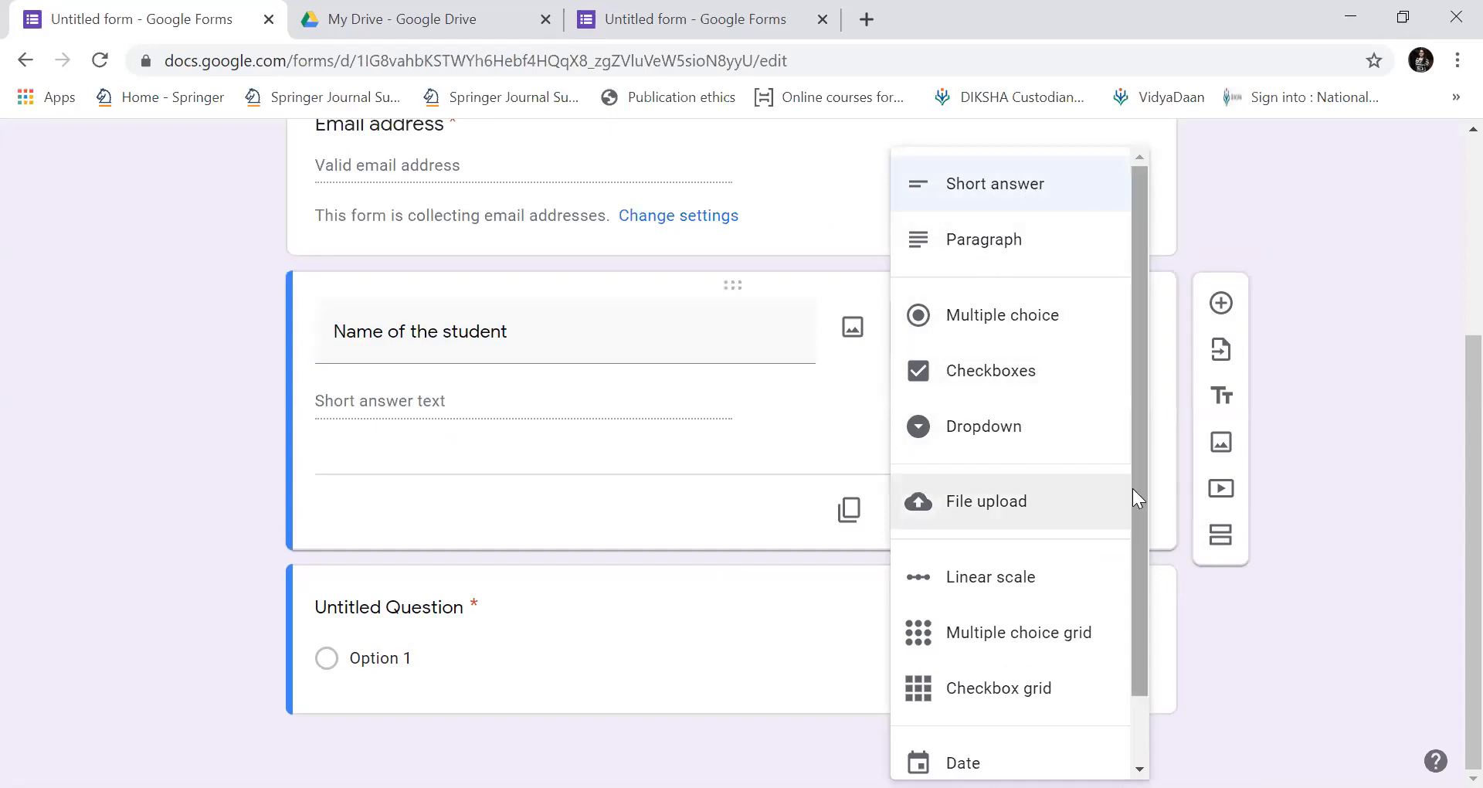
{"action": "left_click_drag", "start_coordinate": [1132, 488], "coordinate": [1133, 530]}
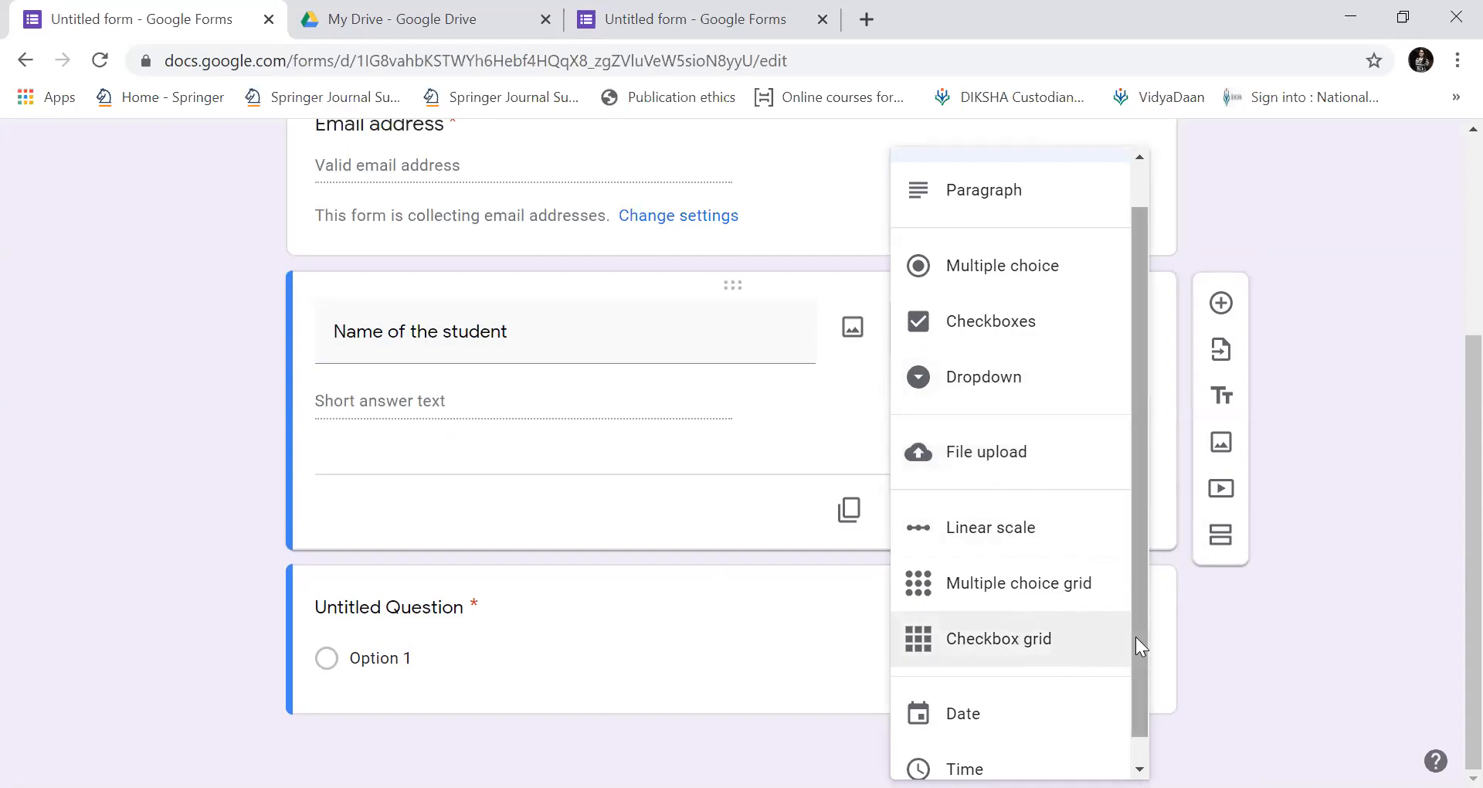
{"action": "scroll", "coordinate": [1135, 704], "scroll_direction": "down", "scroll_amount": 1}
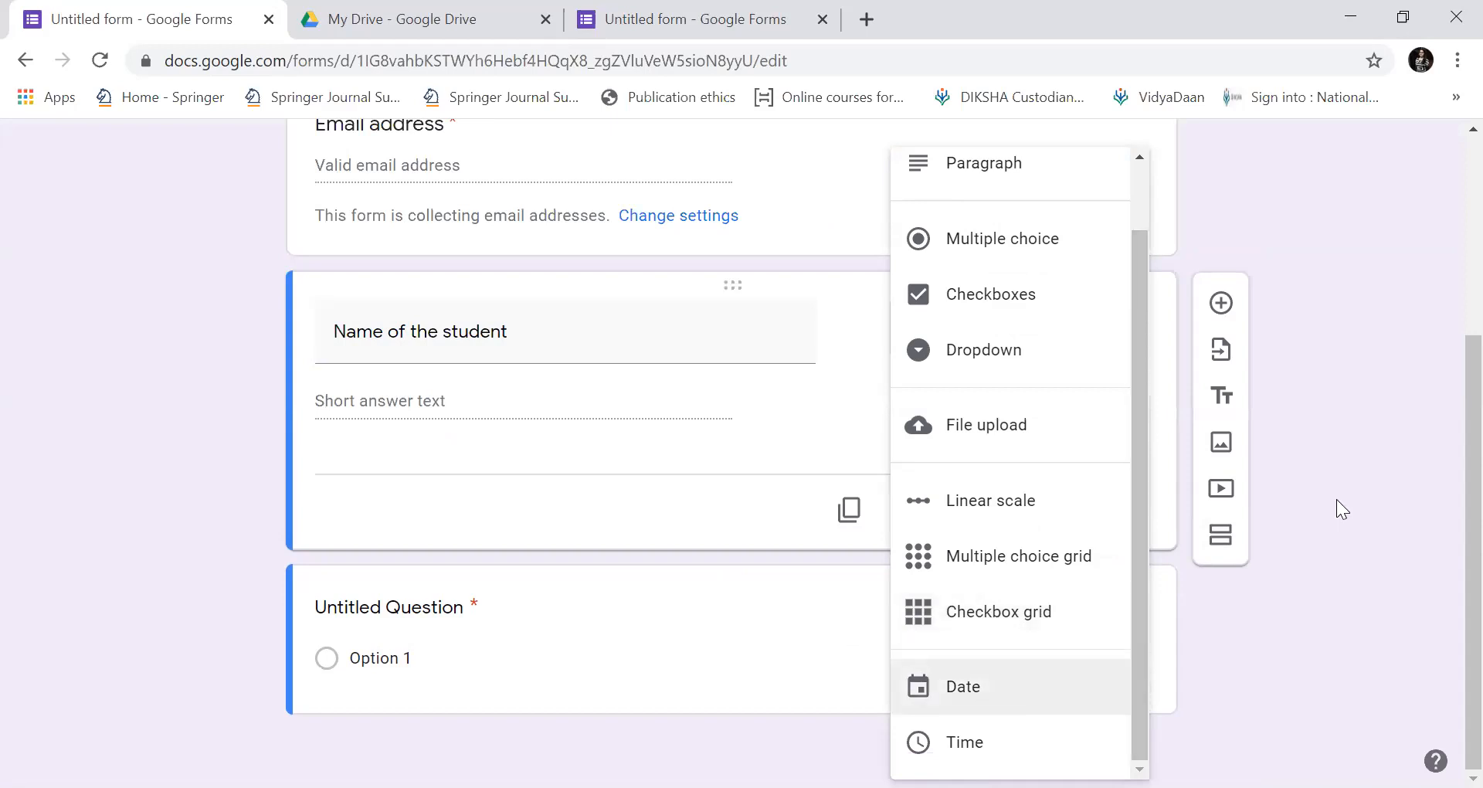
{"action": "scroll", "coordinate": [1449, 414], "scroll_direction": "up", "scroll_amount": 1}
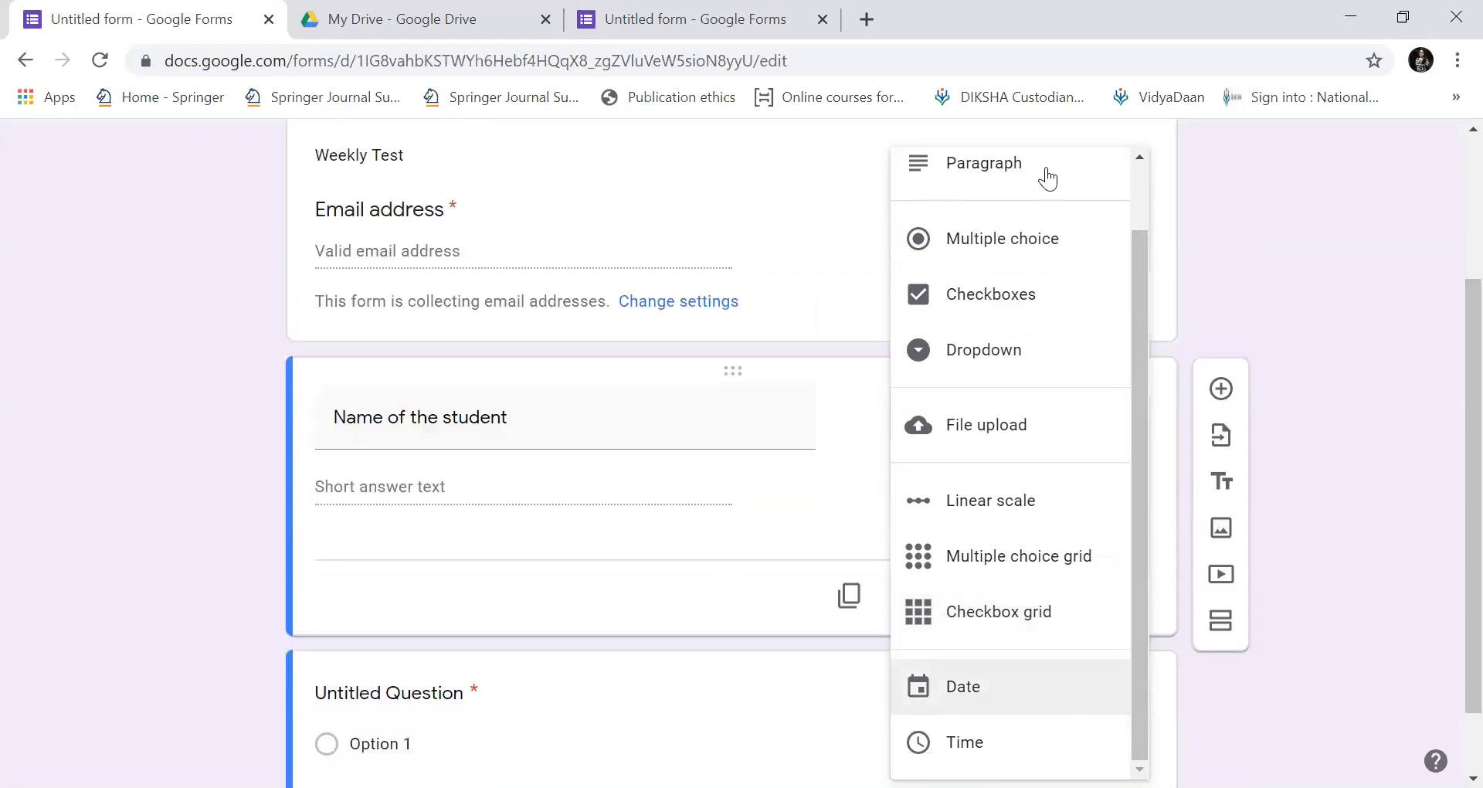
{"action": "left_click", "coordinate": [811, 212]}
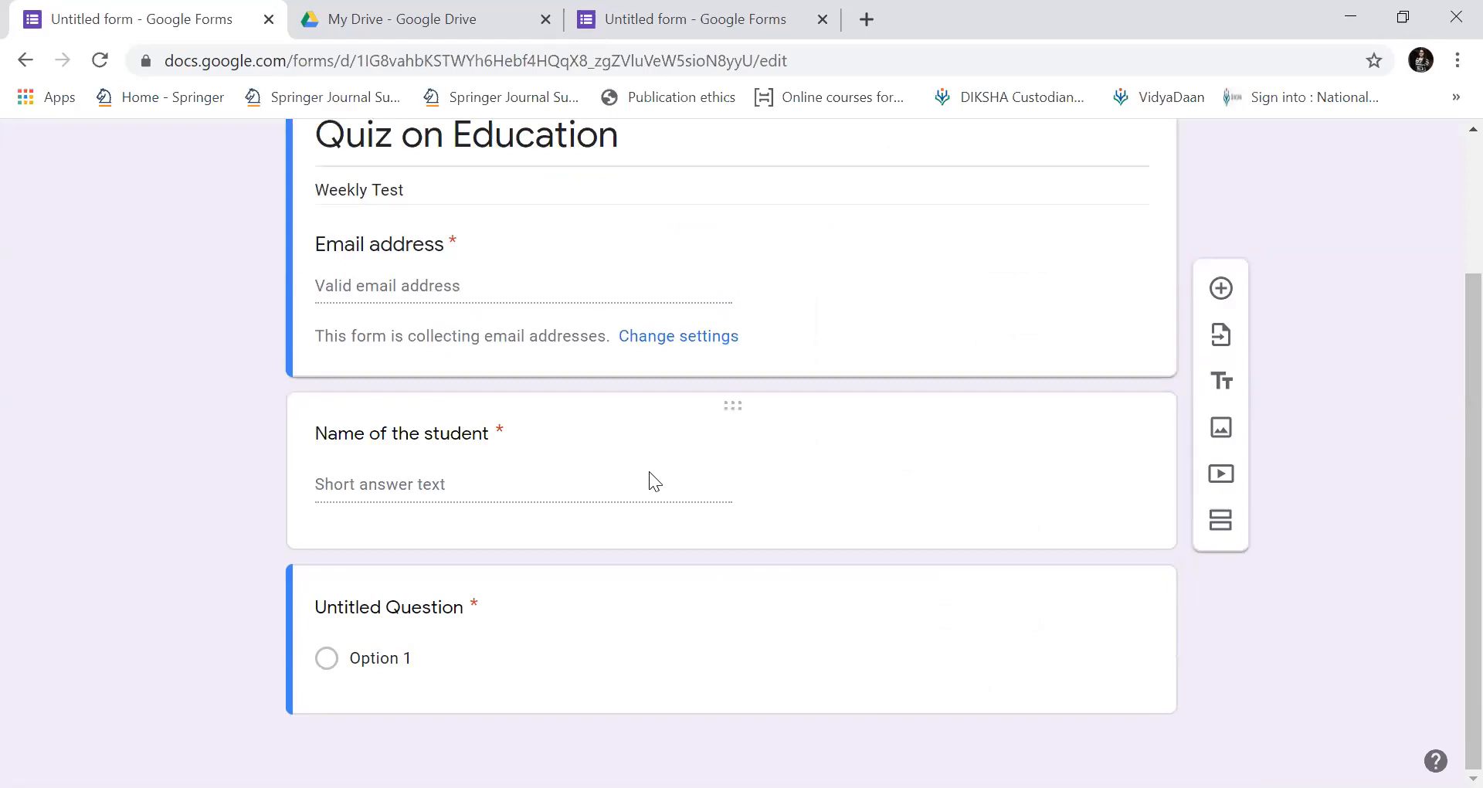
Add a short-answer 'Class and Semester' question below Name of the student.
{"action": "left_click", "coordinate": [649, 471]}
{"action": "left_click", "coordinate": [1212, 391]}
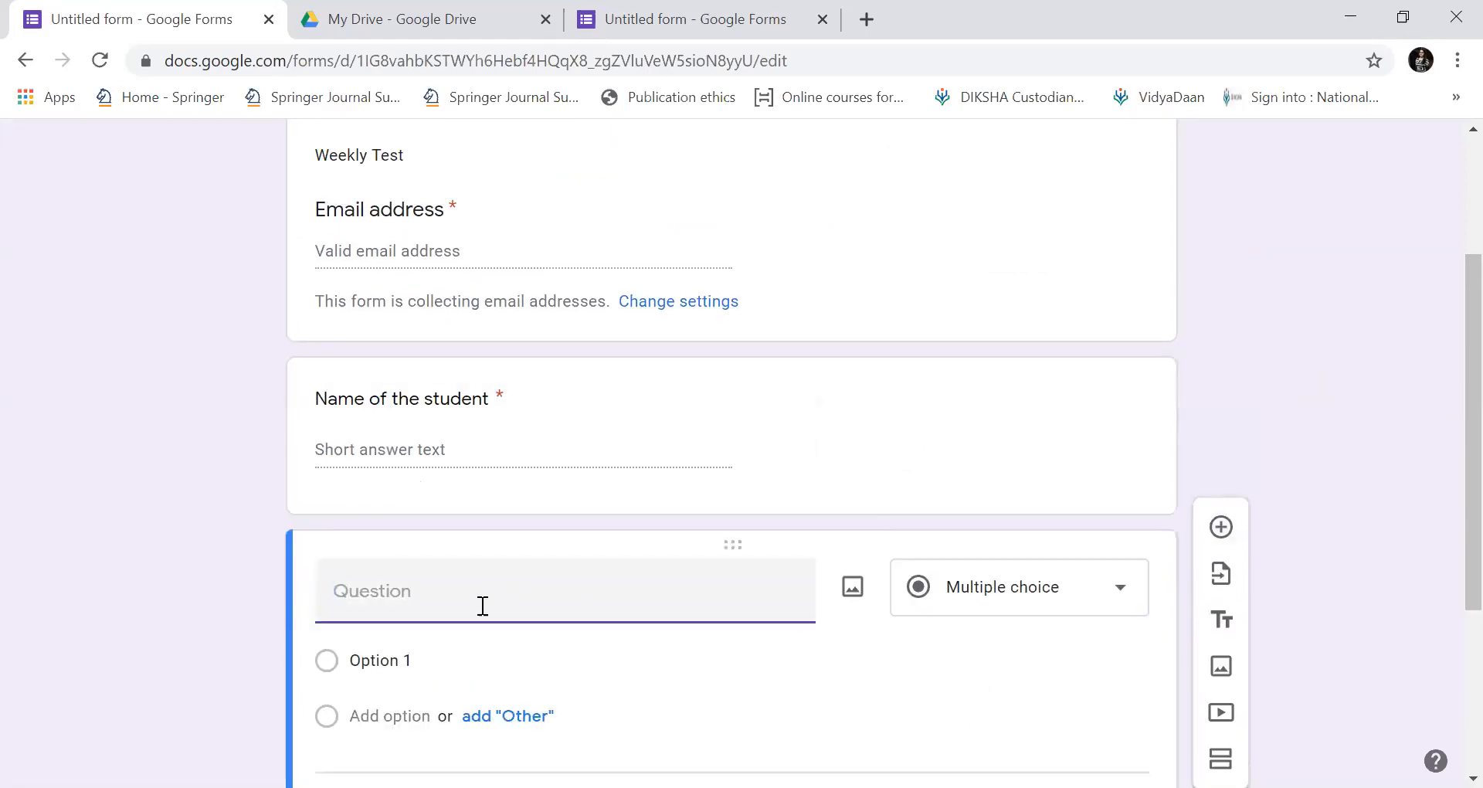
{"action": "type", "text": "Class and Semester"}
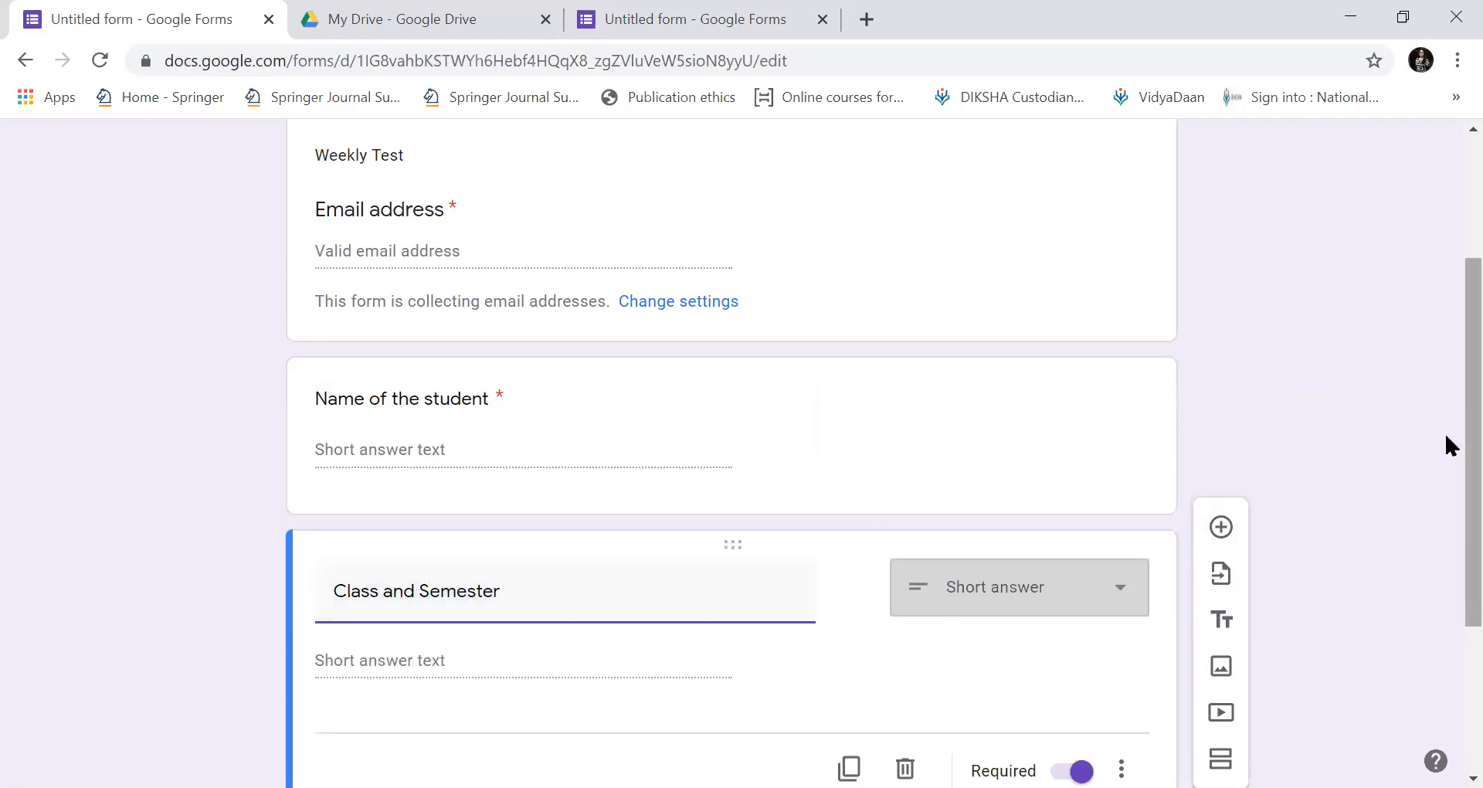
{"action": "scroll", "coordinate": [1444, 496], "scroll_direction": "down", "scroll_amount": 2}
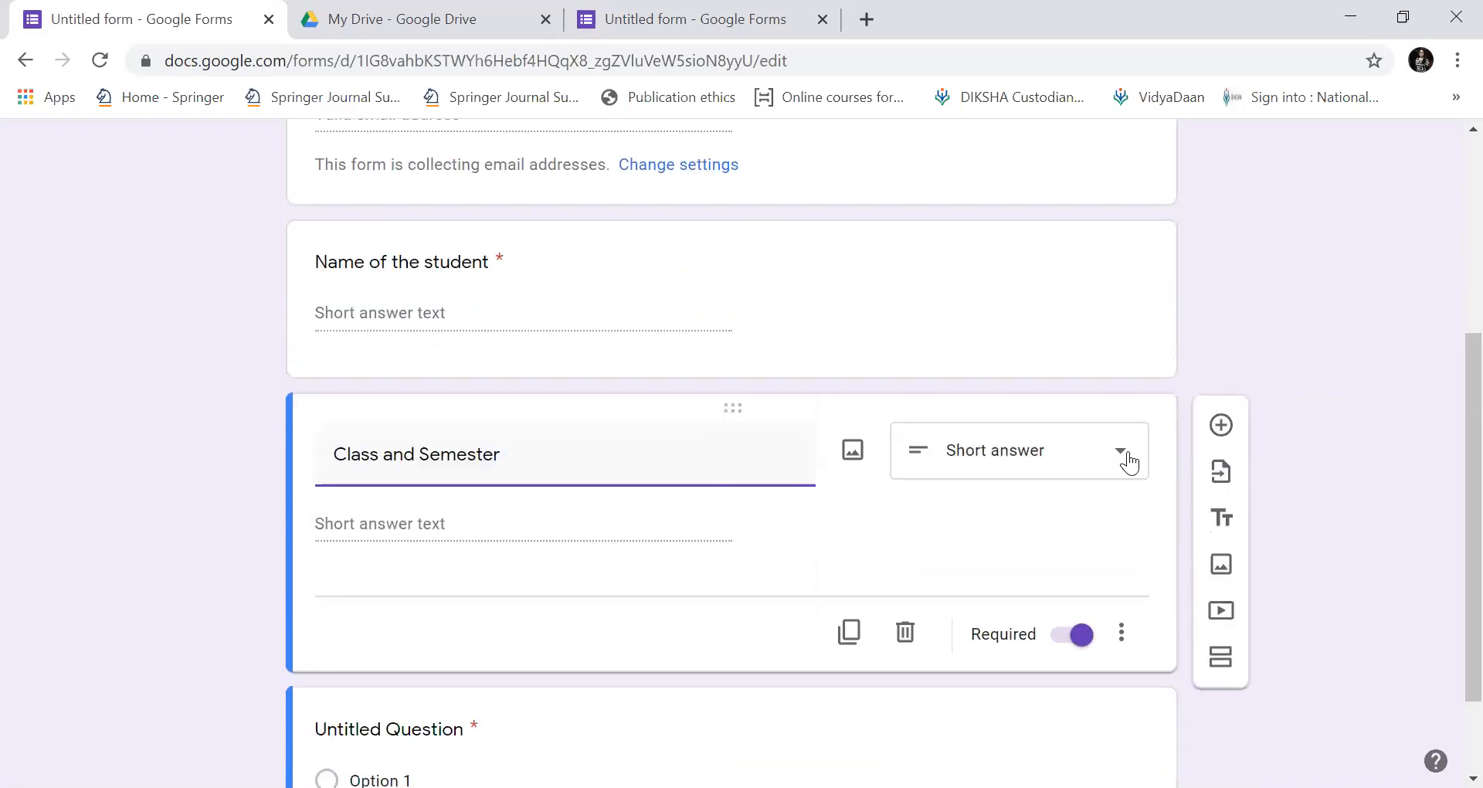
{"action": "left_click", "coordinate": [1121, 454]}
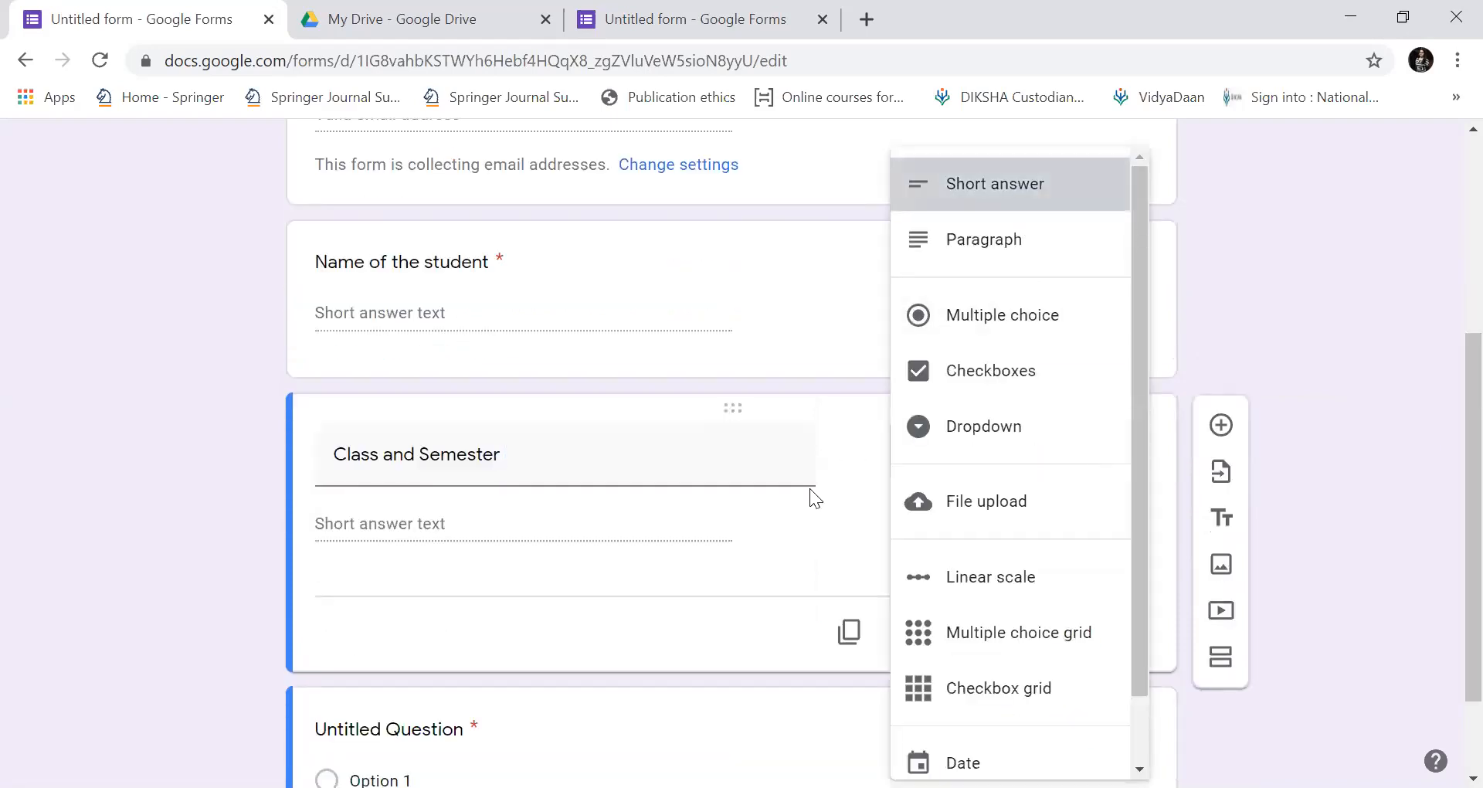
{"action": "left_click", "coordinate": [1035, 179]}
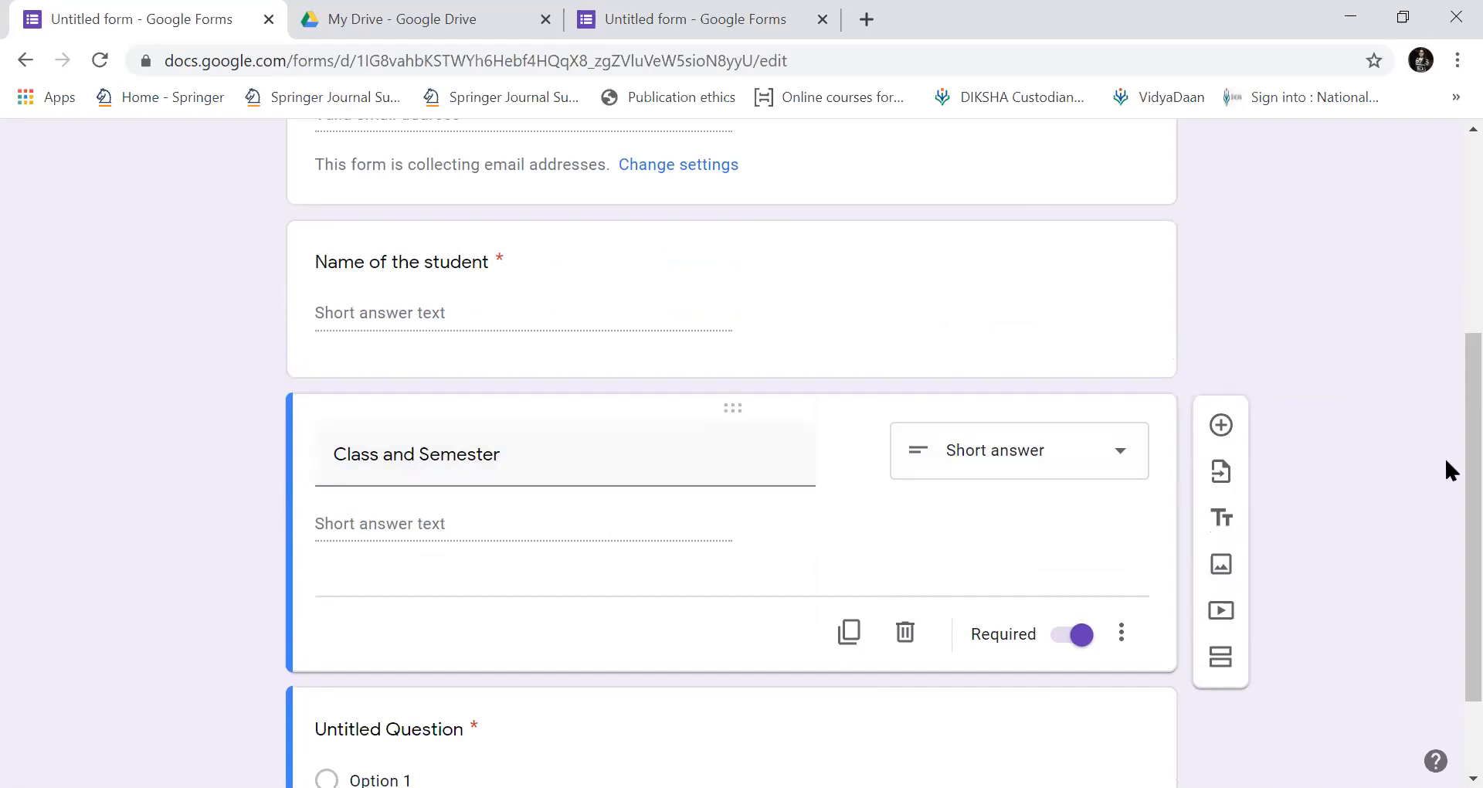
Add two more blank question cards below Class and Semester.
{"action": "scroll", "coordinate": [1446, 480], "scroll_direction": "down", "scroll_amount": 2}
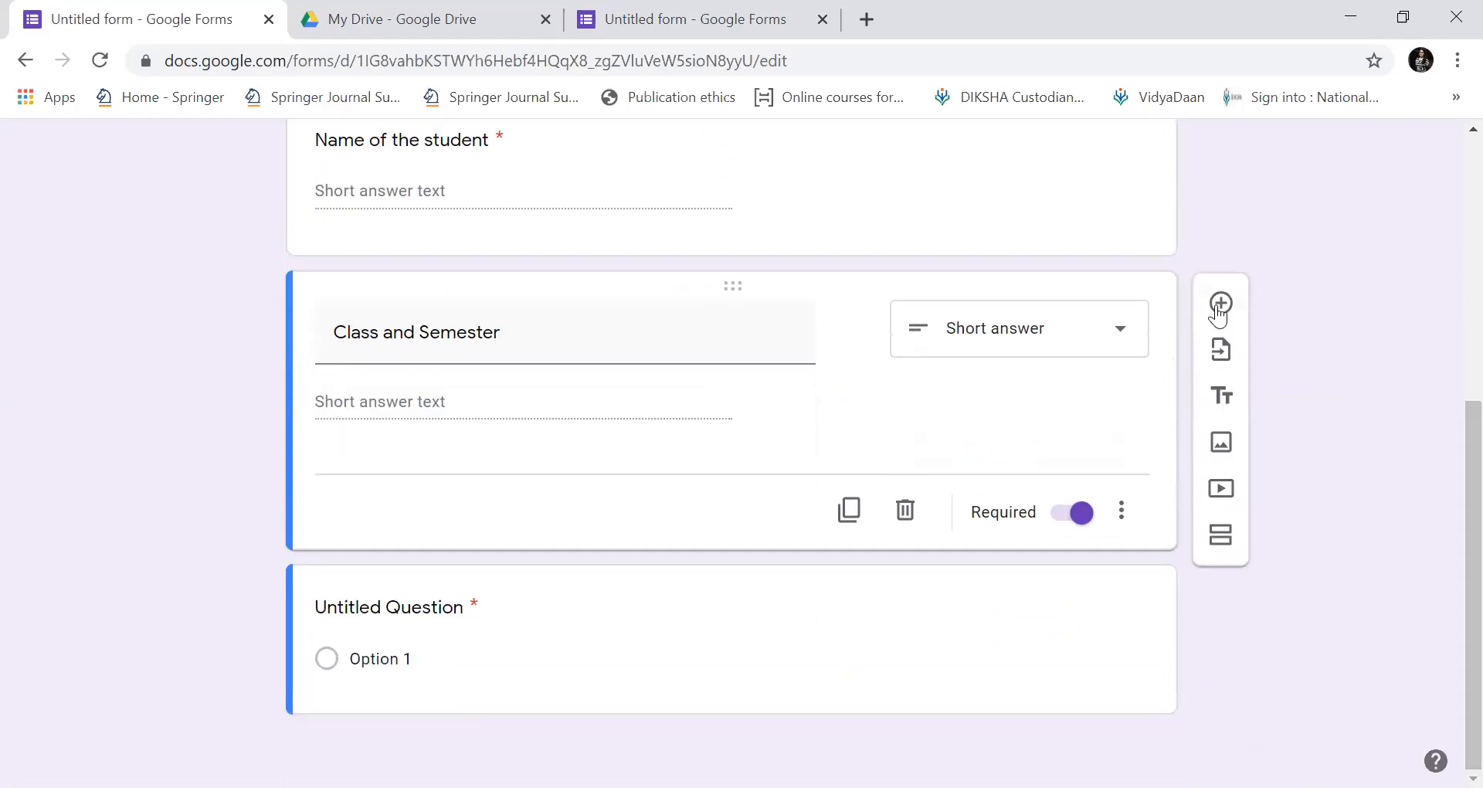
{"action": "left_click", "coordinate": [1219, 303]}
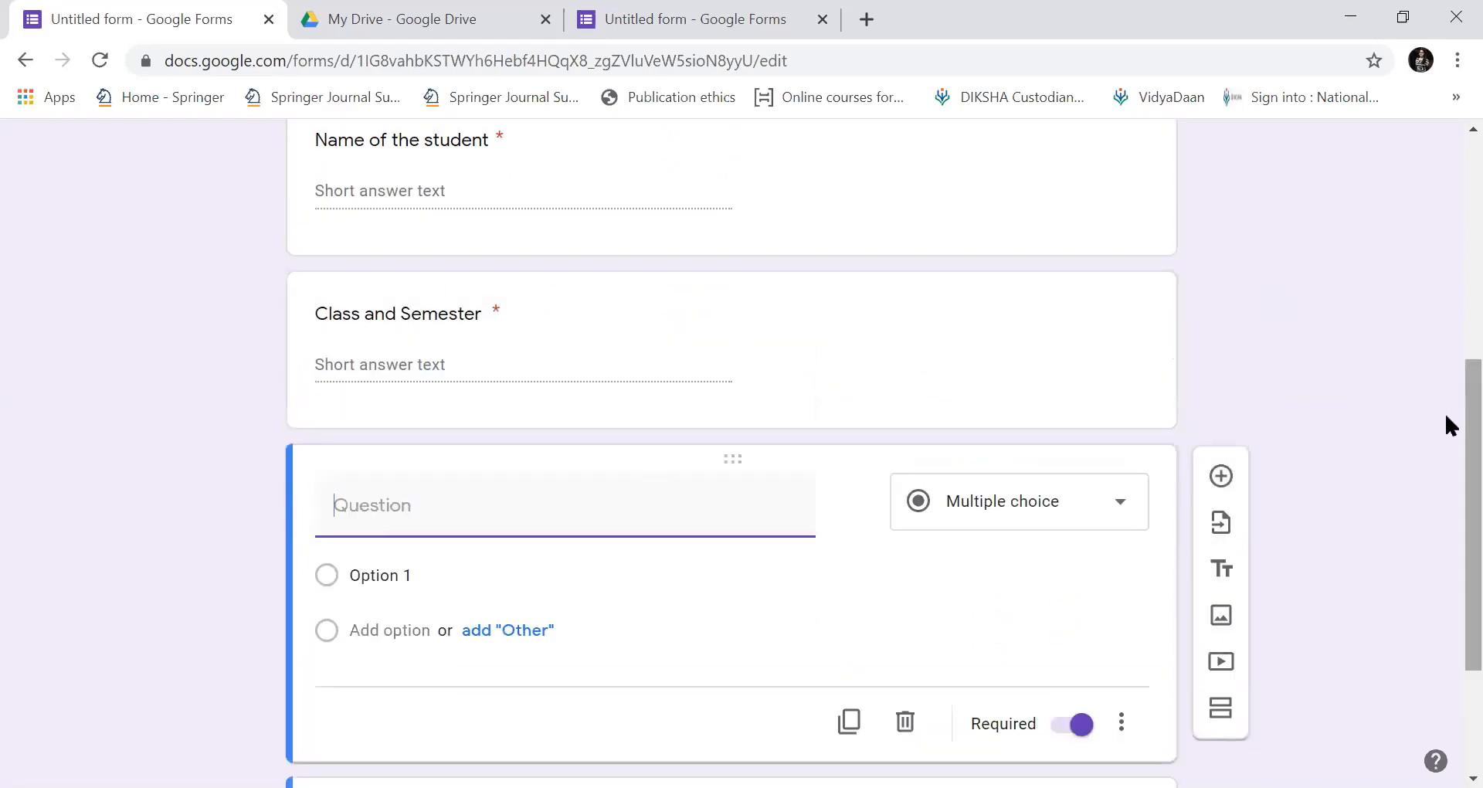
{"action": "scroll", "coordinate": [1444, 411], "scroll_direction": "up", "scroll_amount": 6}
{"action": "scroll", "coordinate": [1444, 212], "scroll_direction": "down", "scroll_amount": 3}
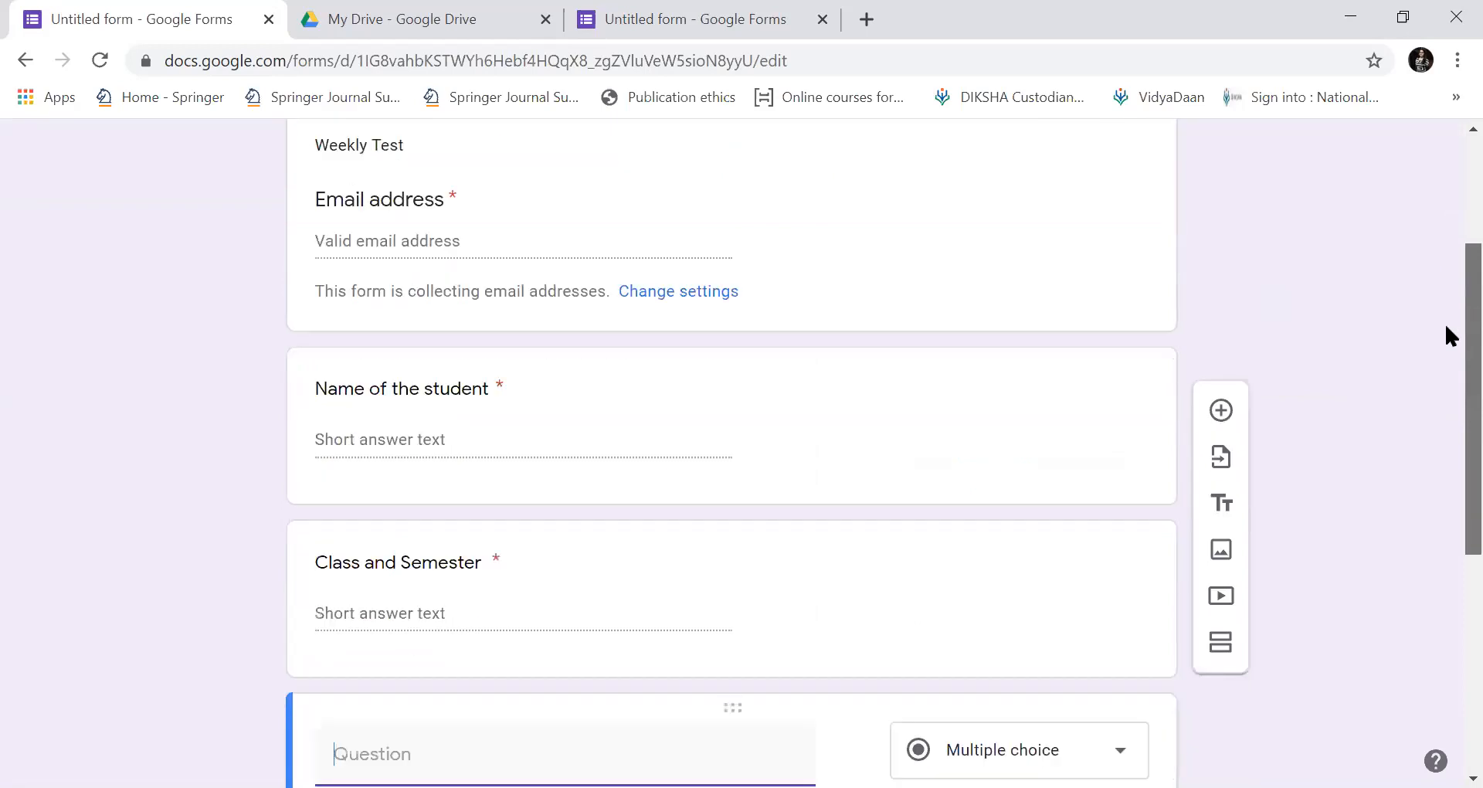
{"action": "scroll", "coordinate": [1450, 336], "scroll_direction": "down", "scroll_amount": 2}
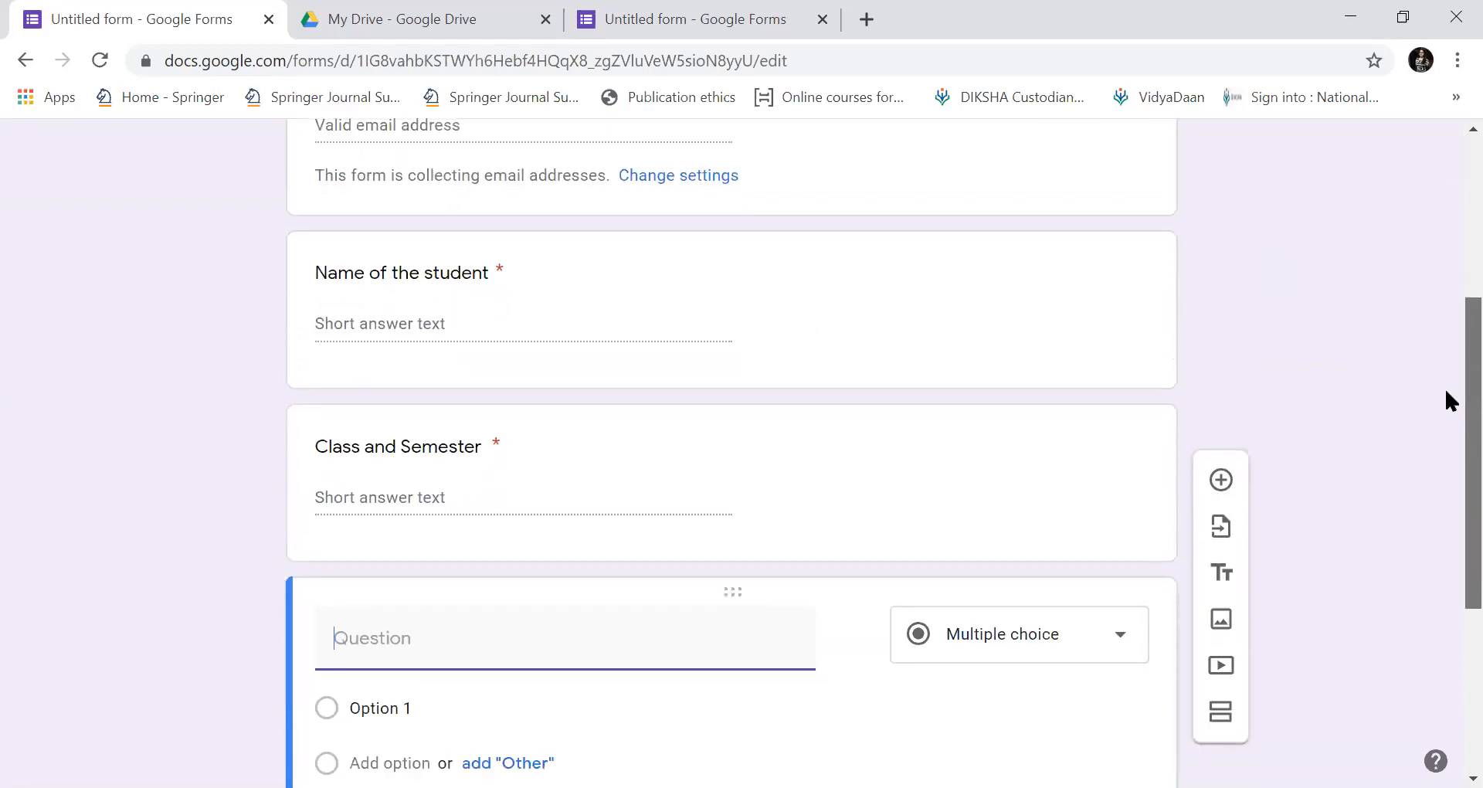
{"action": "scroll", "coordinate": [1445, 367], "scroll_direction": "up", "scroll_amount": 6}
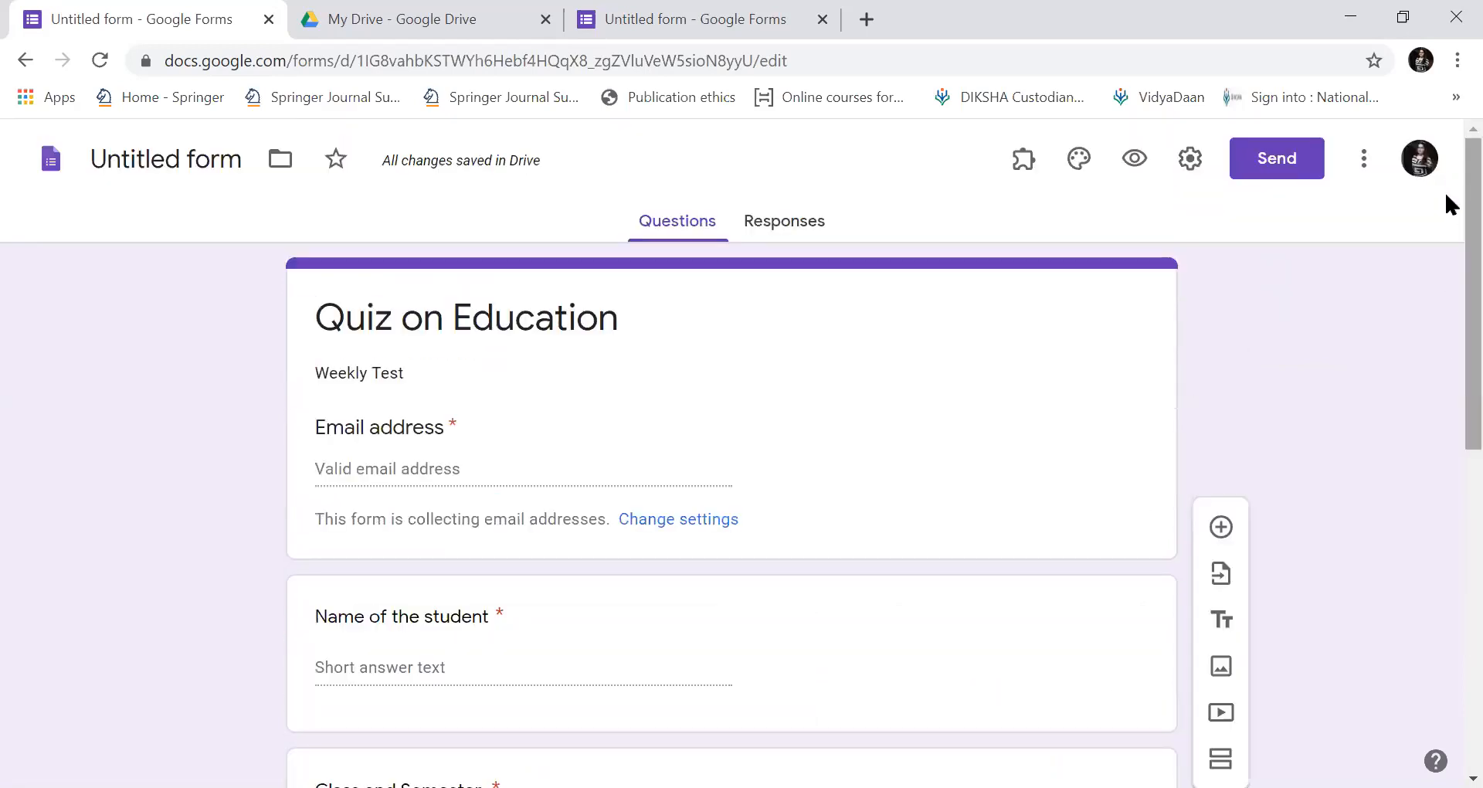
{"action": "scroll", "coordinate": [1445, 204], "scroll_direction": "down", "scroll_amount": 2}
{"action": "scroll", "coordinate": [1445, 185], "scroll_direction": "up", "scroll_amount": 2}
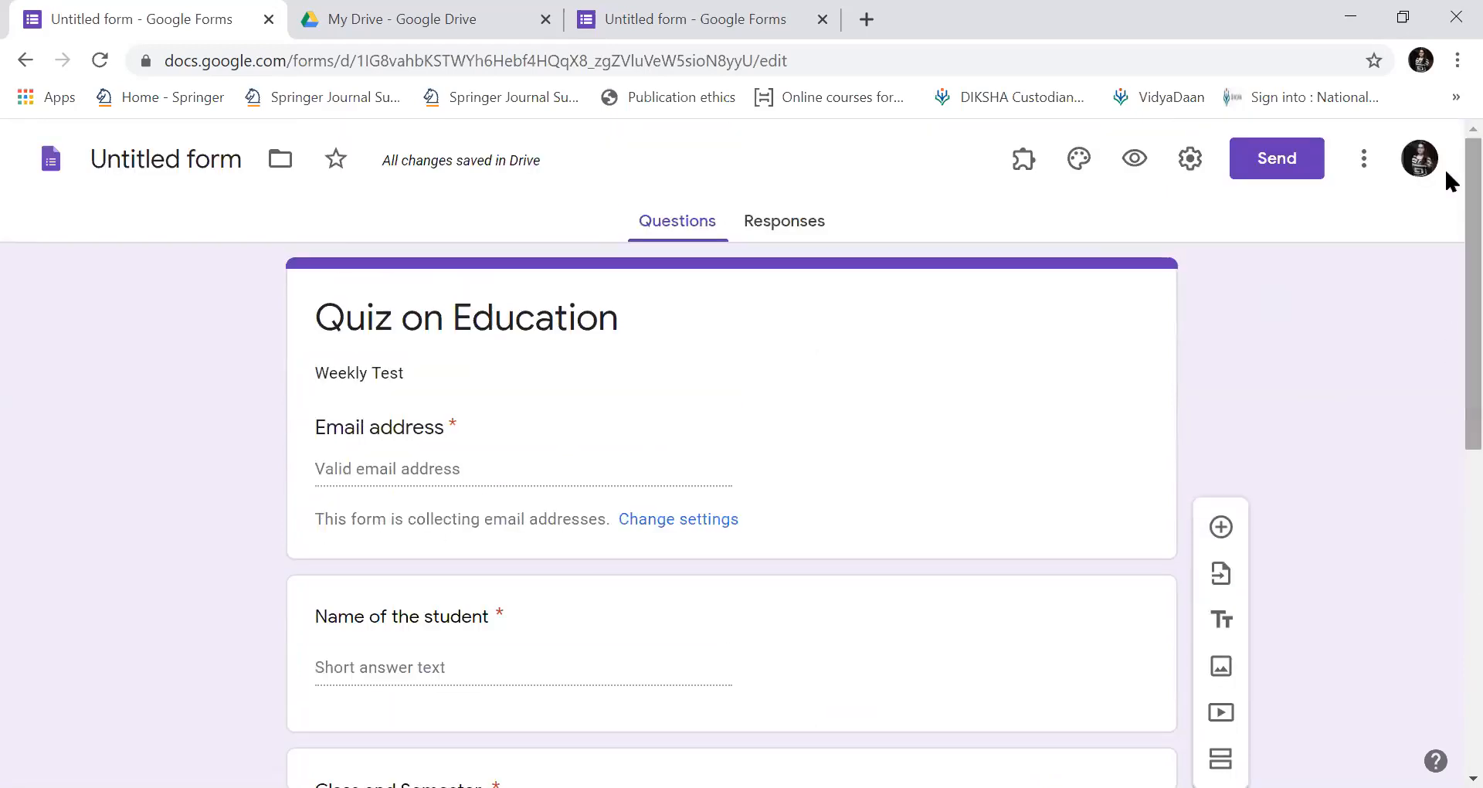
{"action": "scroll", "coordinate": [1444, 293], "scroll_direction": "down", "scroll_amount": 5}
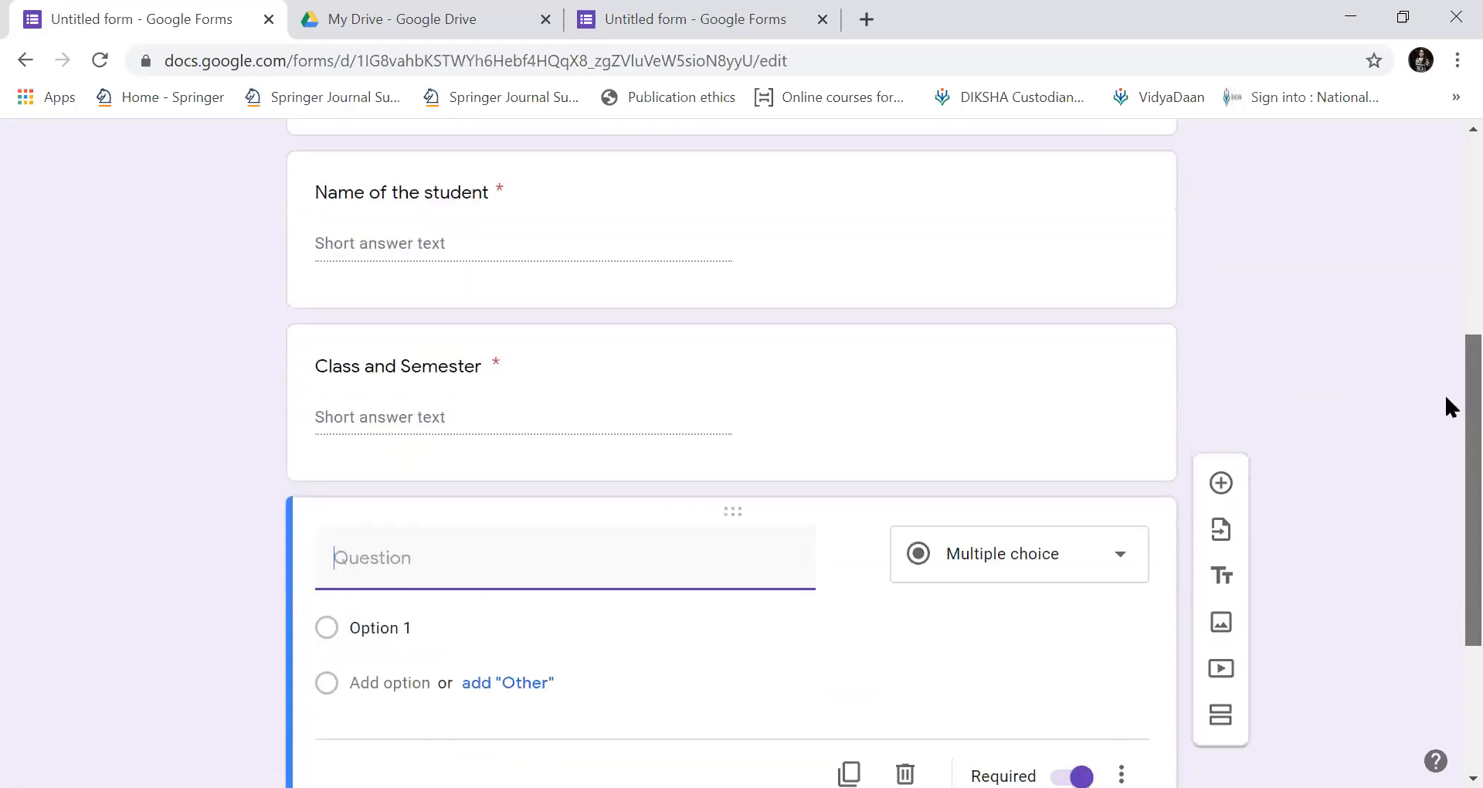
{"action": "left_click", "coordinate": [1221, 527]}
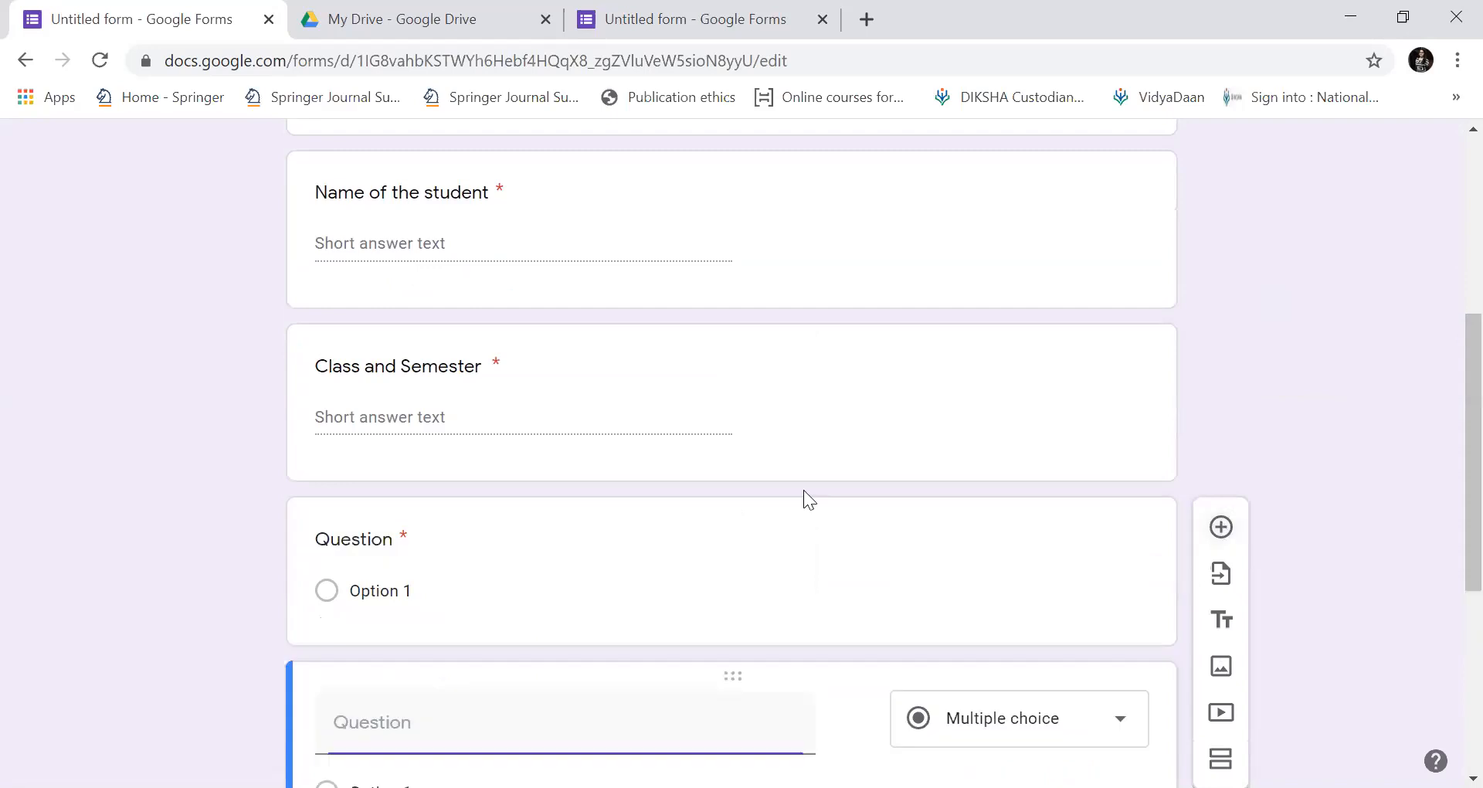
Delete the surplus blank and Untitled Question cards, leaving one multiple-choice question.
{"action": "left_click", "coordinate": [337, 558]}
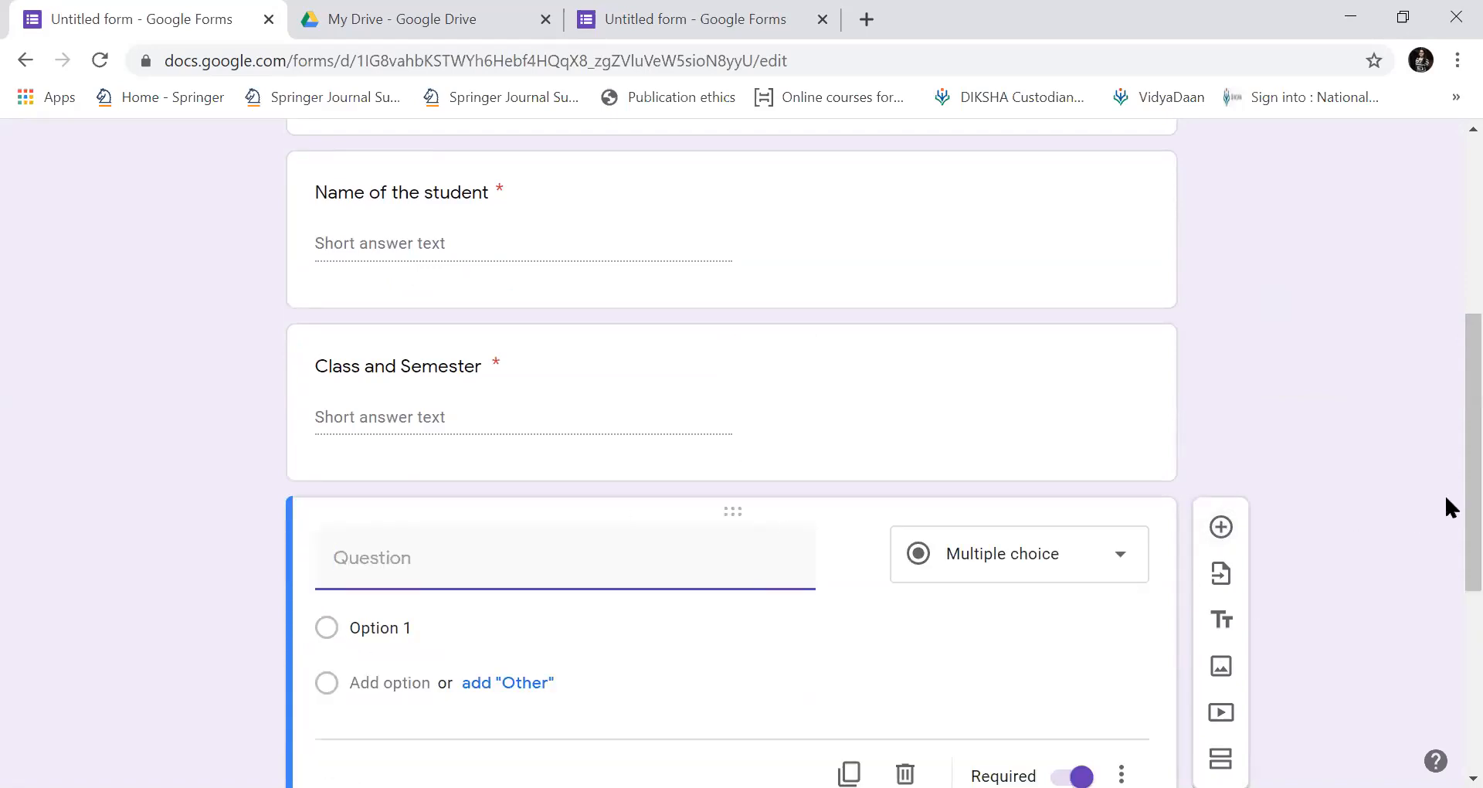
{"action": "scroll", "coordinate": [1447, 610], "scroll_direction": "down", "scroll_amount": 4}
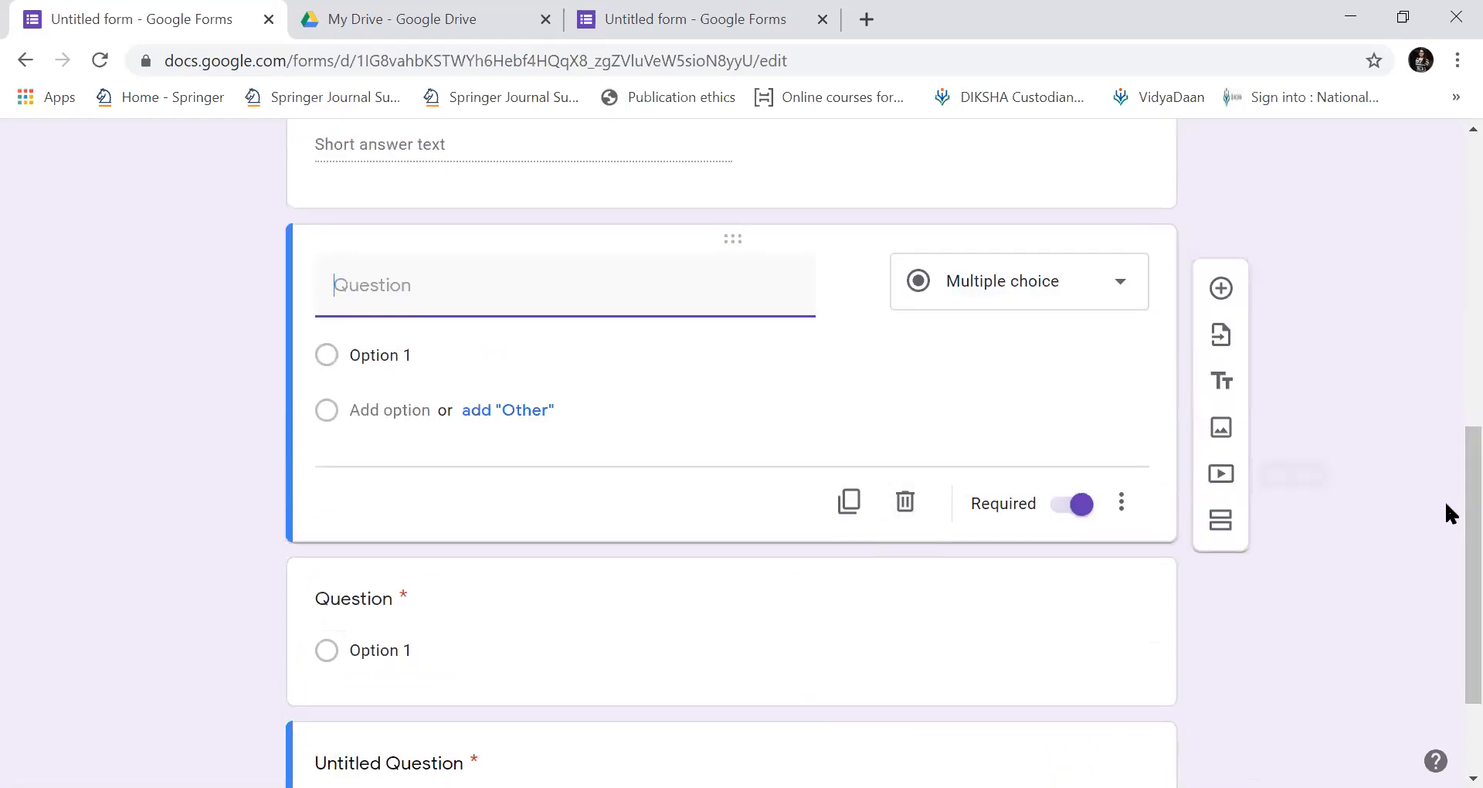
{"action": "scroll", "coordinate": [1449, 541], "scroll_direction": "down", "scroll_amount": 2}
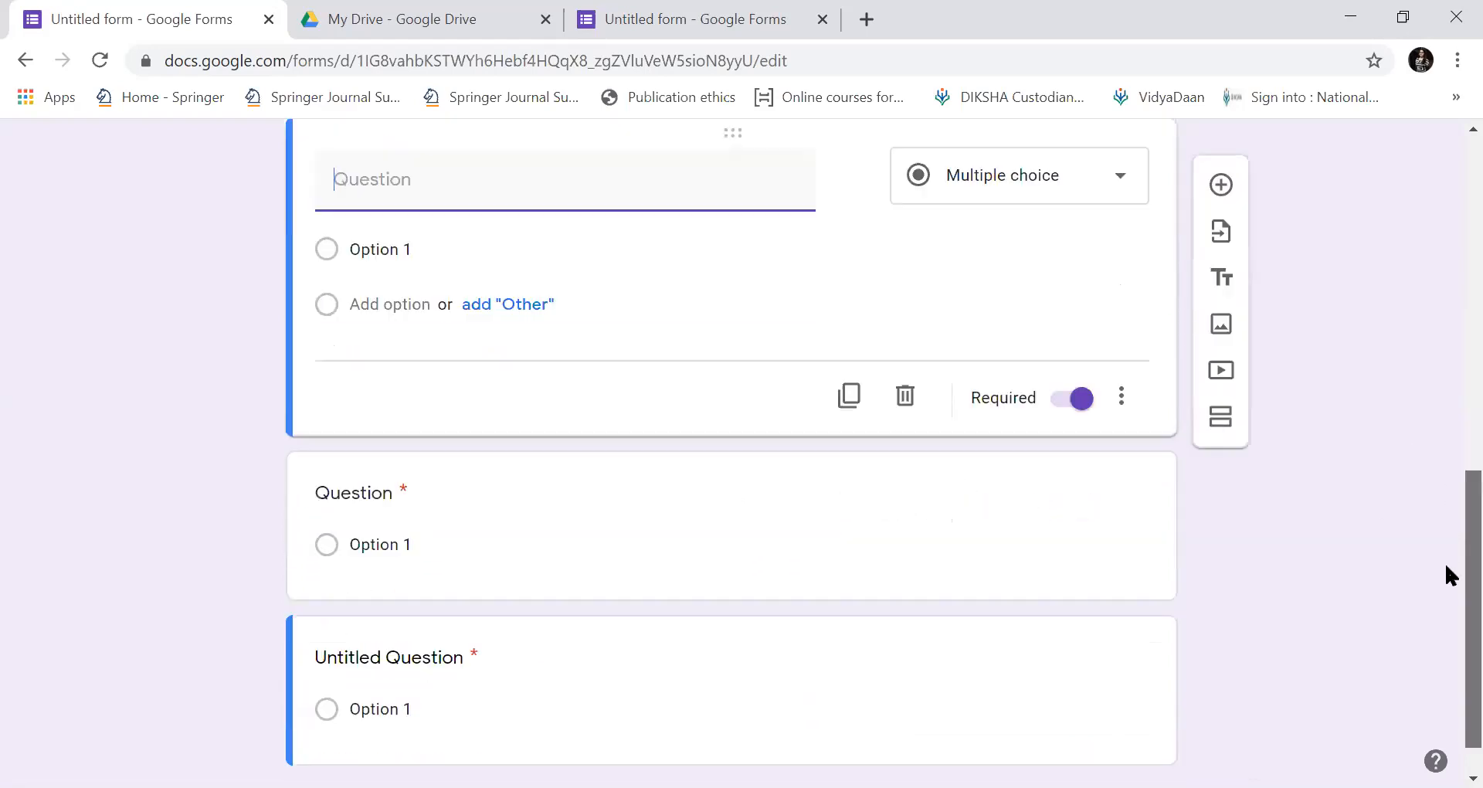
{"action": "left_click", "coordinate": [459, 519]}
{"action": "left_click", "coordinate": [914, 562]}
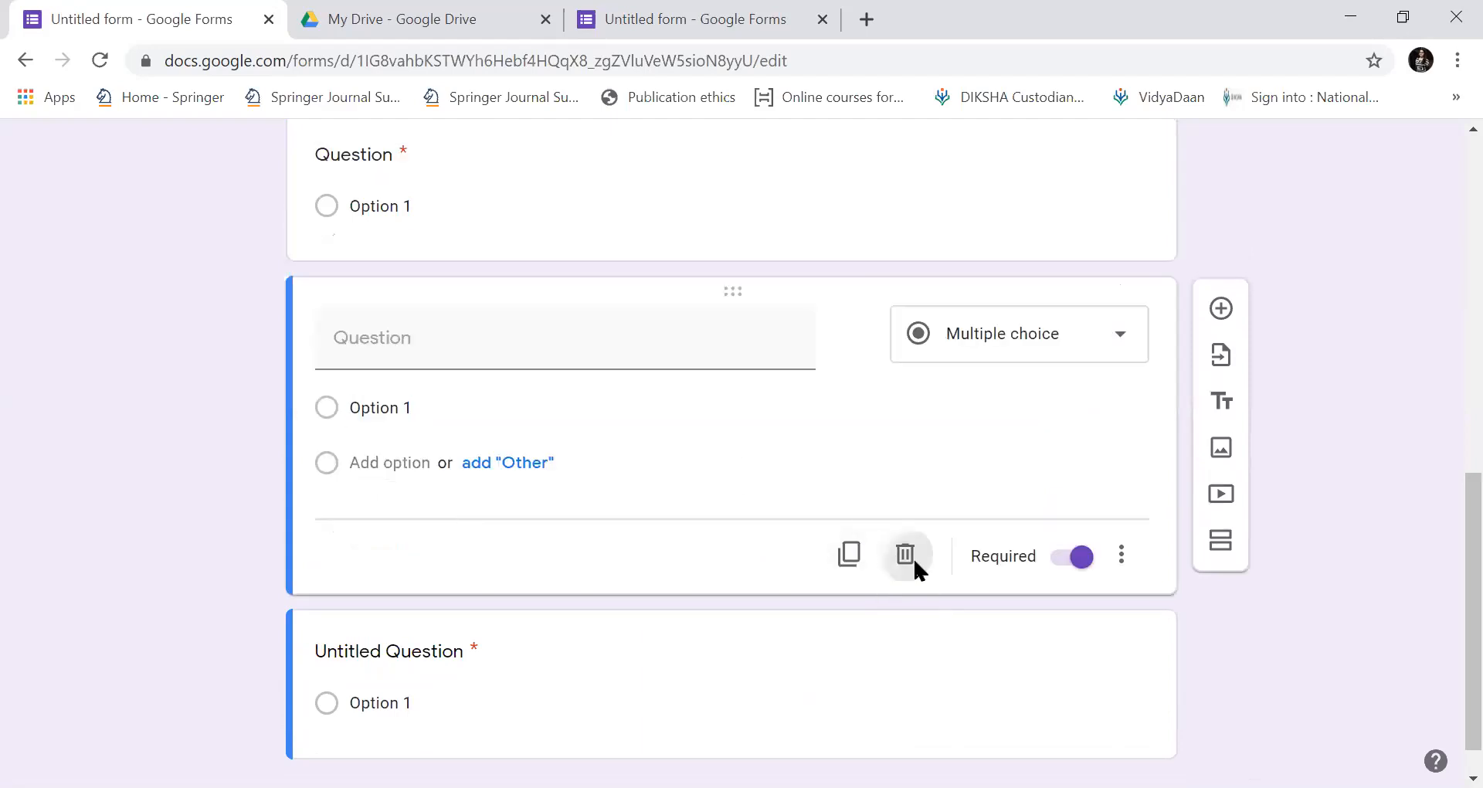
{"action": "left_click", "coordinate": [549, 673]}
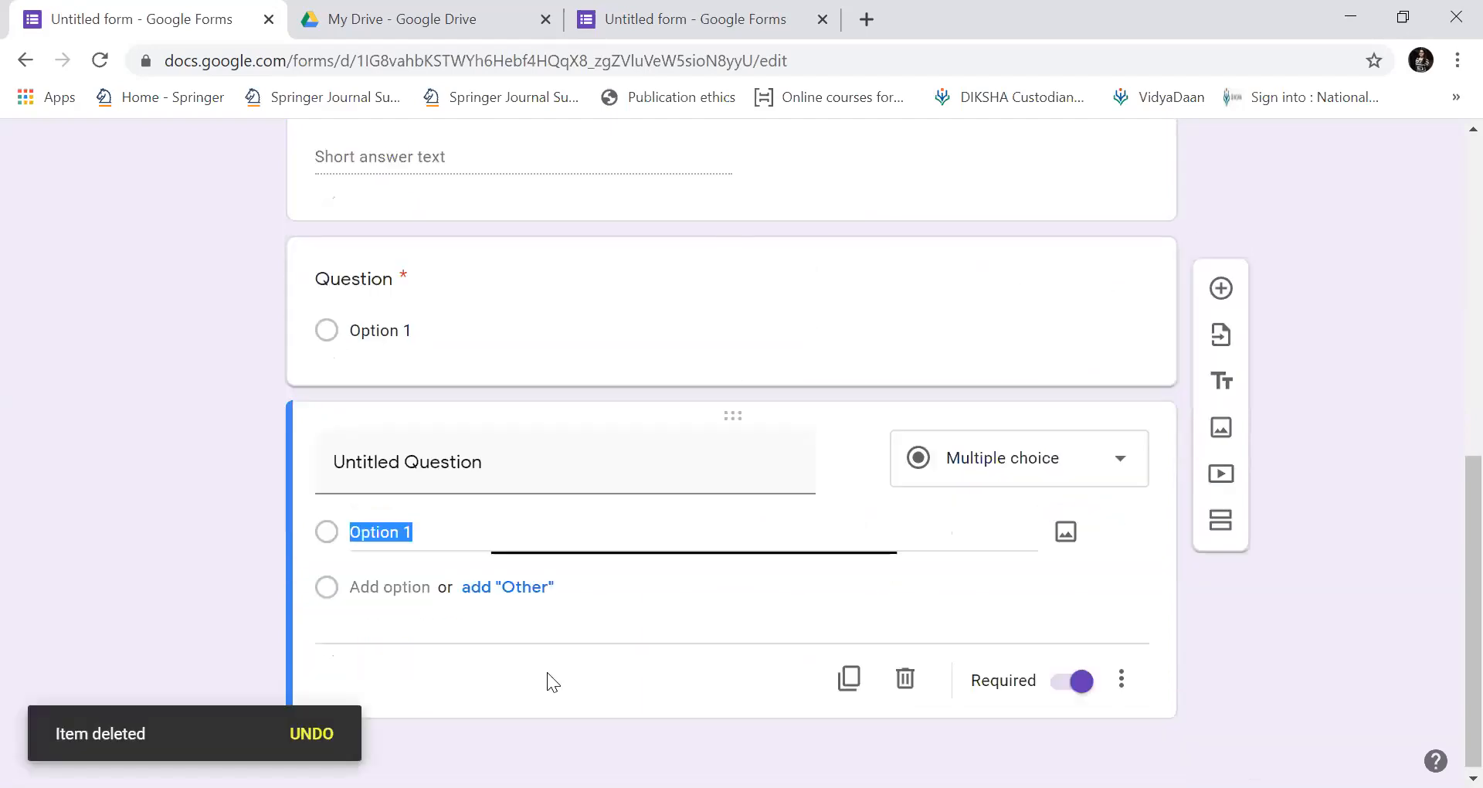
{"action": "left_click", "coordinate": [910, 688]}
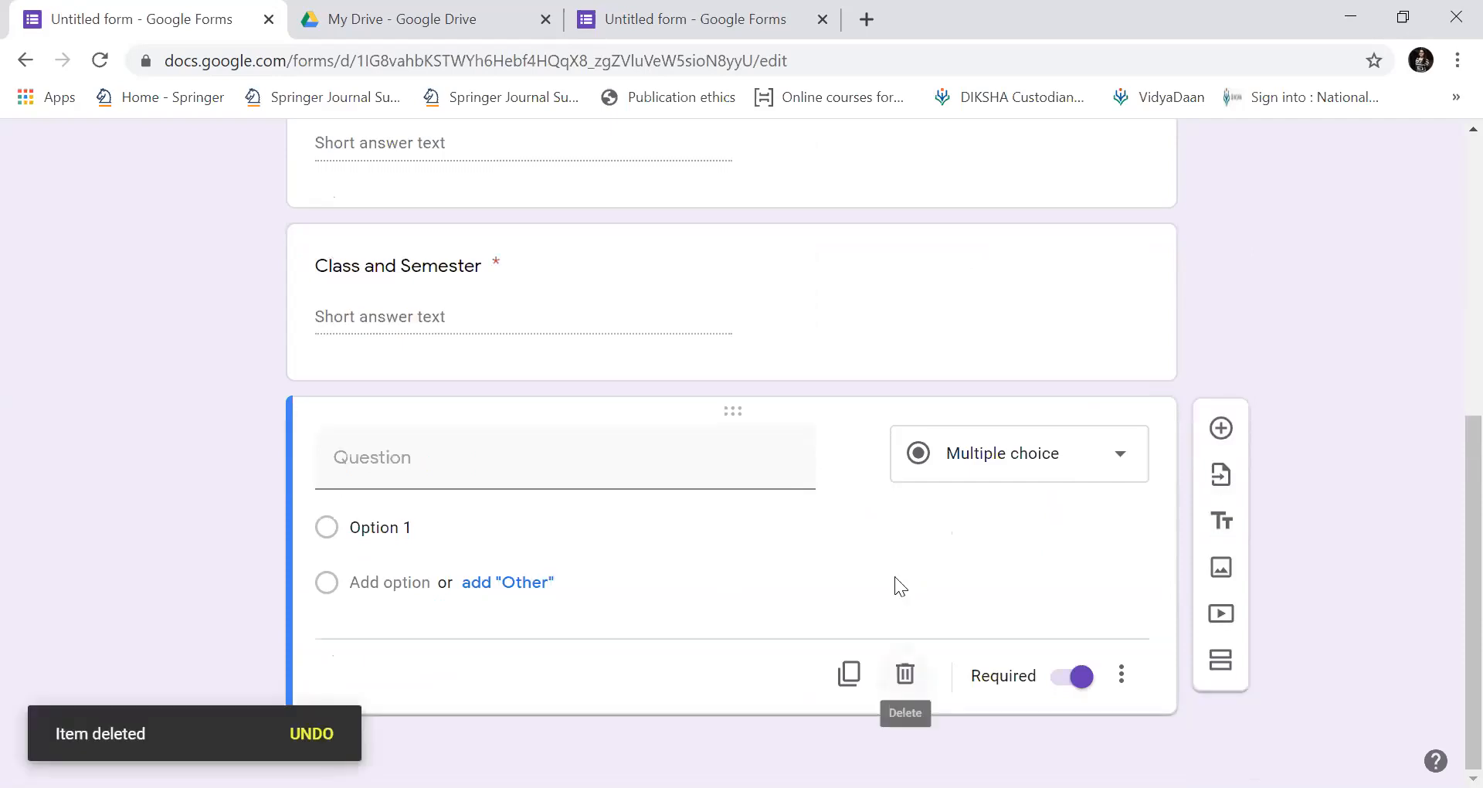
Title the question 'Education means:' with first option 'Getting Certificates'.
{"action": "left_click", "coordinate": [379, 459]}
{"action": "type", "text": "E"}
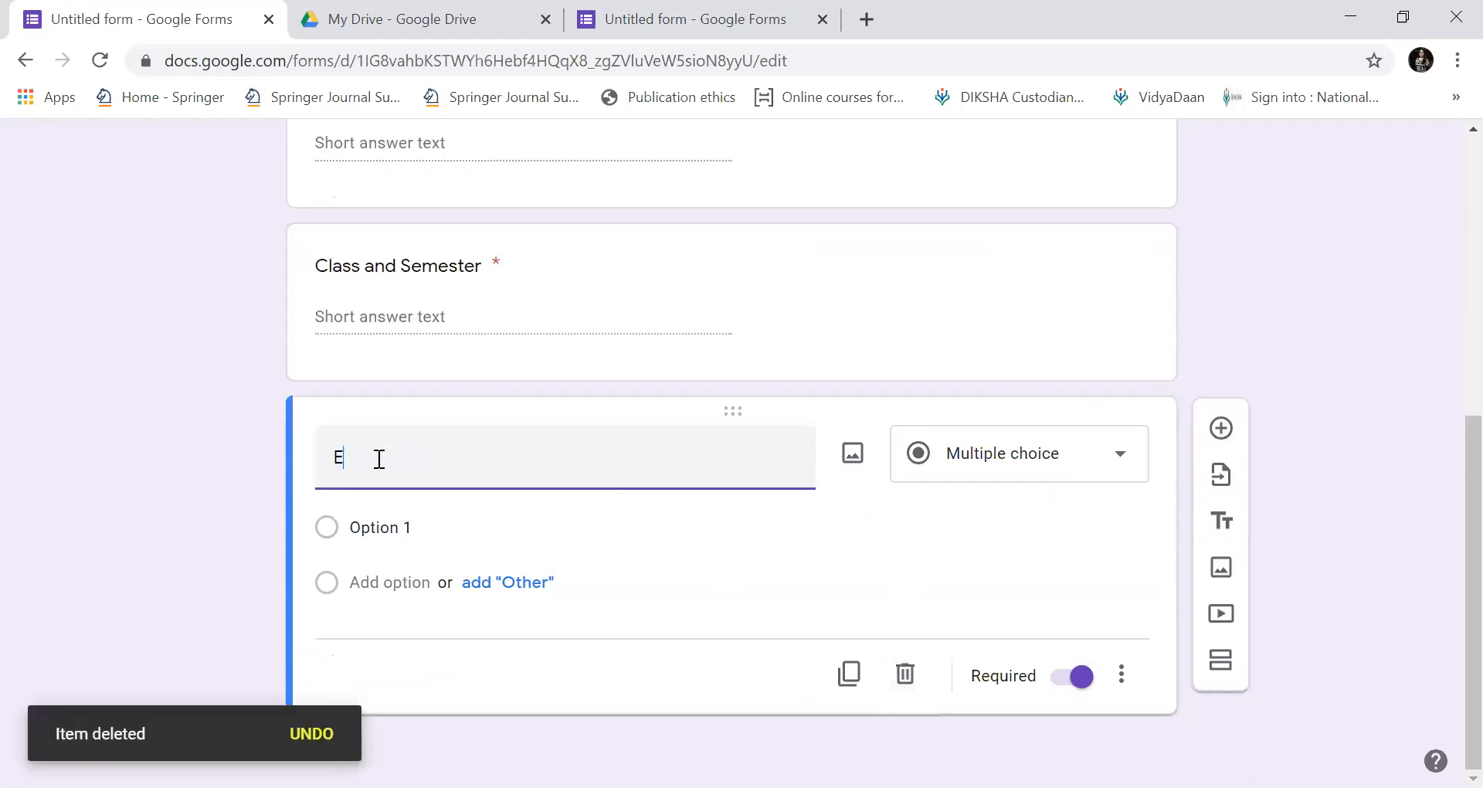
{"action": "type", "text": "ducation means:"}
{"action": "left_click", "coordinate": [355, 525]}
{"action": "type", "text": "Getting certificates"}
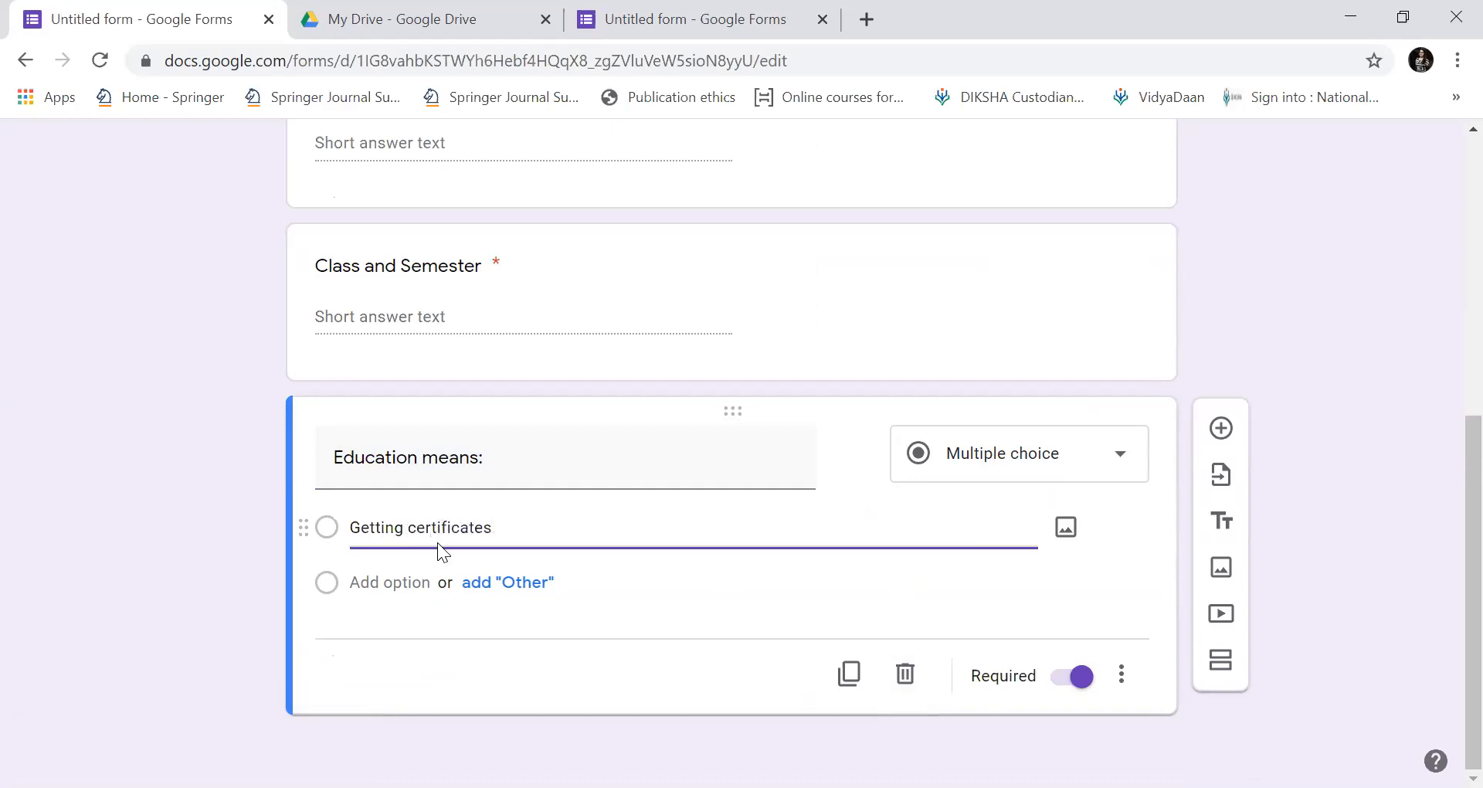
{"action": "key", "text": "BackSpace"}
{"action": "type", "text": "C"}
Add the answer options 'To learn new things' and 'Acquire knowledge'.
{"action": "left_click", "coordinate": [422, 579]}
{"action": "type", "text": "To learn new things"}
{"action": "left_click", "coordinate": [423, 579]}
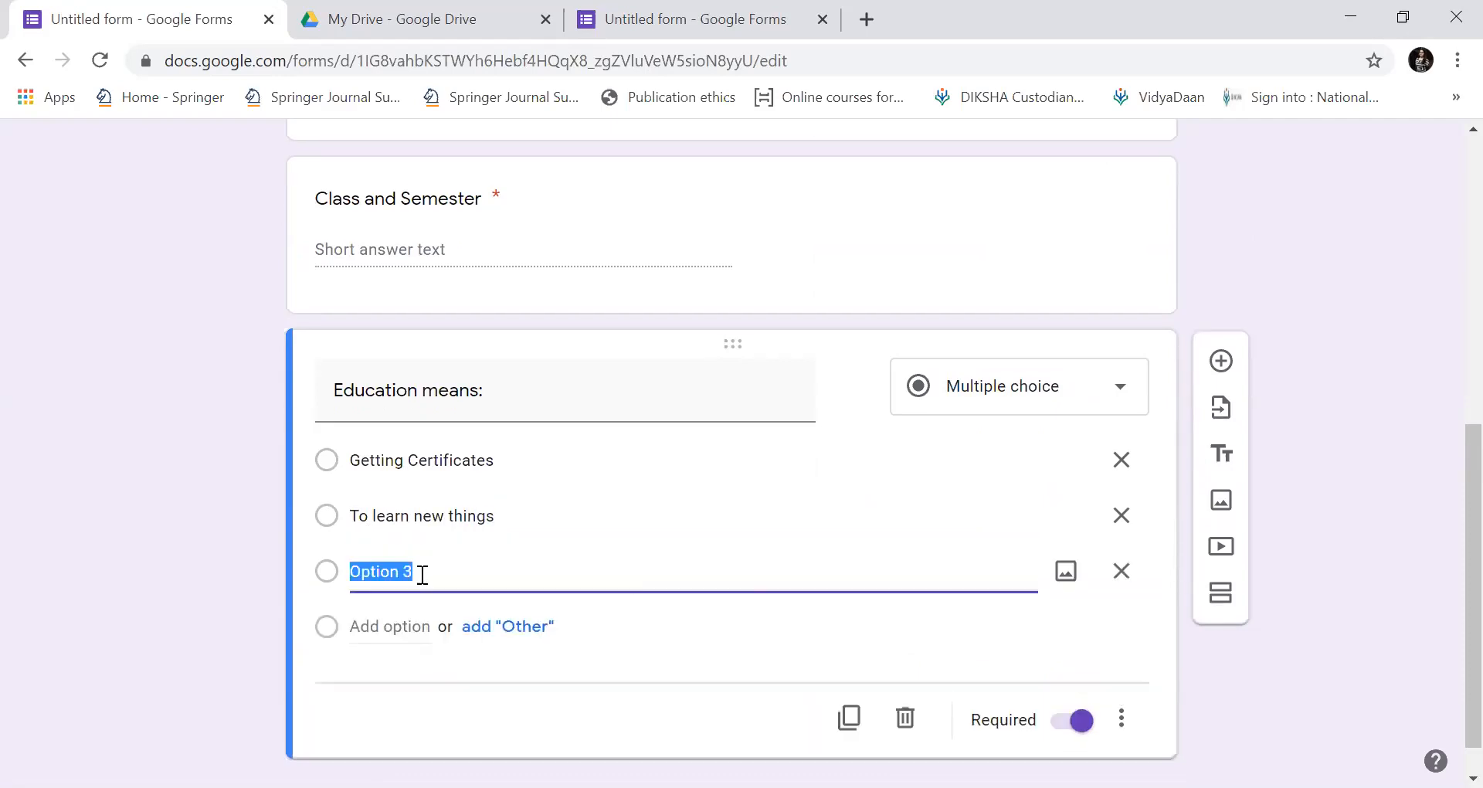
{"action": "type", "text": "Acquire knowledge"}
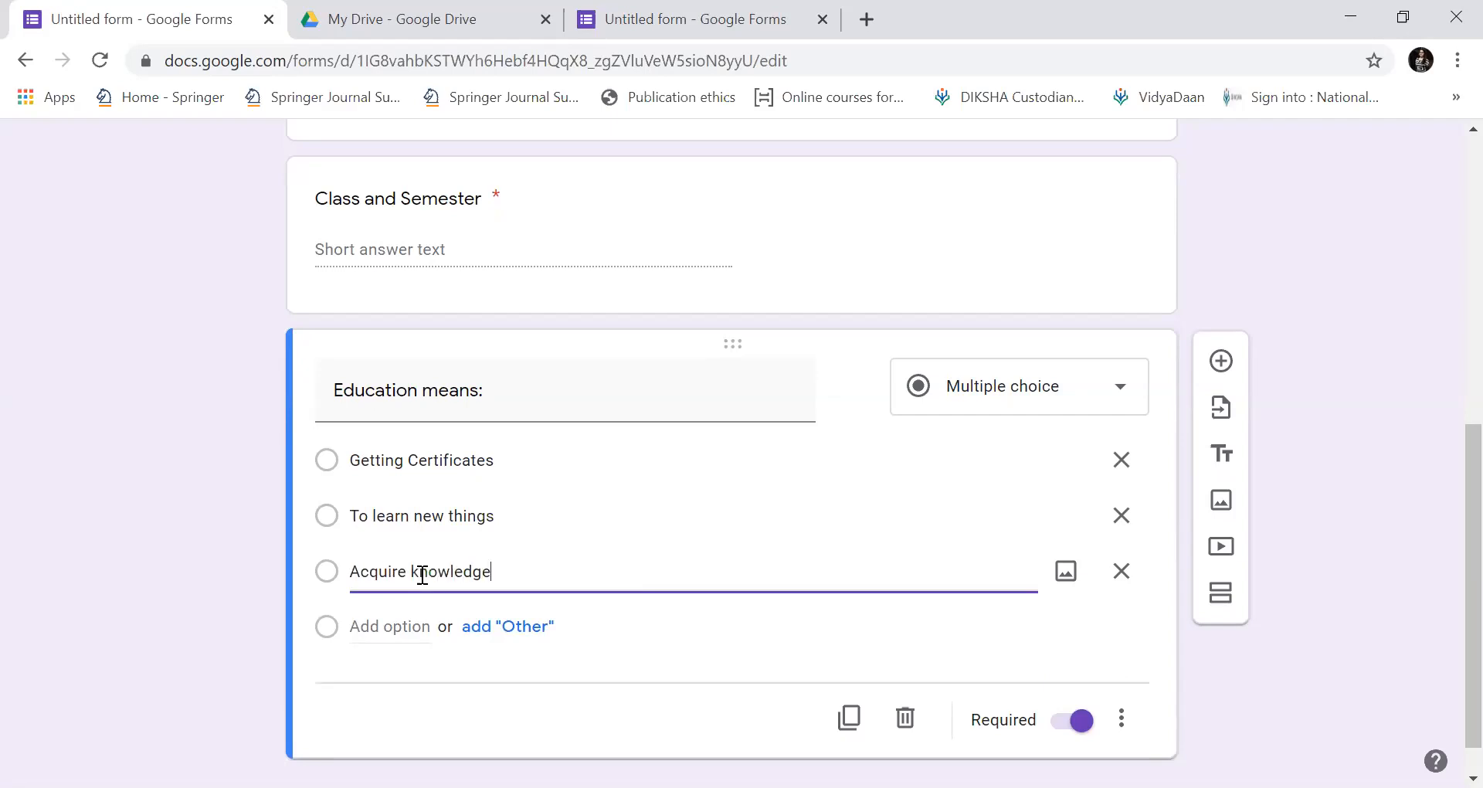
{"action": "left_click", "coordinate": [507, 627]}
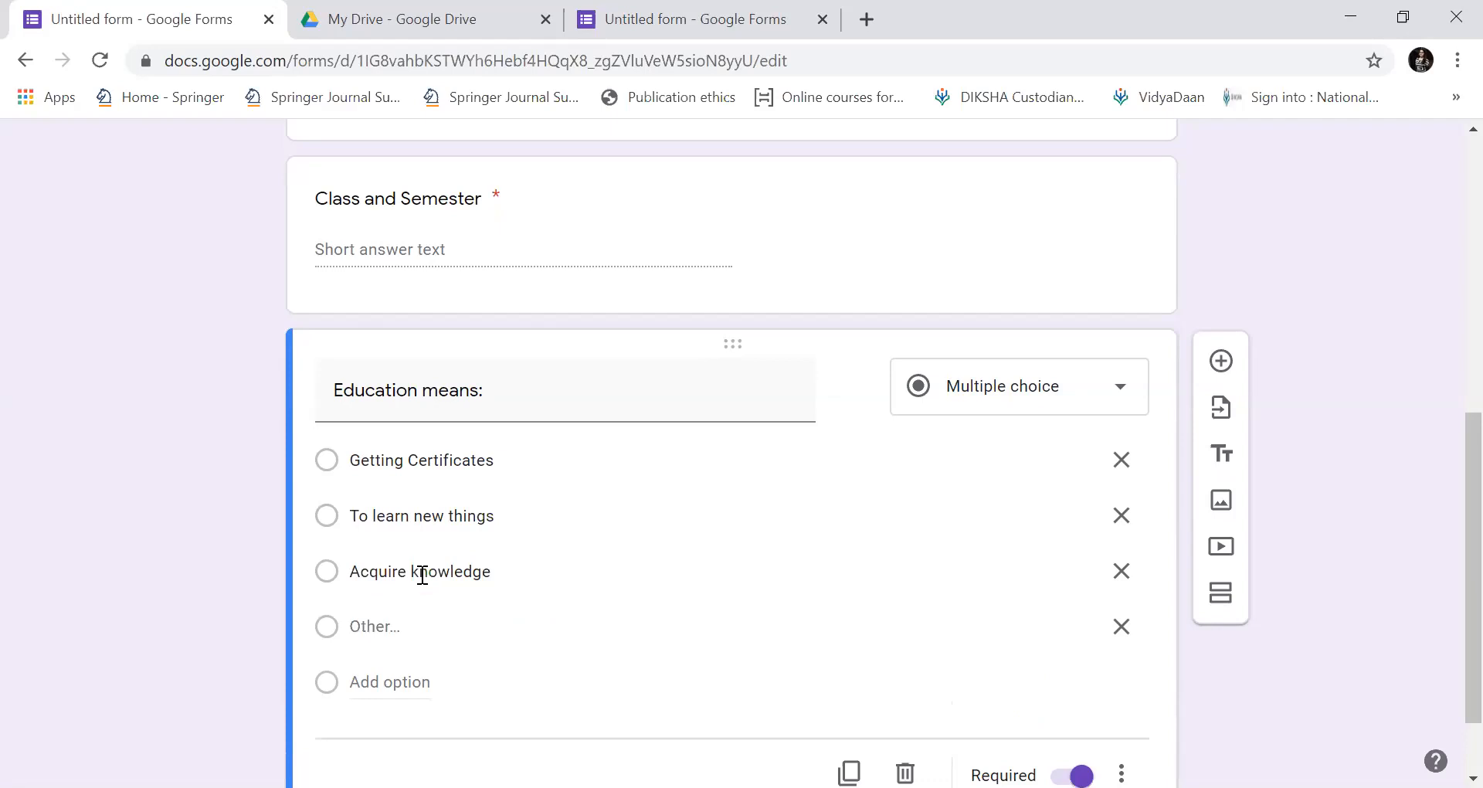
{"action": "key", "text": "ctrl+z"}
Add a fourth option 'All round development of the child'.
{"action": "key", "text": "Return"}
{"action": "type", "text": "All round develo"}
{"action": "type", "text": "t"}
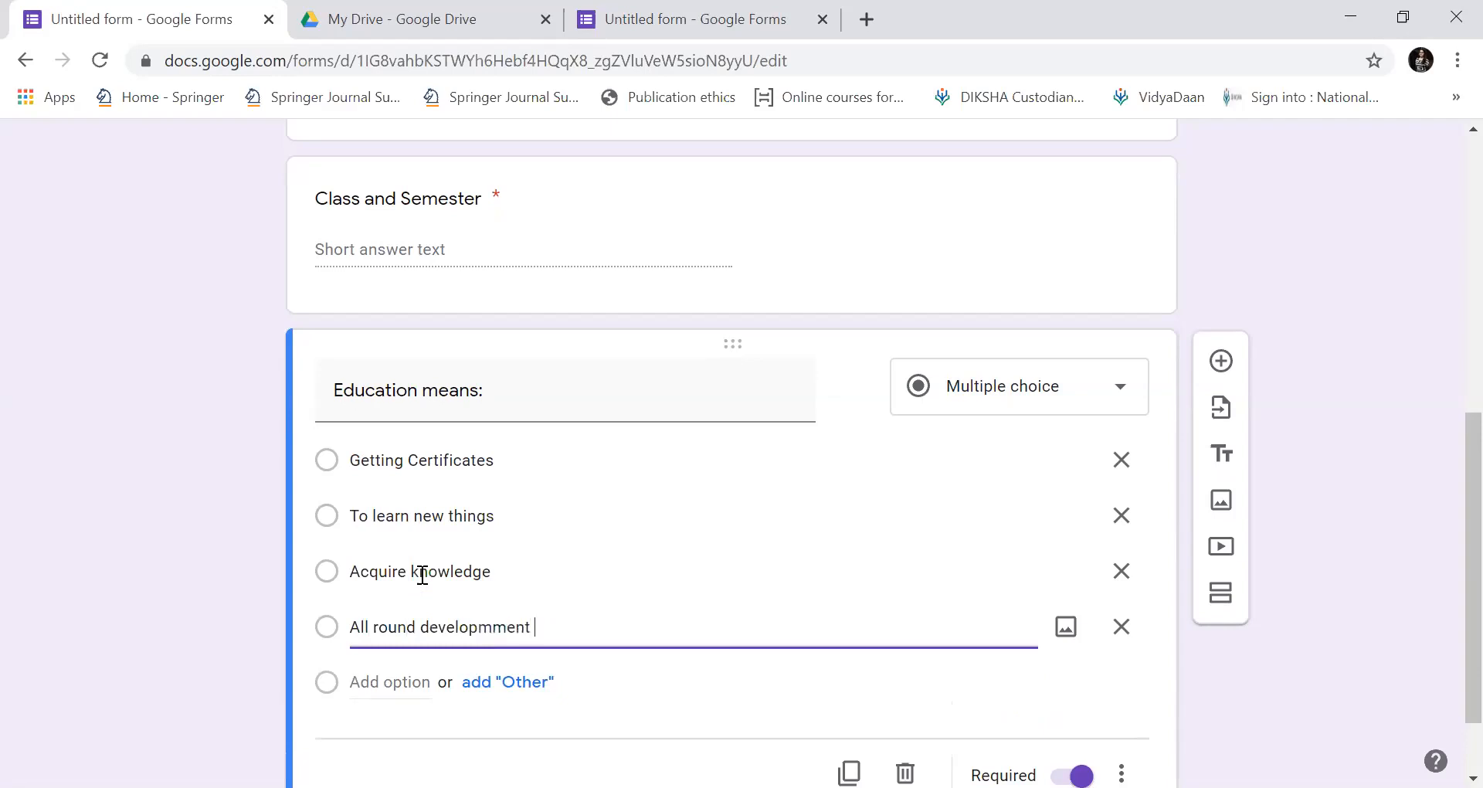
{"action": "key", "text": "BackSpace"}
{"action": "key", "text": "BackSpace"}
{"action": "key", "text": "BackSpace"}
{"action": "key", "text": "BackSpace"}
{"action": "type", "text": "ent of th echild"}
{"action": "key", "text": "BackSpace"}
{"action": "key", "text": "BackSpace"}
{"action": "key", "text": "BackSpace"}
{"action": "key", "text": "BackSpace"}
{"action": "key", "text": "BackSpace"}
{"action": "key", "text": "BackSpace"}
{"action": "key", "text": "BackSpace"}
{"action": "type", "text": "e child"}
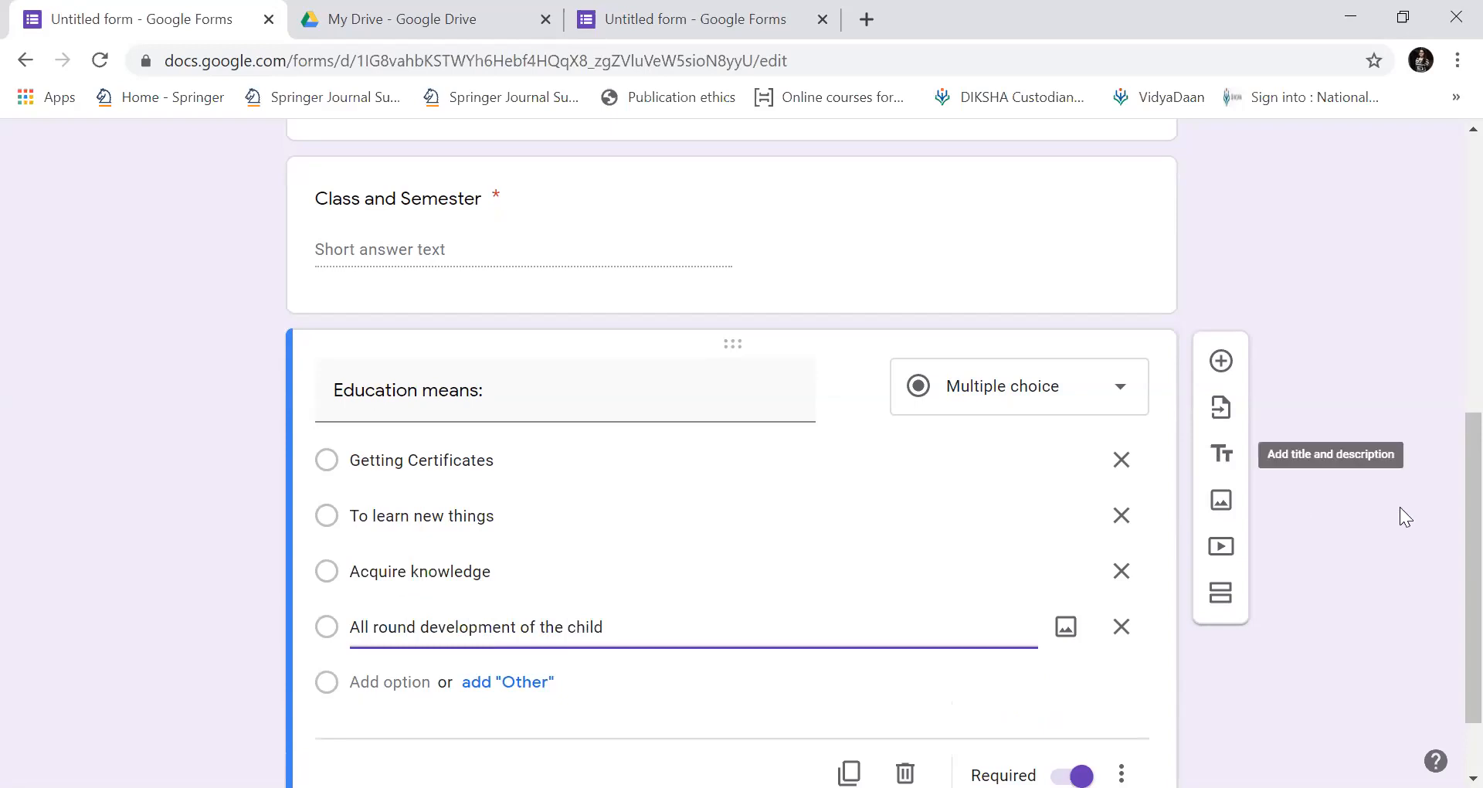
{"action": "scroll", "coordinate": [1444, 540], "scroll_direction": "down", "scroll_amount": 1}
{"action": "scroll", "coordinate": [1445, 571], "scroll_direction": "down", "scroll_amount": 1}
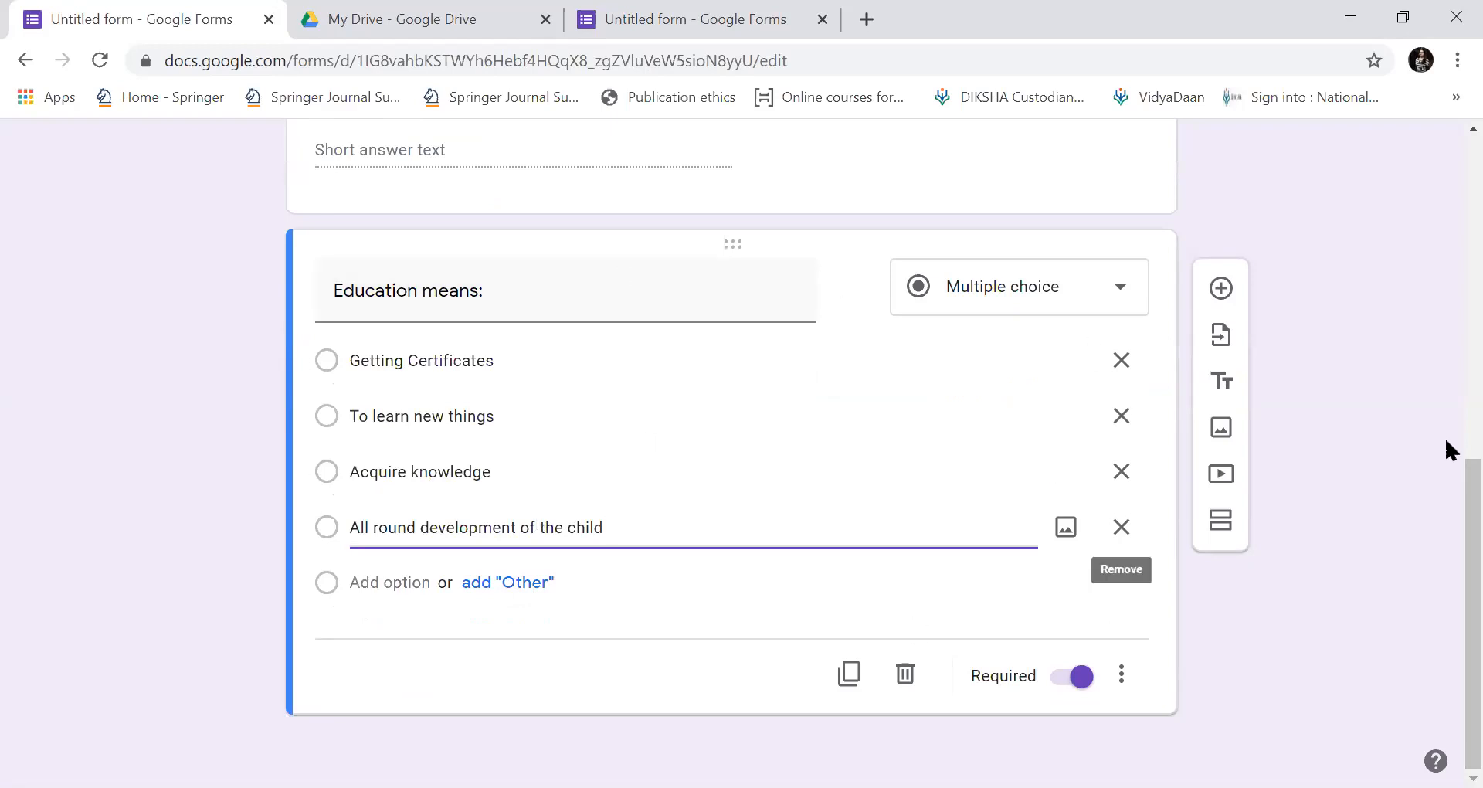
{"action": "scroll", "coordinate": [1446, 421], "scroll_direction": "up", "scroll_amount": 5}
{"action": "scroll", "coordinate": [1451, 260], "scroll_direction": "up", "scroll_amount": 3}
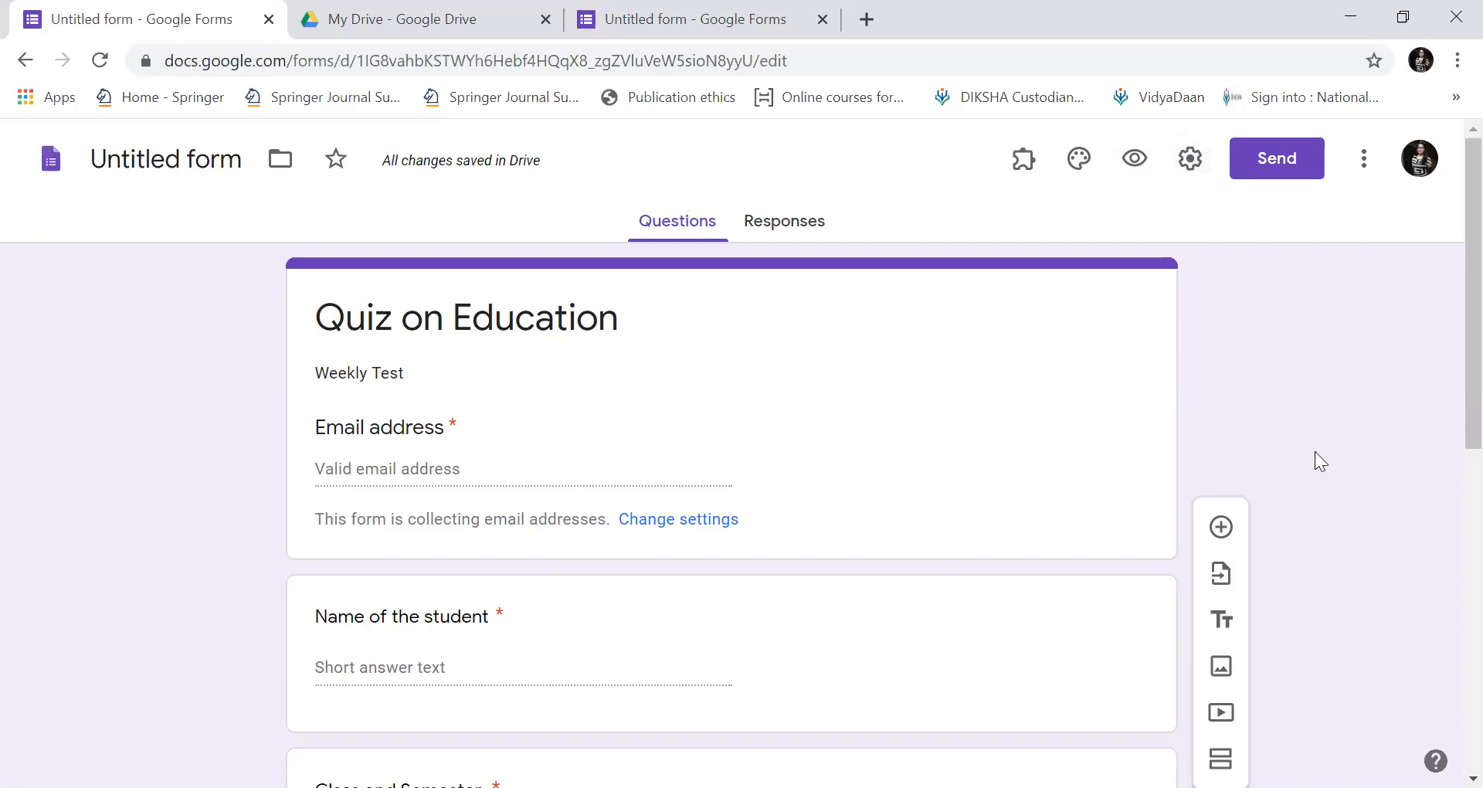
{"action": "scroll", "coordinate": [1449, 437], "scroll_direction": "down", "scroll_amount": 3}
Set the theme colour to custom magenta #d526d2.
{"action": "scroll", "coordinate": [1448, 553], "scroll_direction": "up", "scroll_amount": 3}
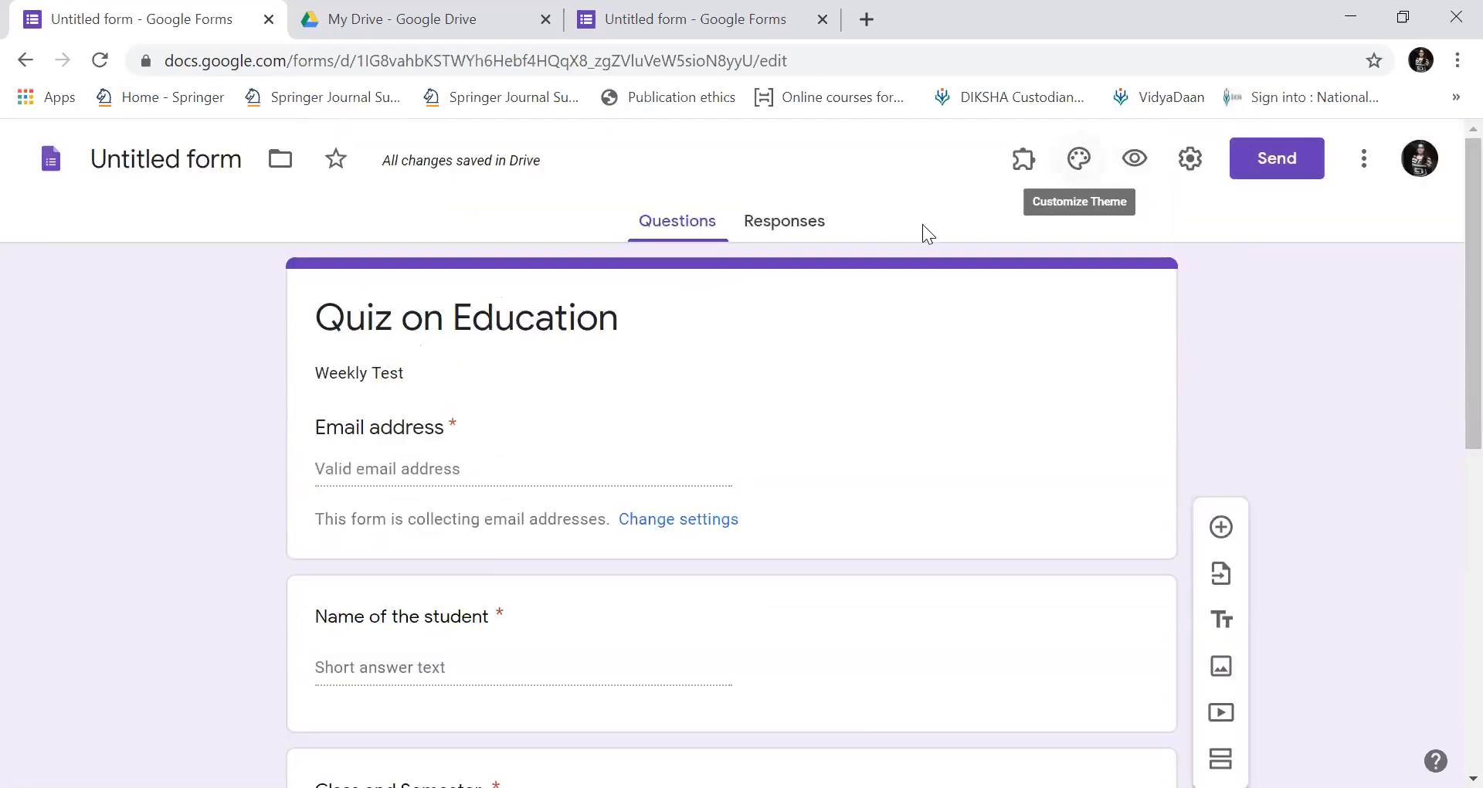
{"action": "left_click", "coordinate": [1075, 174]}
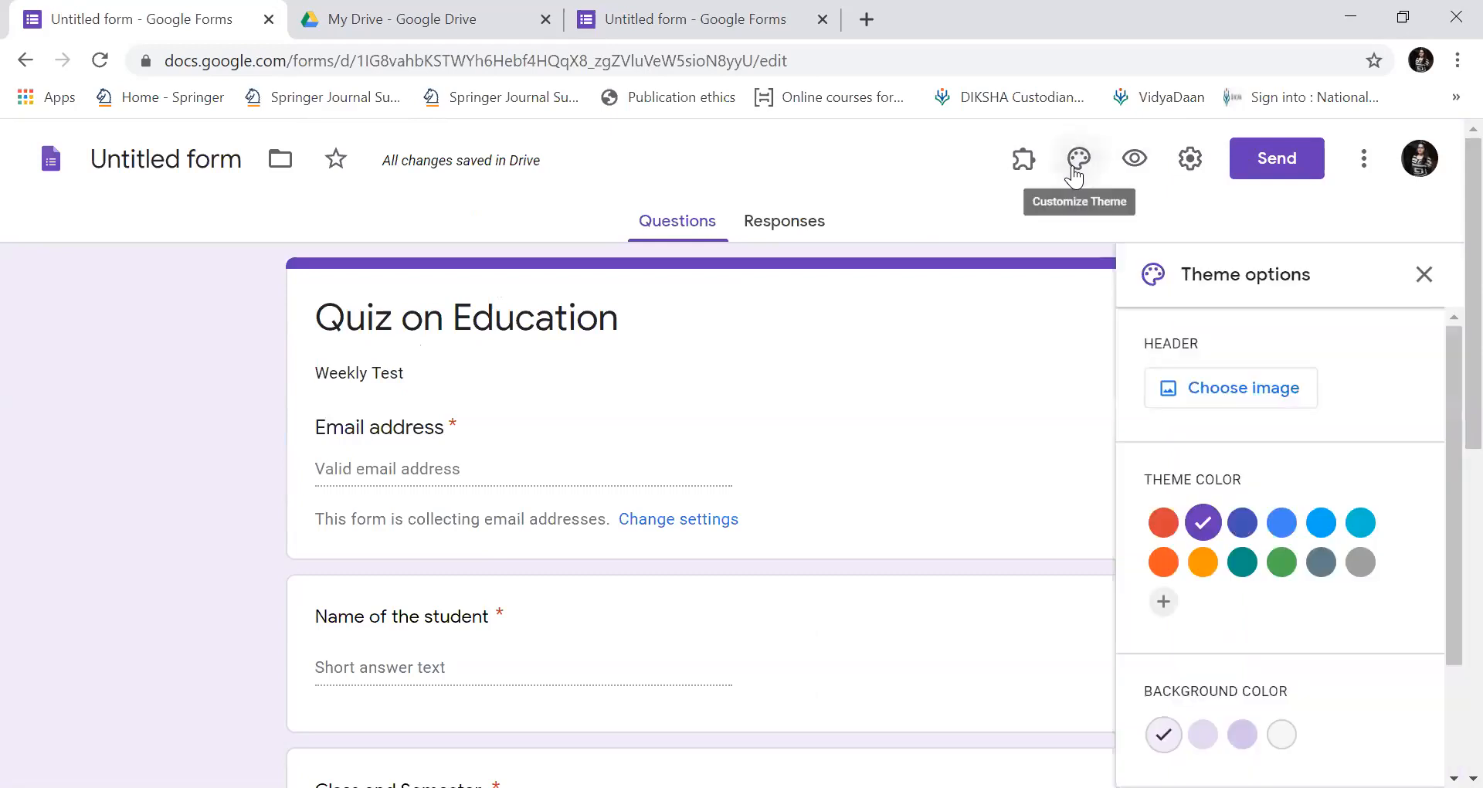
{"action": "left_click_drag", "start_coordinate": [1451, 378], "coordinate": [1447, 447]}
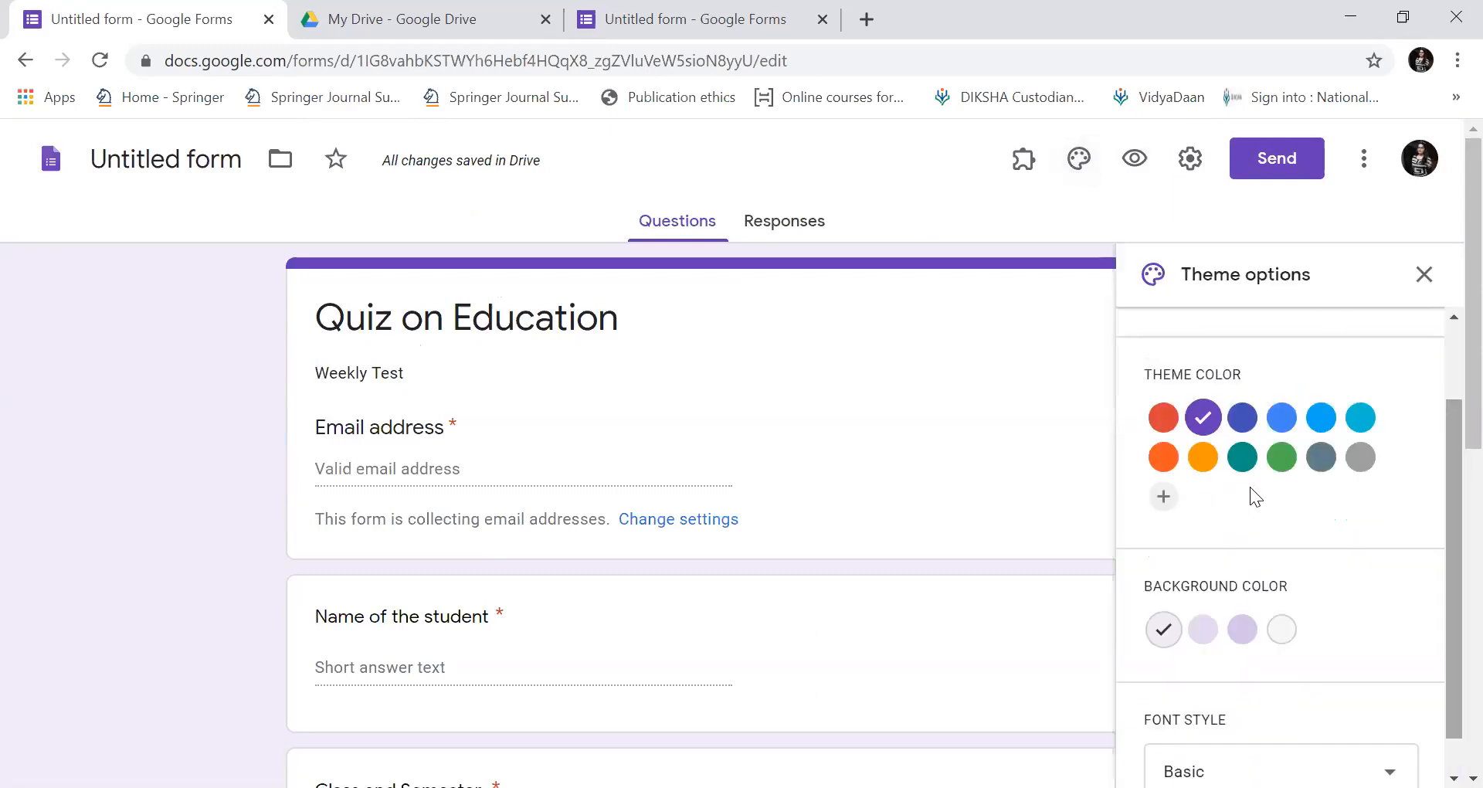
{"action": "left_click", "coordinate": [1237, 461]}
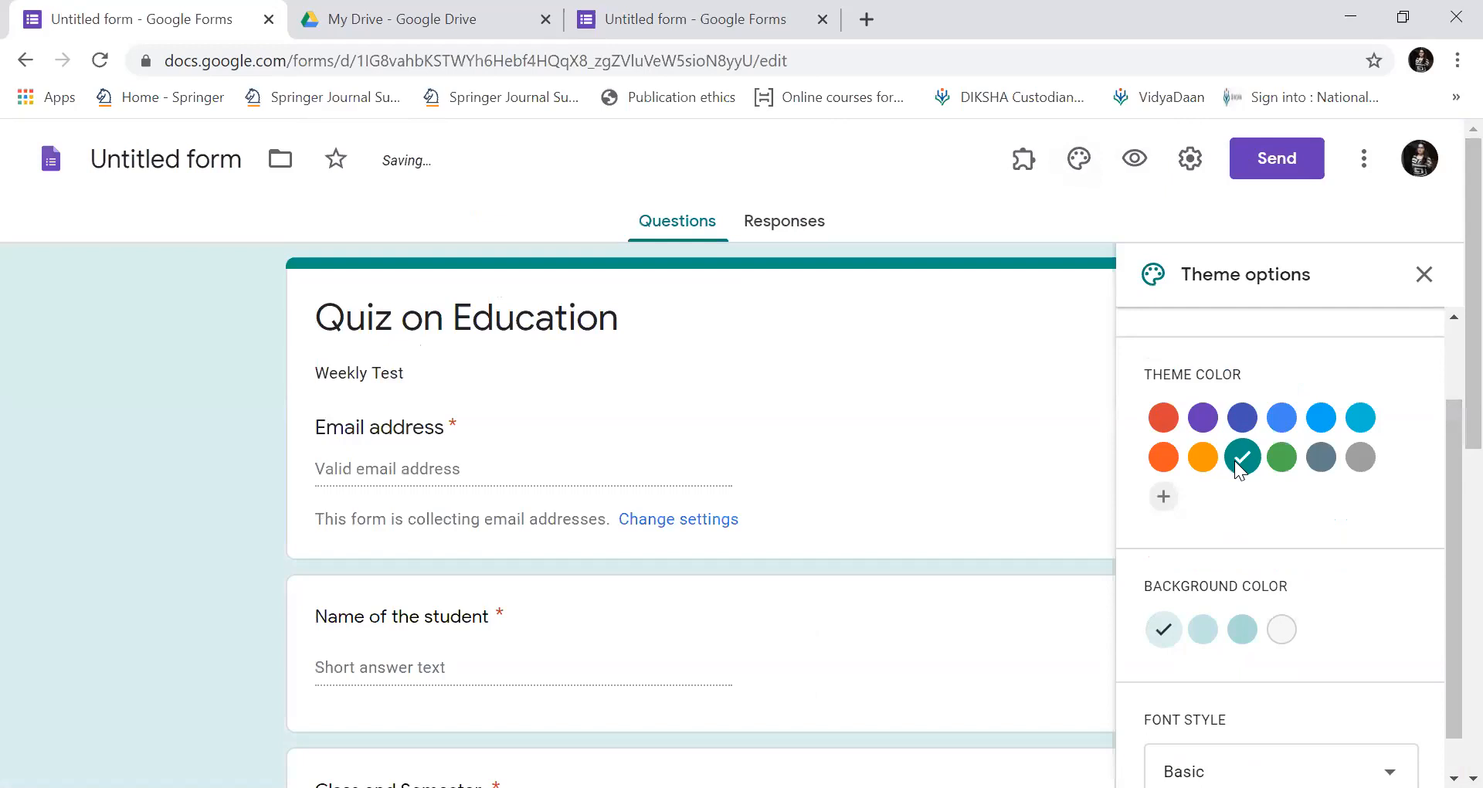
{"action": "left_click_drag", "start_coordinate": [1447, 463], "coordinate": [1447, 609]}
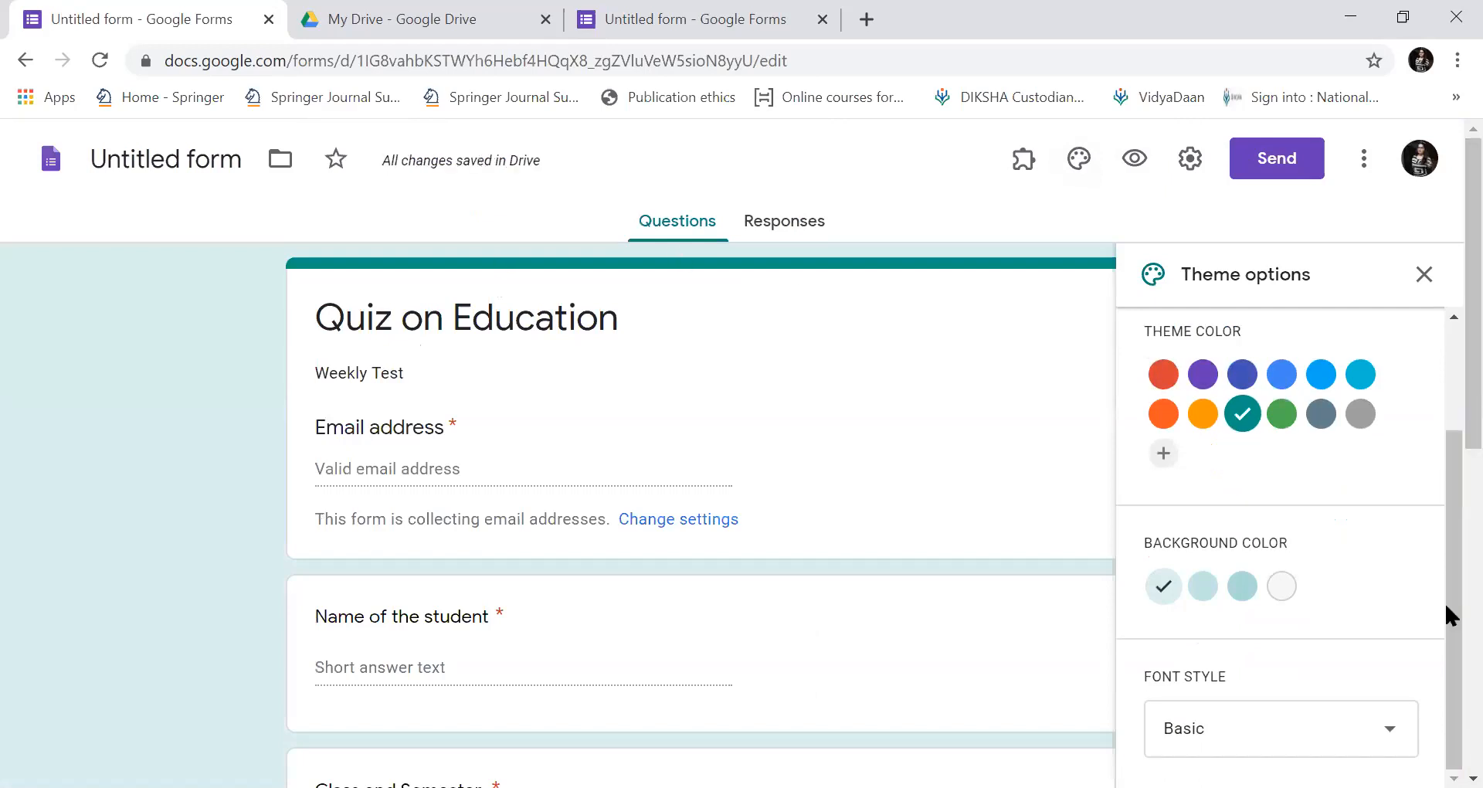
{"action": "left_click", "coordinate": [1165, 457]}
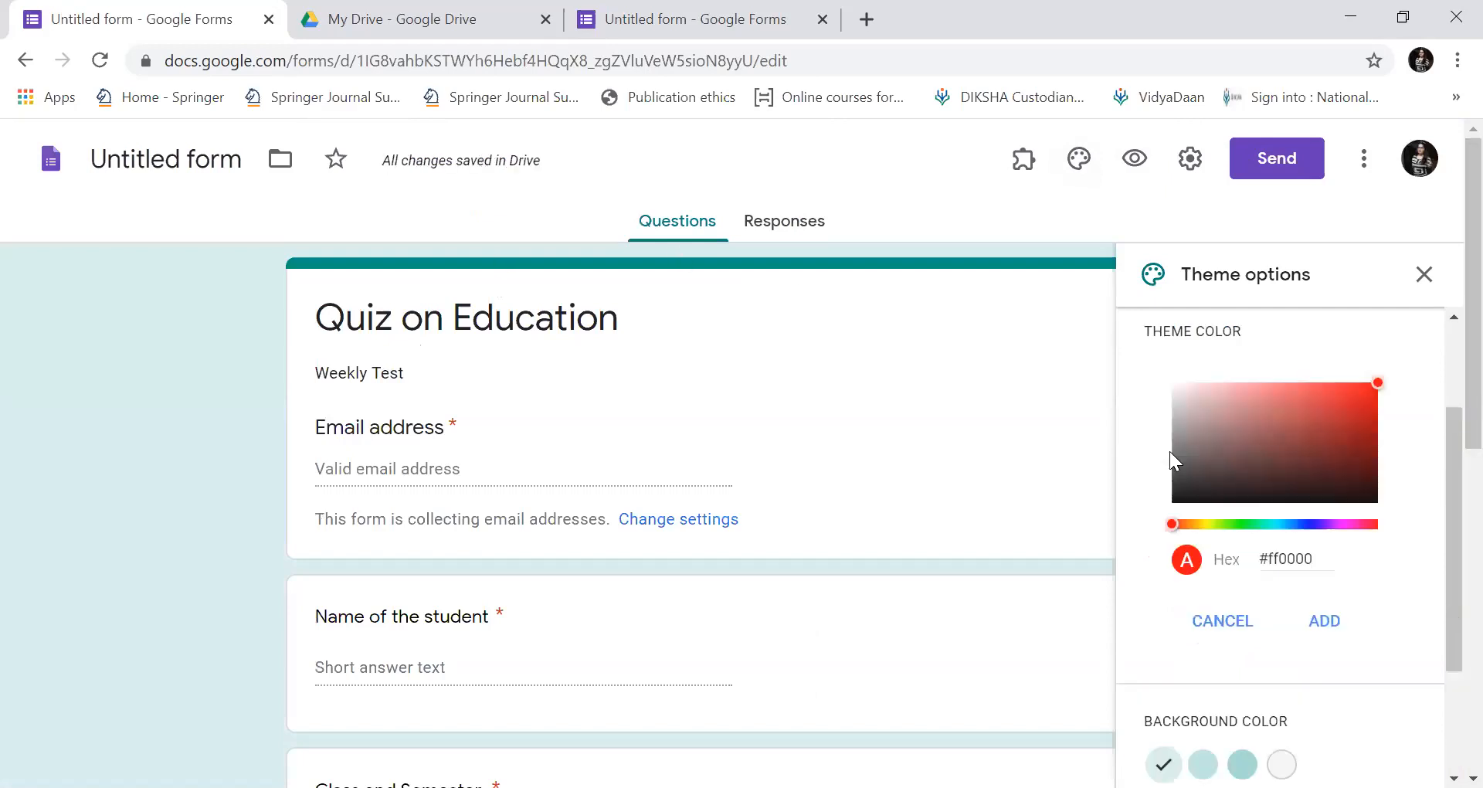
{"action": "left_click", "coordinate": [1344, 525]}
{"action": "left_click", "coordinate": [1341, 402]}
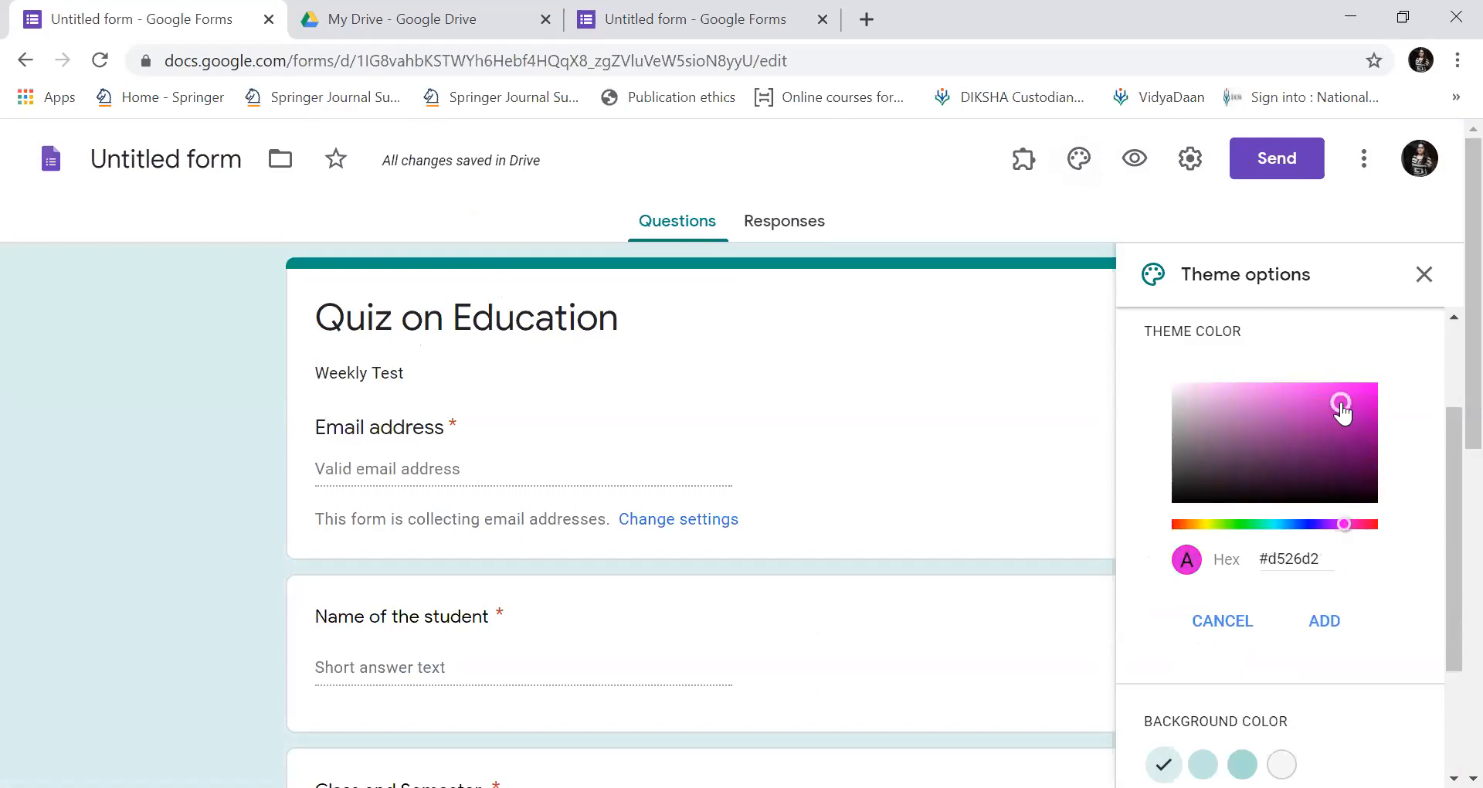
{"action": "left_click", "coordinate": [1327, 632]}
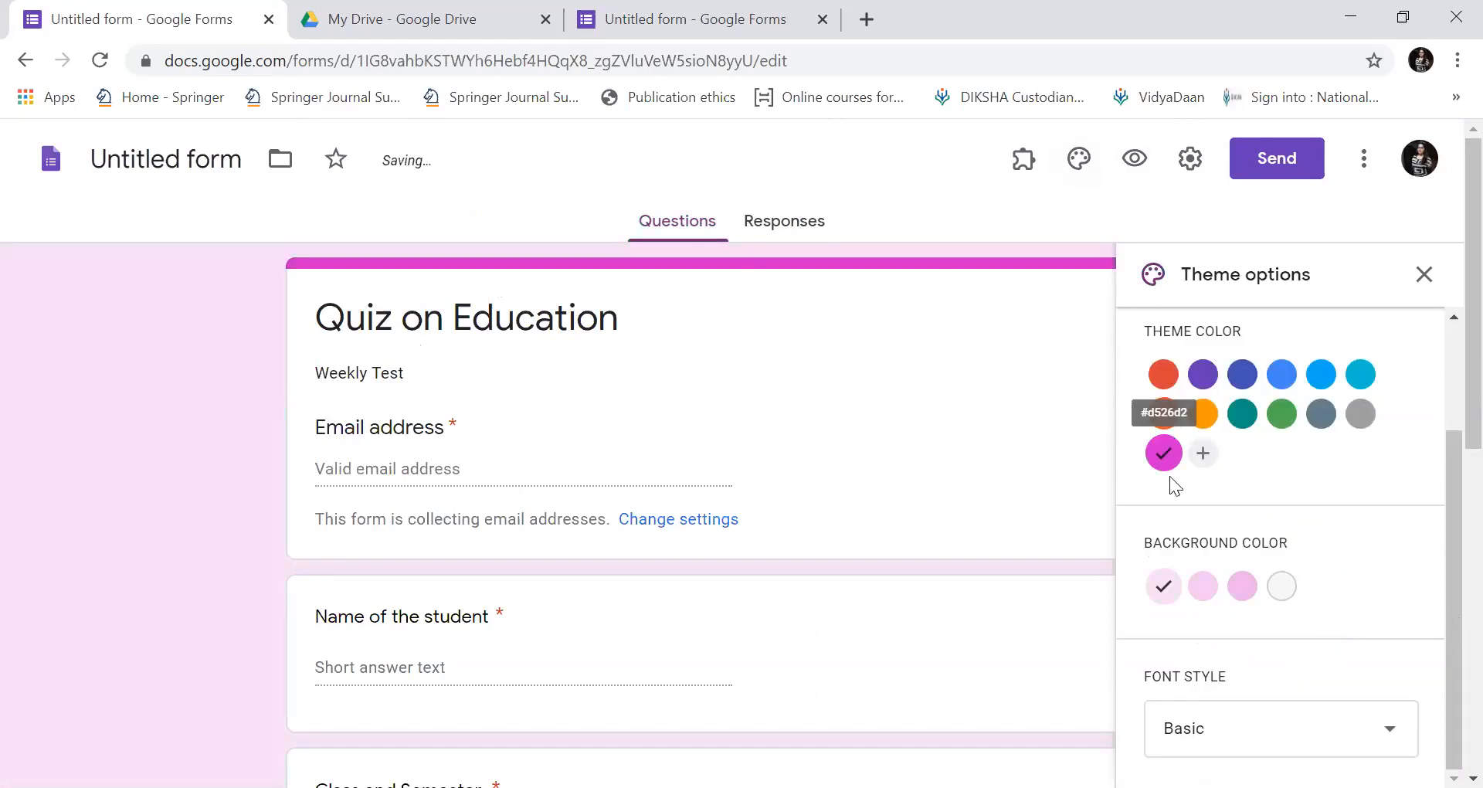
Change the form's font style to Formal.
{"action": "left_click", "coordinate": [1398, 733]}
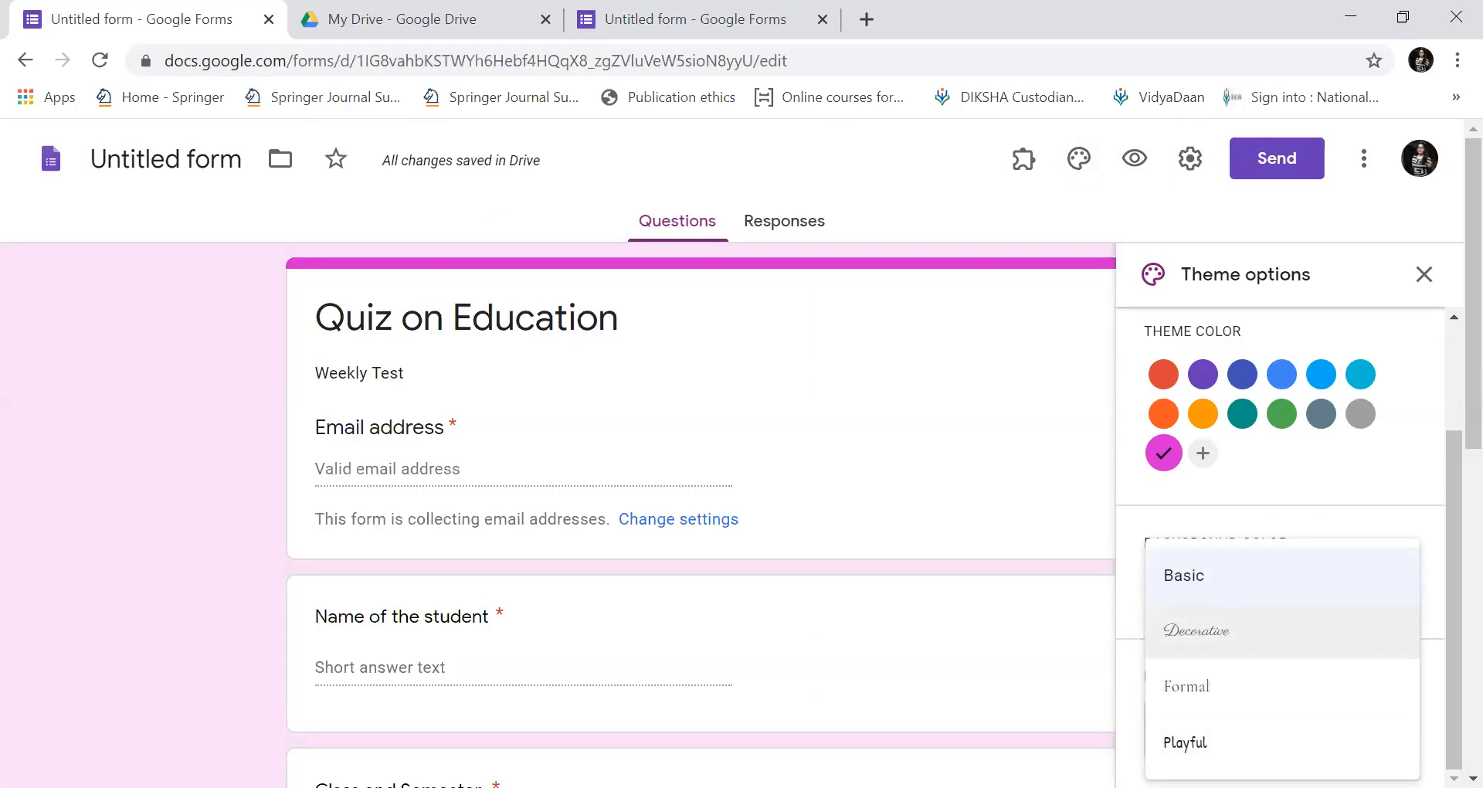
{"action": "left_click", "coordinate": [1184, 741]}
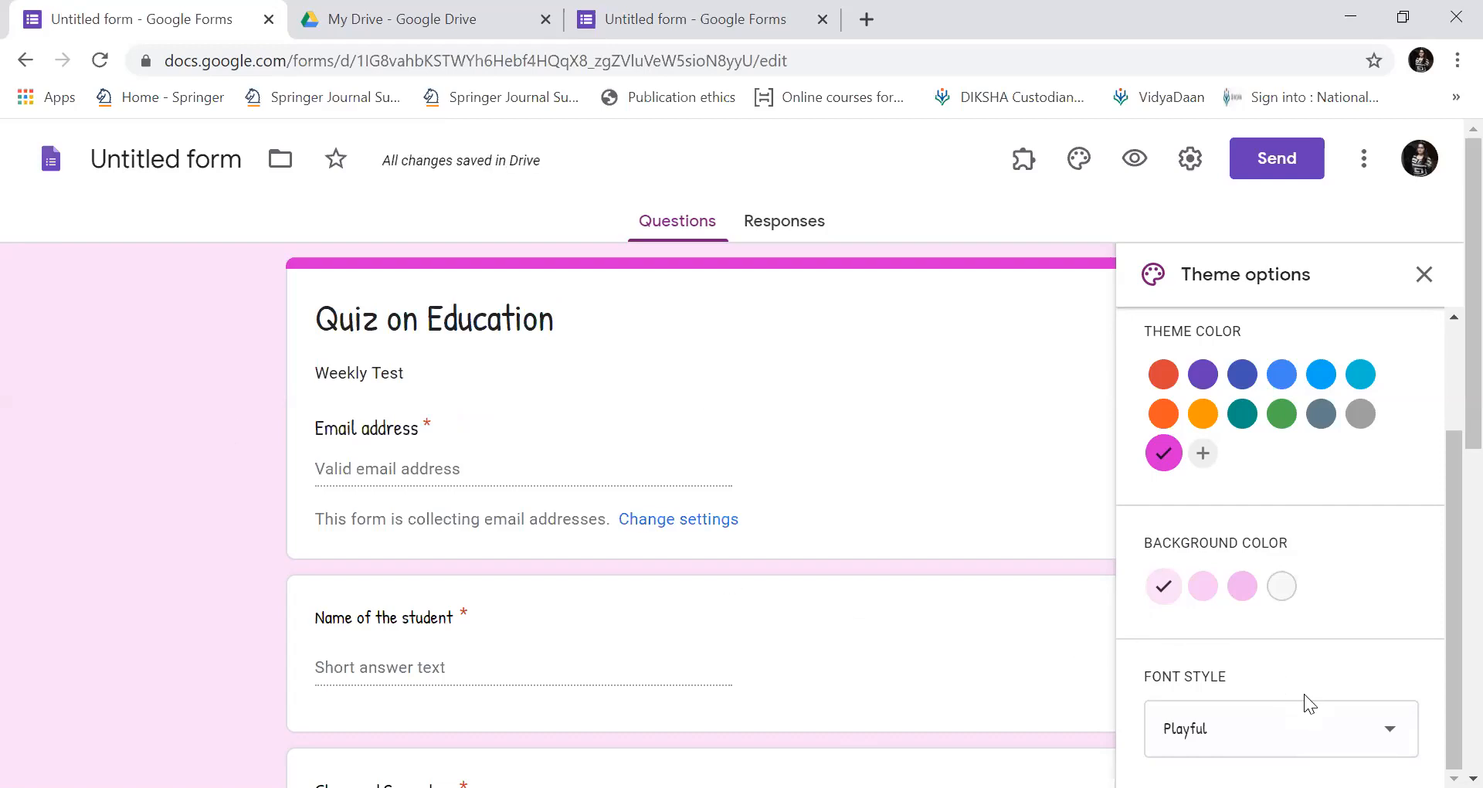
{"action": "left_click", "coordinate": [1382, 731]}
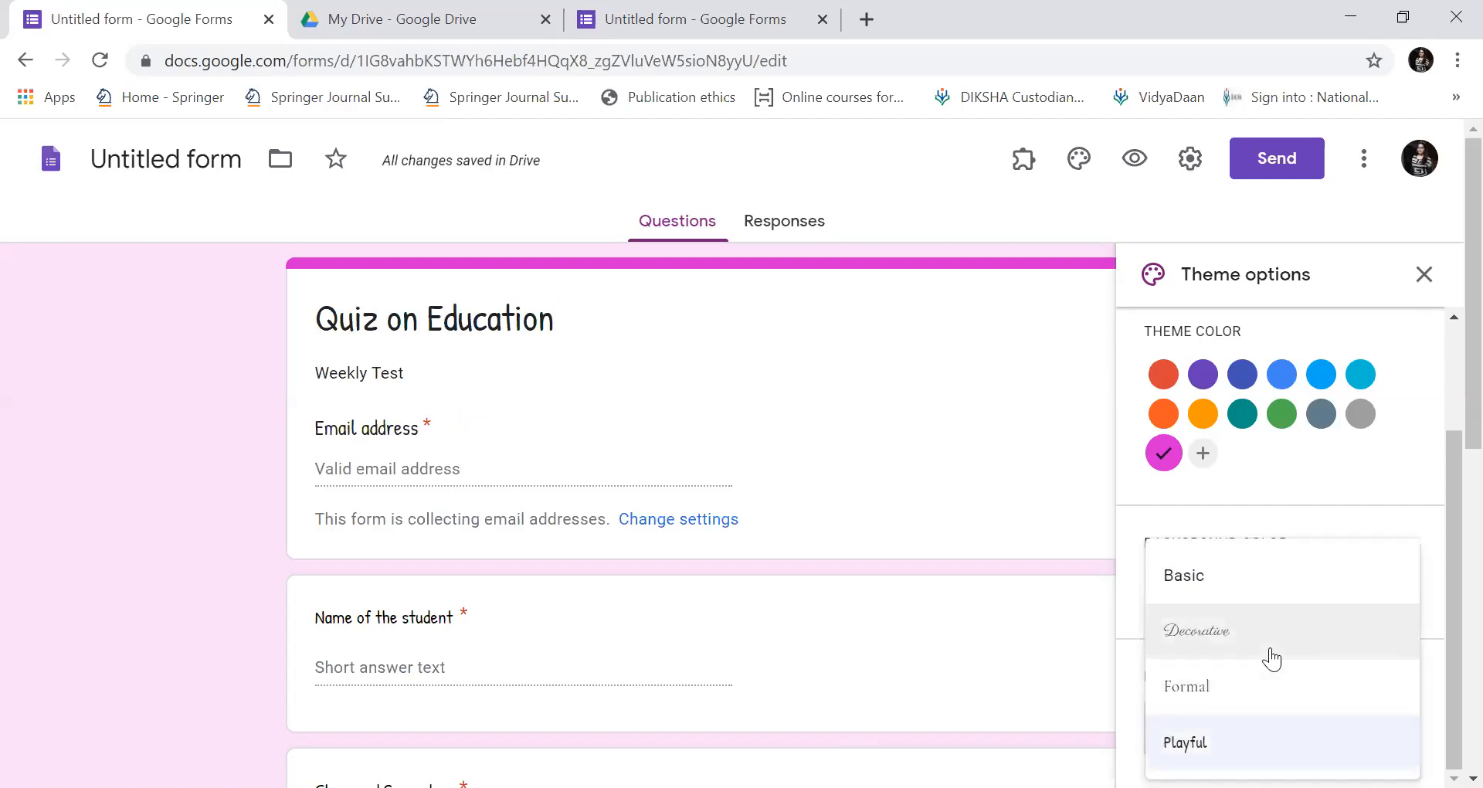
{"action": "left_click", "coordinate": [1271, 650]}
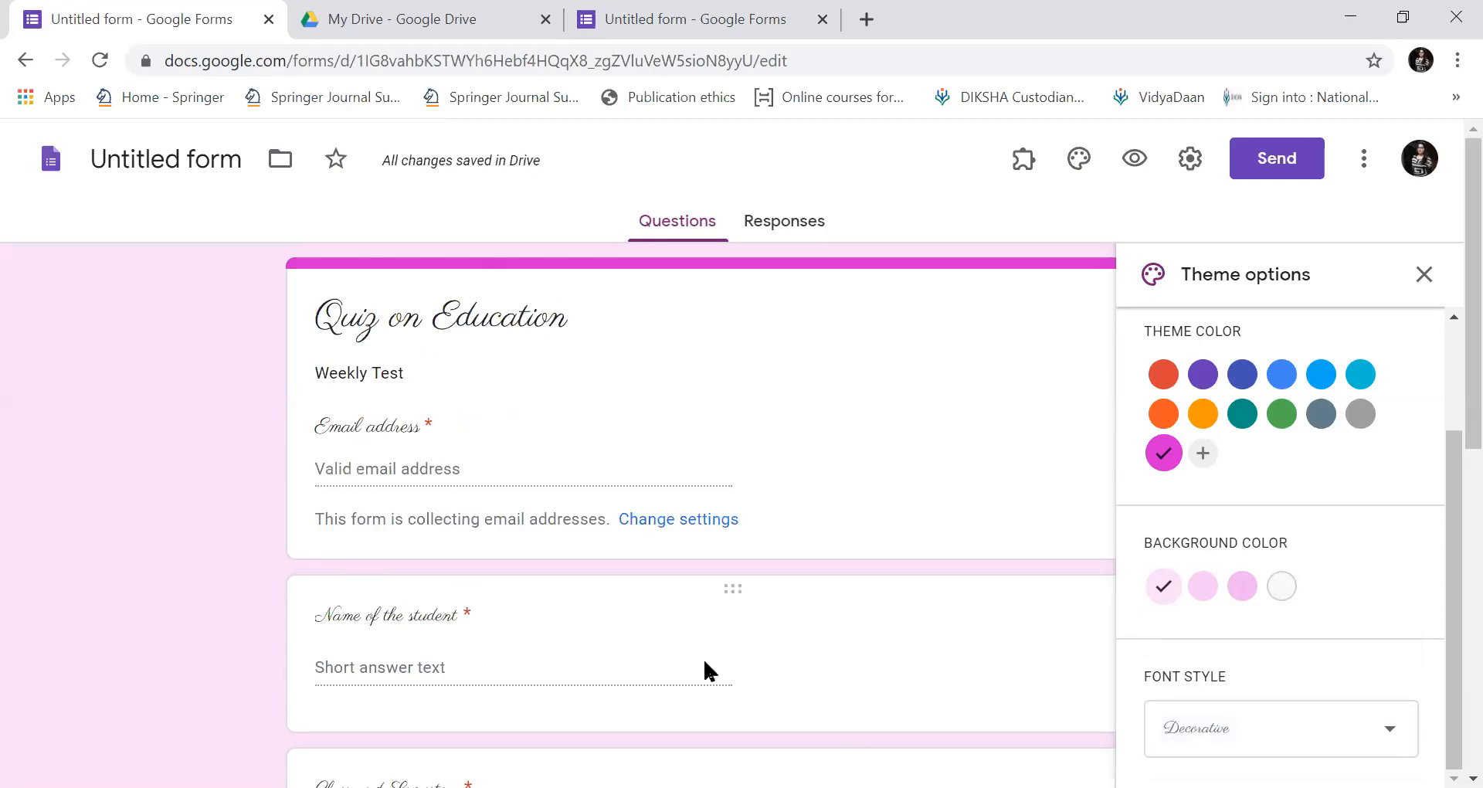
{"action": "left_click", "coordinate": [1395, 730]}
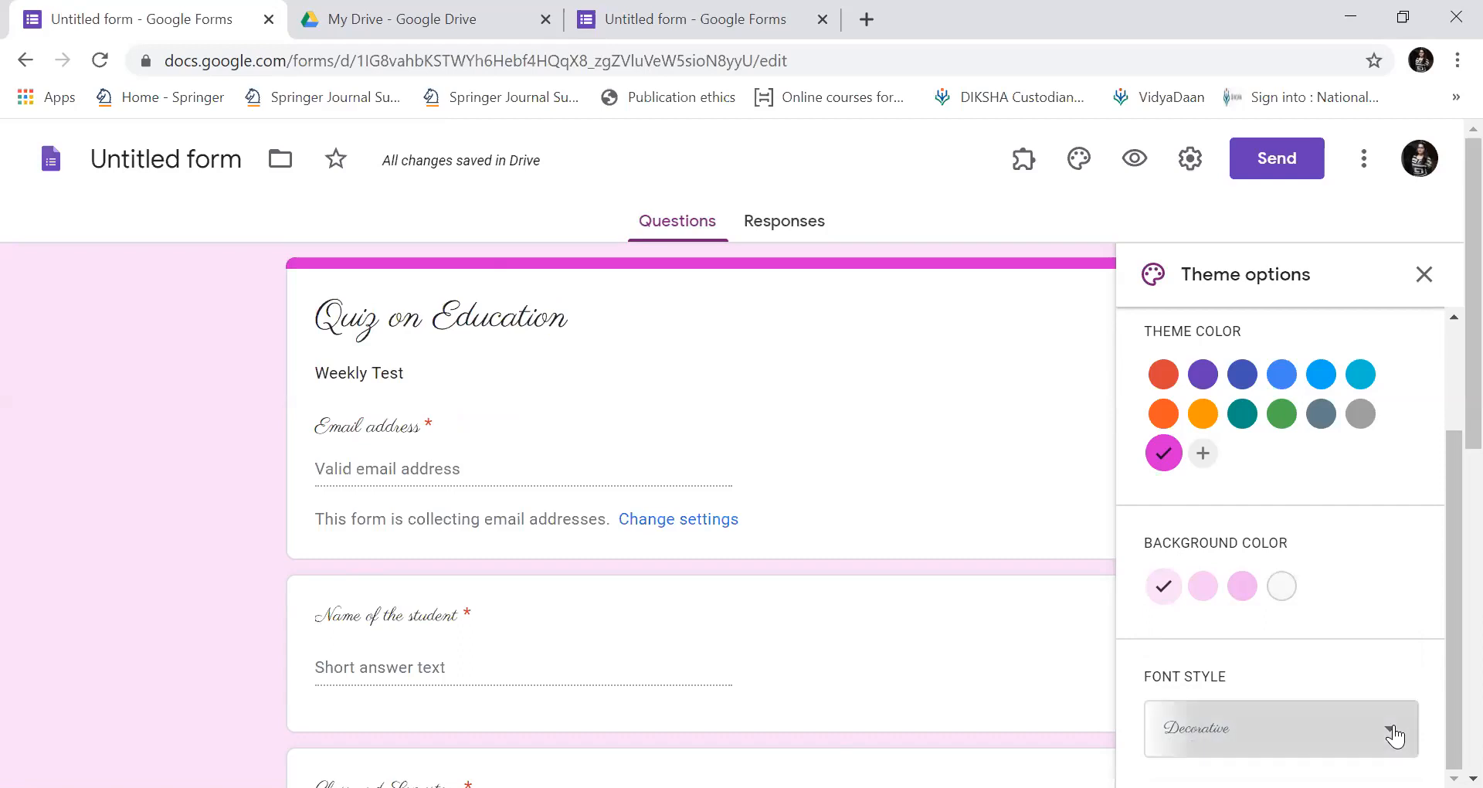
{"action": "left_click", "coordinate": [1234, 687]}
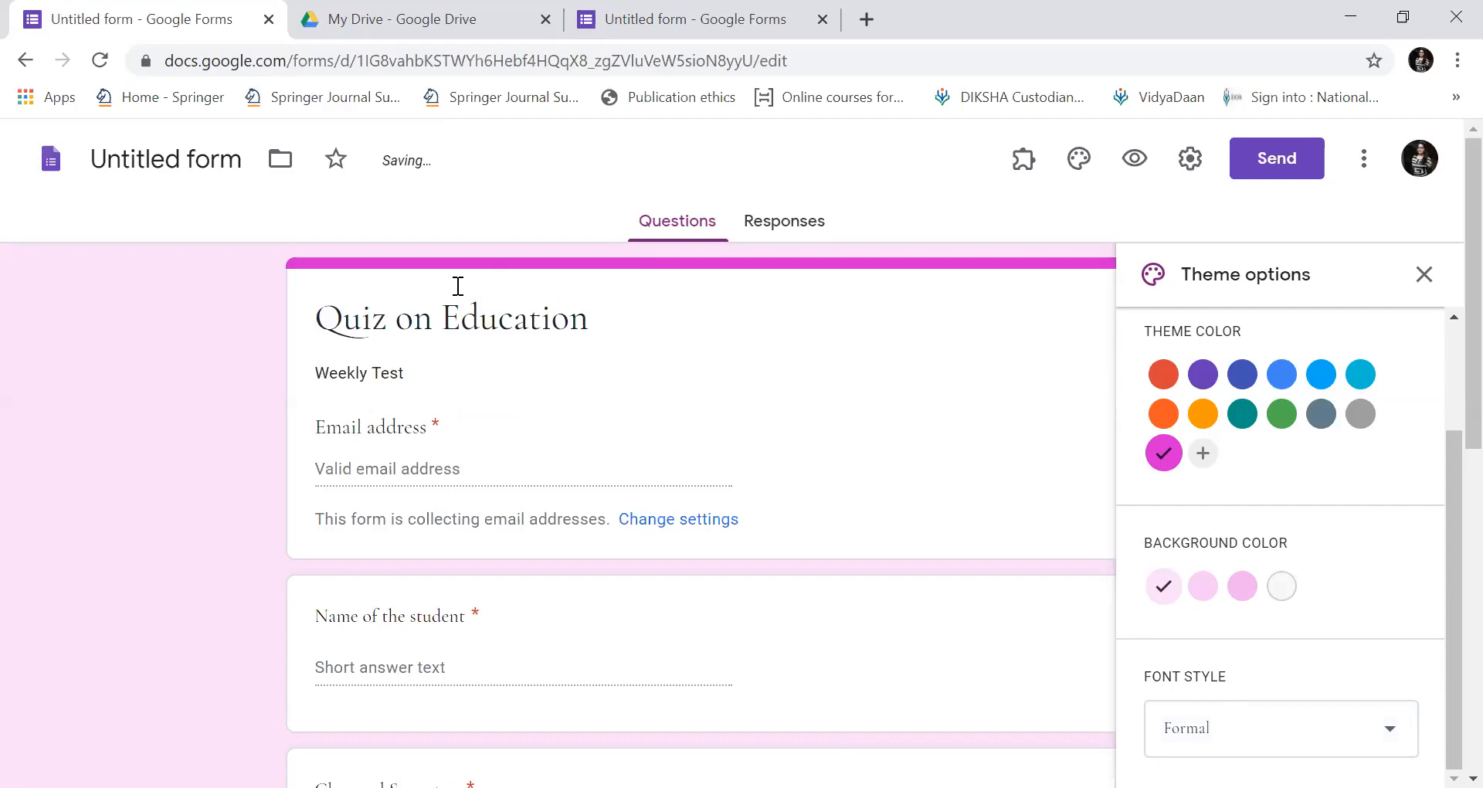
{"action": "left_click_drag", "start_coordinate": [1446, 622], "coordinate": [1455, 398]}
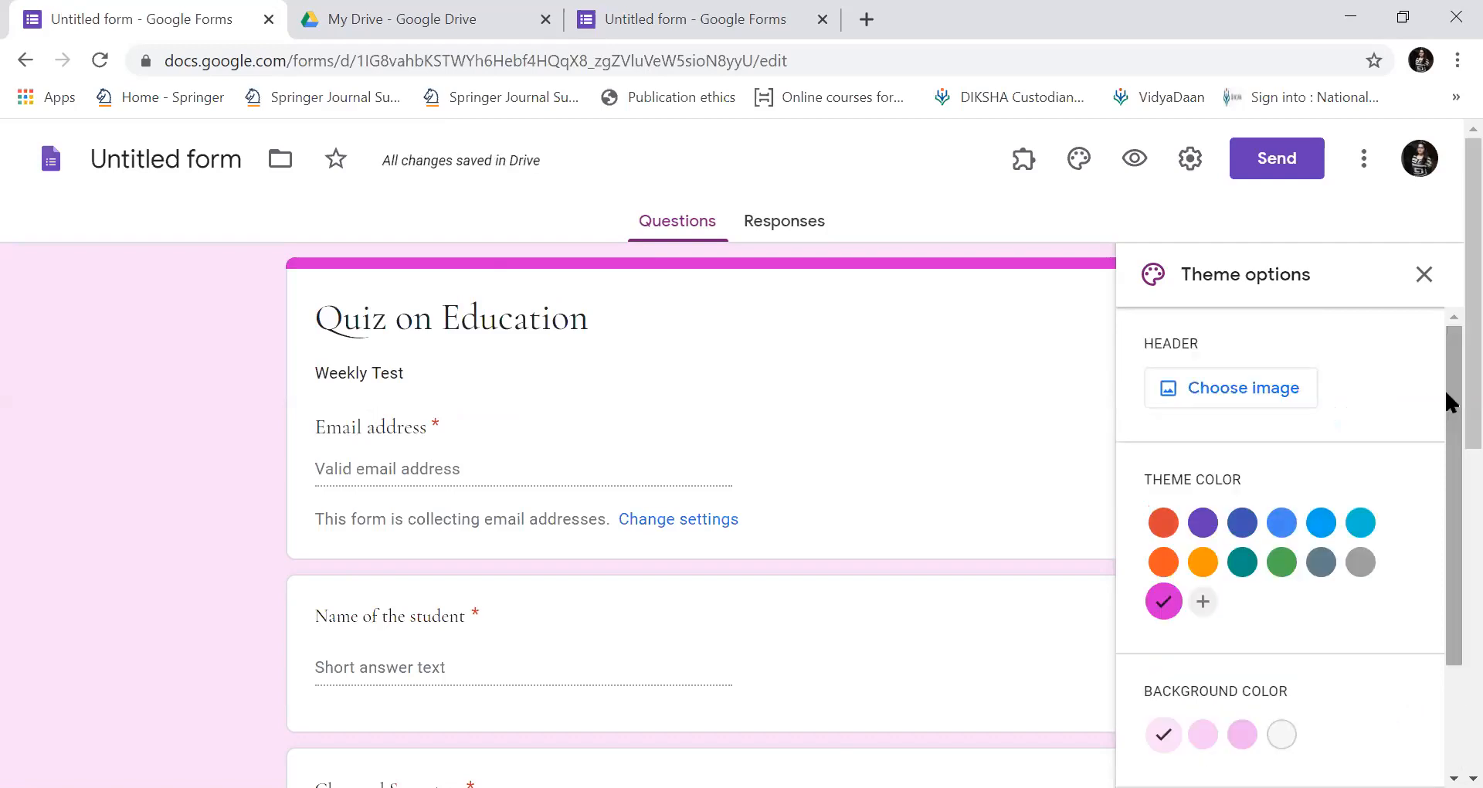
In Settings, keep email collection on and send response receipts only on request.
{"action": "left_click", "coordinate": [1419, 280]}
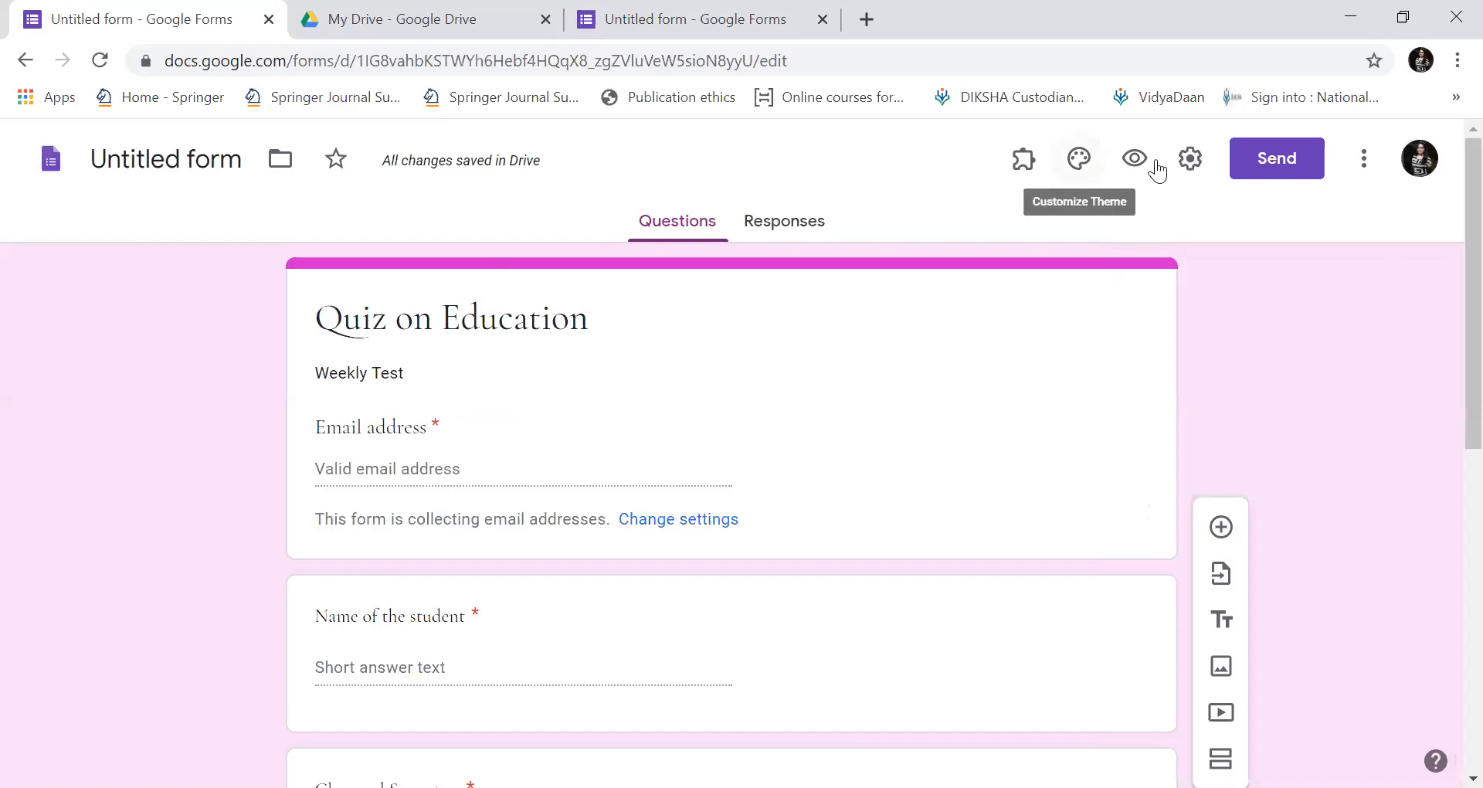
{"action": "left_click", "coordinate": [1190, 161]}
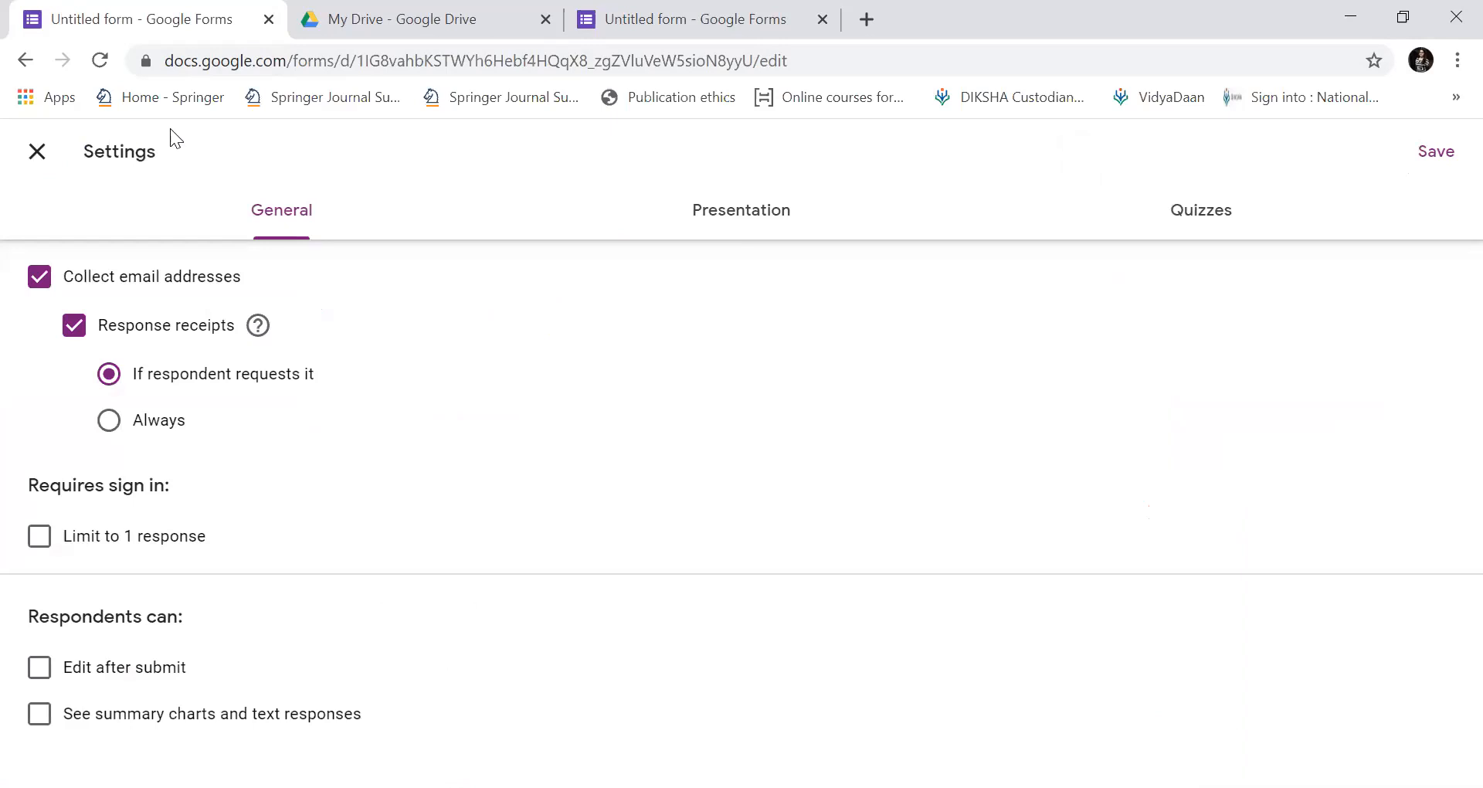
{"action": "left_click", "coordinate": [37, 151]}
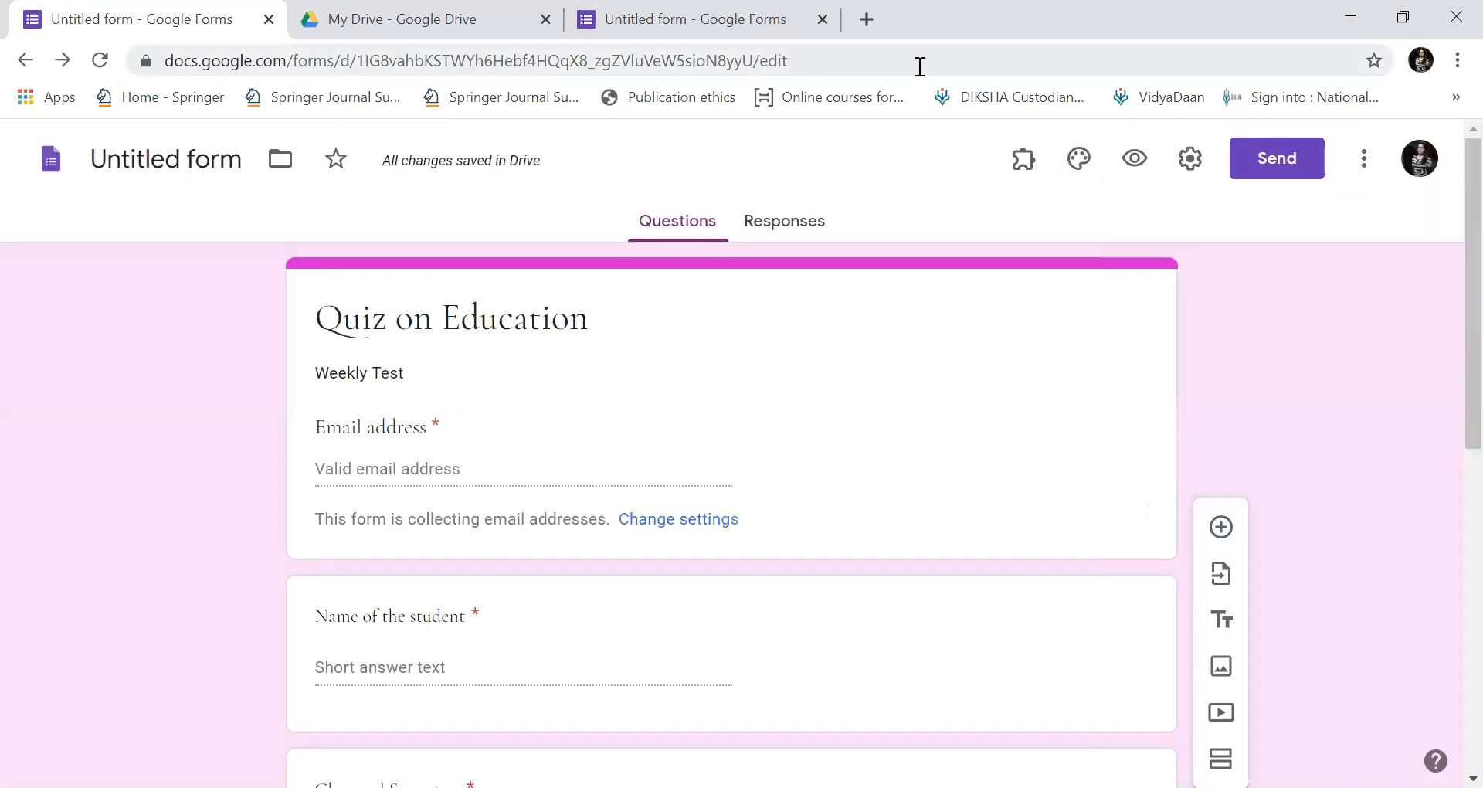
{"action": "left_click", "coordinate": [1194, 160]}
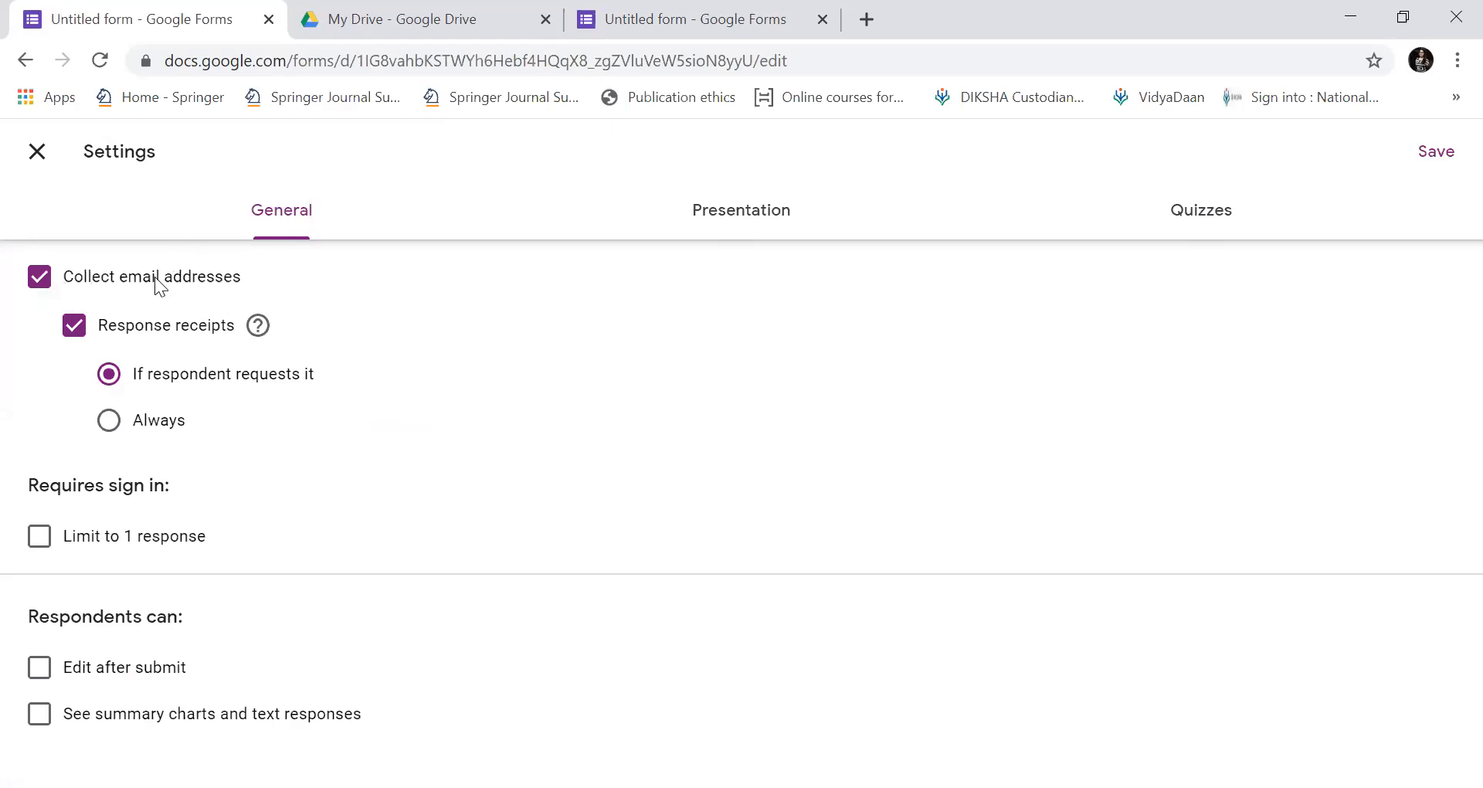
{"action": "left_click", "coordinate": [35, 278]}
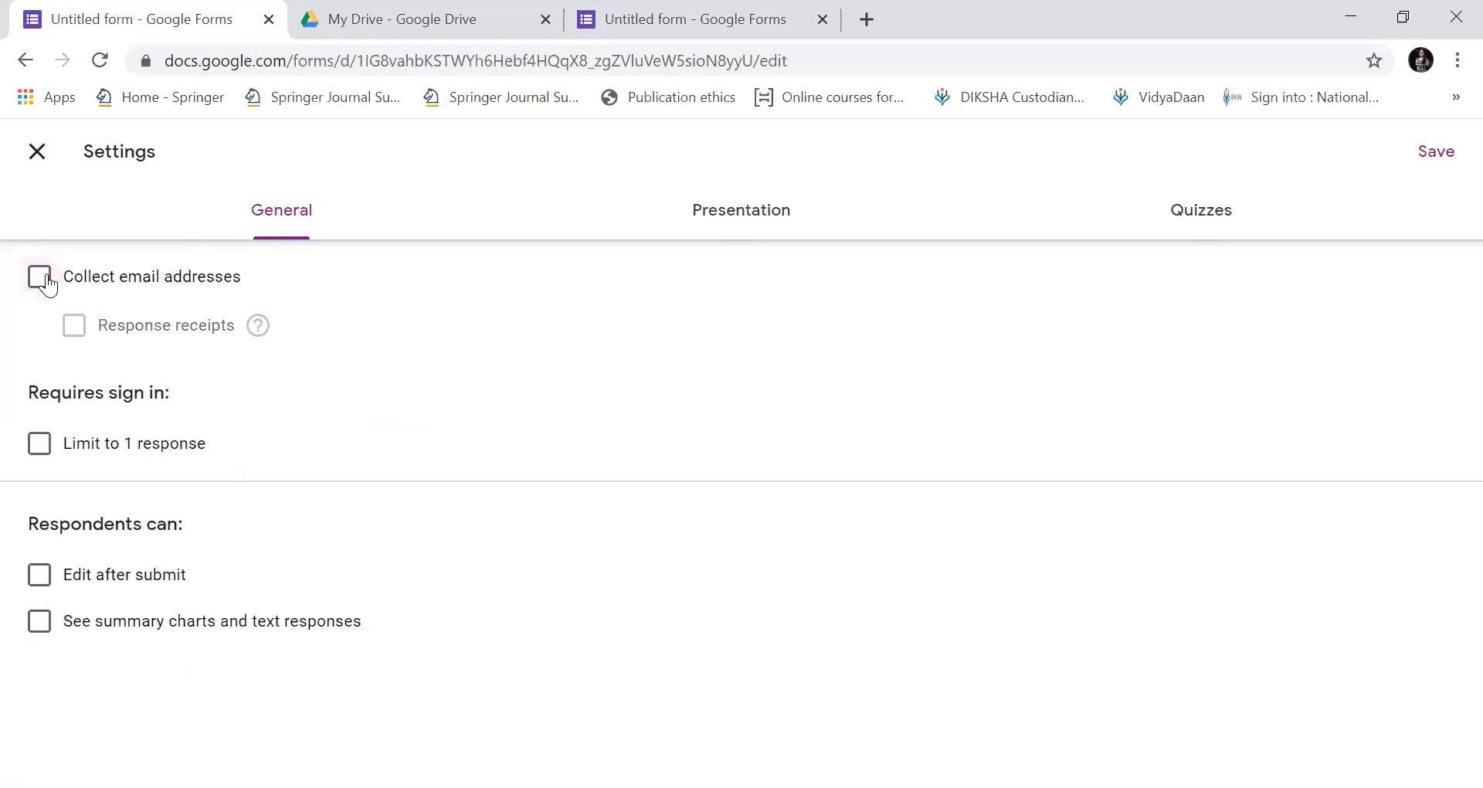
{"action": "left_click", "coordinate": [47, 284]}
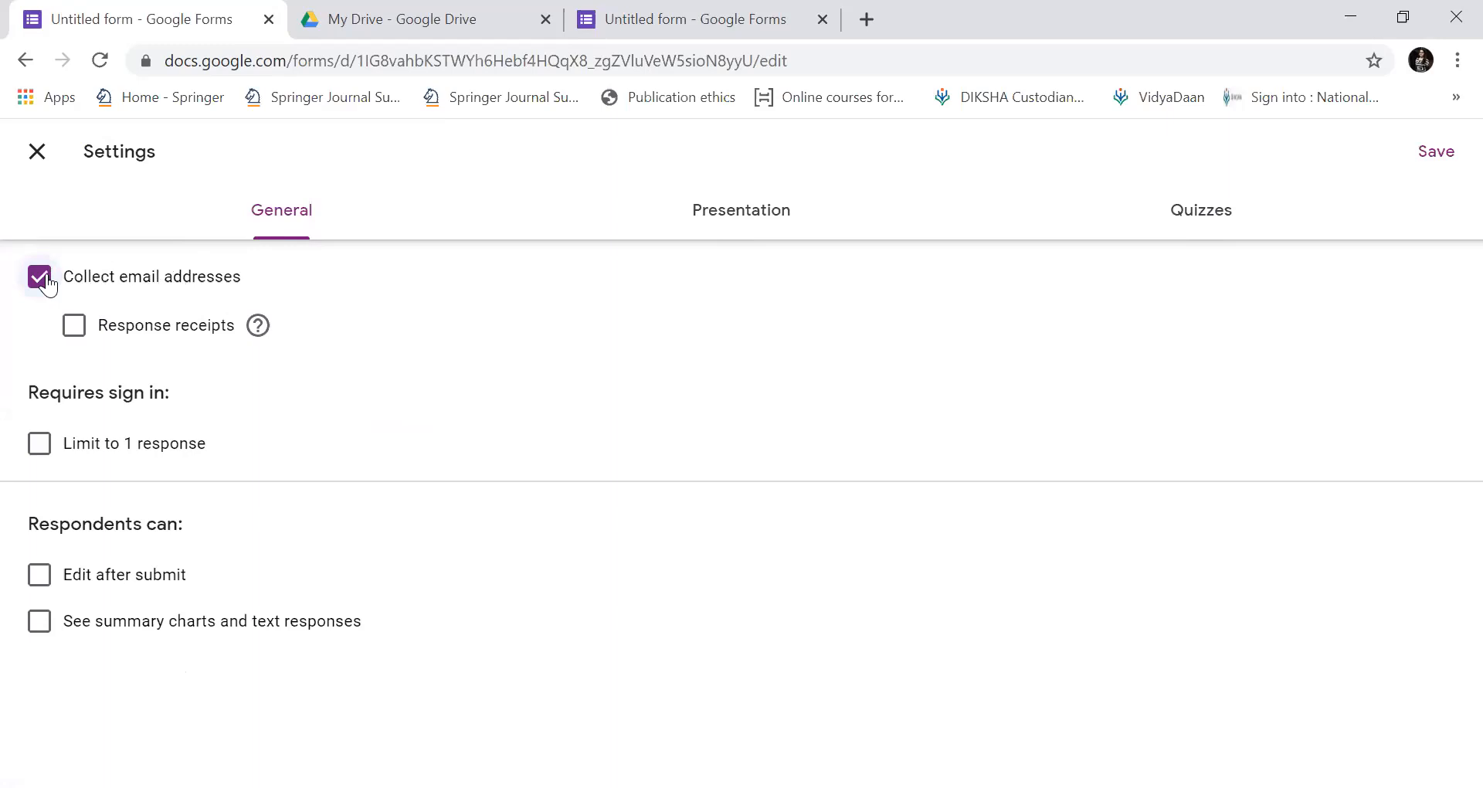
{"action": "left_click", "coordinate": [75, 330]}
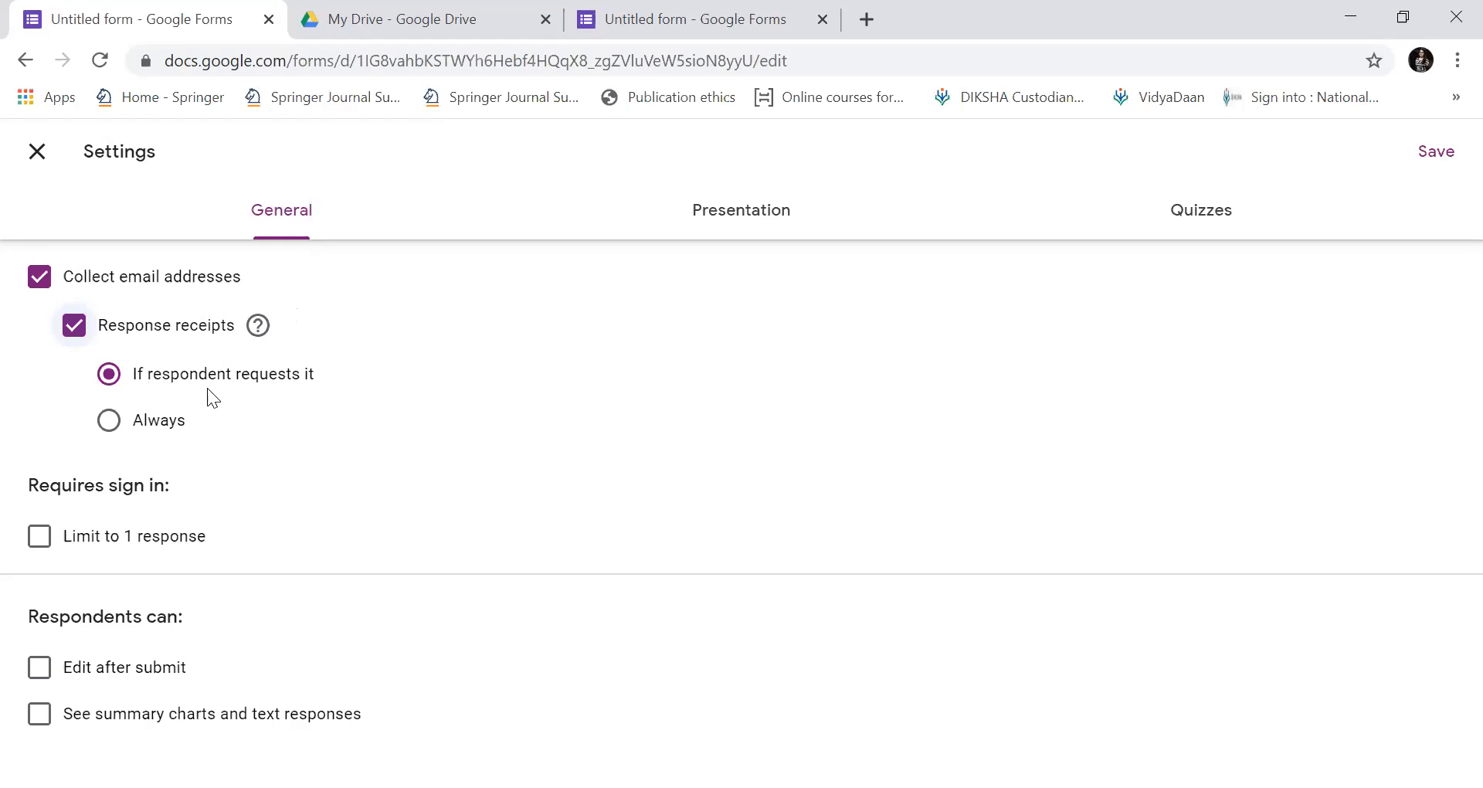
{"action": "left_click", "coordinate": [109, 431]}
{"action": "left_click", "coordinate": [110, 376]}
Leave Limit to 1 response, Edit after submit and See summary charts off.
{"action": "left_click", "coordinate": [35, 545]}
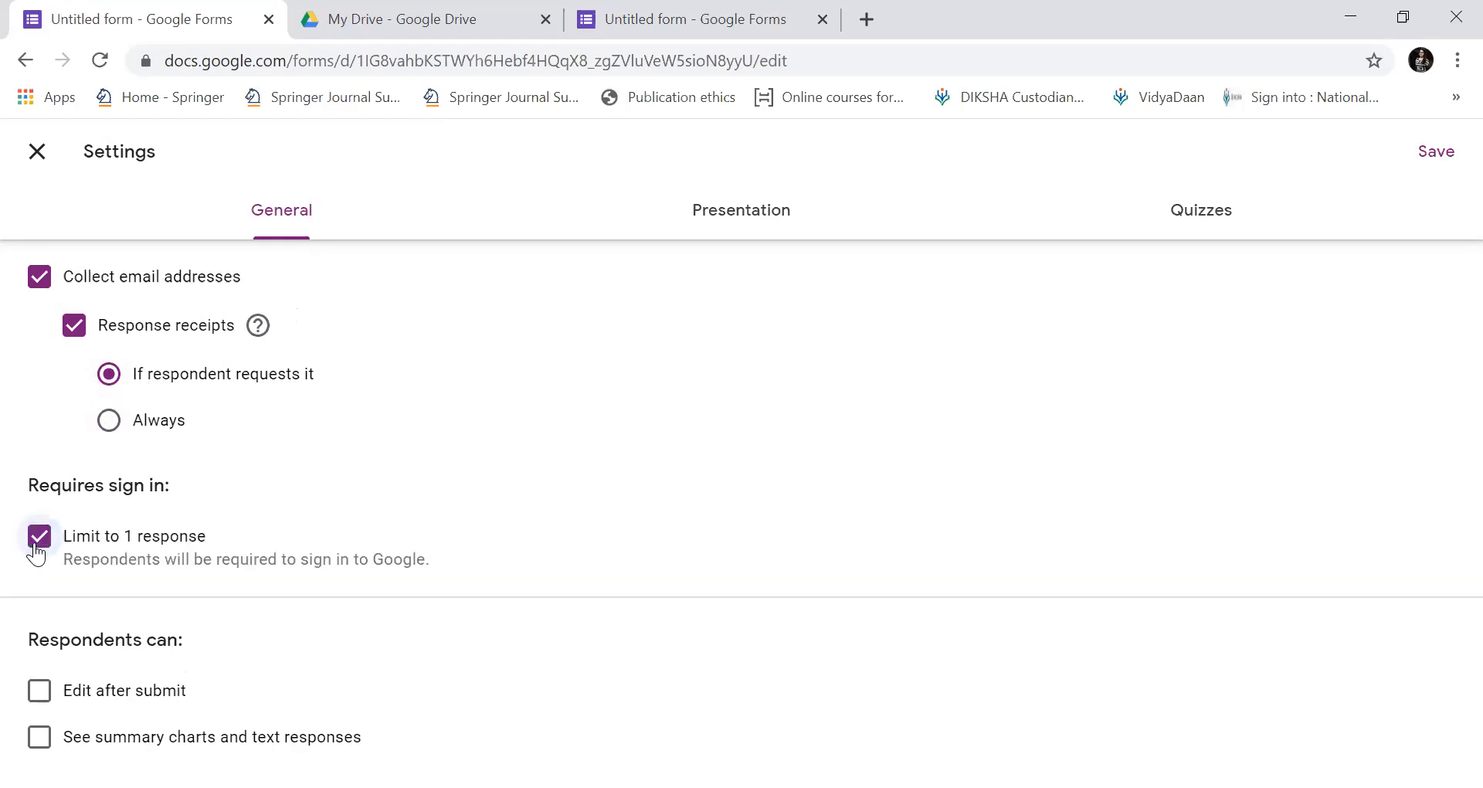
{"action": "left_click", "coordinate": [48, 543]}
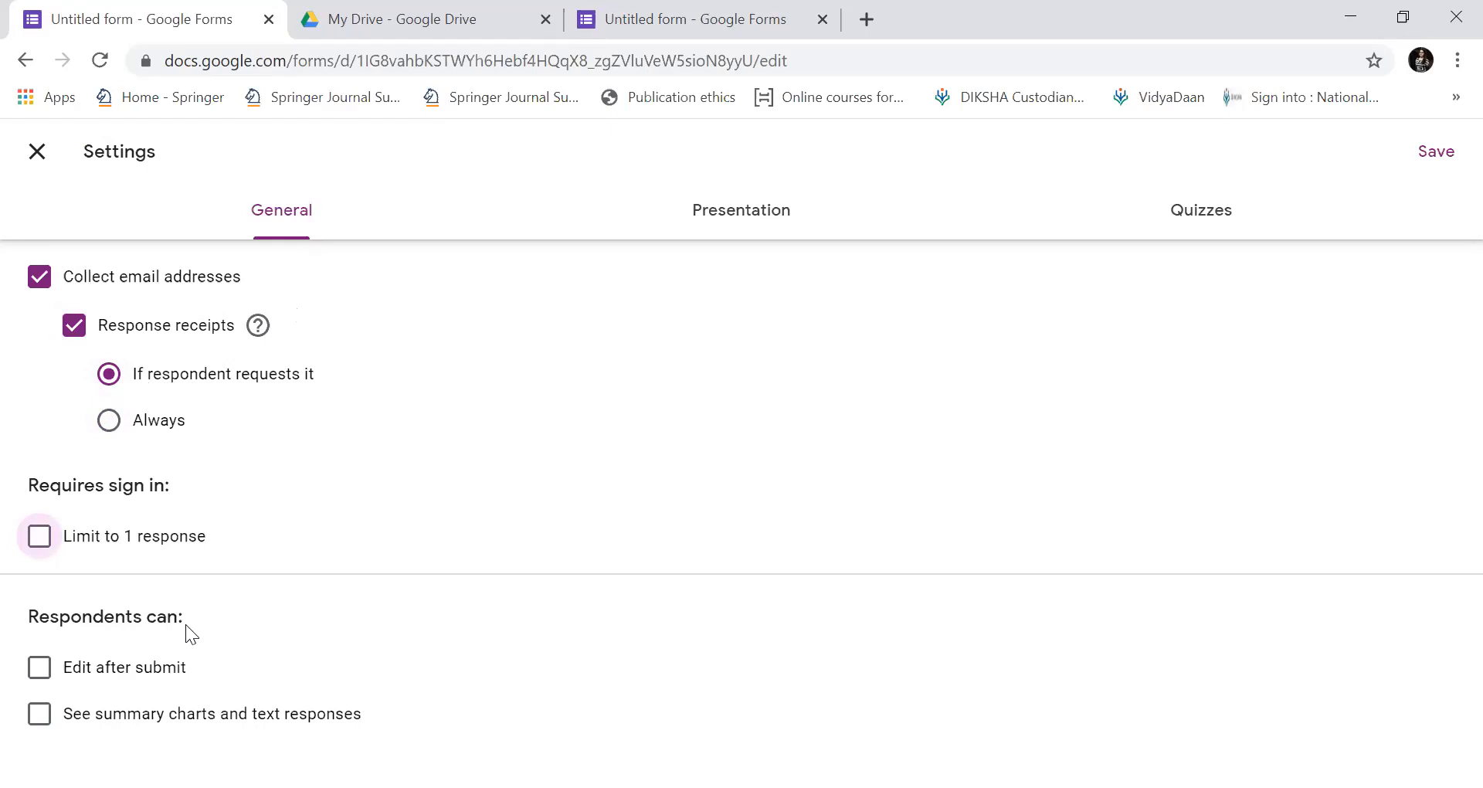
{"action": "left_click", "coordinate": [42, 672]}
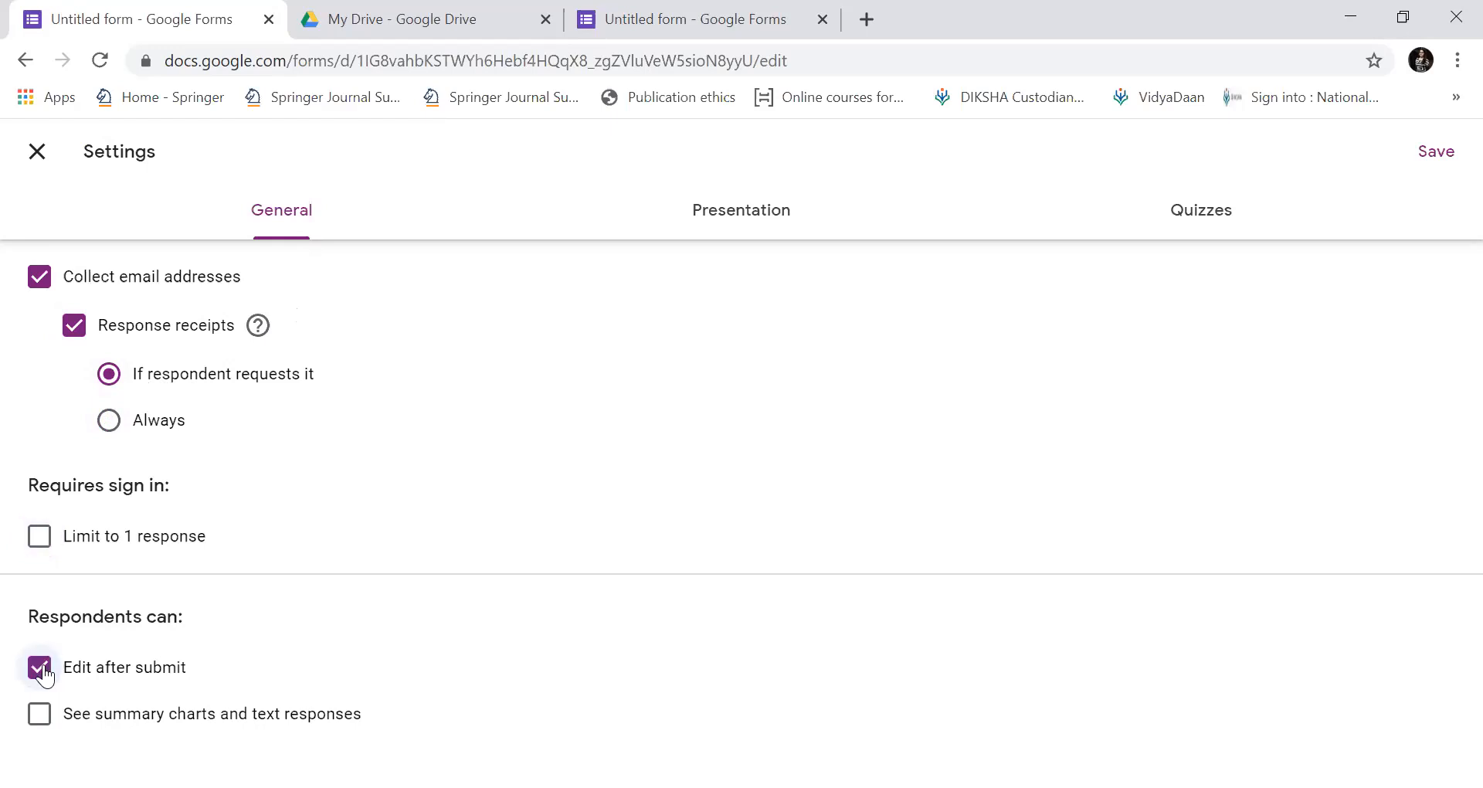
{"action": "left_click", "coordinate": [47, 722]}
{"action": "left_click", "coordinate": [40, 669]}
{"action": "left_click", "coordinate": [39, 714]}
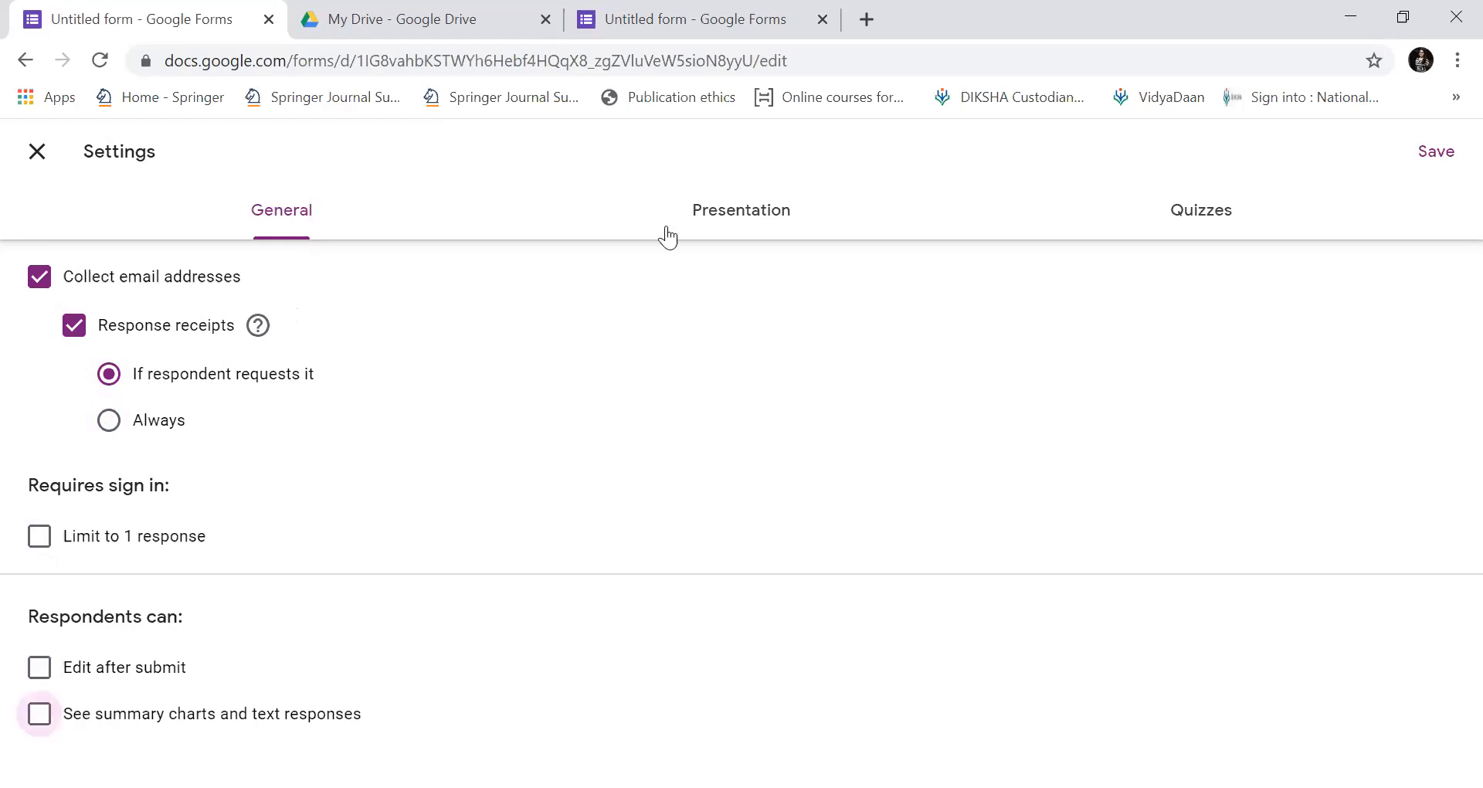
{"action": "left_click", "coordinate": [717, 222]}
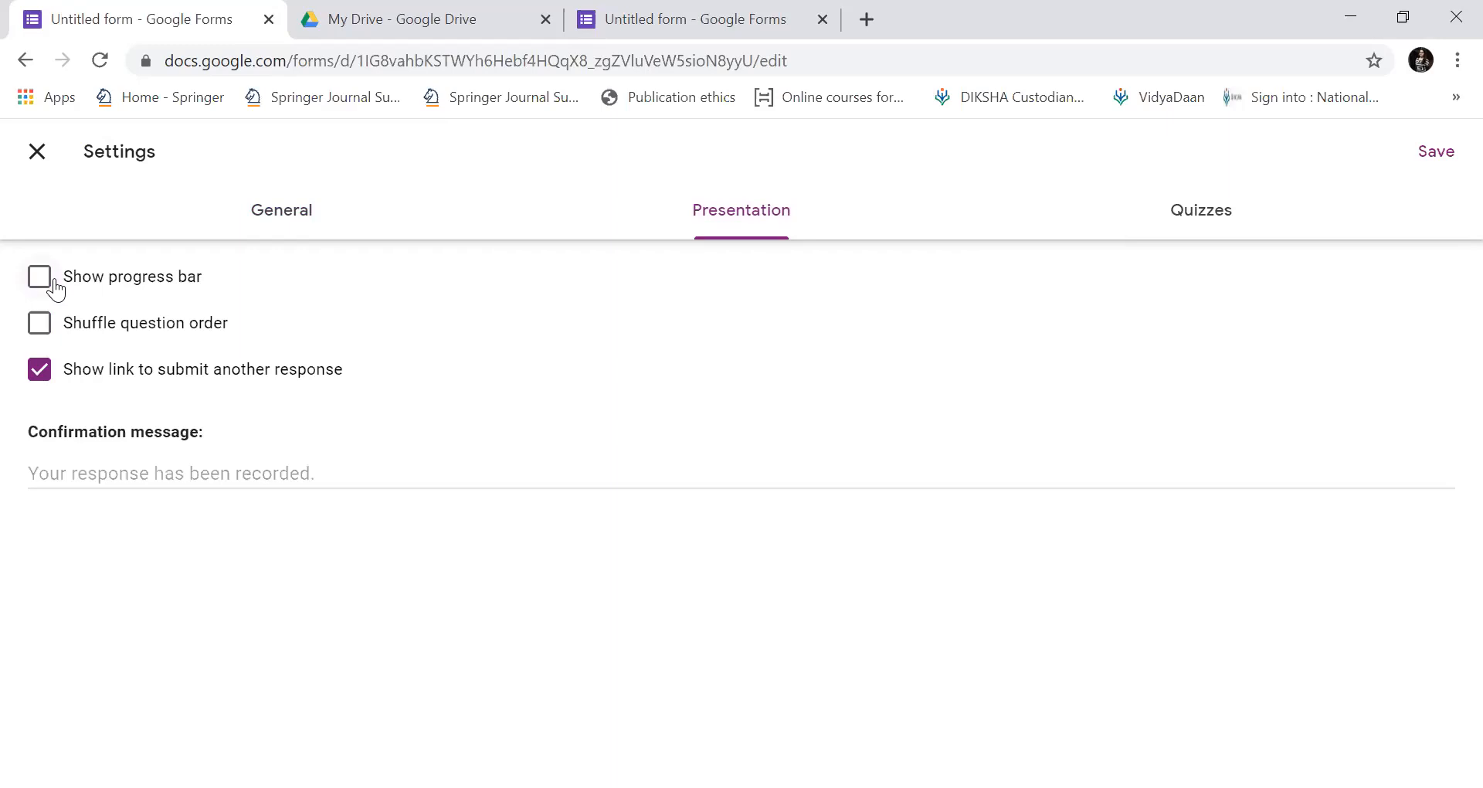
Turn on the progress bar and hide the link to submit another response, keeping the original question order.
{"action": "left_click", "coordinate": [54, 288]}
{"action": "left_click", "coordinate": [39, 327]}
{"action": "left_click", "coordinate": [40, 324]}
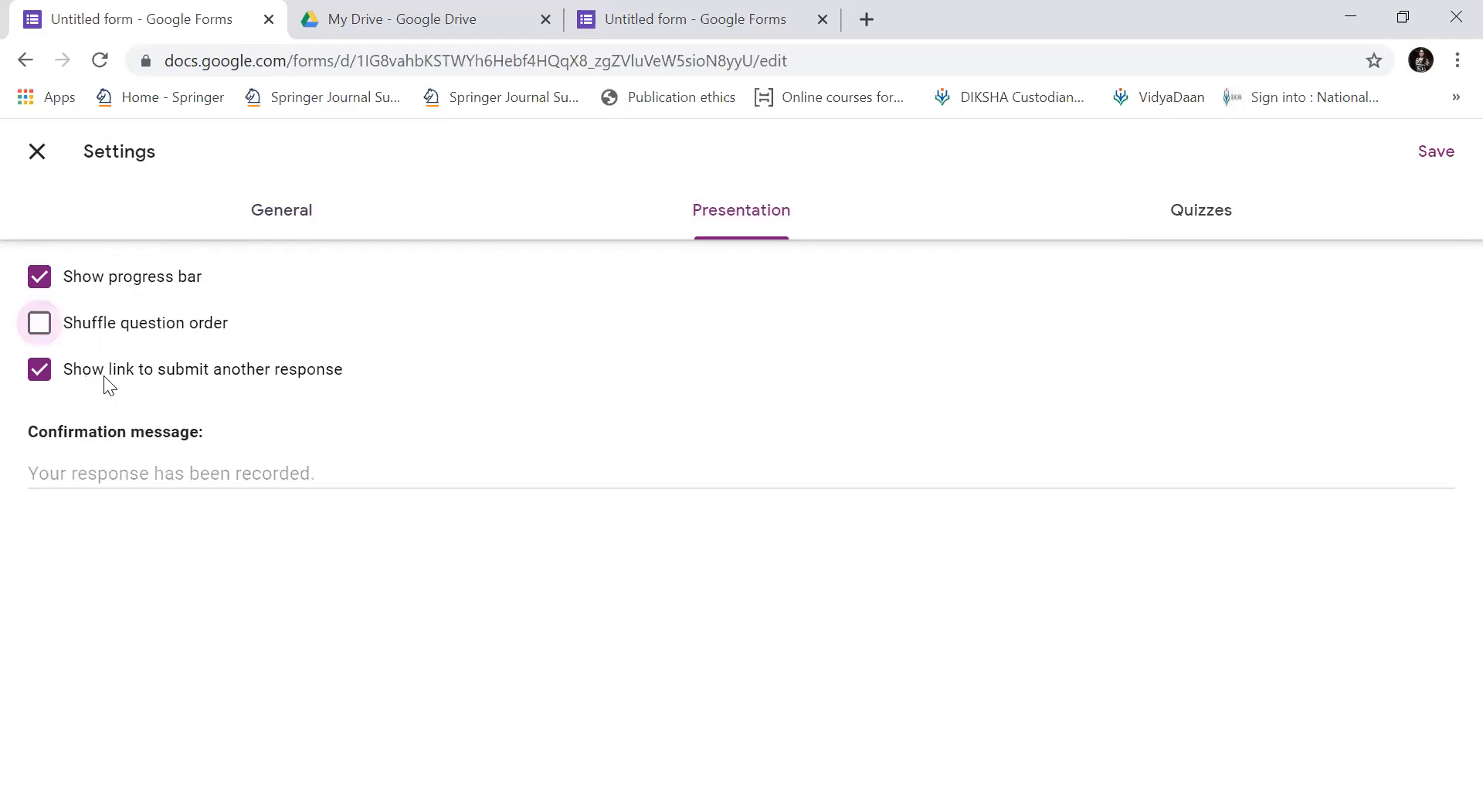
{"action": "left_click", "coordinate": [44, 377]}
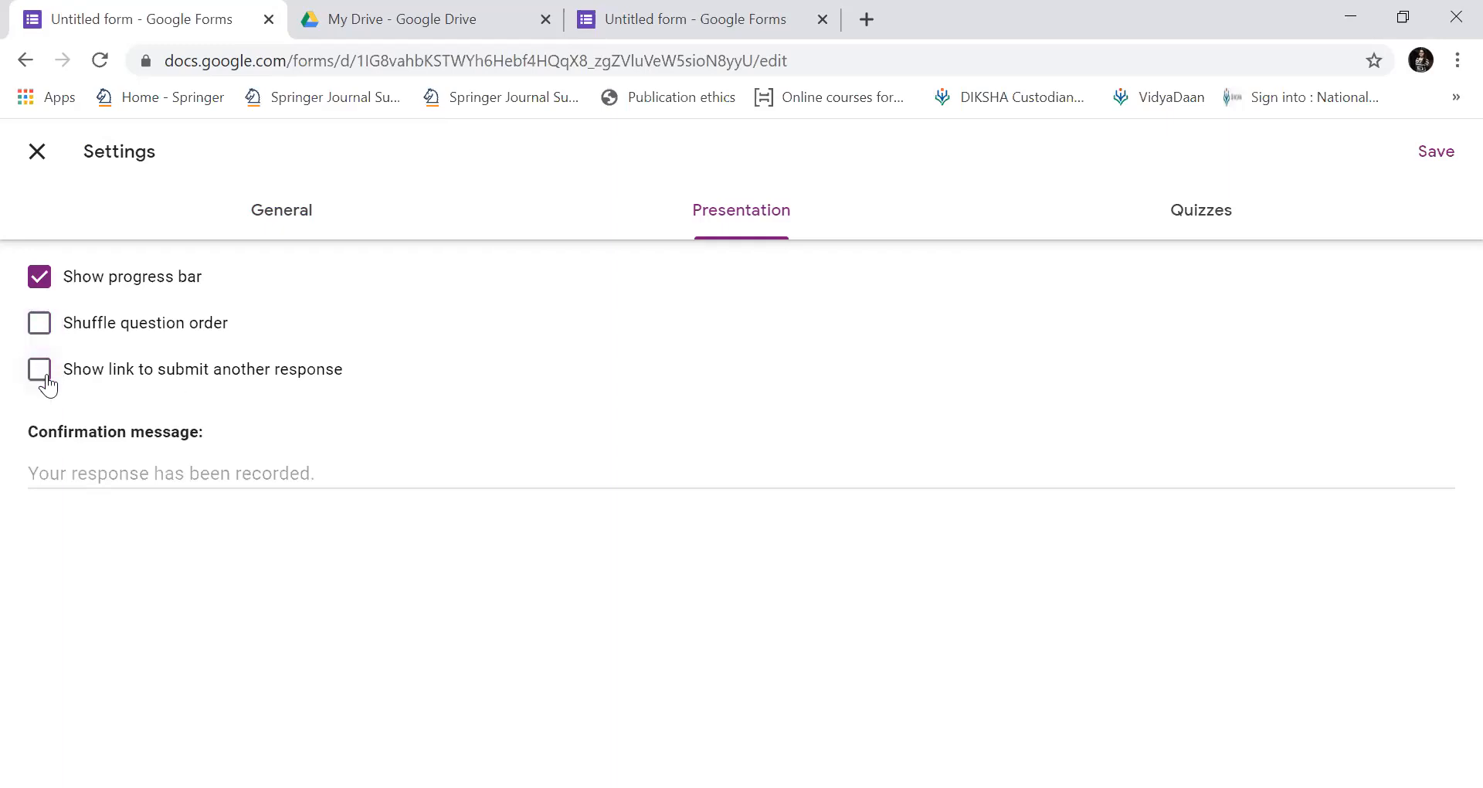
{"action": "left_click", "coordinate": [47, 384]}
{"action": "left_click", "coordinate": [46, 380]}
Set the confirmation message to 'Well done. Your response has been recorded.'.
{"action": "left_click", "coordinate": [790, 219]}
{"action": "left_click", "coordinate": [319, 479]}
{"action": "type", "text": "We"}
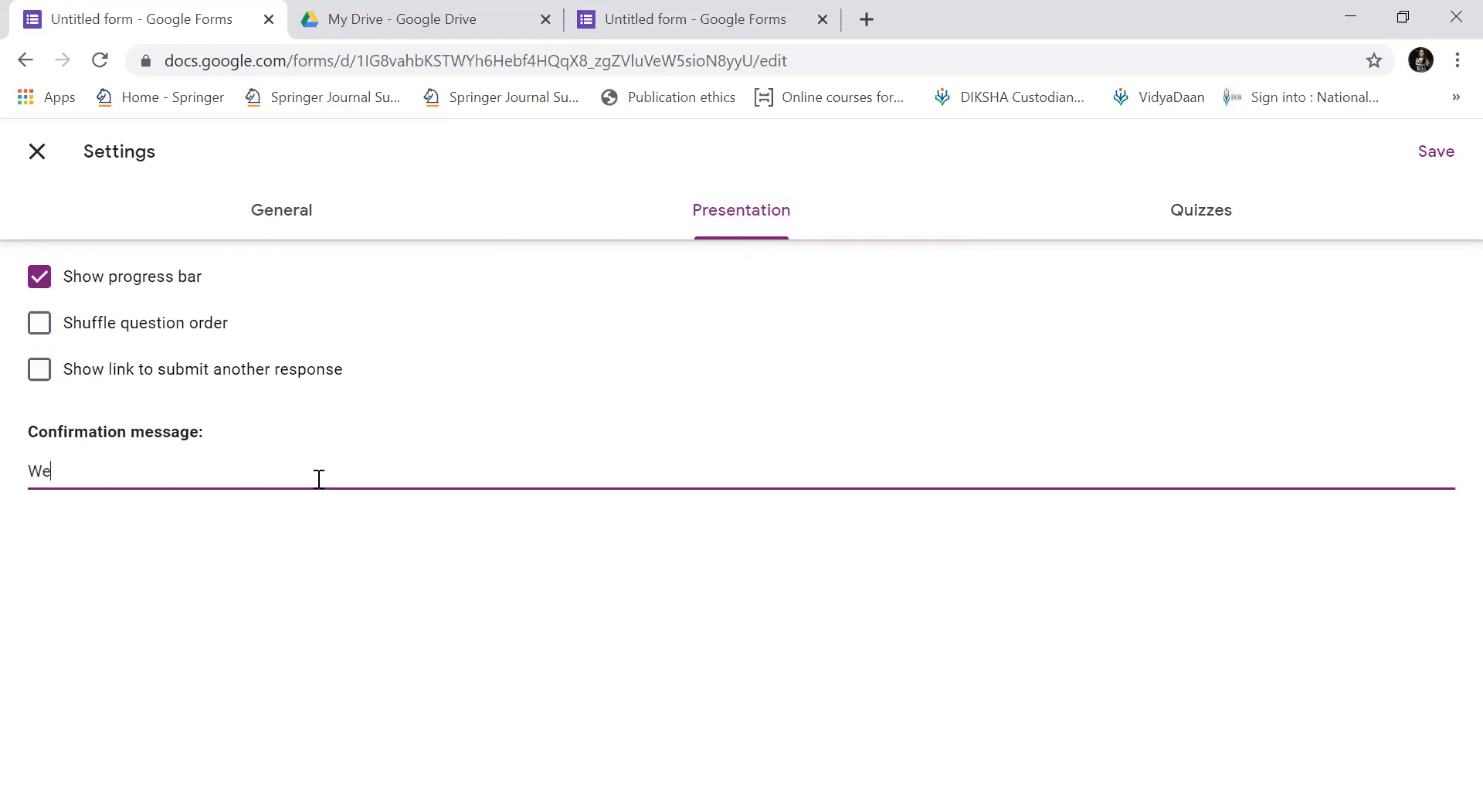
{"action": "type", "text": "ll done. Your response has "}
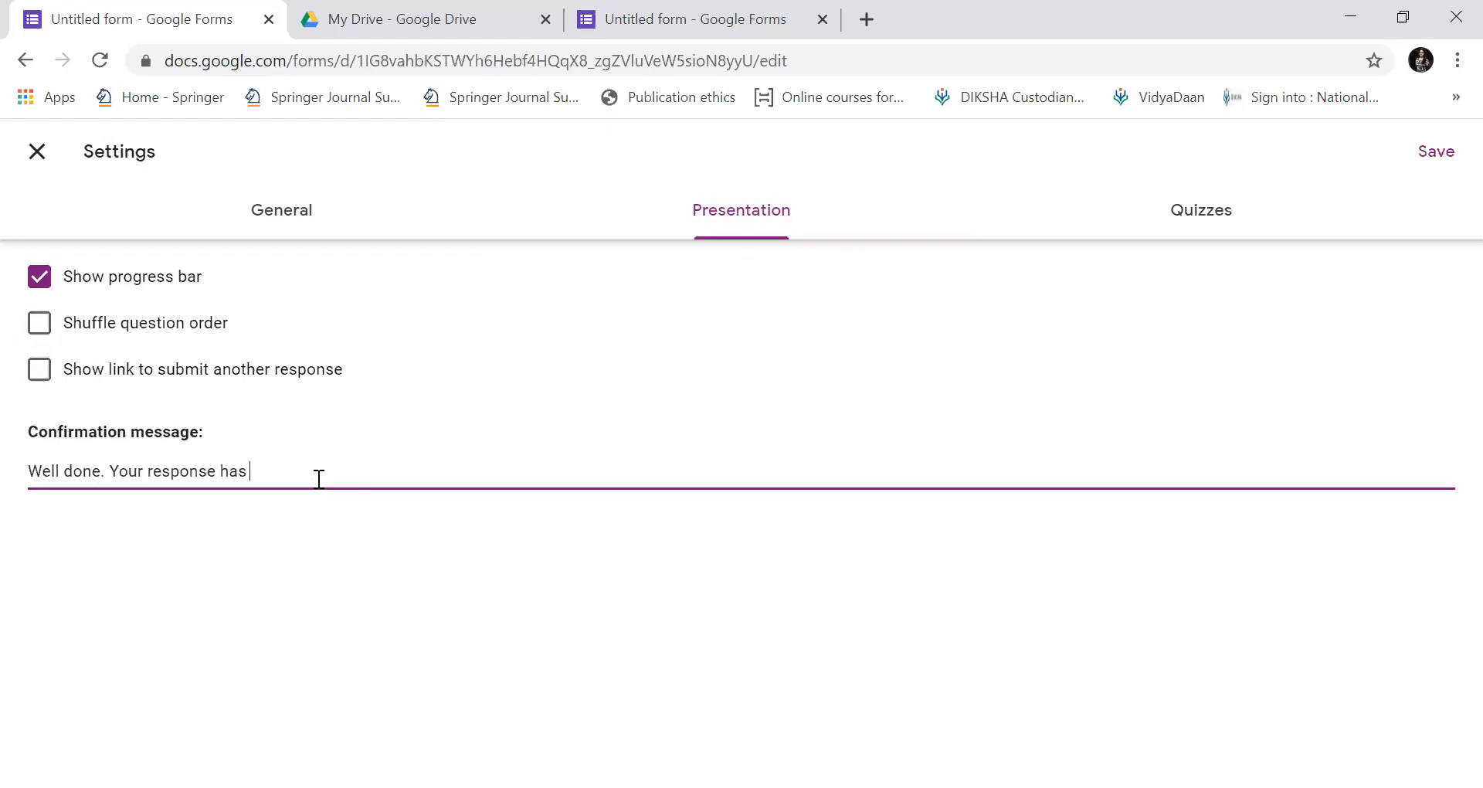
{"action": "type", "text": "been recorded."}
Switch on Make this a quiz in the Quizzes settings.
{"action": "left_click", "coordinate": [1209, 211]}
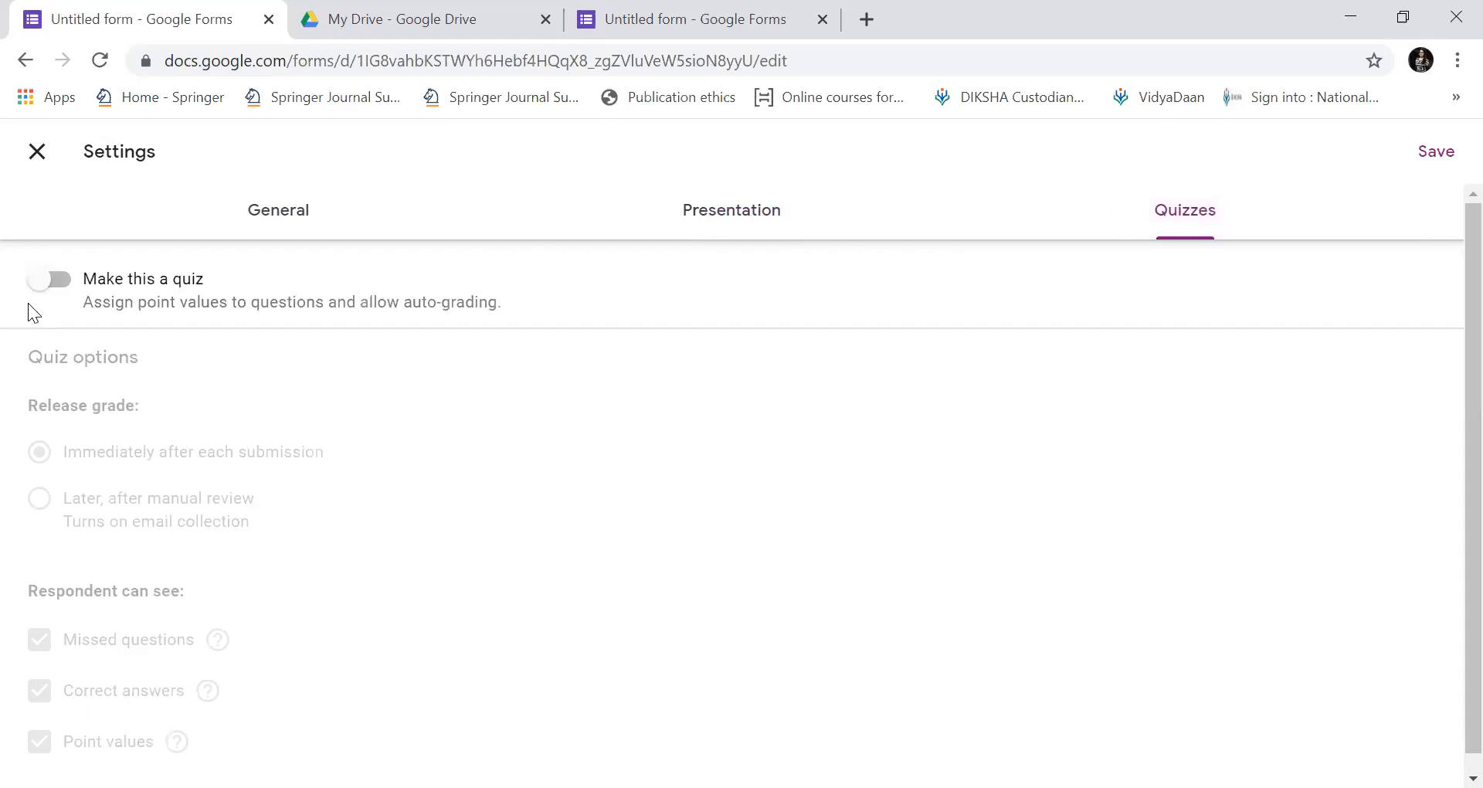
{"action": "left_click", "coordinate": [66, 292]}
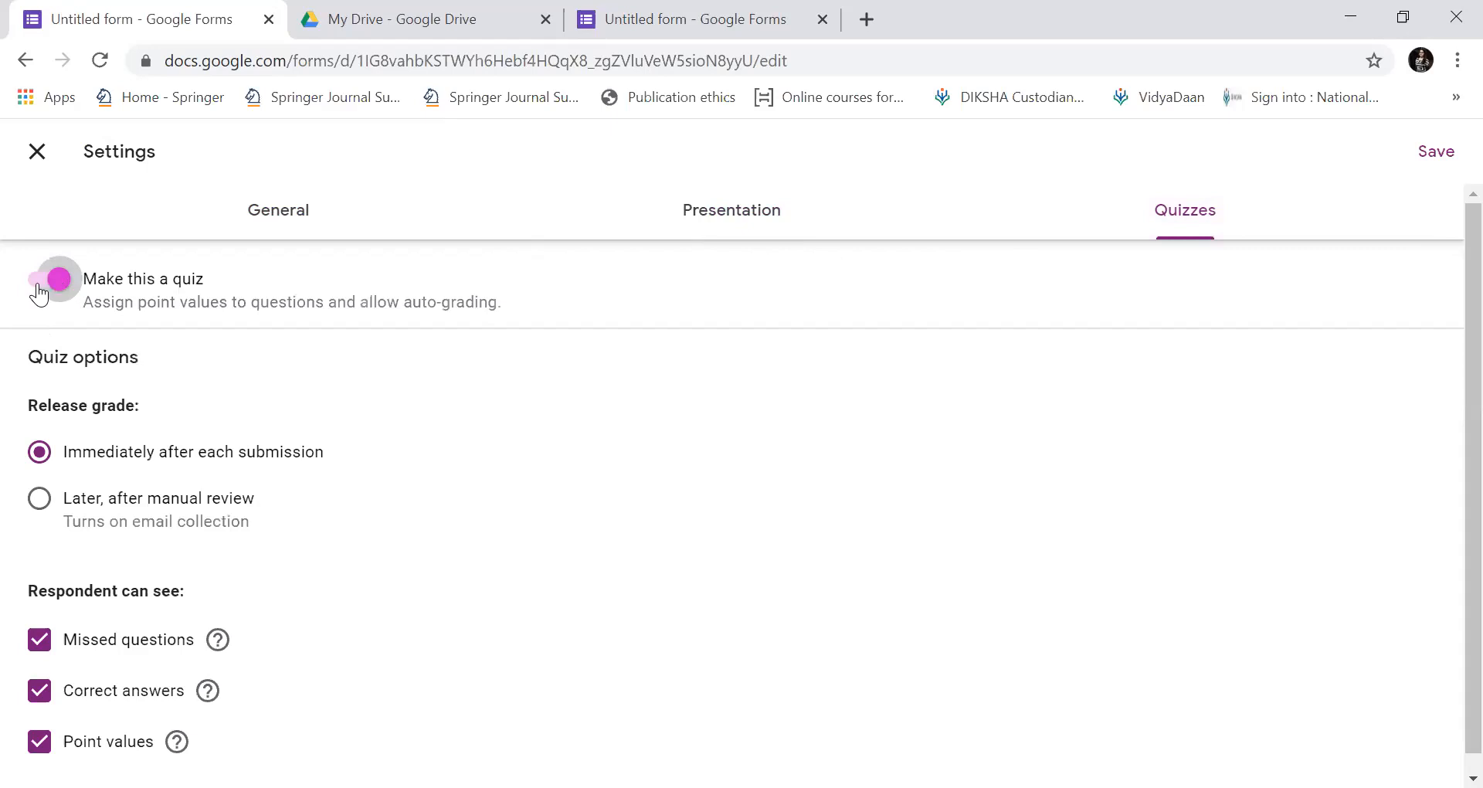
{"action": "left_click", "coordinate": [62, 293]}
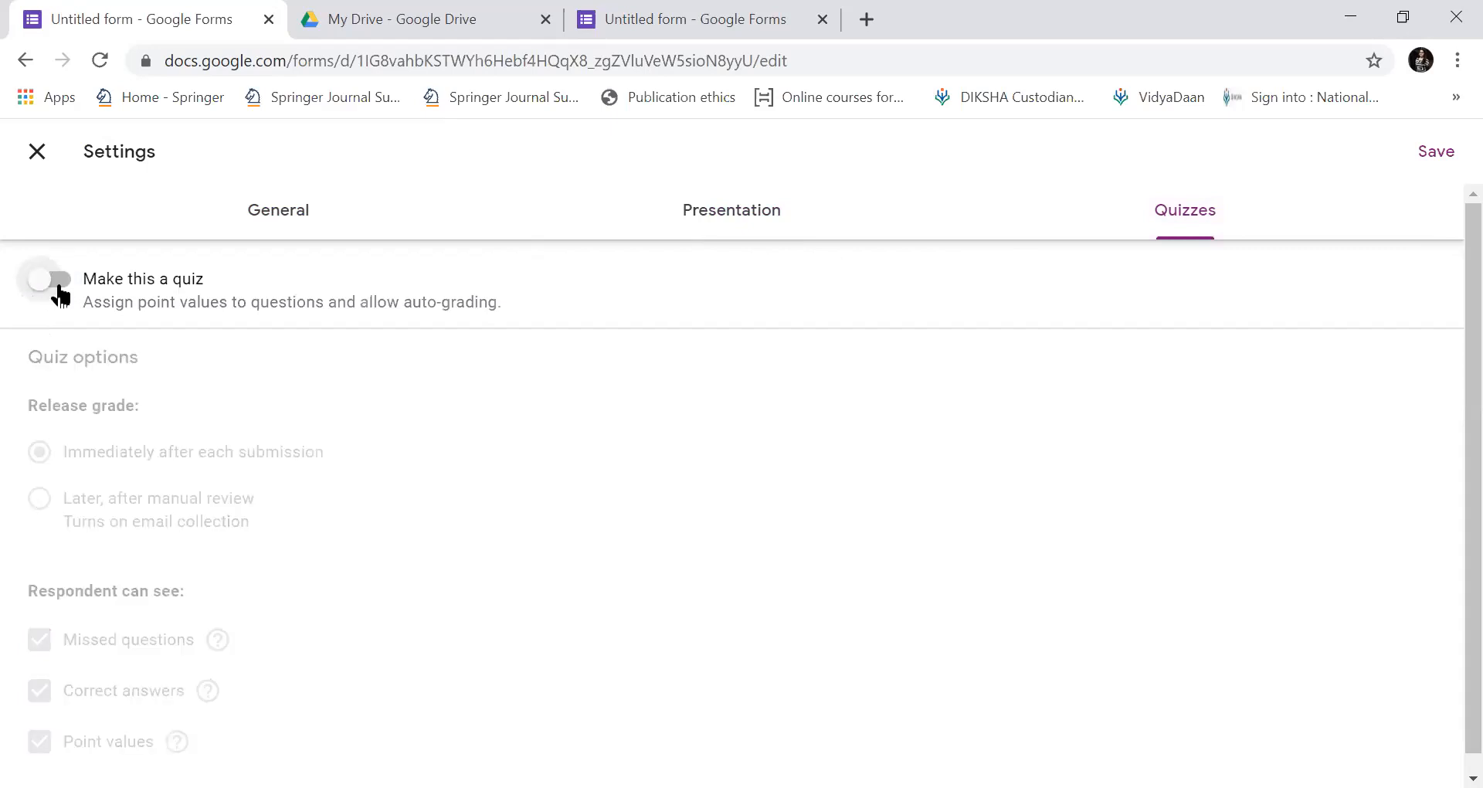
{"action": "left_click", "coordinate": [60, 293]}
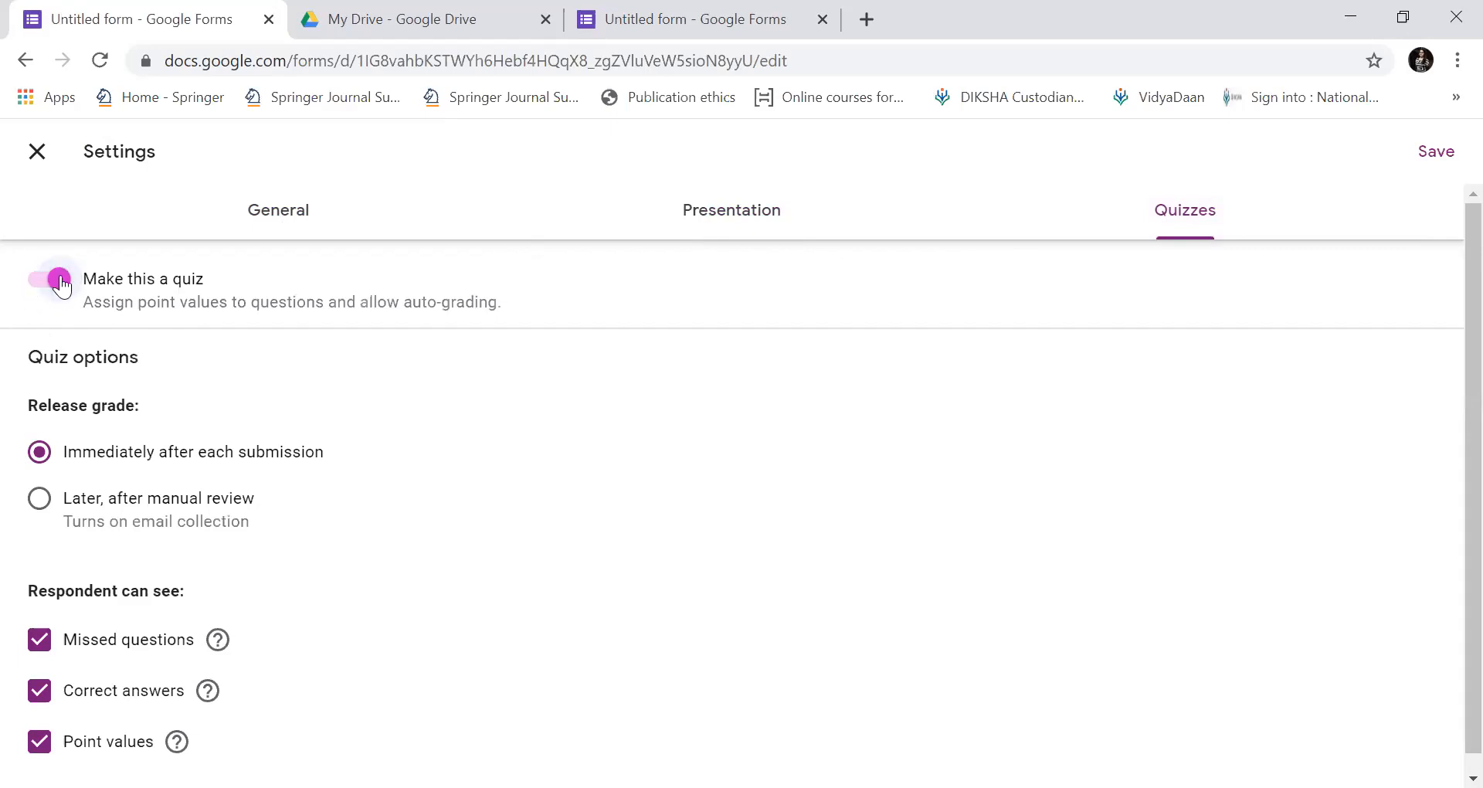
{"action": "left_click", "coordinate": [34, 290]}
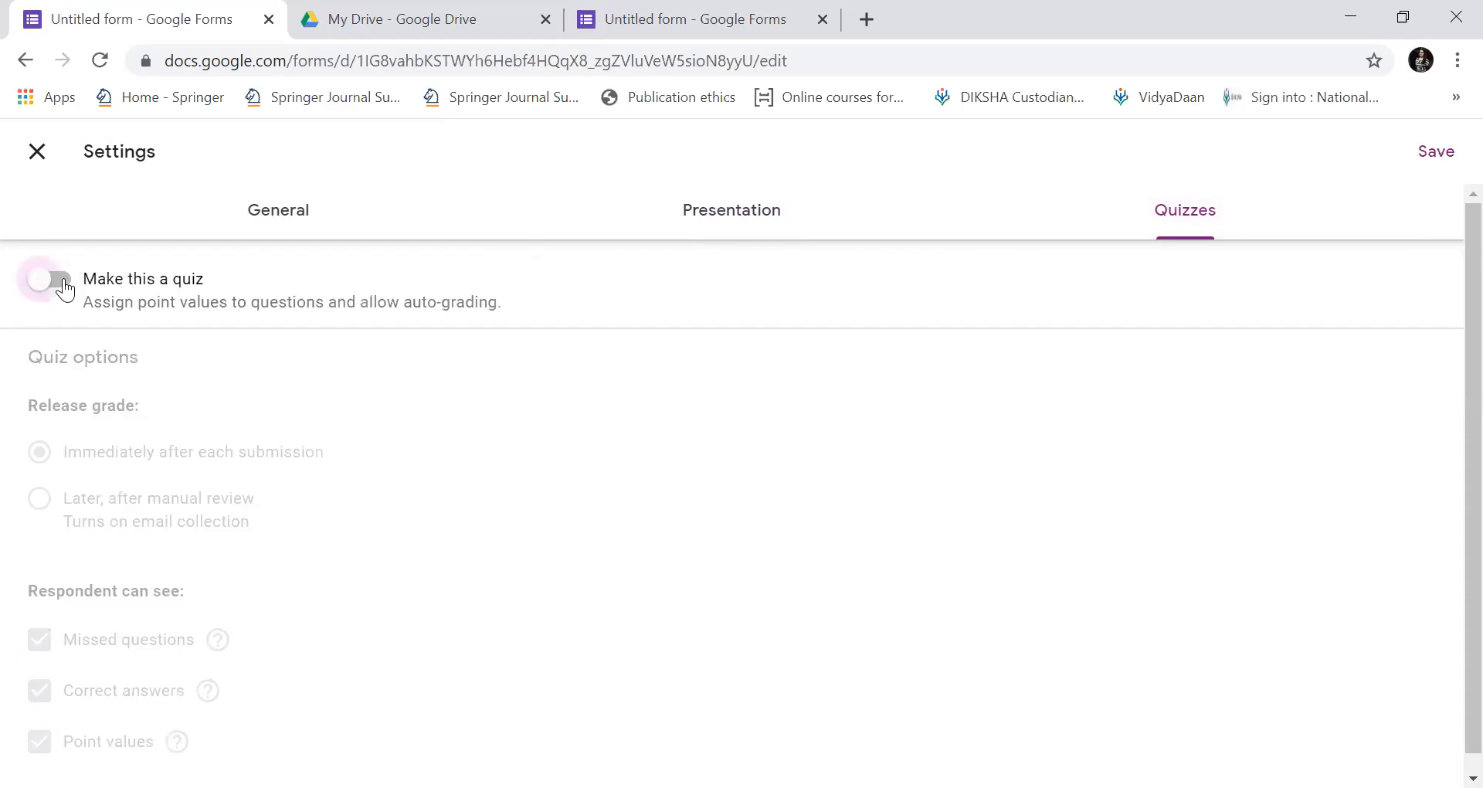
{"action": "left_click", "coordinate": [64, 287]}
Release grades immediately, keep missed questions and point values visible, and save the settings.
{"action": "scroll", "coordinate": [1444, 309], "scroll_direction": "down", "scroll_amount": 1}
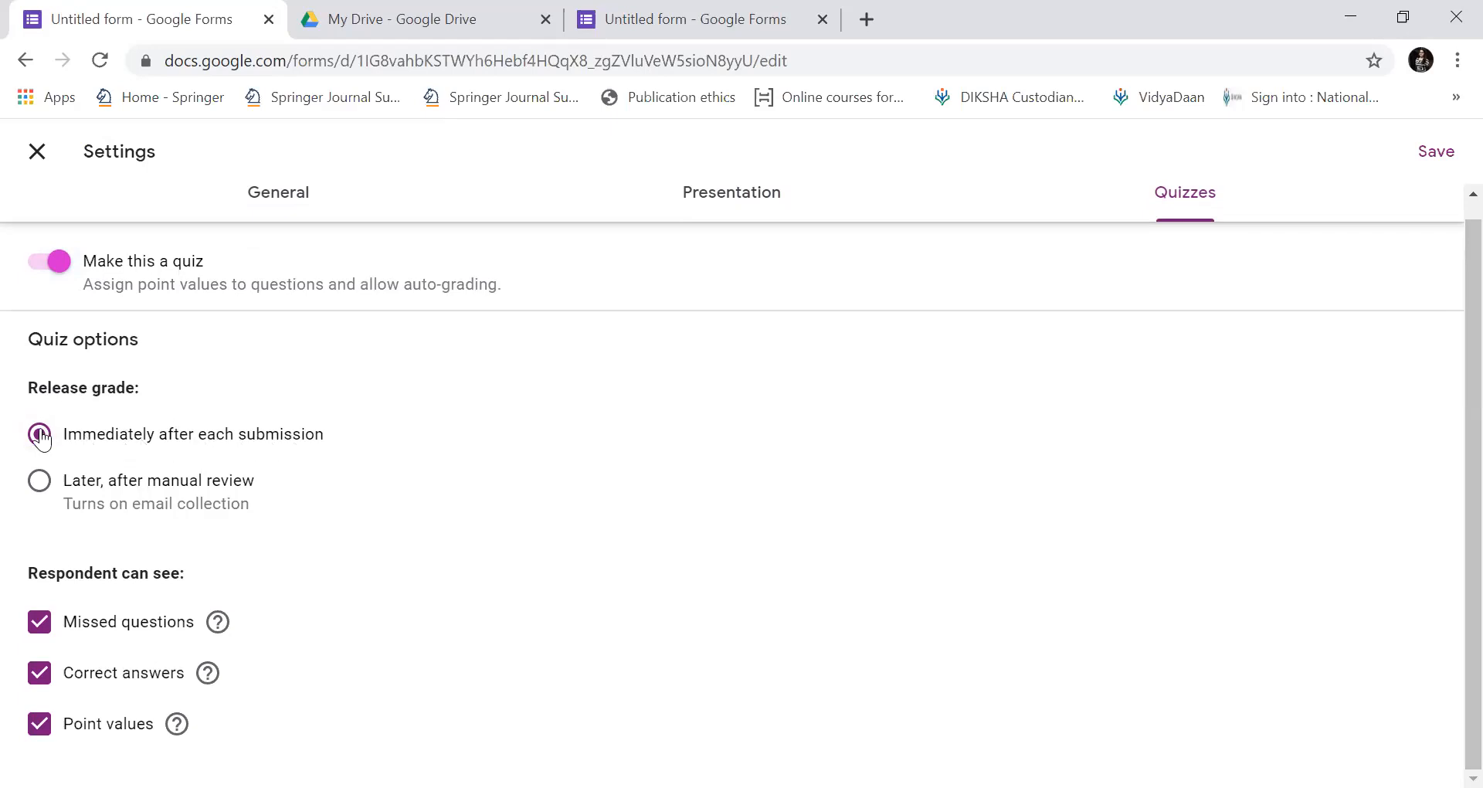
{"action": "left_click", "coordinate": [43, 485]}
{"action": "left_click", "coordinate": [40, 438]}
{"action": "left_click", "coordinate": [39, 633]}
{"action": "left_click", "coordinate": [38, 632]}
{"action": "left_click", "coordinate": [44, 738]}
{"action": "left_click", "coordinate": [43, 734]}
{"action": "left_click", "coordinate": [1435, 153]}
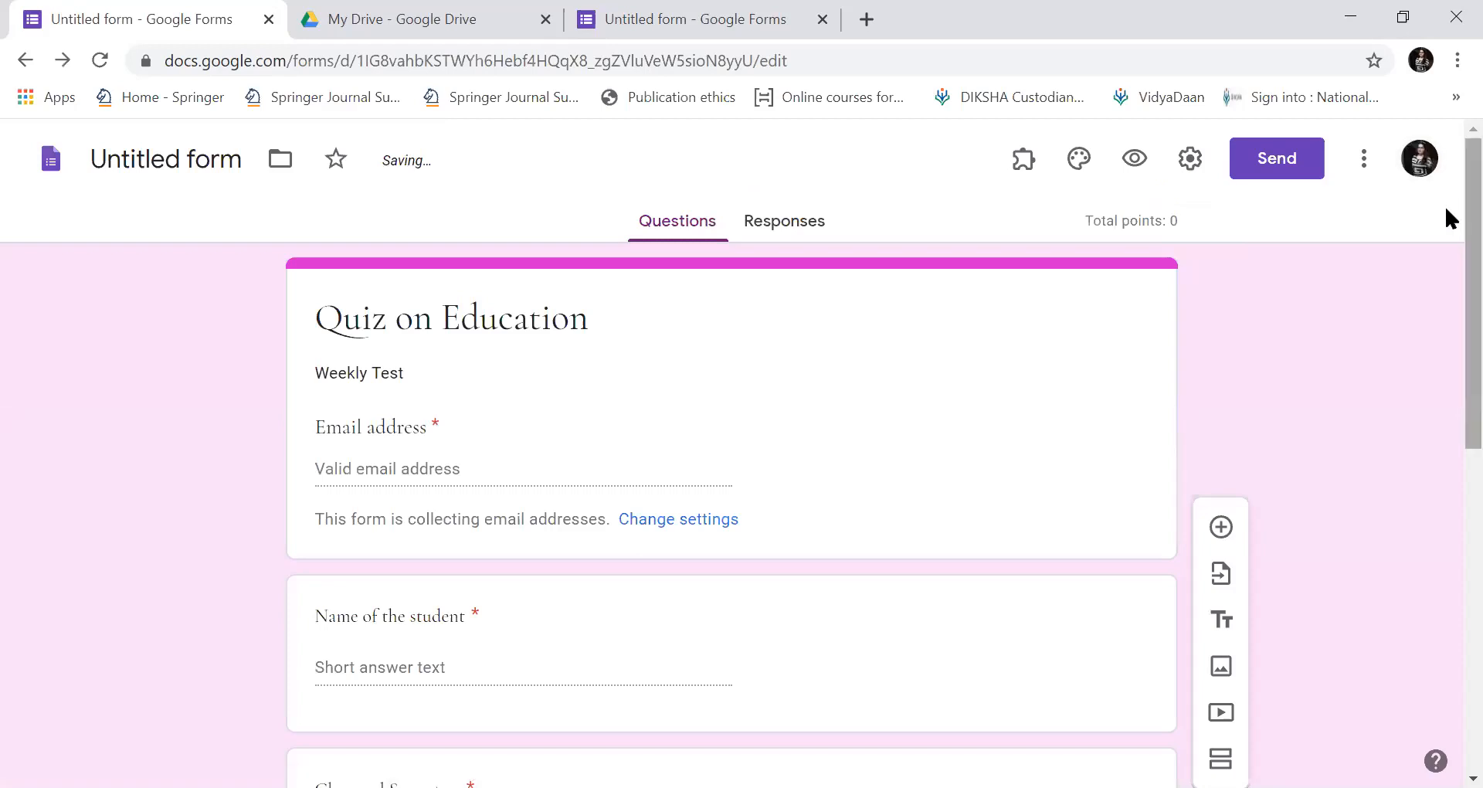
Mark 'All round development of the child' as the correct answer to 'Education means:'.
{"action": "scroll", "coordinate": [1451, 369], "scroll_direction": "down", "scroll_amount": 3}
{"action": "scroll", "coordinate": [1448, 370], "scroll_direction": "down", "scroll_amount": 4}
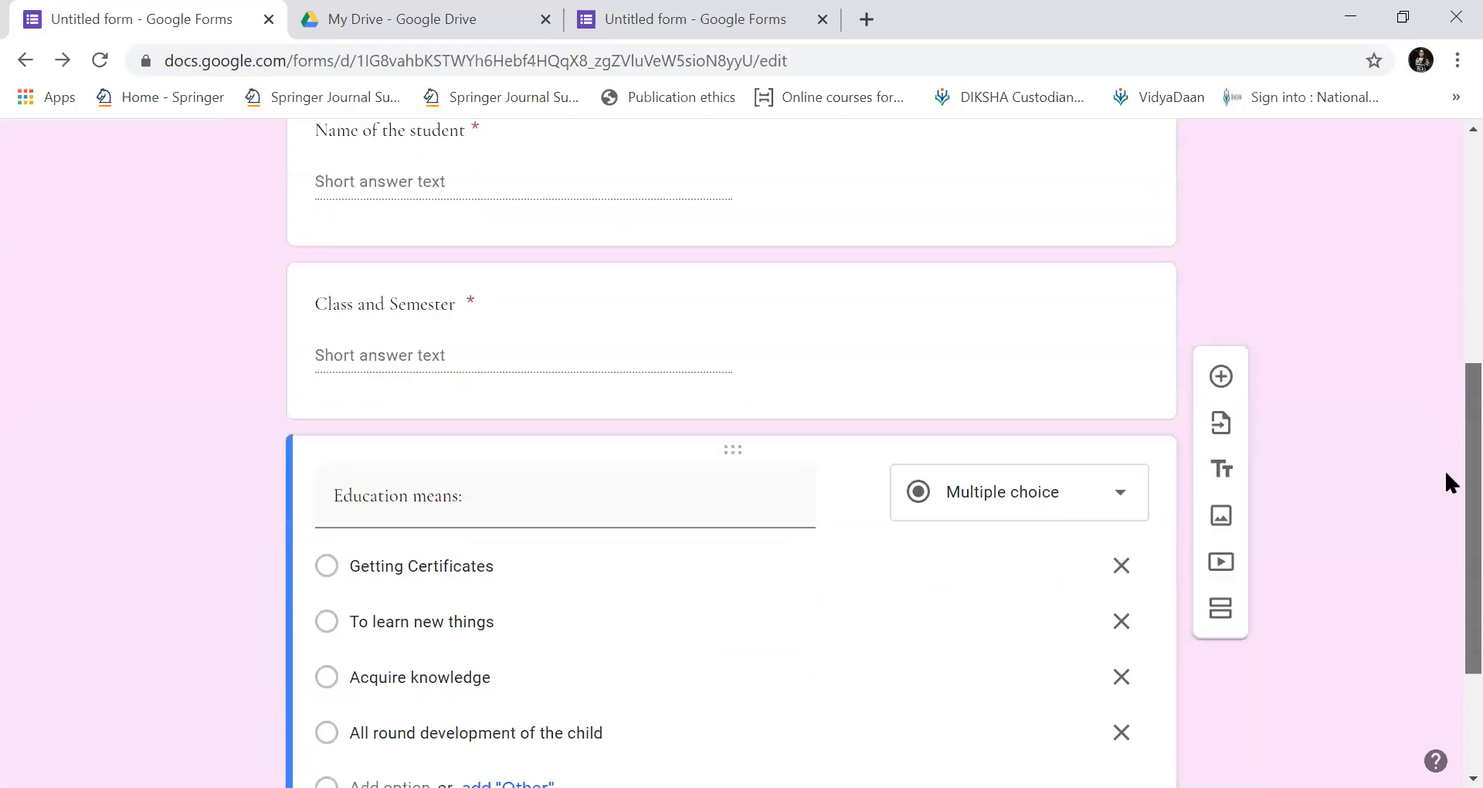
{"action": "scroll", "coordinate": [1444, 482], "scroll_direction": "down", "scroll_amount": 2}
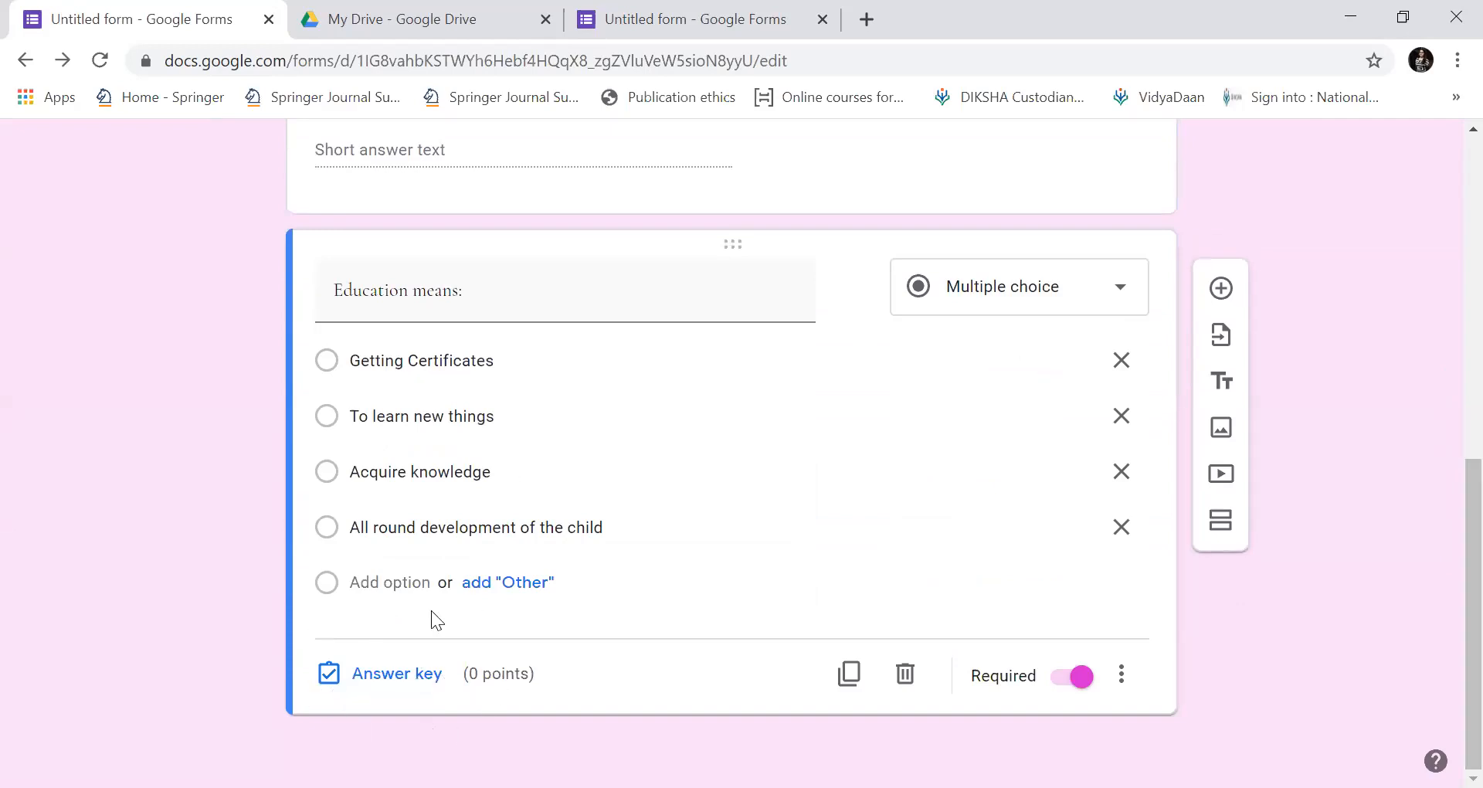
{"action": "scroll", "coordinate": [1444, 482], "scroll_direction": "up", "scroll_amount": 8}
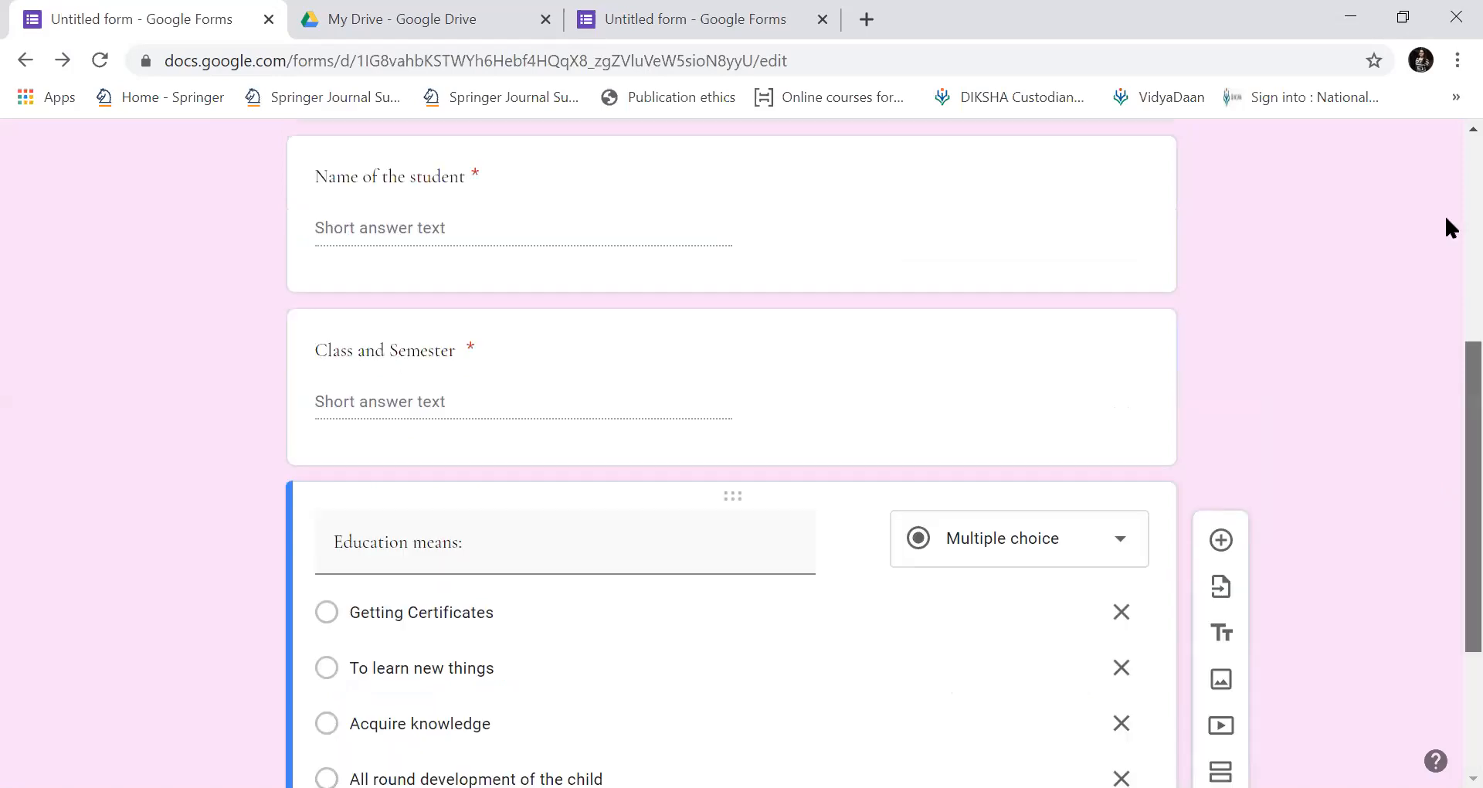
{"action": "scroll", "coordinate": [1446, 401], "scroll_direction": "down", "scroll_amount": 8}
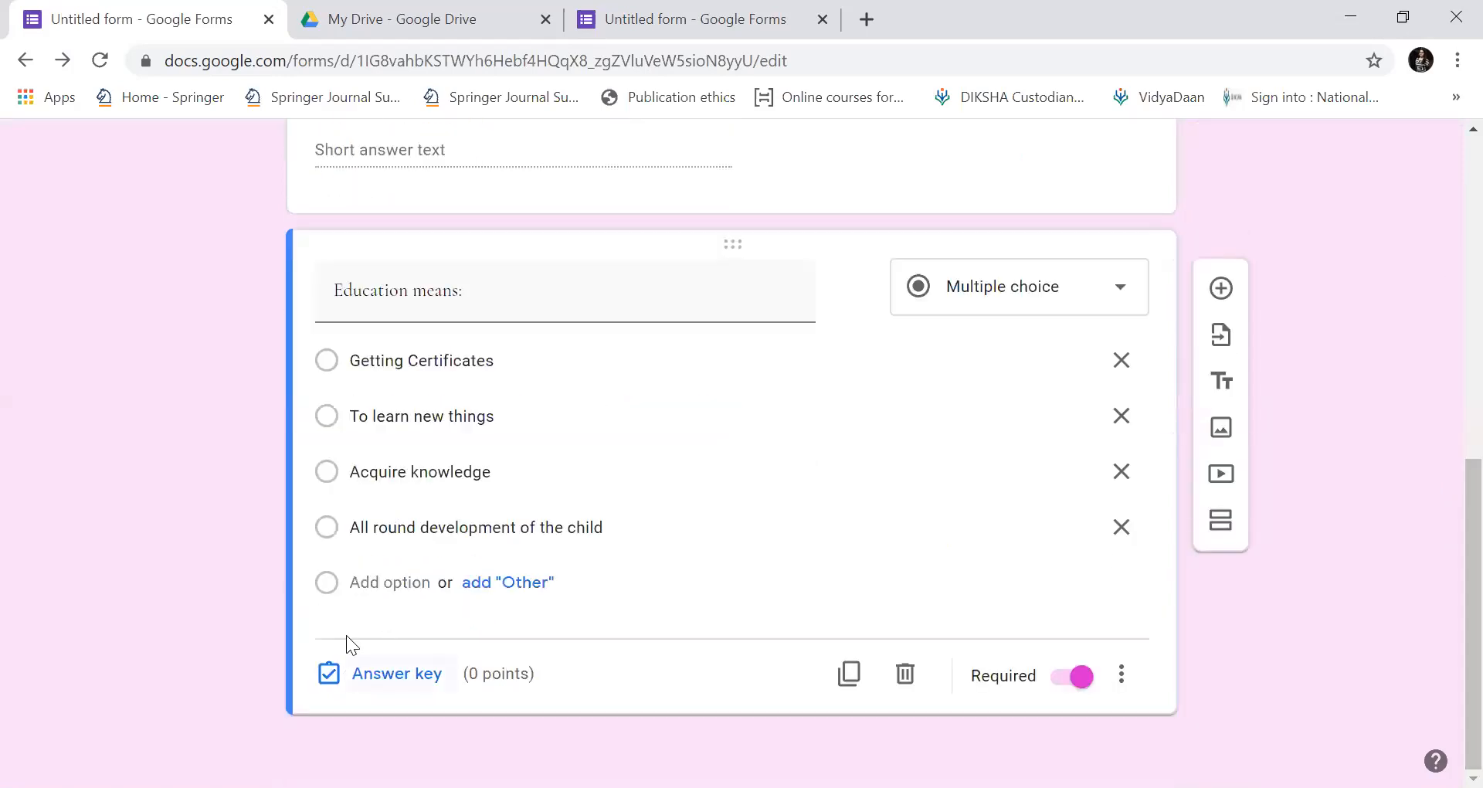
{"action": "left_click", "coordinate": [399, 674]}
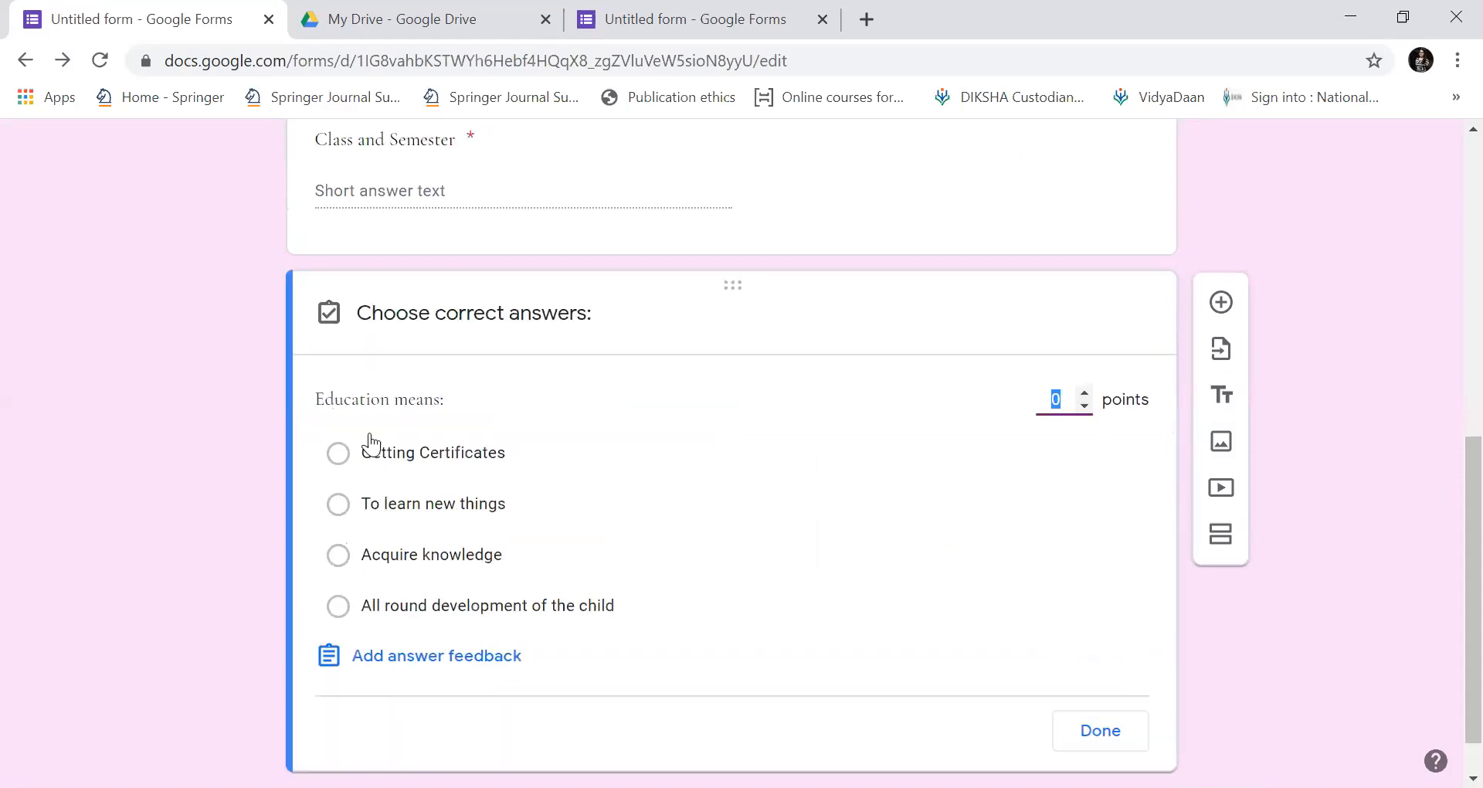
{"action": "left_click", "coordinate": [340, 610]}
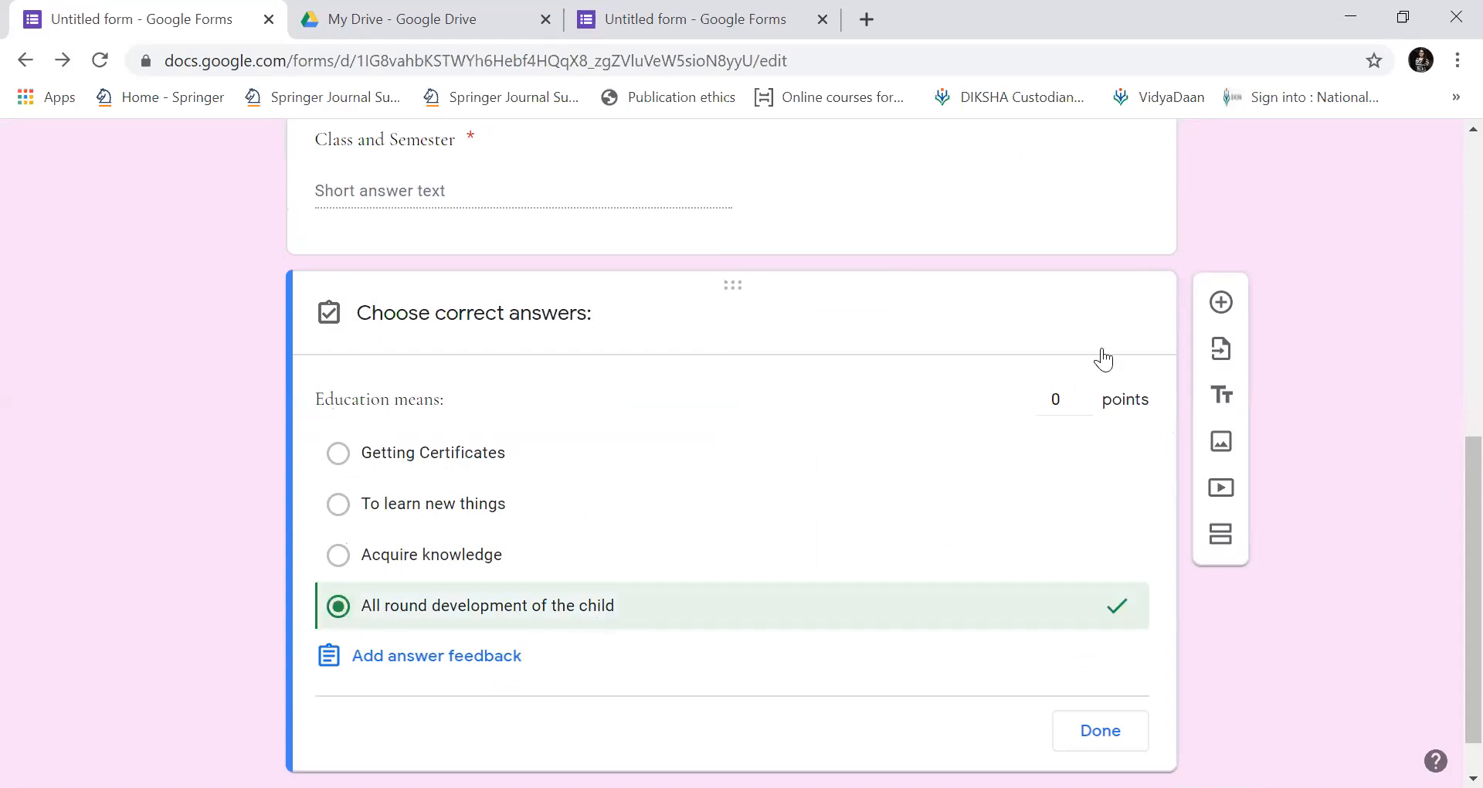
Raise the question's value to 5 points and finish the answer key.
{"action": "left_click", "coordinate": [1079, 399]}
{"action": "left_click", "coordinate": [1086, 407]}
{"action": "left_click", "coordinate": [1086, 395]}
{"action": "left_click", "coordinate": [1086, 395]}
{"action": "left_click", "coordinate": [1085, 396]}
{"action": "left_click", "coordinate": [1085, 396]}
{"action": "left_click", "coordinate": [1086, 396]}
{"action": "scroll", "coordinate": [1444, 490], "scroll_direction": "down", "scroll_amount": 1}
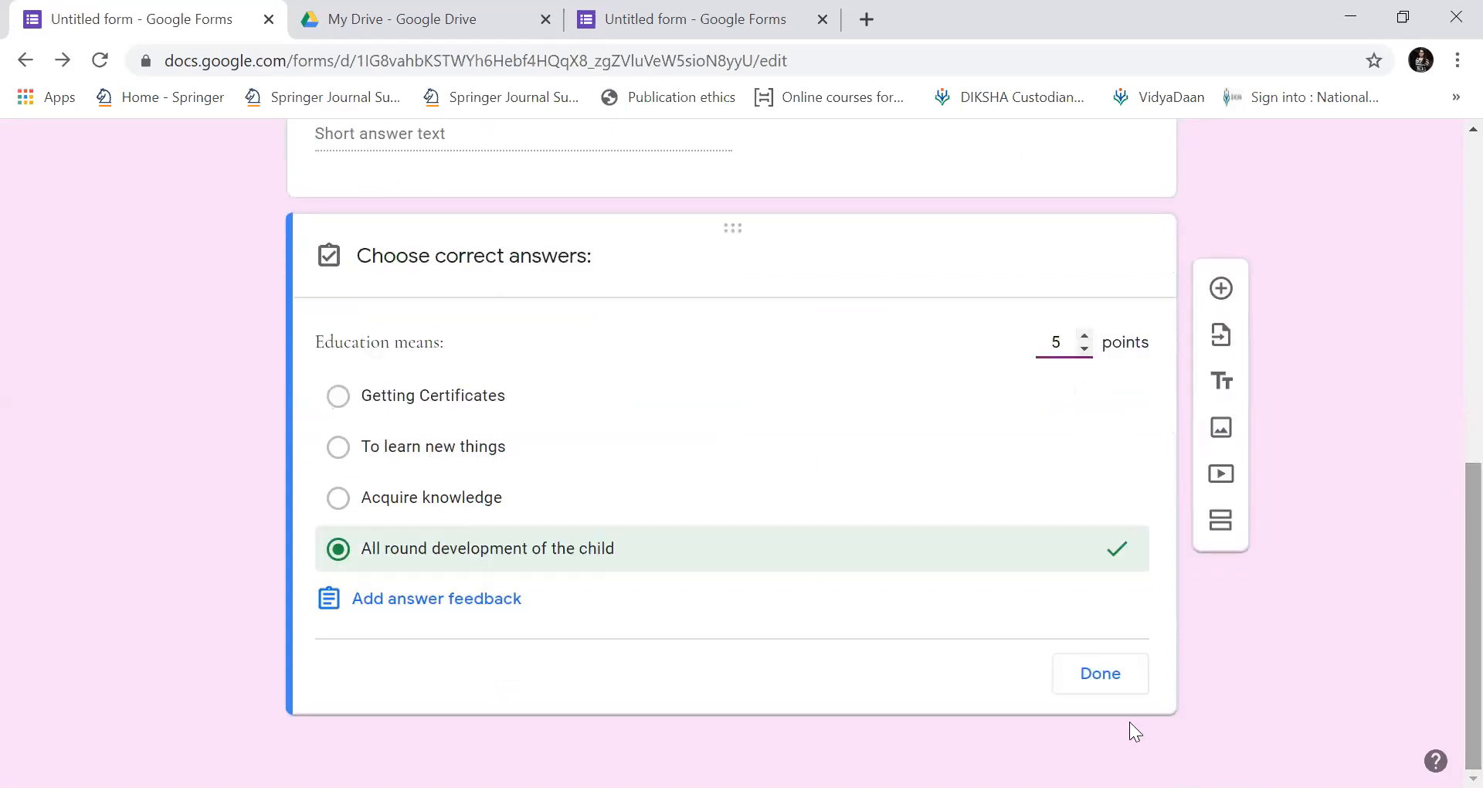
{"action": "left_click", "coordinate": [1097, 682]}
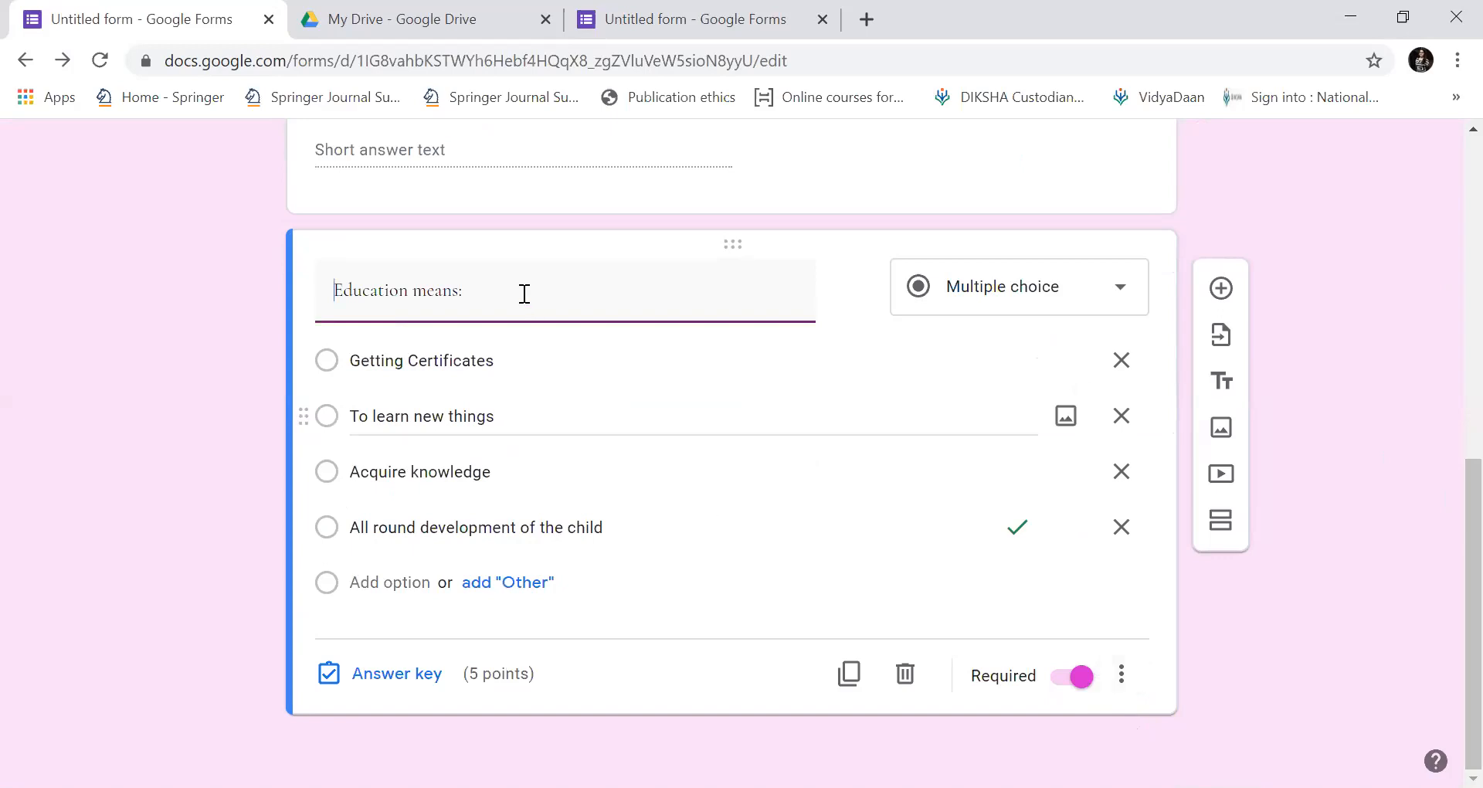
Add a new question titled 'How many types of Education could be:'.
{"action": "left_click", "coordinate": [1221, 292]}
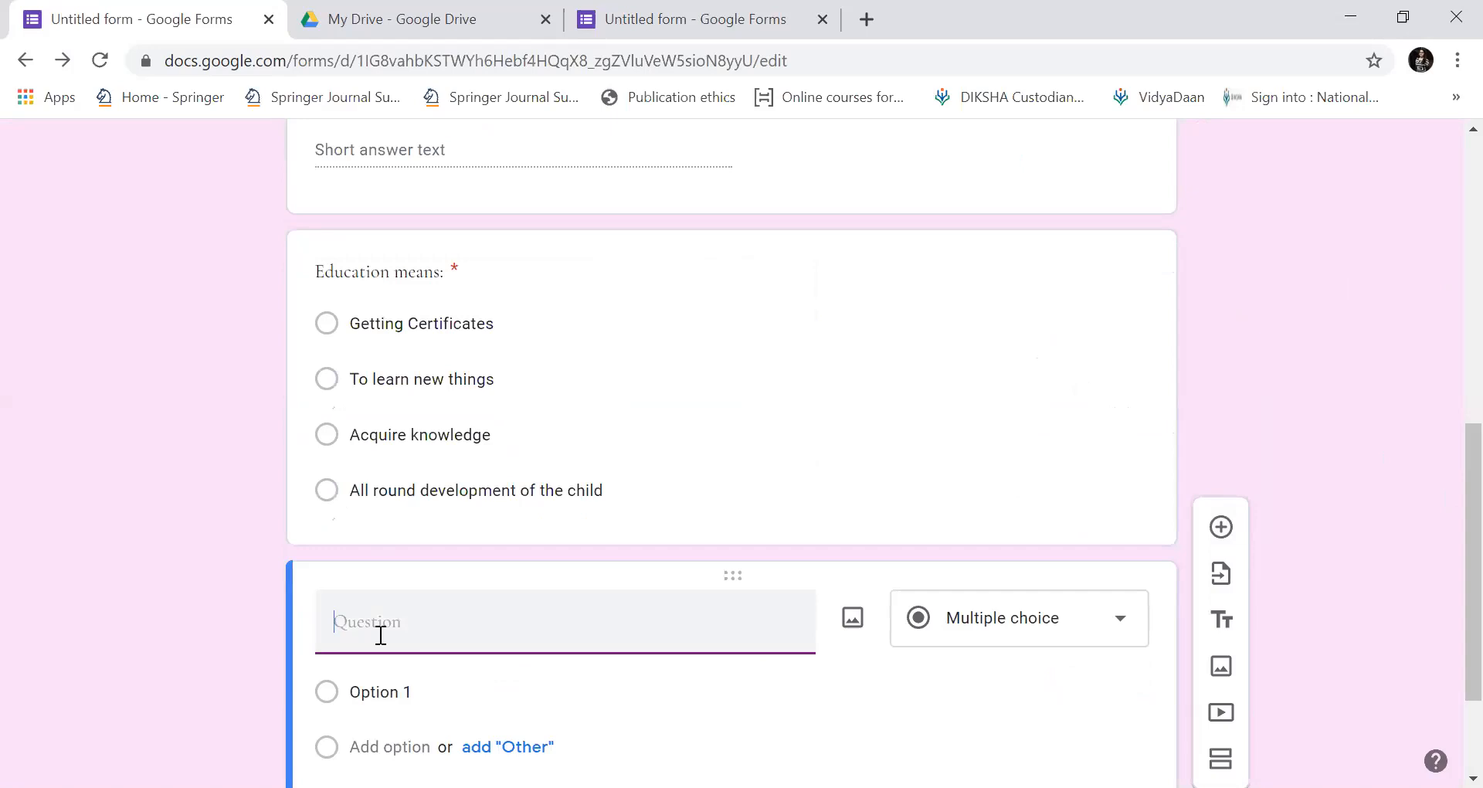
{"action": "type", "text": "Therea"}
{"action": "key", "text": "BackSpace"}
{"action": "type", "text": "are"}
{"action": "key", "text": "BackSpace"}
{"action": "key", "text": "BackSpace"}
{"action": "key", "text": "BackSpace"}
{"action": "key", "text": "BackSpace"}
{"action": "key", "text": "BackSpace"}
{"action": "key", "text": "BackSpace"}
{"action": "key", "text": "BackSpace"}
{"action": "key", "text": "BackSpace"}
{"action": "key", "text": "BackSpace"}
{"action": "type", "text": "How many types of Education could be"}
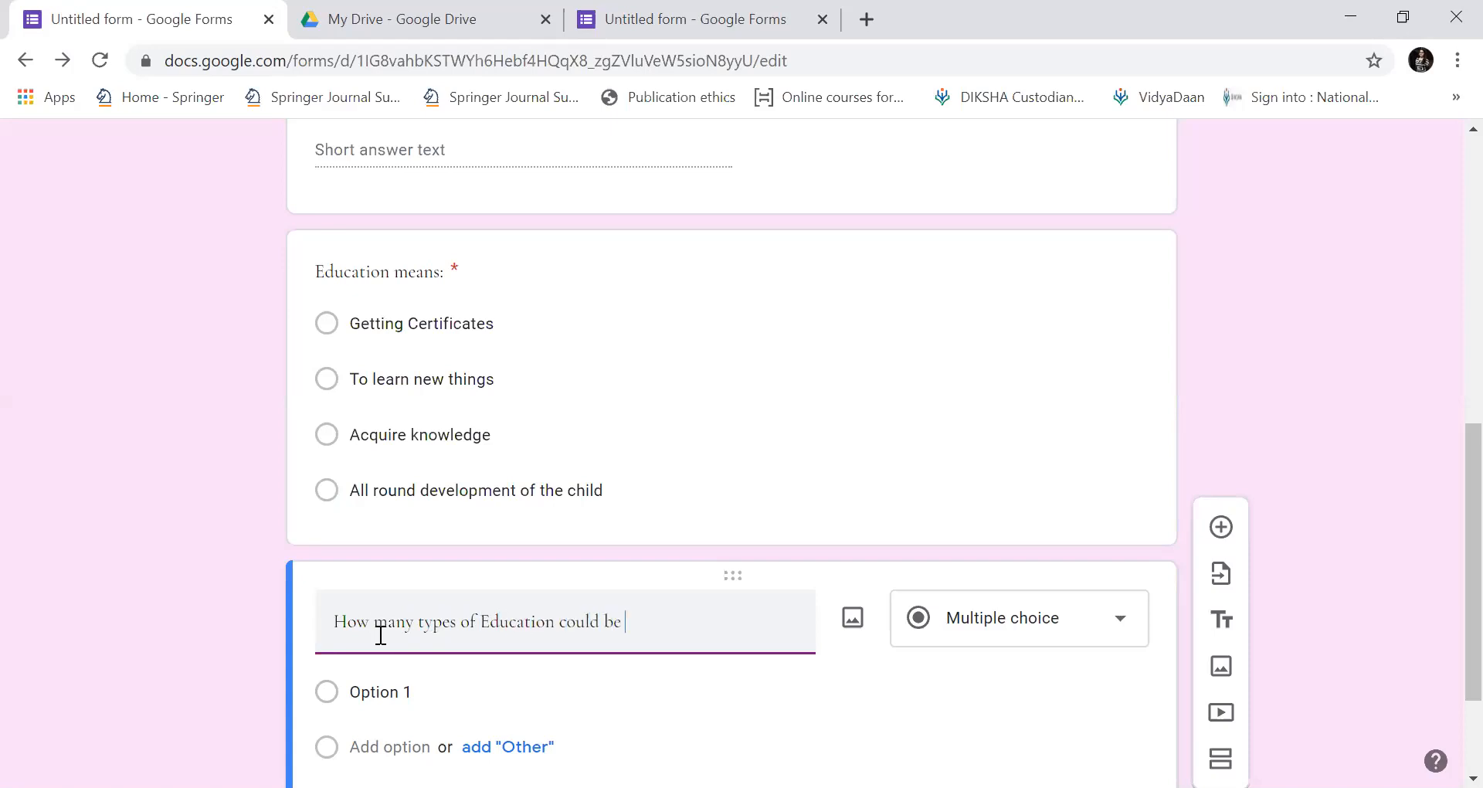
{"action": "type", "text": ":"}
Enter the answer options 2, 3, 4 and 1.
{"action": "scroll", "coordinate": [381, 635], "scroll_direction": "down", "scroll_amount": 2}
{"action": "key", "text": "Return"}
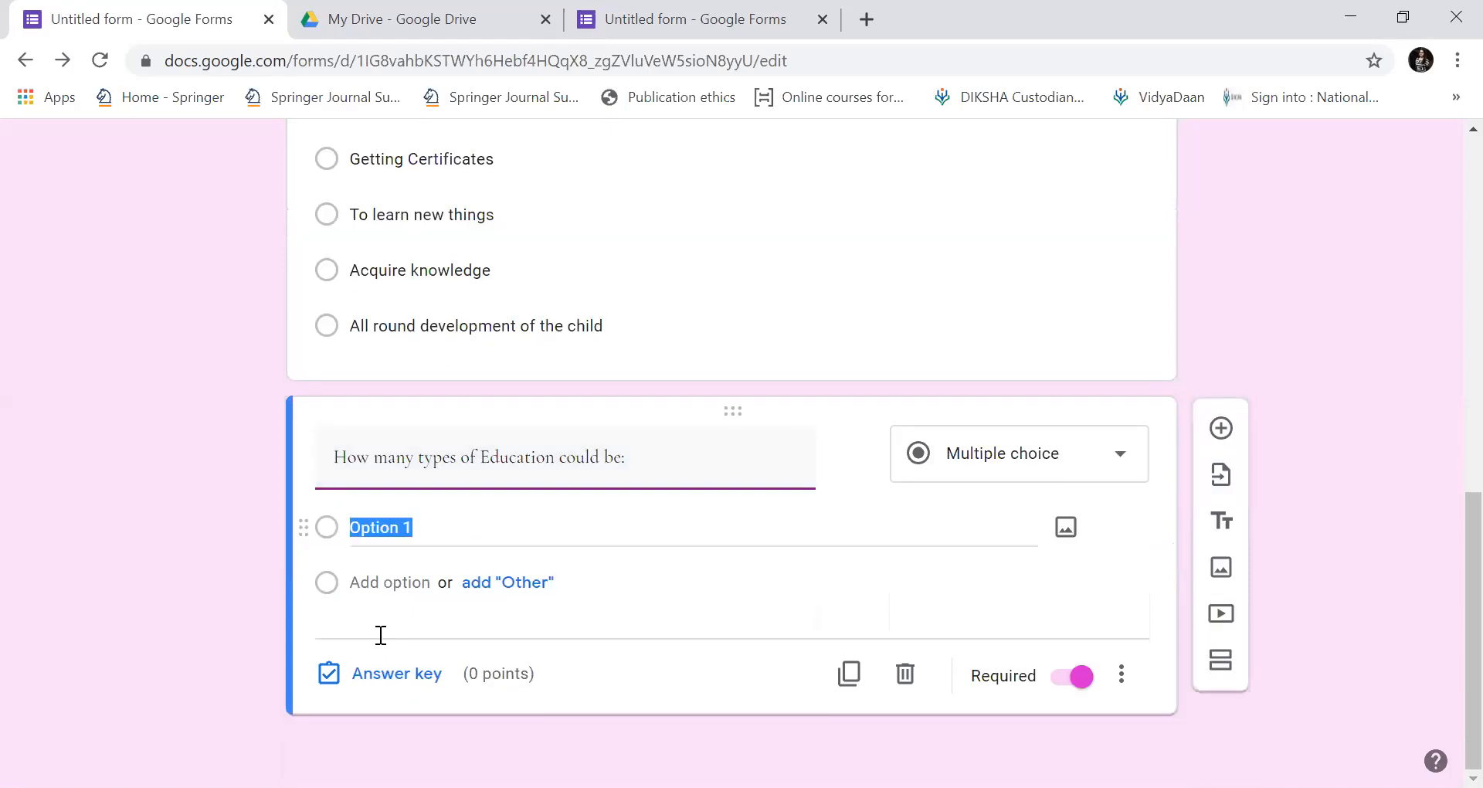
{"action": "type", "text": "2"}
{"action": "key", "text": "Return"}
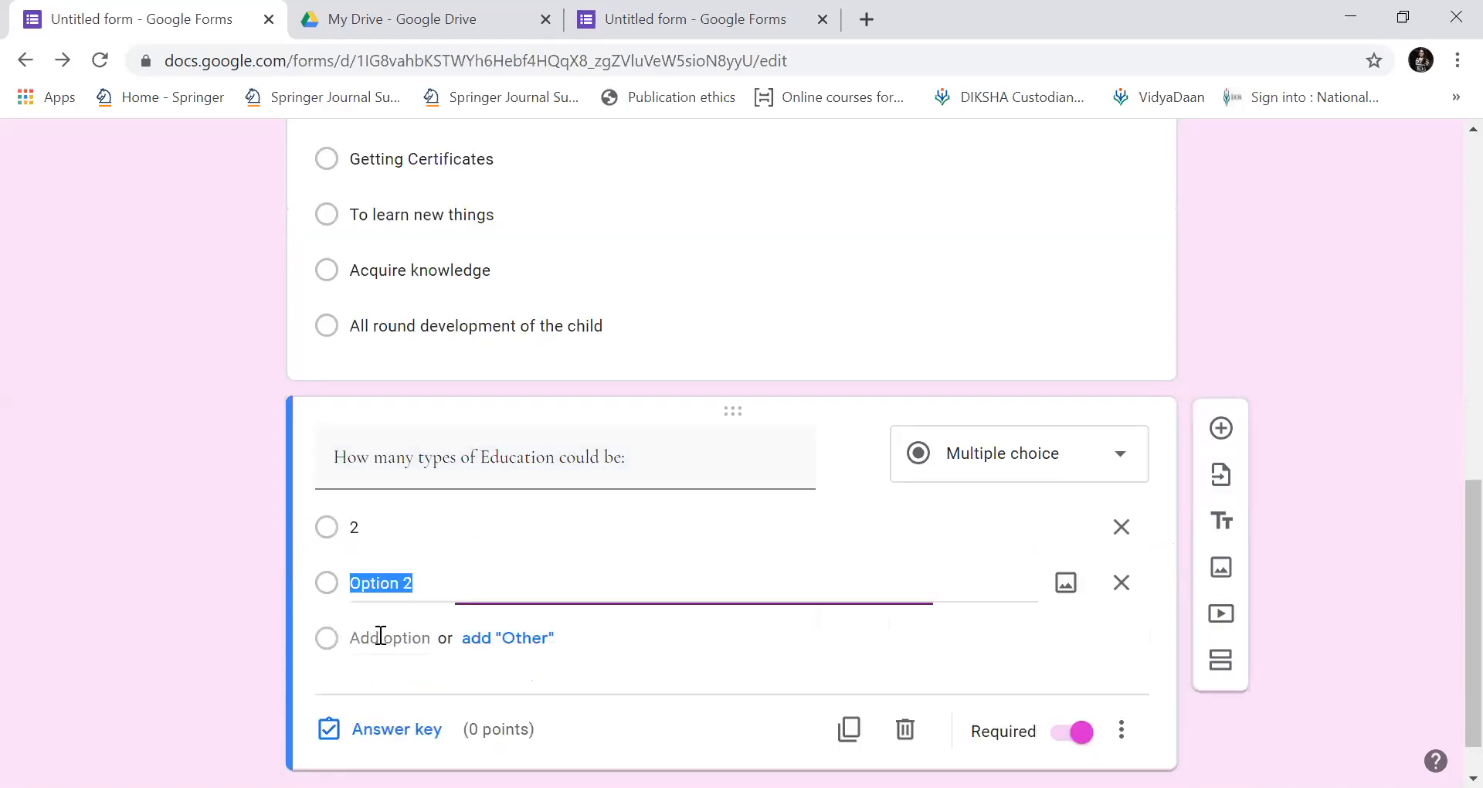
{"action": "type", "text": "3"}
{"action": "key", "text": "Return"}
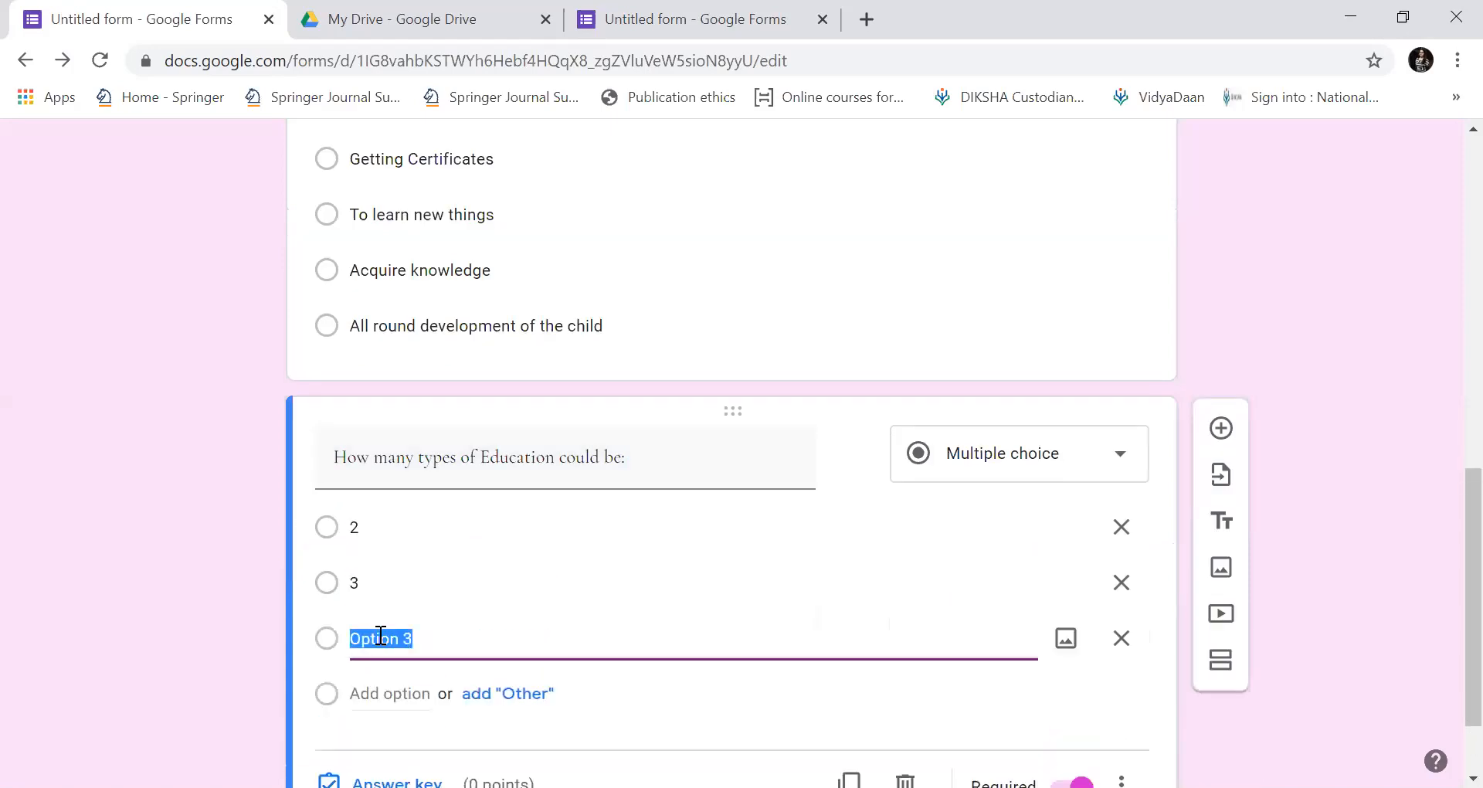
{"action": "type", "text": "4"}
{"action": "key", "text": "Return"}
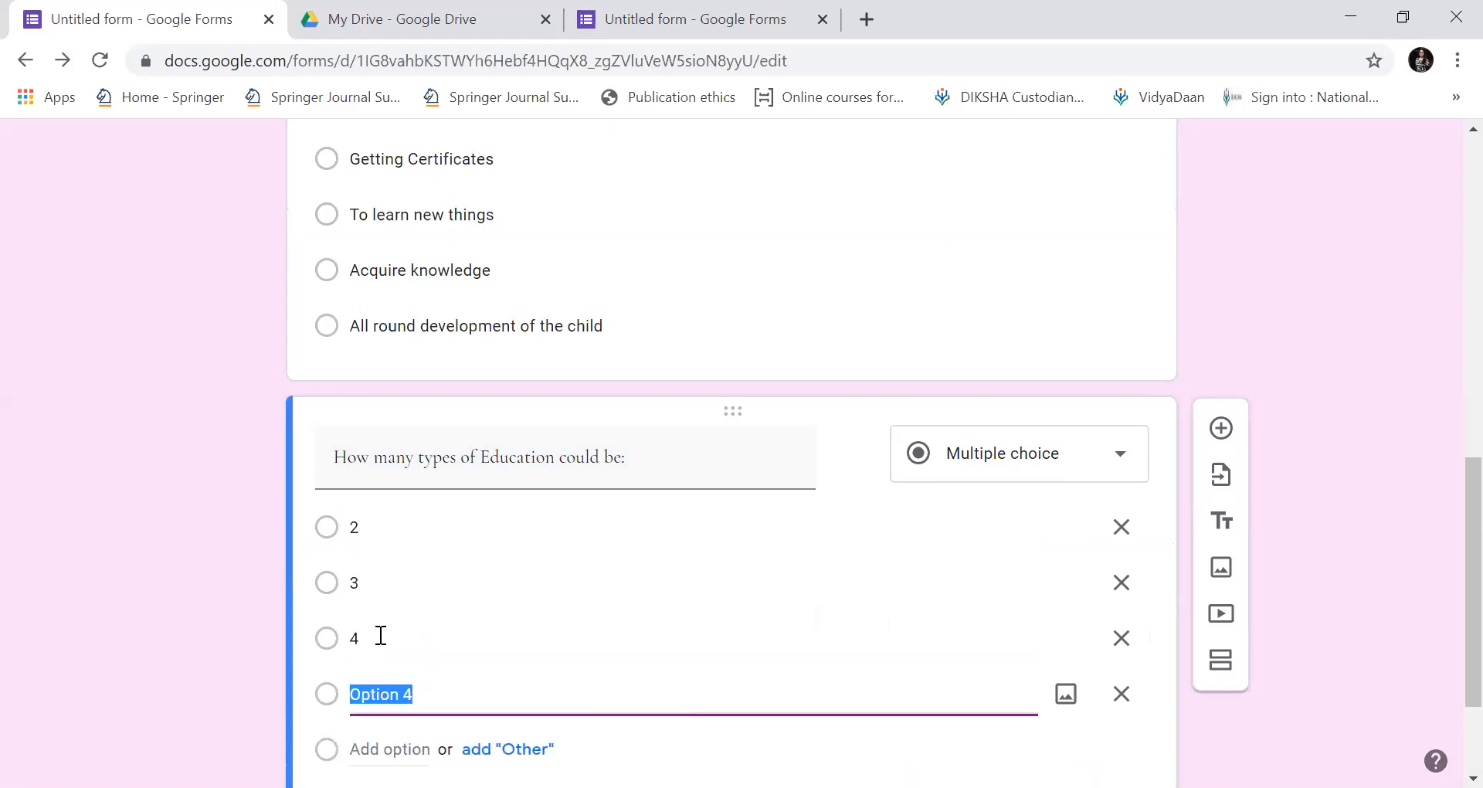
{"action": "type", "text": "1"}
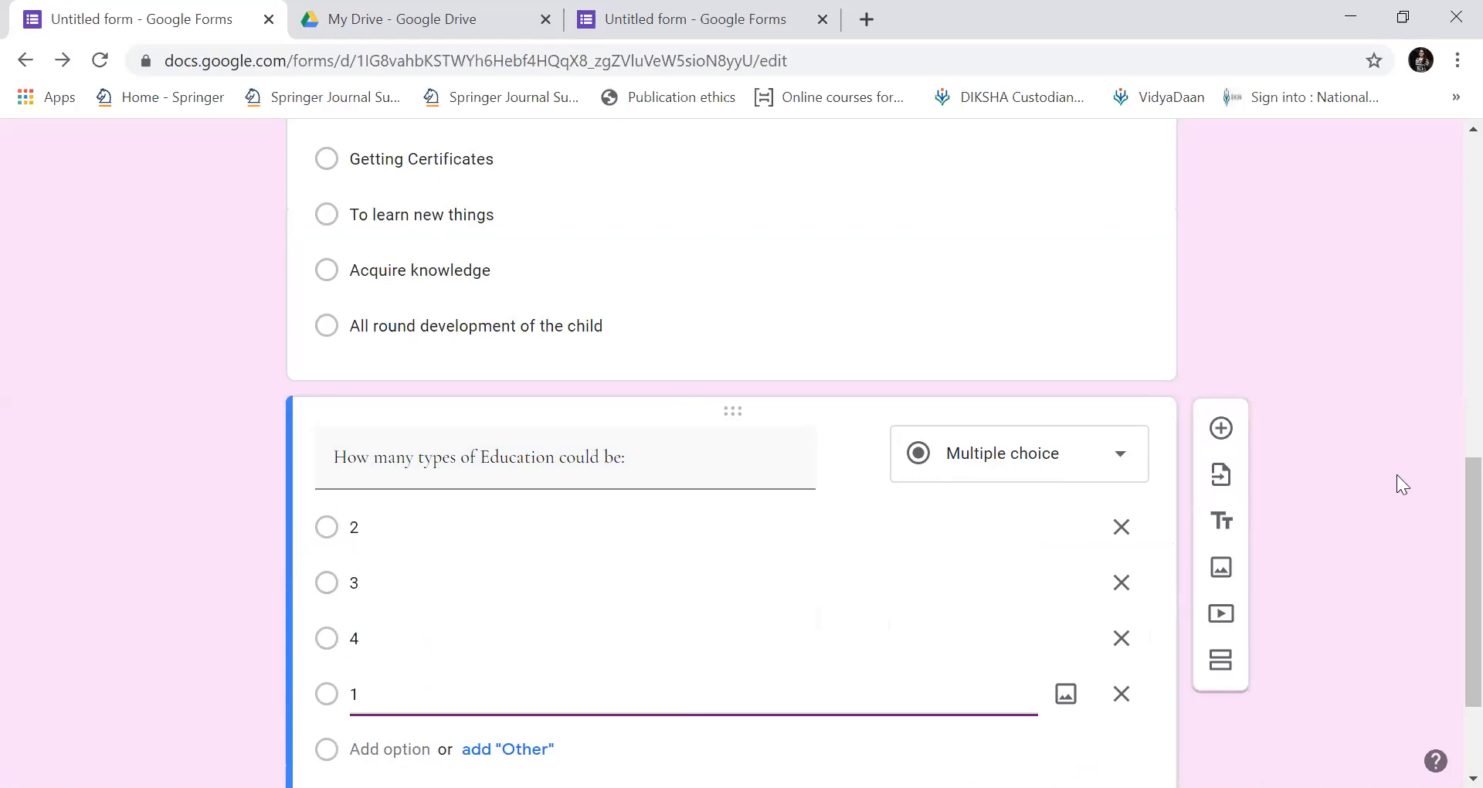
In the answer key, mark 3 as correct and set the question to 5 points.
{"action": "scroll", "coordinate": [1444, 611], "scroll_direction": "down", "scroll_amount": 1}
{"action": "left_click_drag", "start_coordinate": [1446, 615], "coordinate": [1443, 639]}
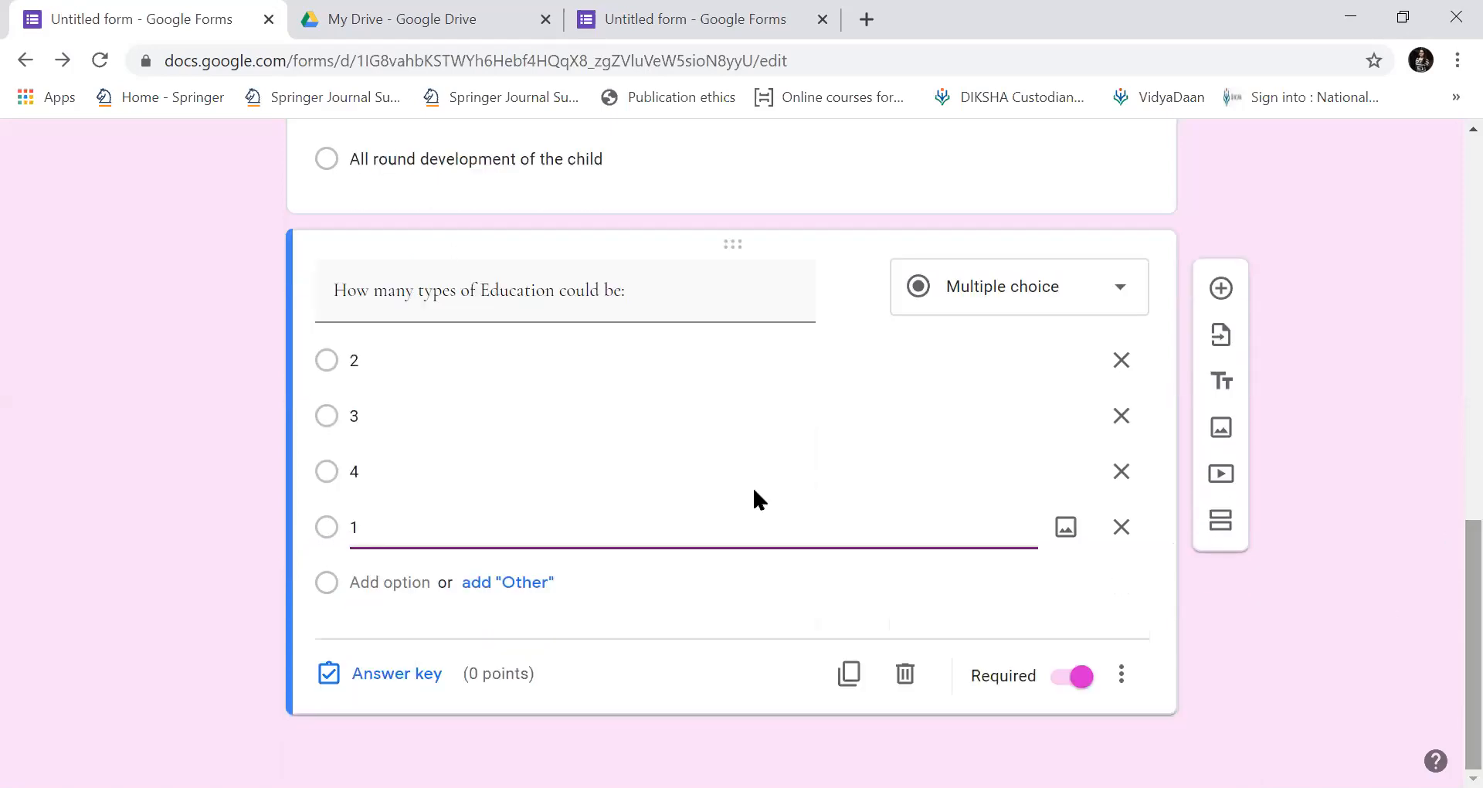
{"action": "left_click", "coordinate": [396, 673]}
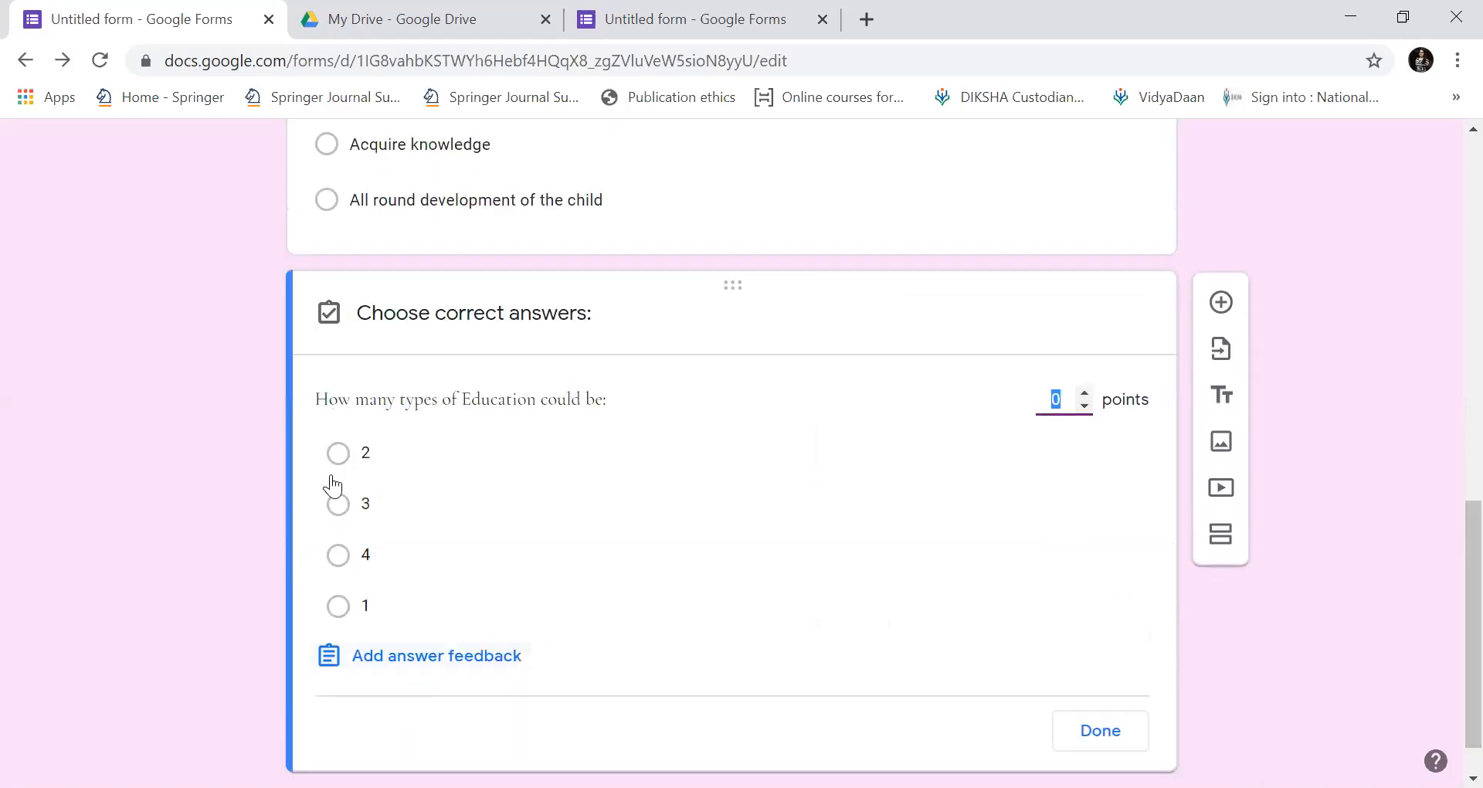
{"action": "left_click", "coordinate": [337, 503]}
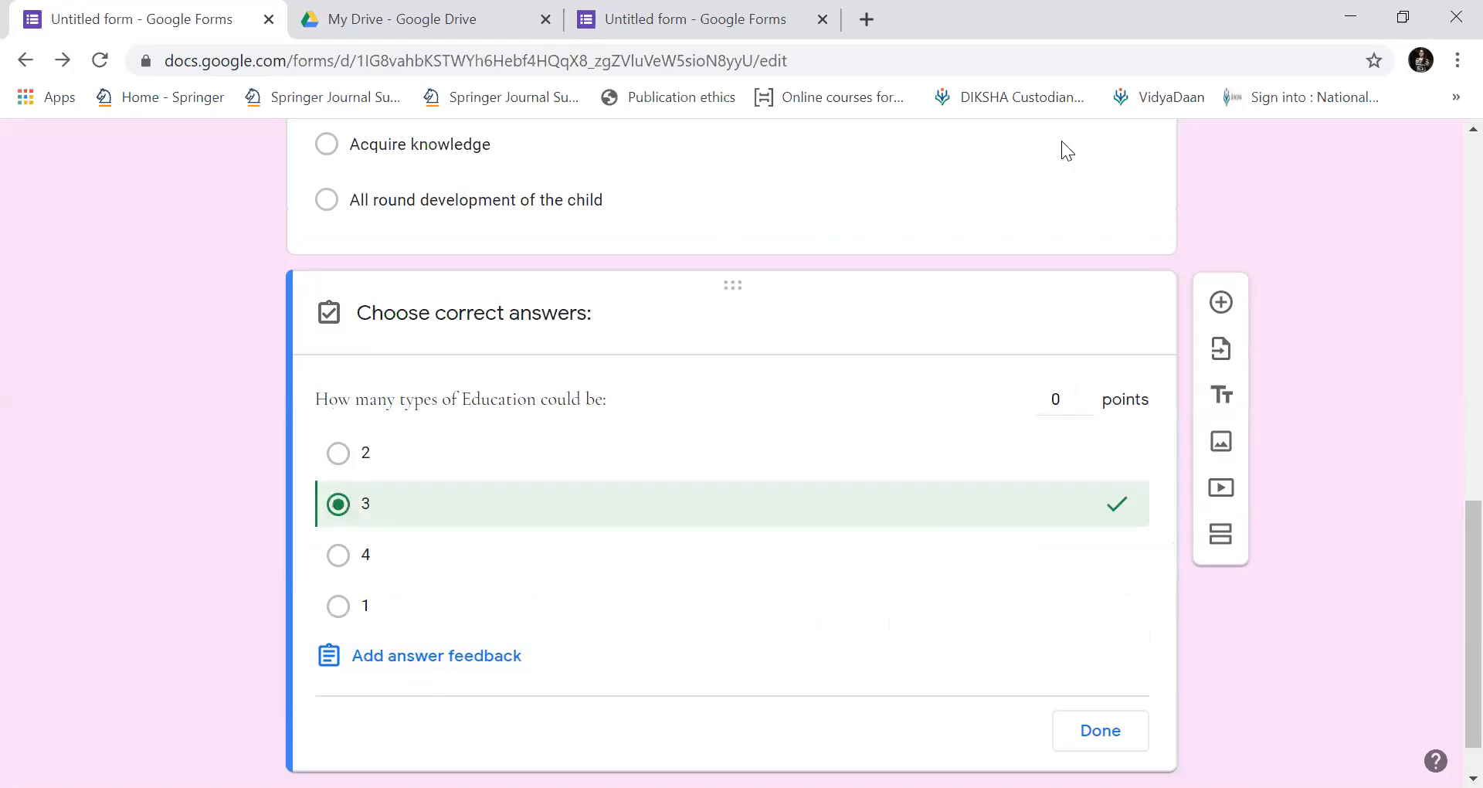
{"action": "left_click", "coordinate": [1074, 401]}
{"action": "key", "text": "BackSpace"}
{"action": "type", "text": "5"}
{"action": "left_click", "coordinate": [1110, 739]}
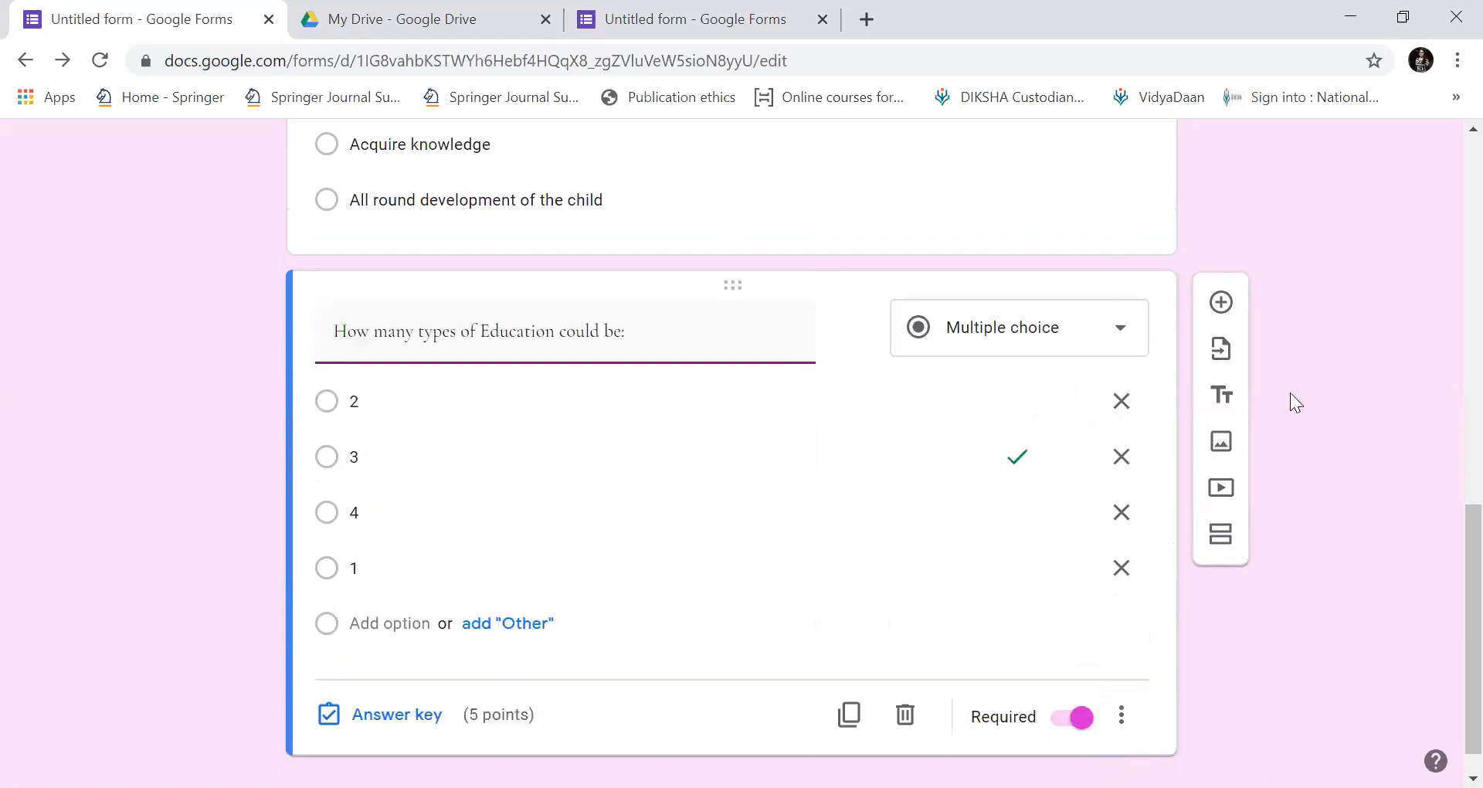
{"action": "scroll", "coordinate": [1444, 541], "scroll_direction": "up", "scroll_amount": 5}
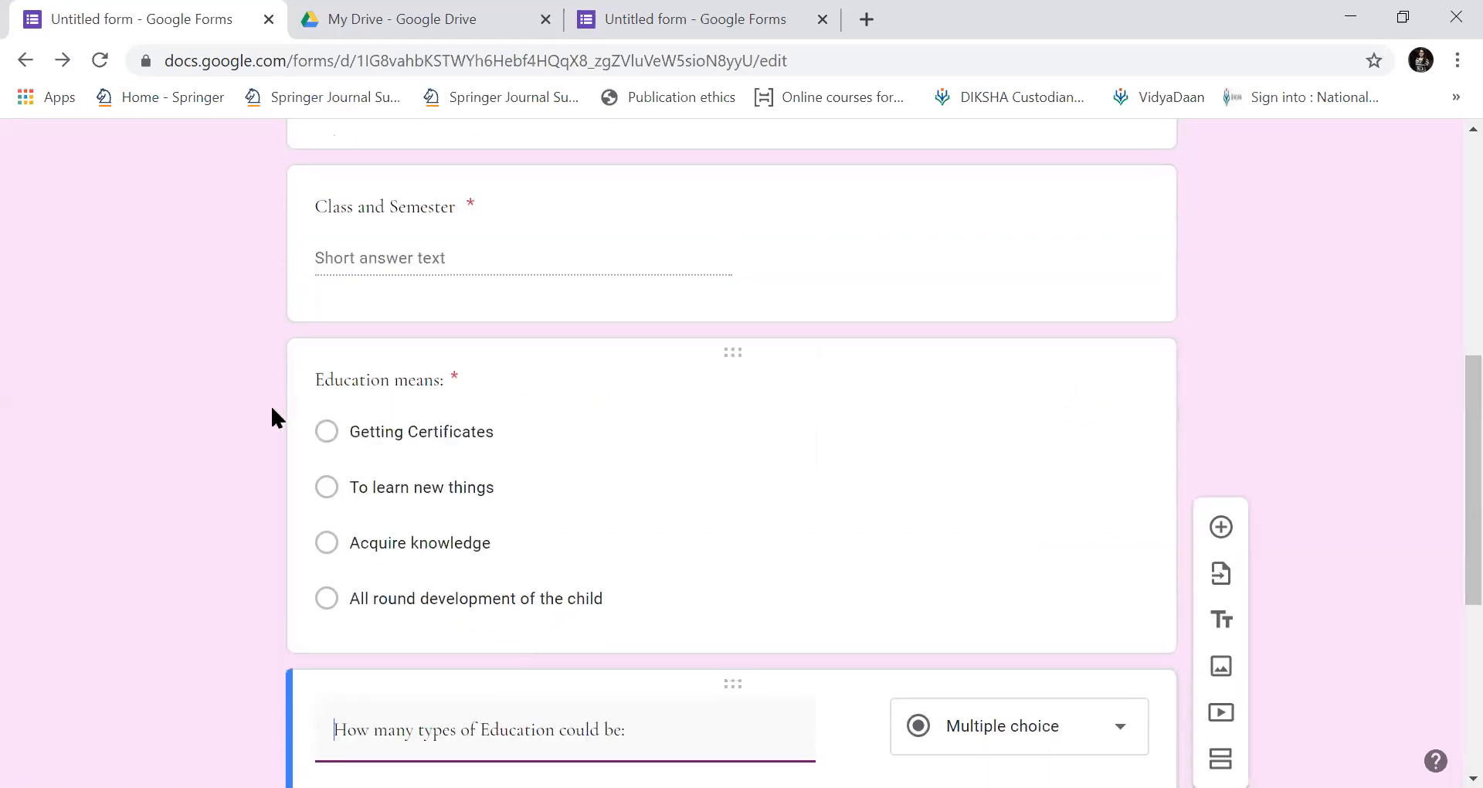
Prefix the 'Education means:' title with 'Que 1:'.
{"action": "left_click", "coordinate": [319, 383]}
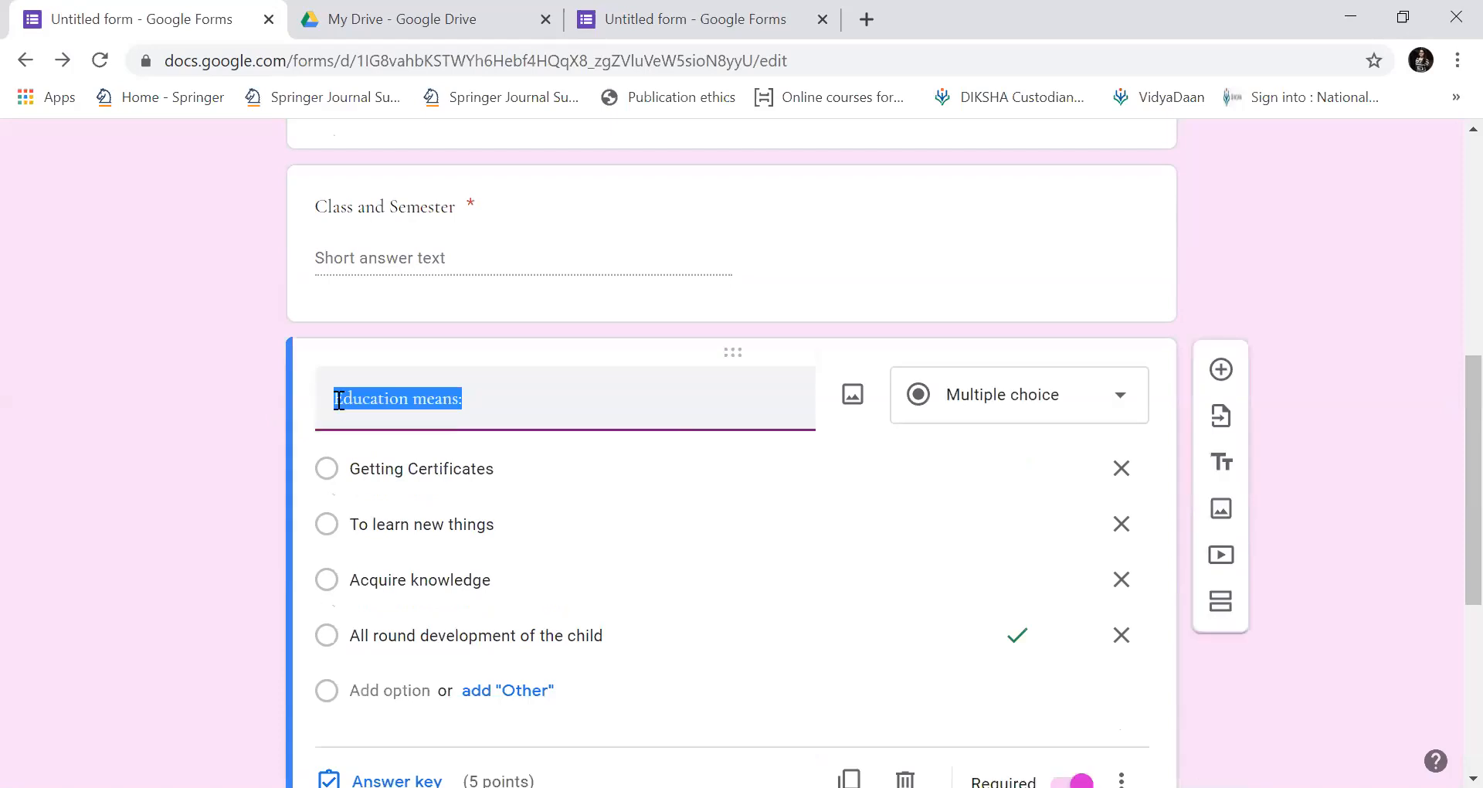
{"action": "left_click", "coordinate": [338, 400]}
{"action": "type", "text": "Que 1:"}
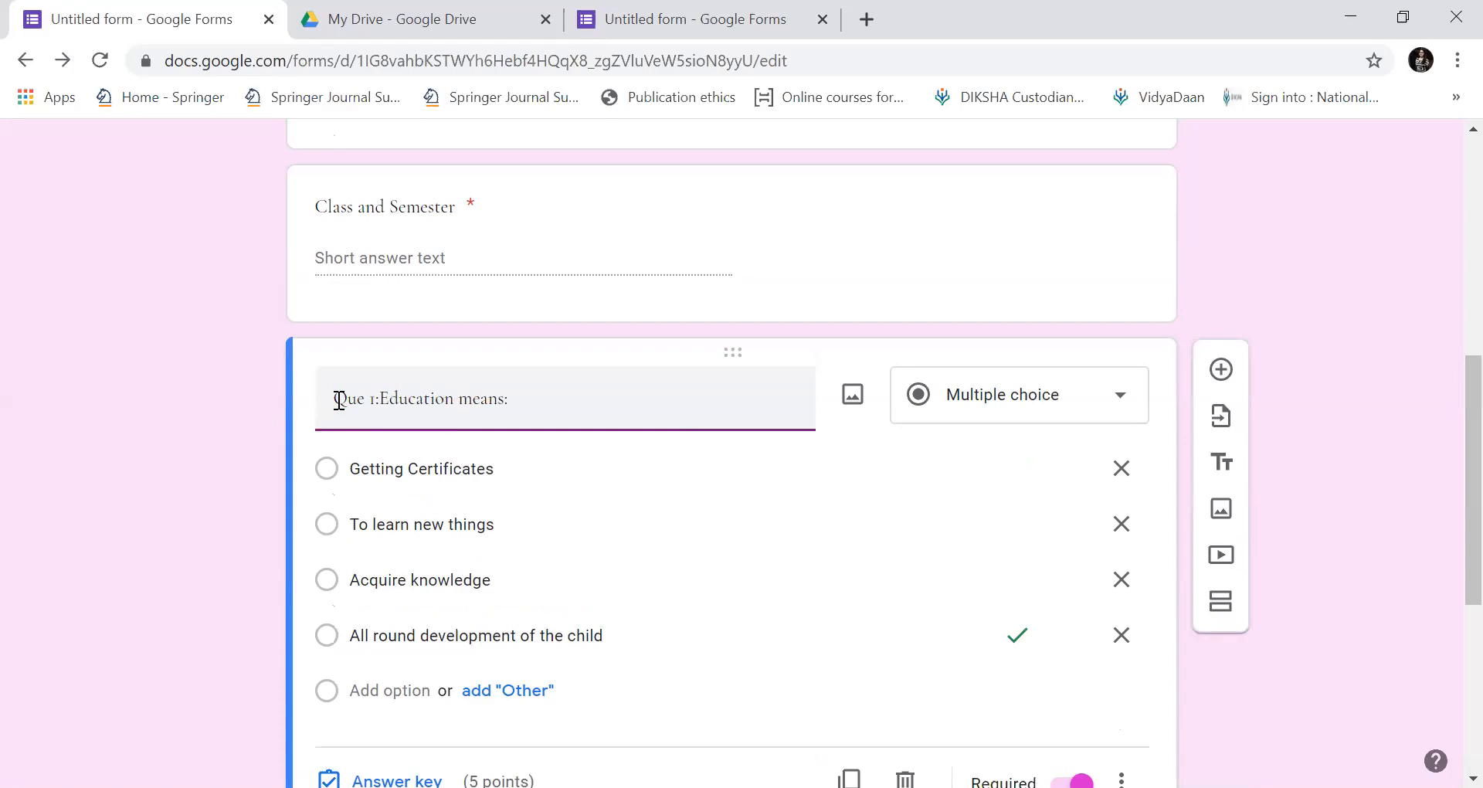
{"action": "key", "text": "BackSpace"}
{"action": "key", "text": "BackSpace"}
{"action": "key", "text": "BackSpace"}
{"action": "type", "text": "1:"}
Prefix the types-of-Education question title with 'Que II:'.
{"action": "scroll", "coordinate": [339, 401], "scroll_direction": "down", "scroll_amount": 2}
{"action": "scroll", "coordinate": [337, 400], "scroll_direction": "down", "scroll_amount": 2}
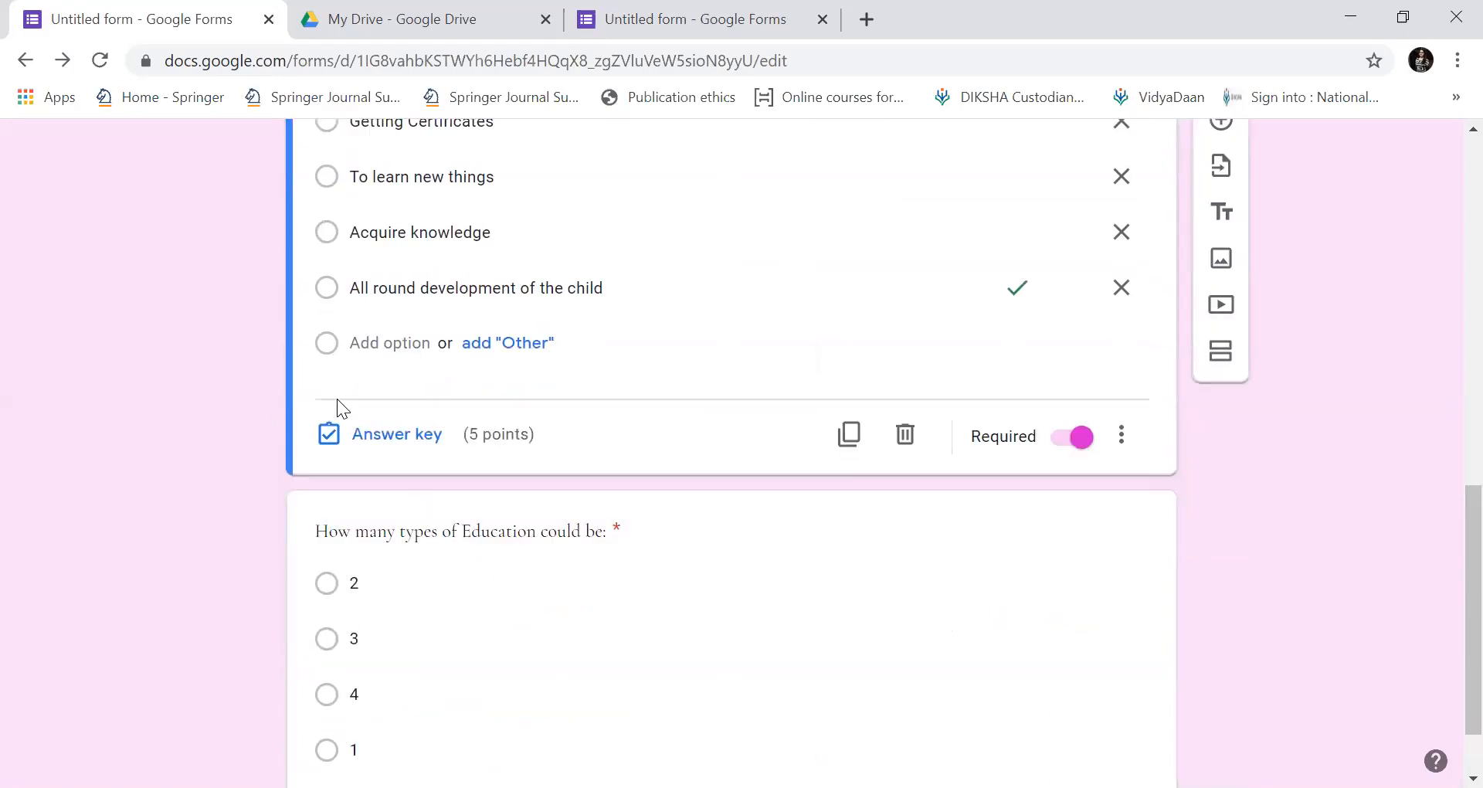
{"action": "scroll", "coordinate": [337, 400], "scroll_direction": "down", "scroll_amount": 2}
{"action": "left_click", "coordinate": [338, 400]}
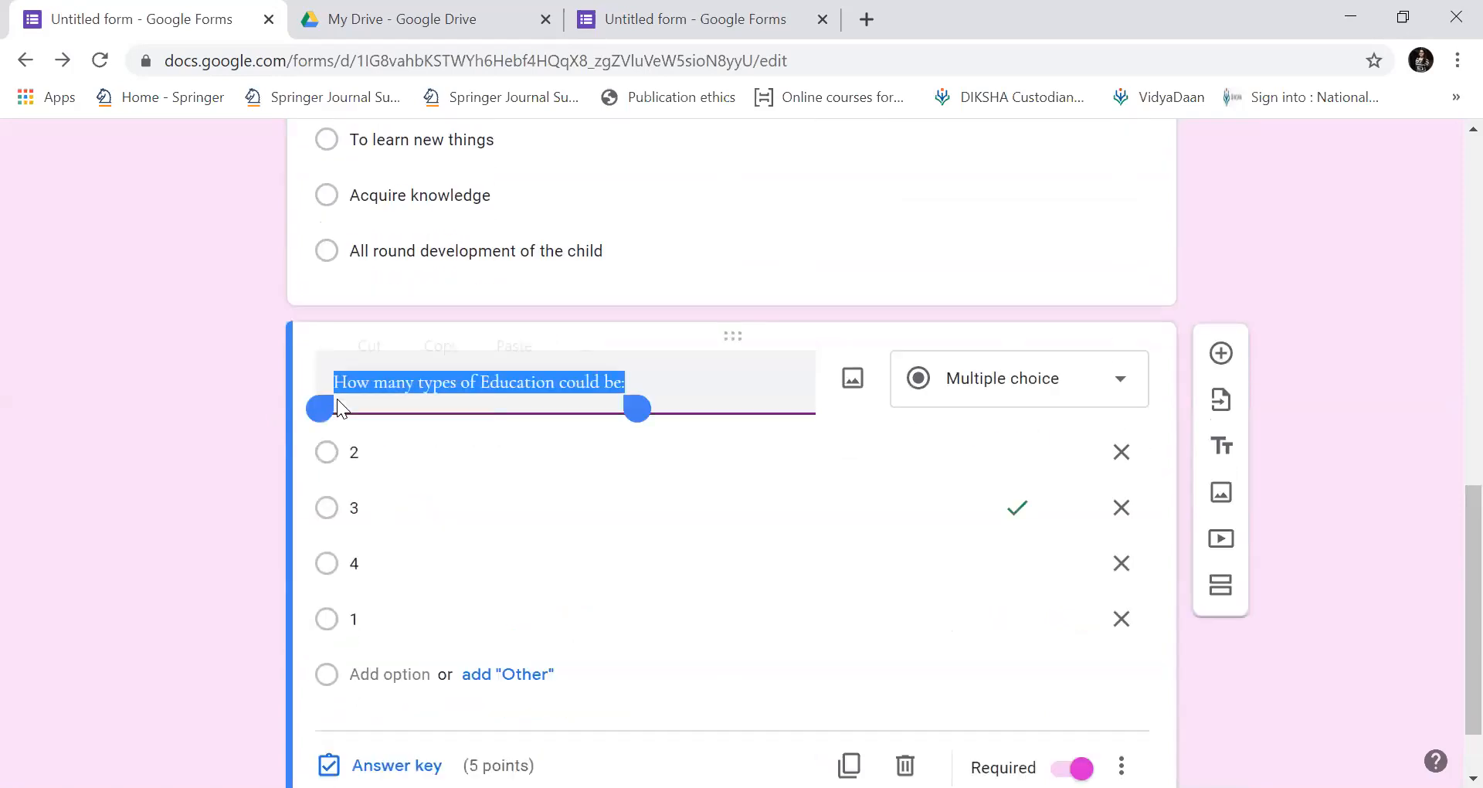
{"action": "double_click", "coordinate": [337, 399]}
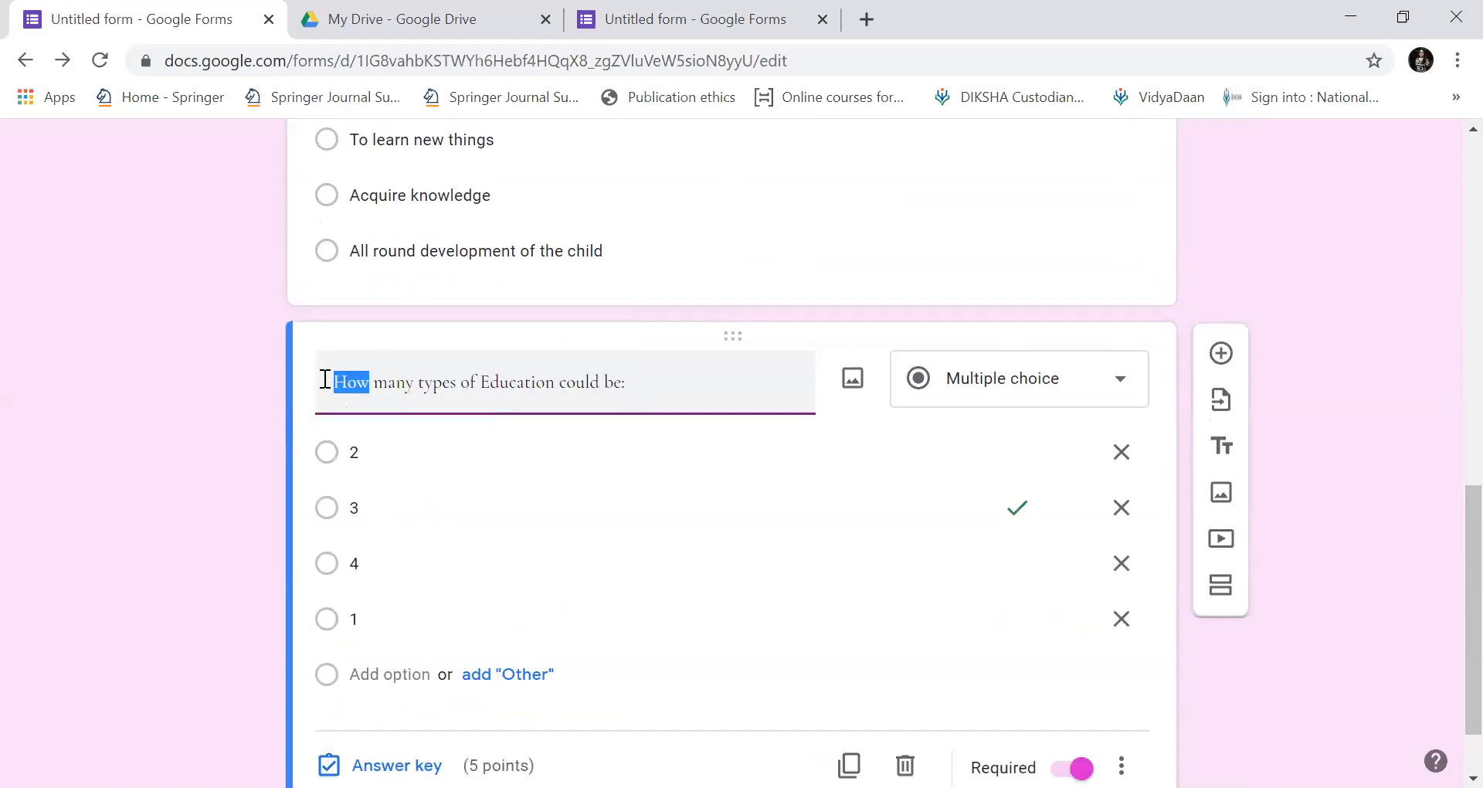
{"action": "left_click", "coordinate": [324, 381]}
{"action": "type", "text": "Que"}
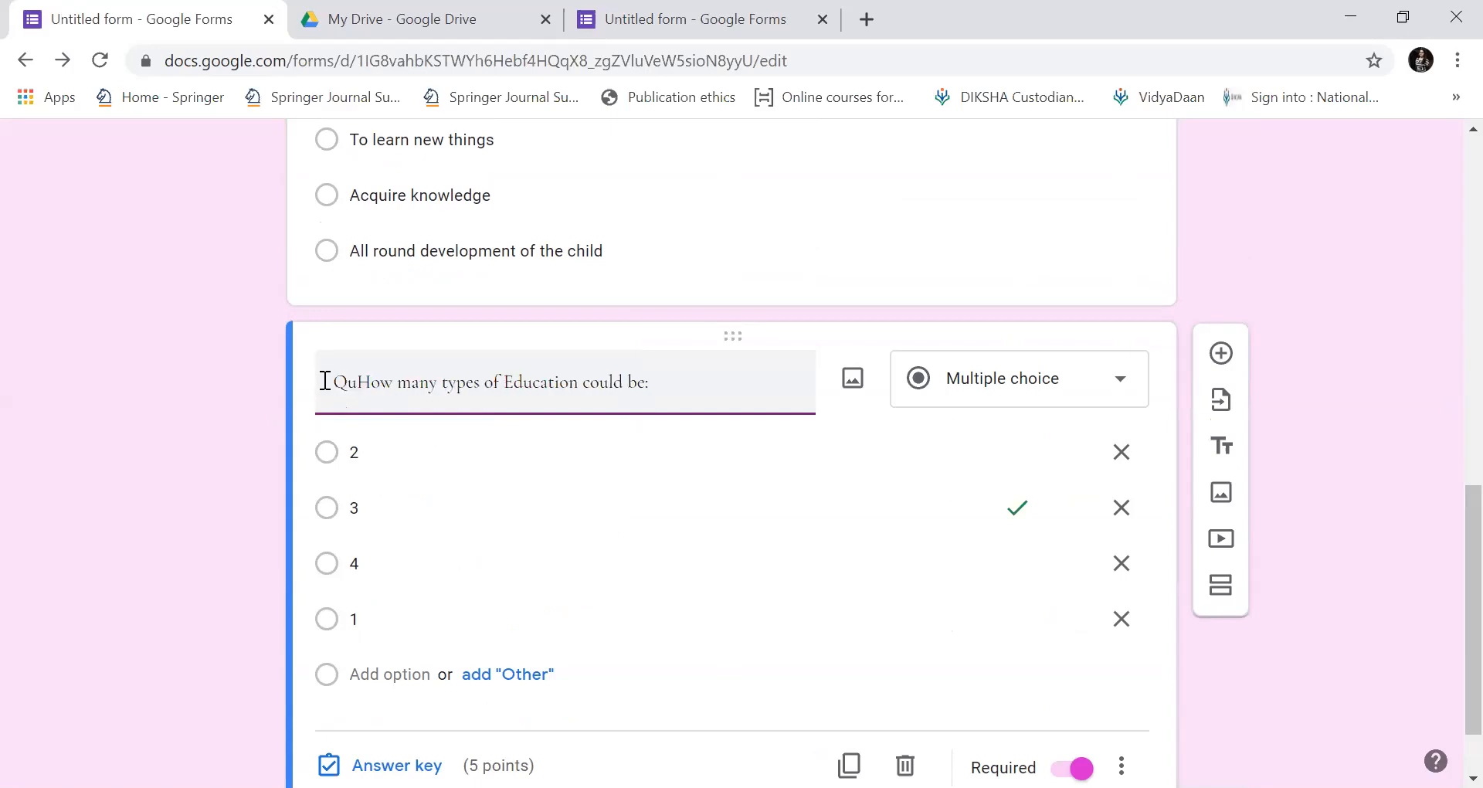
{"action": "type", "text": " II:"}
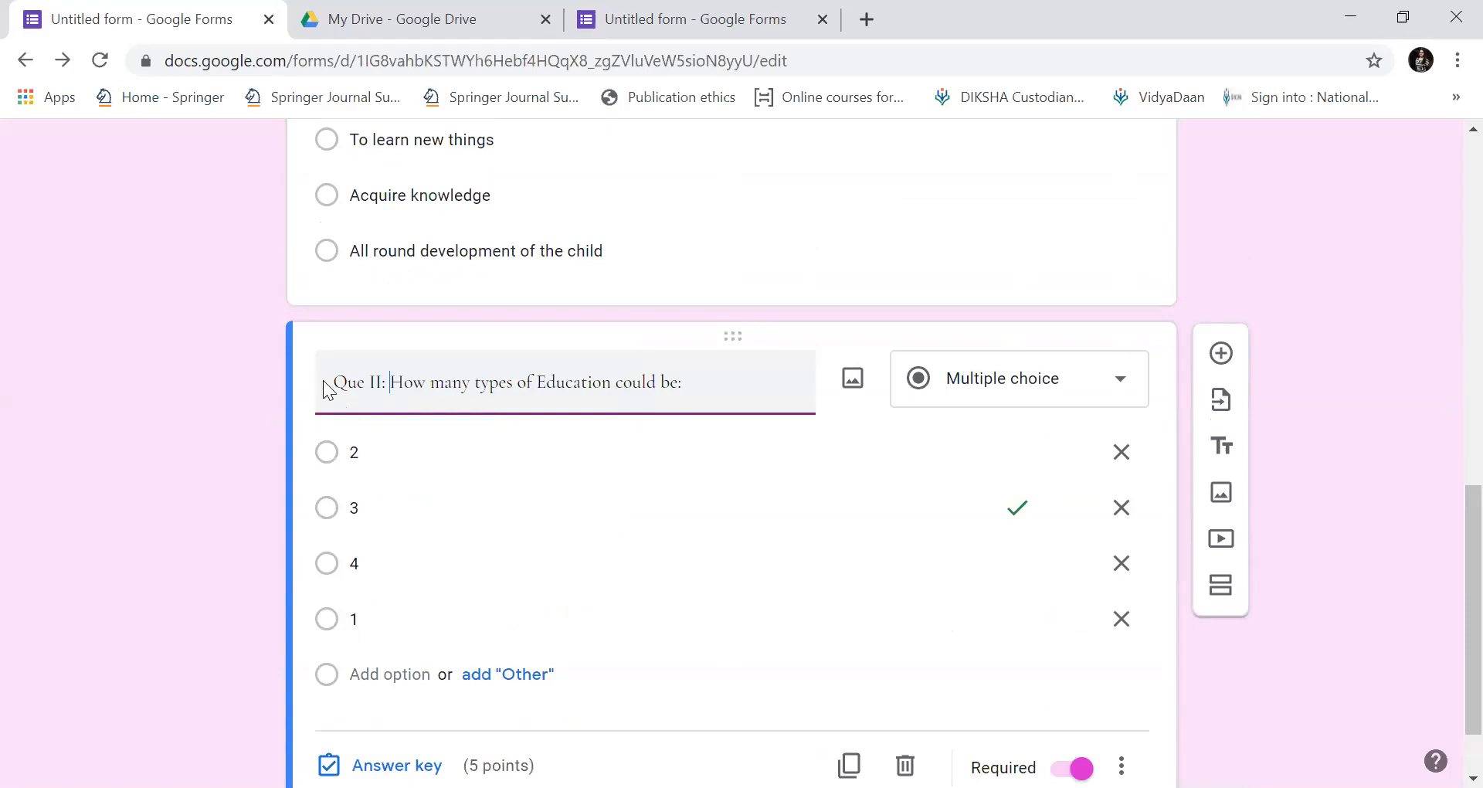
{"action": "scroll", "coordinate": [326, 380], "scroll_direction": "up", "scroll_amount": 1}
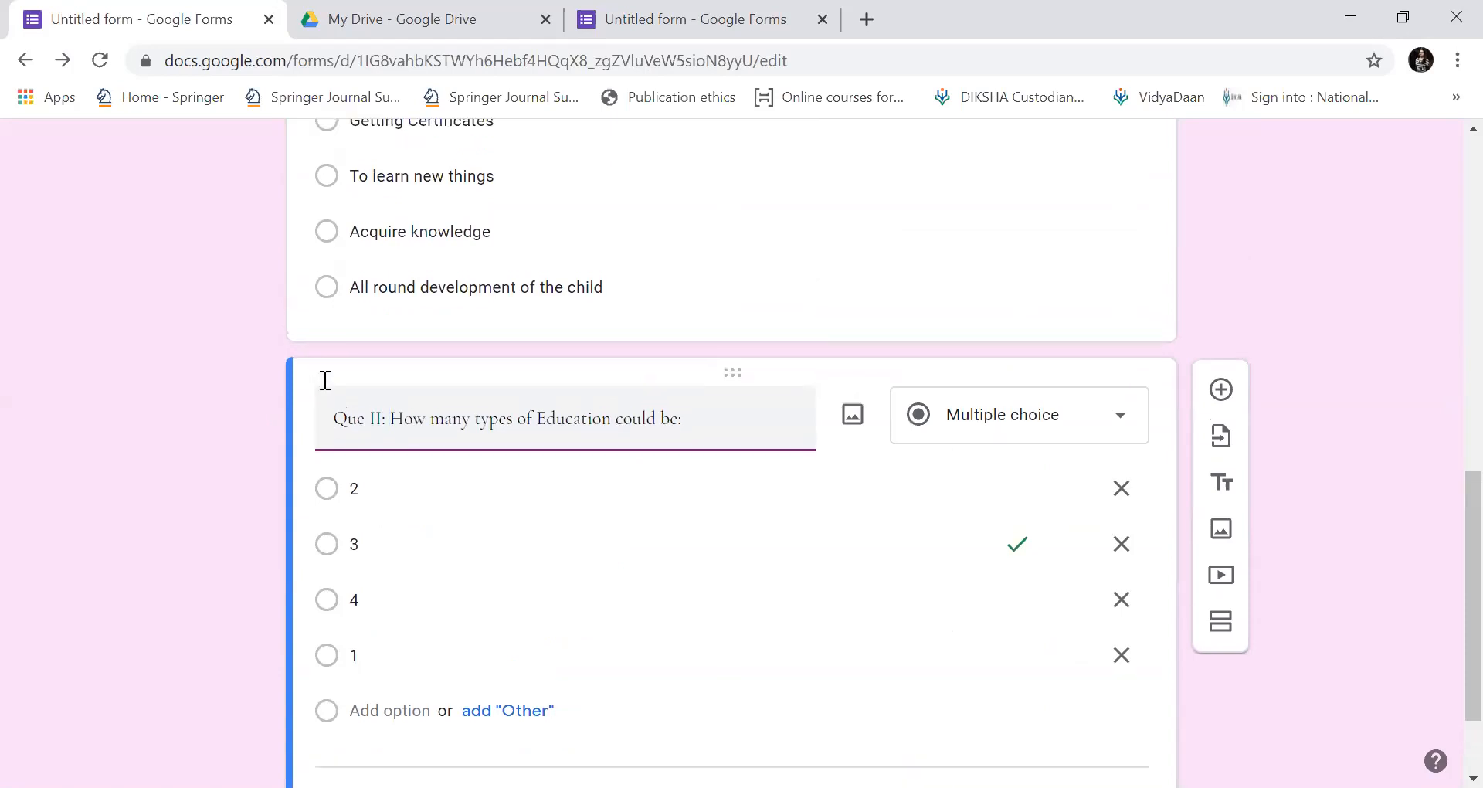
{"action": "scroll", "coordinate": [325, 380], "scroll_direction": "down", "scroll_amount": 3}
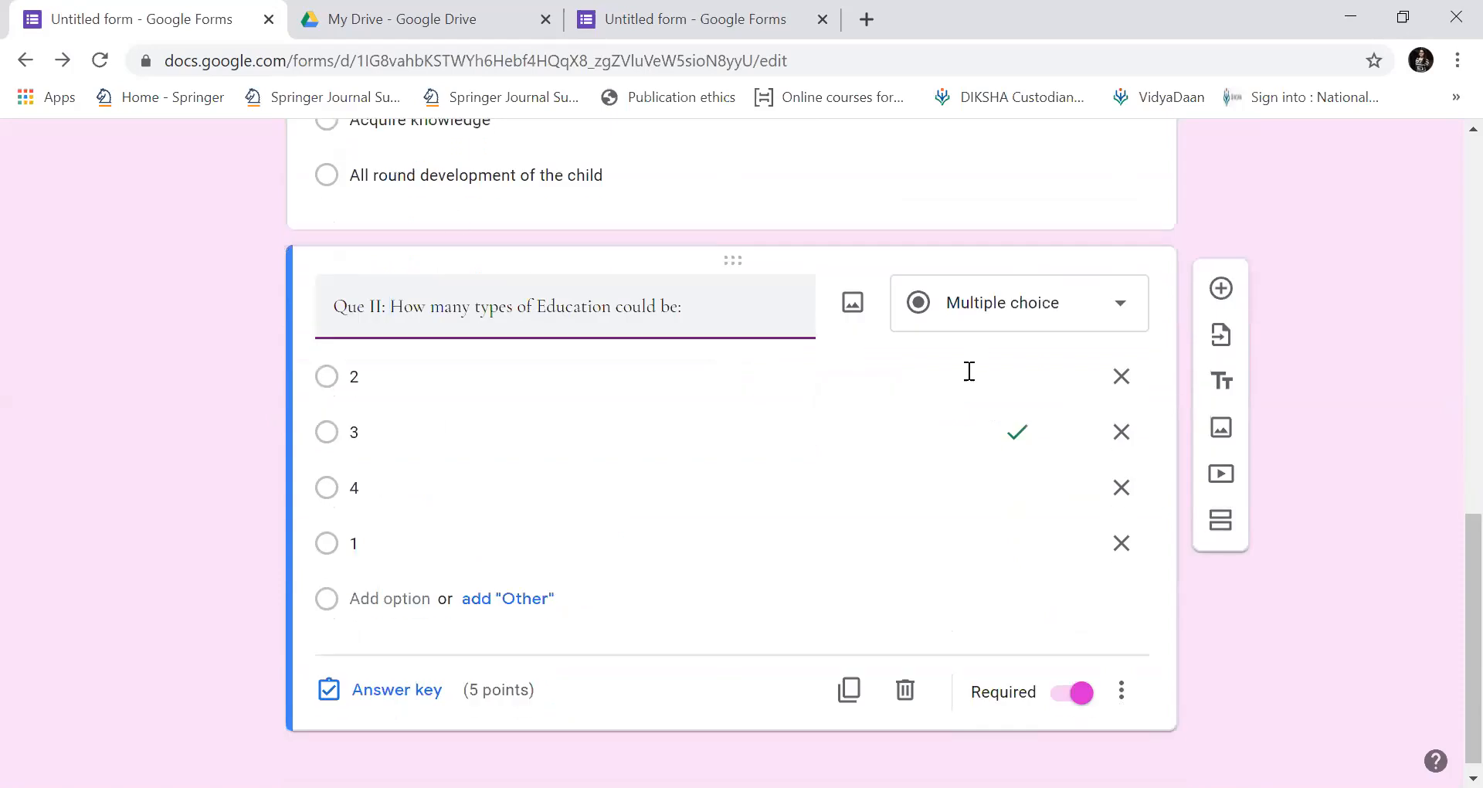
Add a new question below Que II, first titled 'Que III: Define Education'.
{"action": "left_click", "coordinate": [1221, 291]}
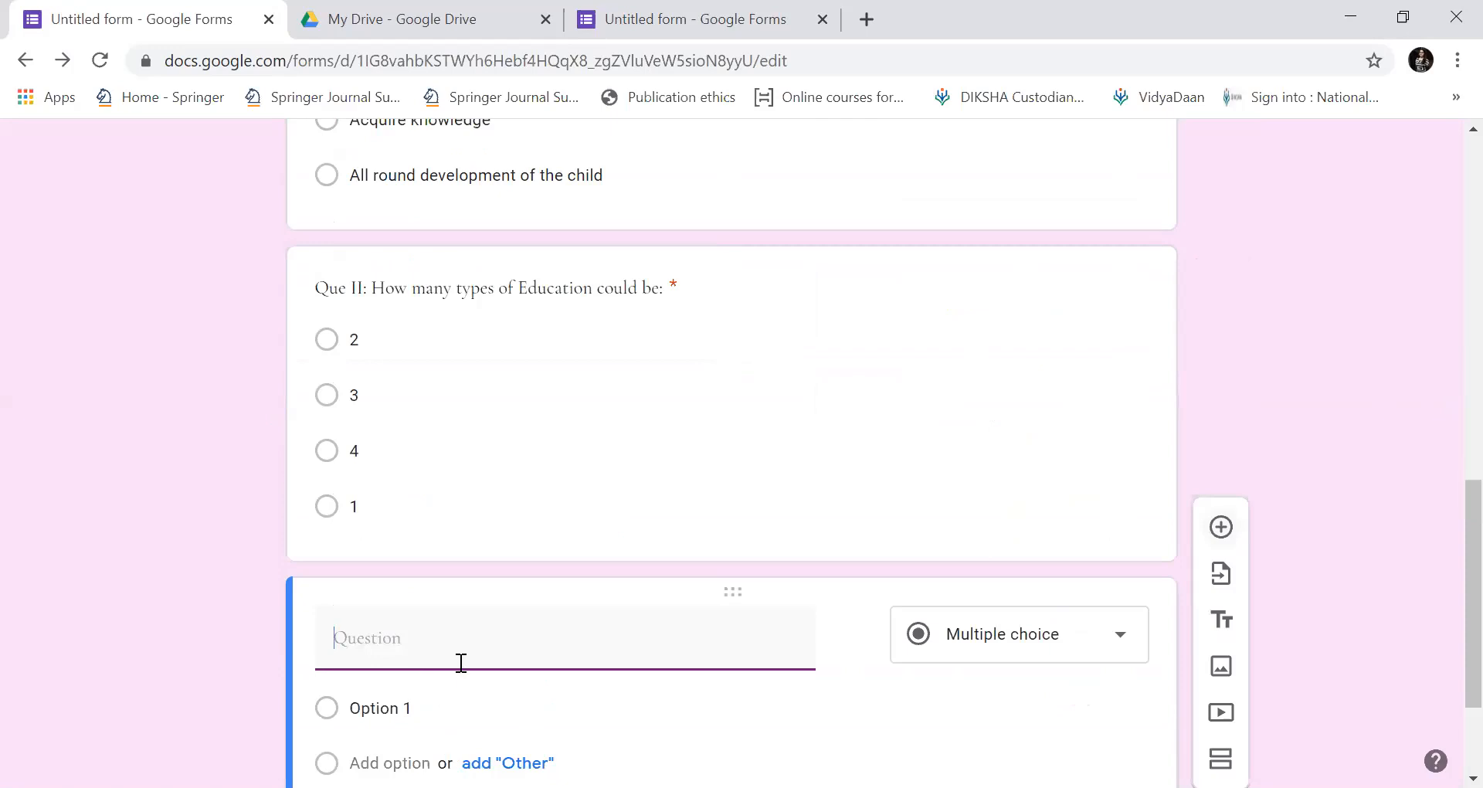
{"action": "type", "text": "Que III"}
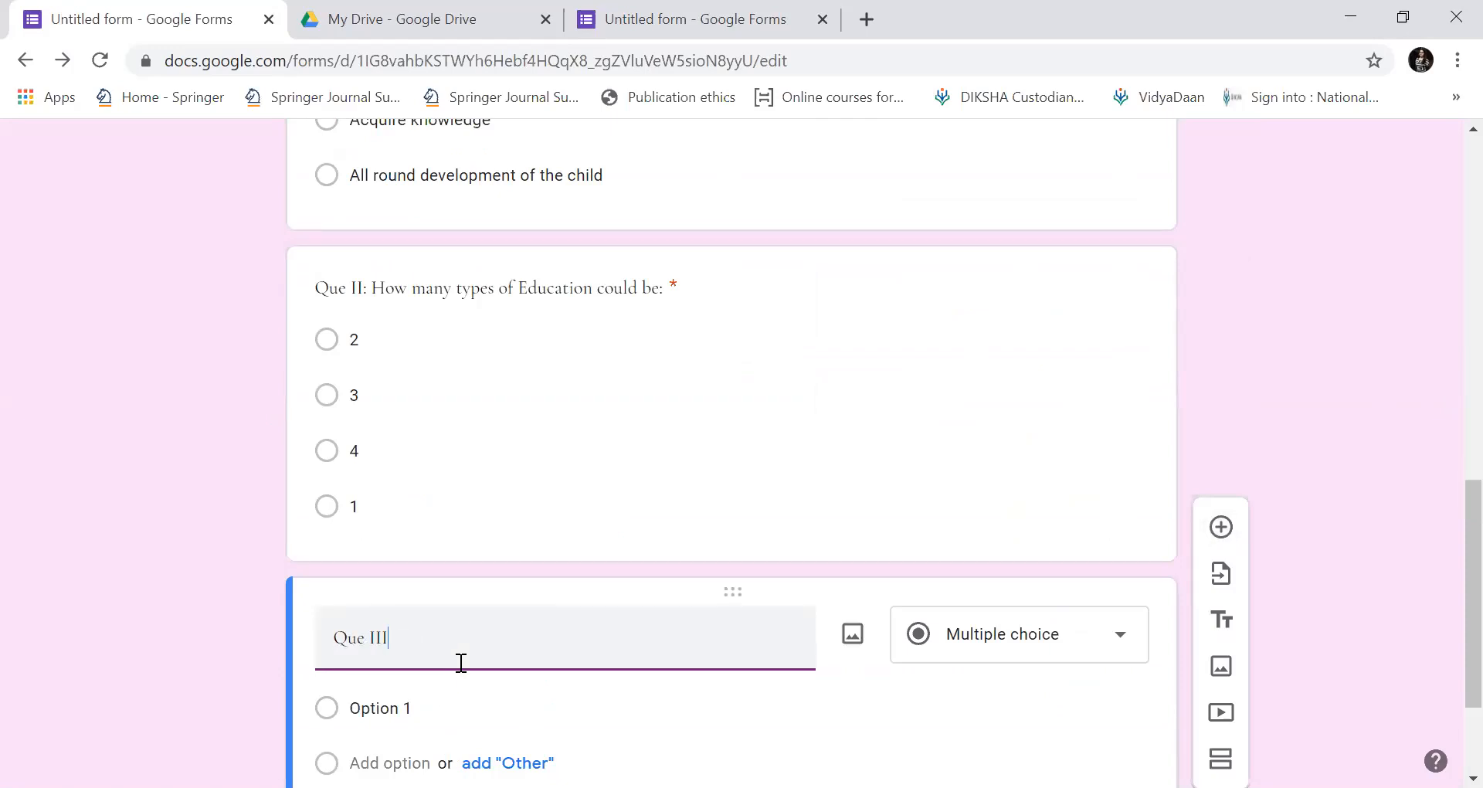
{"action": "type", "text": ": "}
{"action": "type", "text": "Defi"}
{"action": "type", "text": "ne Education"}
{"action": "key", "text": "ctrl+BackSpace"}
{"action": "key", "text": "BackSpace"}
{"action": "key", "text": "BackSpace"}
{"action": "key", "text": "BackSpace"}
{"action": "key", "text": "BackSpace"}
{"action": "type", "text": "What is Ed"}
Reword the new title to 'Que III: Who is Educator'.
{"action": "scroll", "coordinate": [461, 663], "scroll_direction": "up", "scroll_amount": 3}
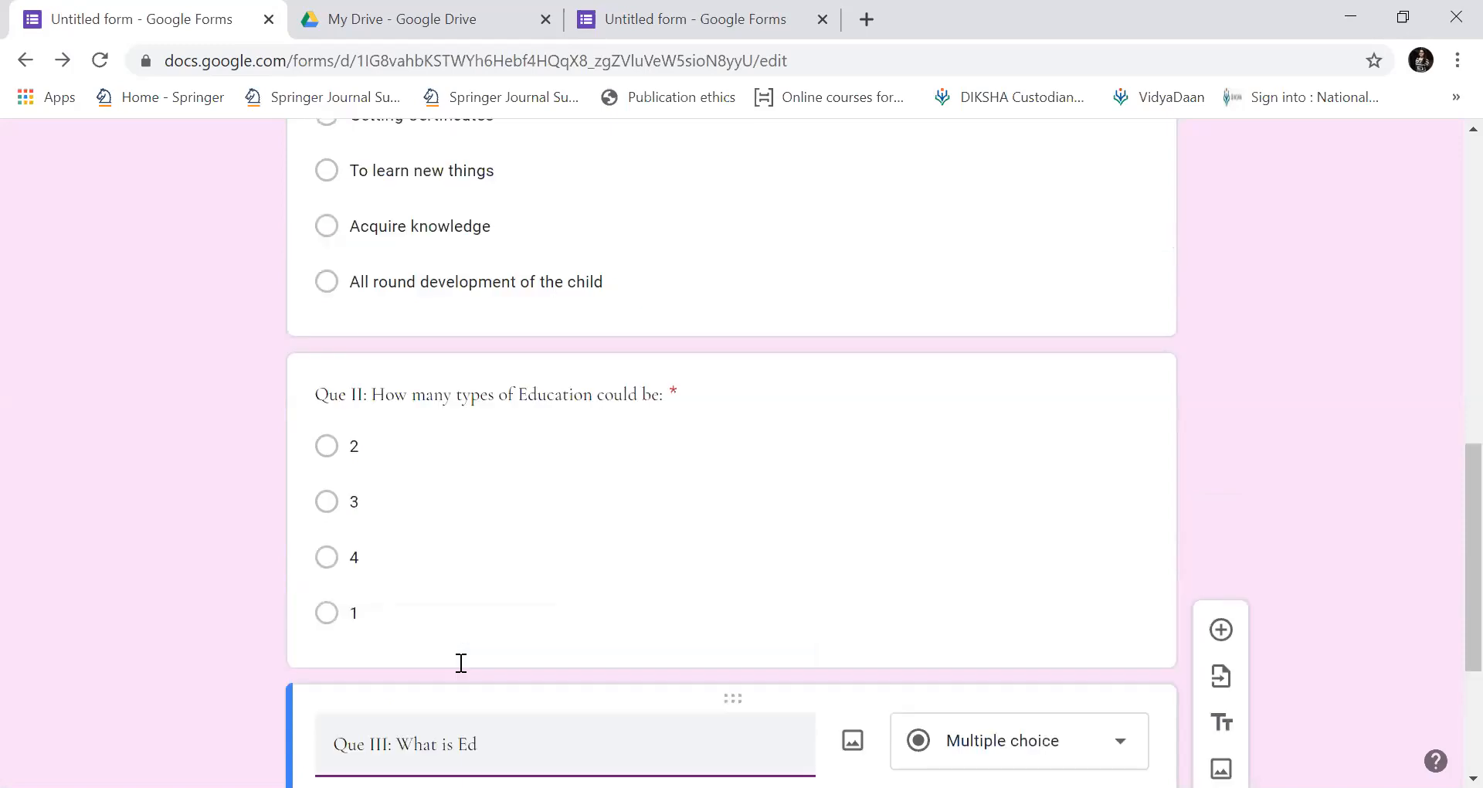
{"action": "scroll", "coordinate": [461, 663], "scroll_direction": "down", "scroll_amount": 1}
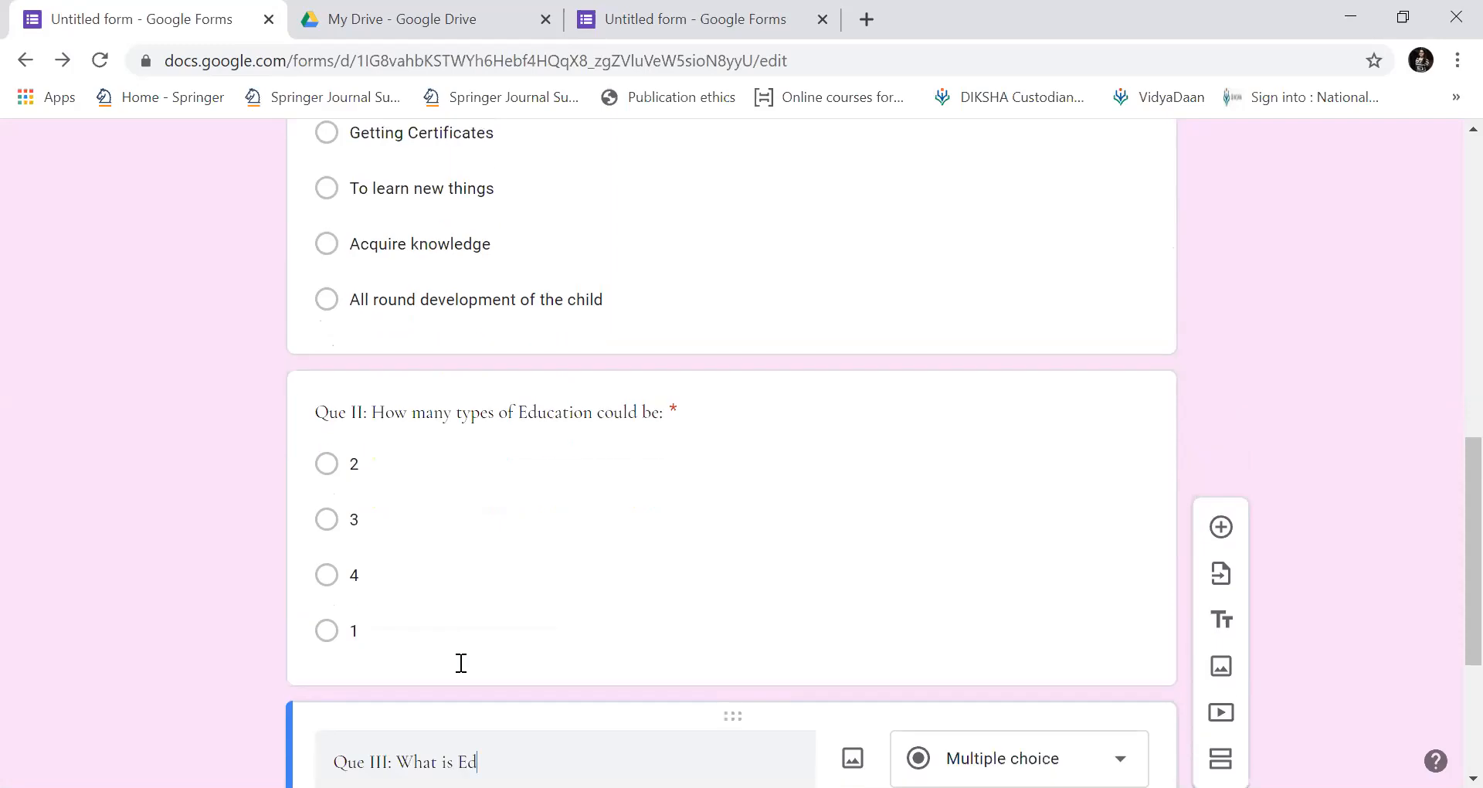
{"action": "scroll", "coordinate": [461, 662], "scroll_direction": "down", "scroll_amount": 1}
{"action": "key", "text": "BackSpace"}
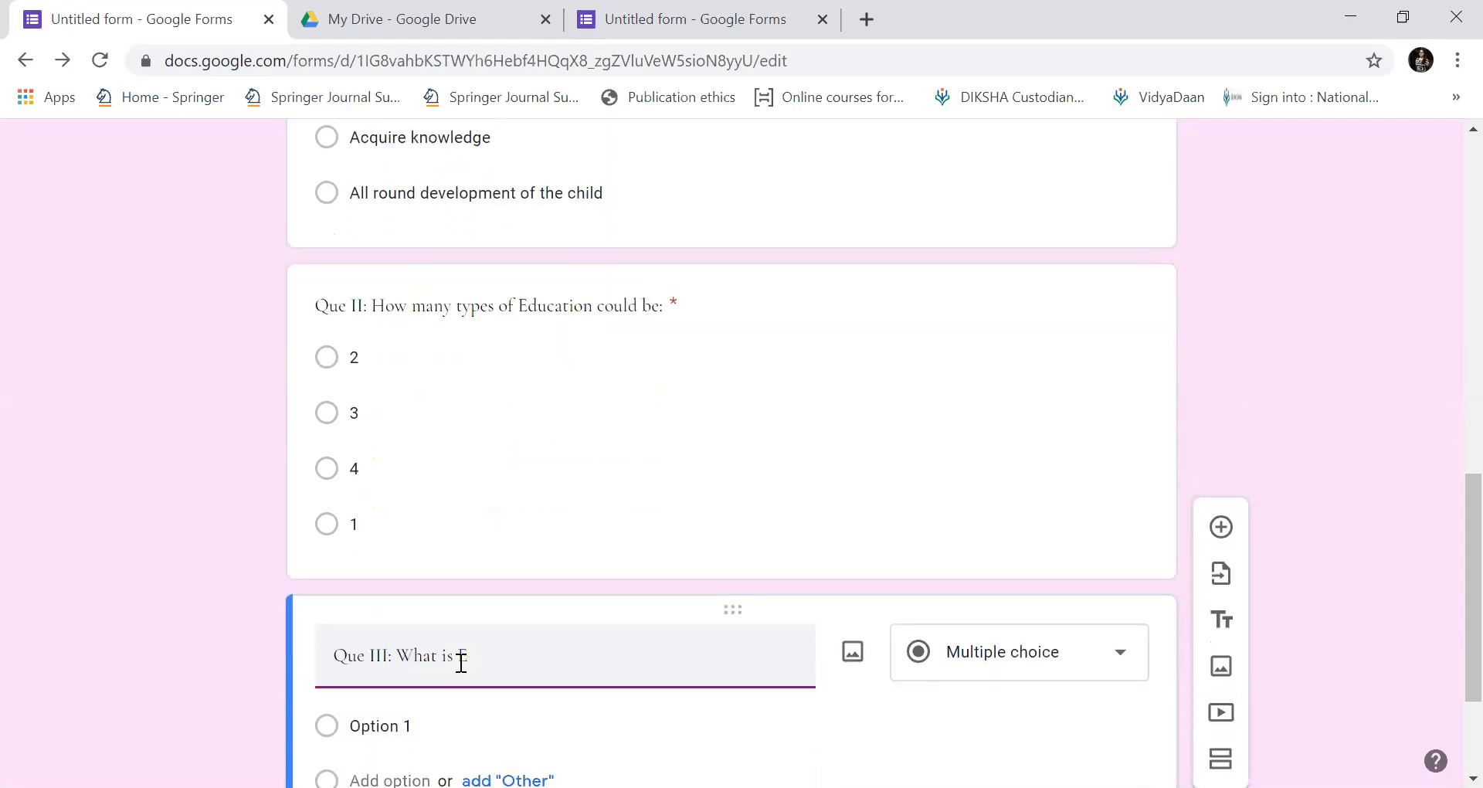
{"action": "key", "text": "BackSpace"}
{"action": "key", "text": "BackSpace"}
{"action": "key", "text": "BackSpace"}
{"action": "key", "text": "BackSpace"}
{"action": "key", "text": "BackSpace"}
{"action": "key", "text": "BackSpace"}
{"action": "key", "text": "BackSpace"}
{"action": "key", "text": "BackSpace"}
{"action": "key", "text": "BackSpace"}
{"action": "type", "text": "Whi"}
{"action": "key", "text": "BackSpace"}
{"action": "type", "text": "o is Educat"}
{"action": "scroll", "coordinate": [461, 663], "scroll_direction": "down", "scroll_amount": 2}
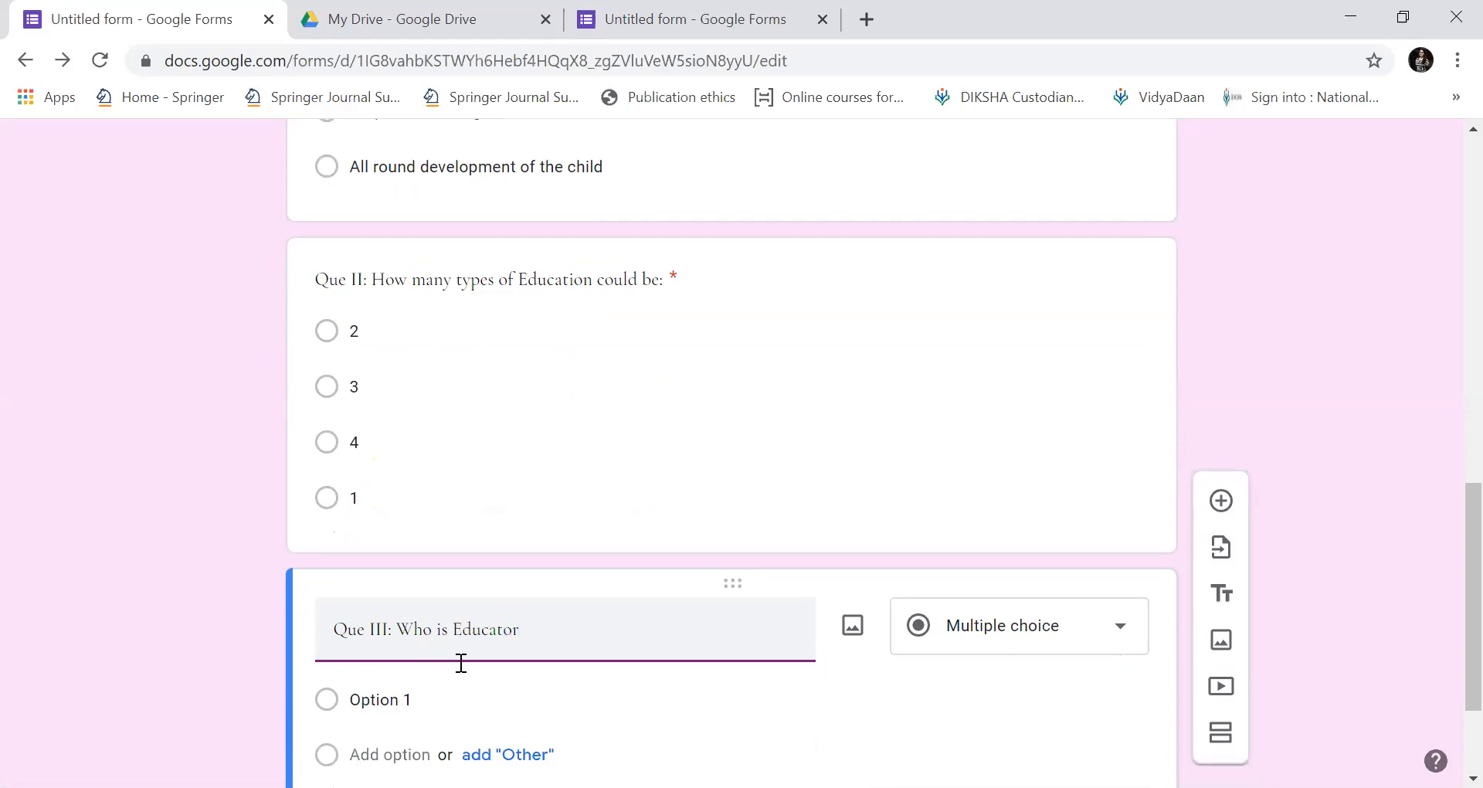
{"action": "left_click", "coordinate": [461, 663]}
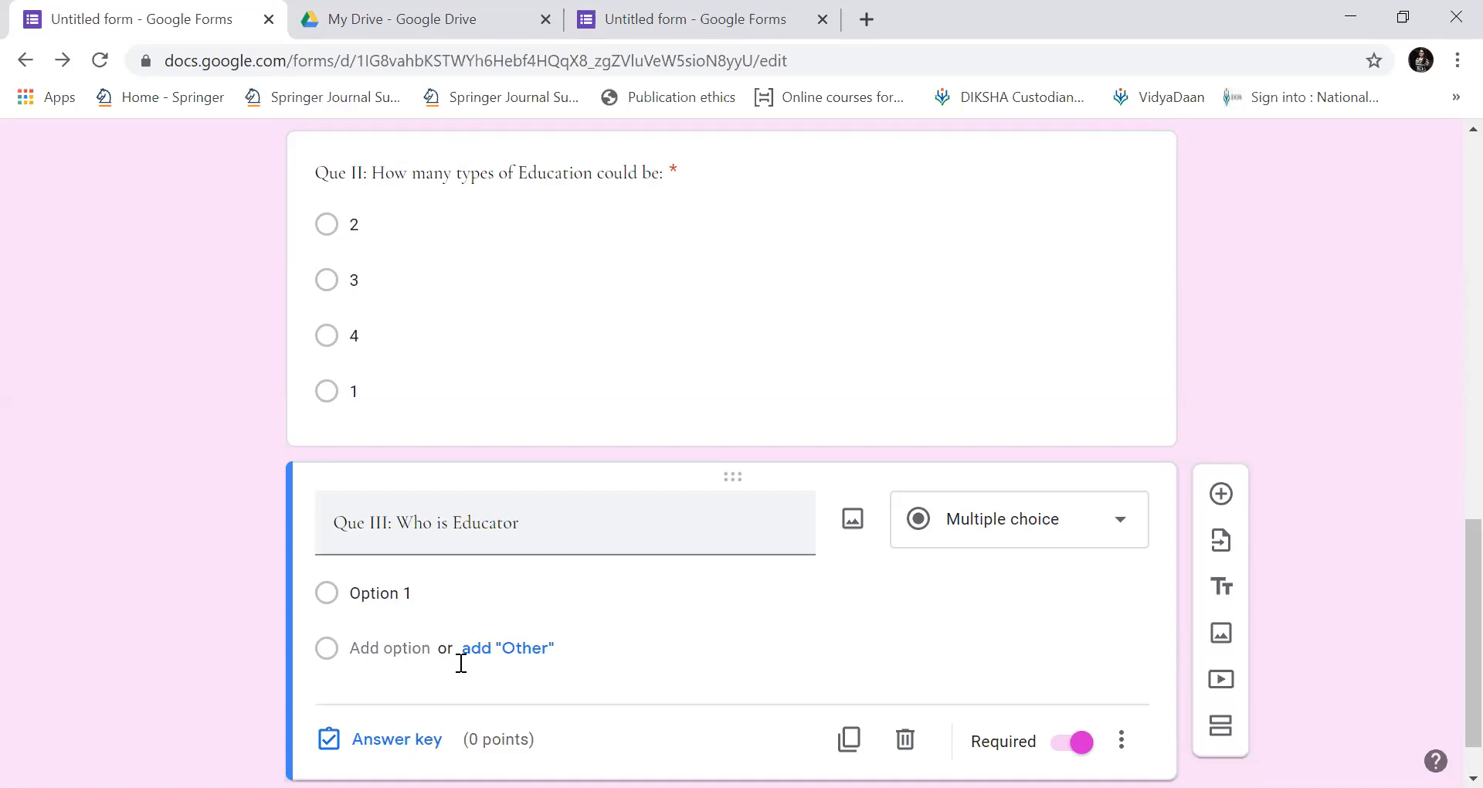
Make Que III a short-answer question with 'Teacher' as the accepted answer.
{"action": "left_click", "coordinate": [1112, 520]}
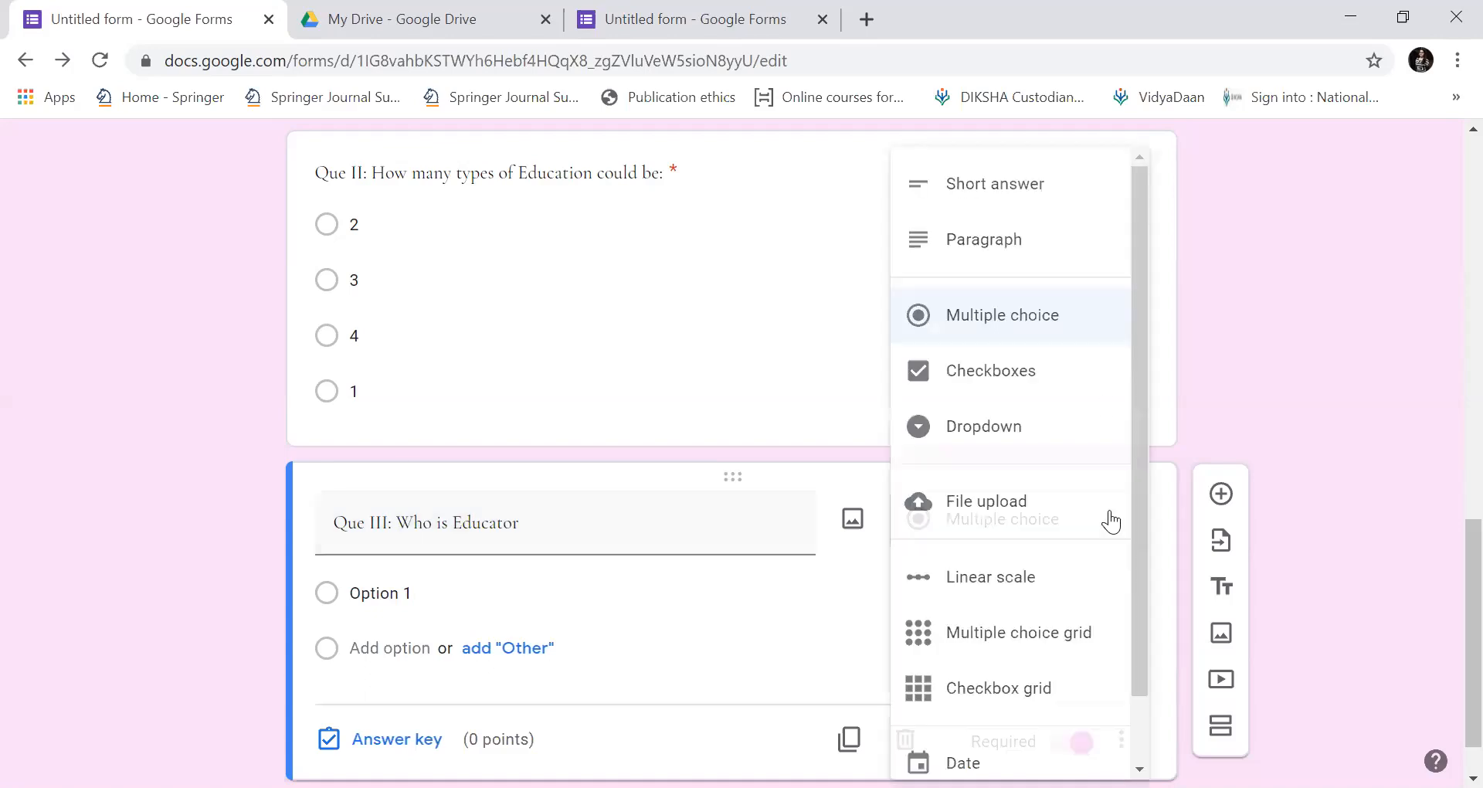
{"action": "left_click", "coordinate": [1045, 189]}
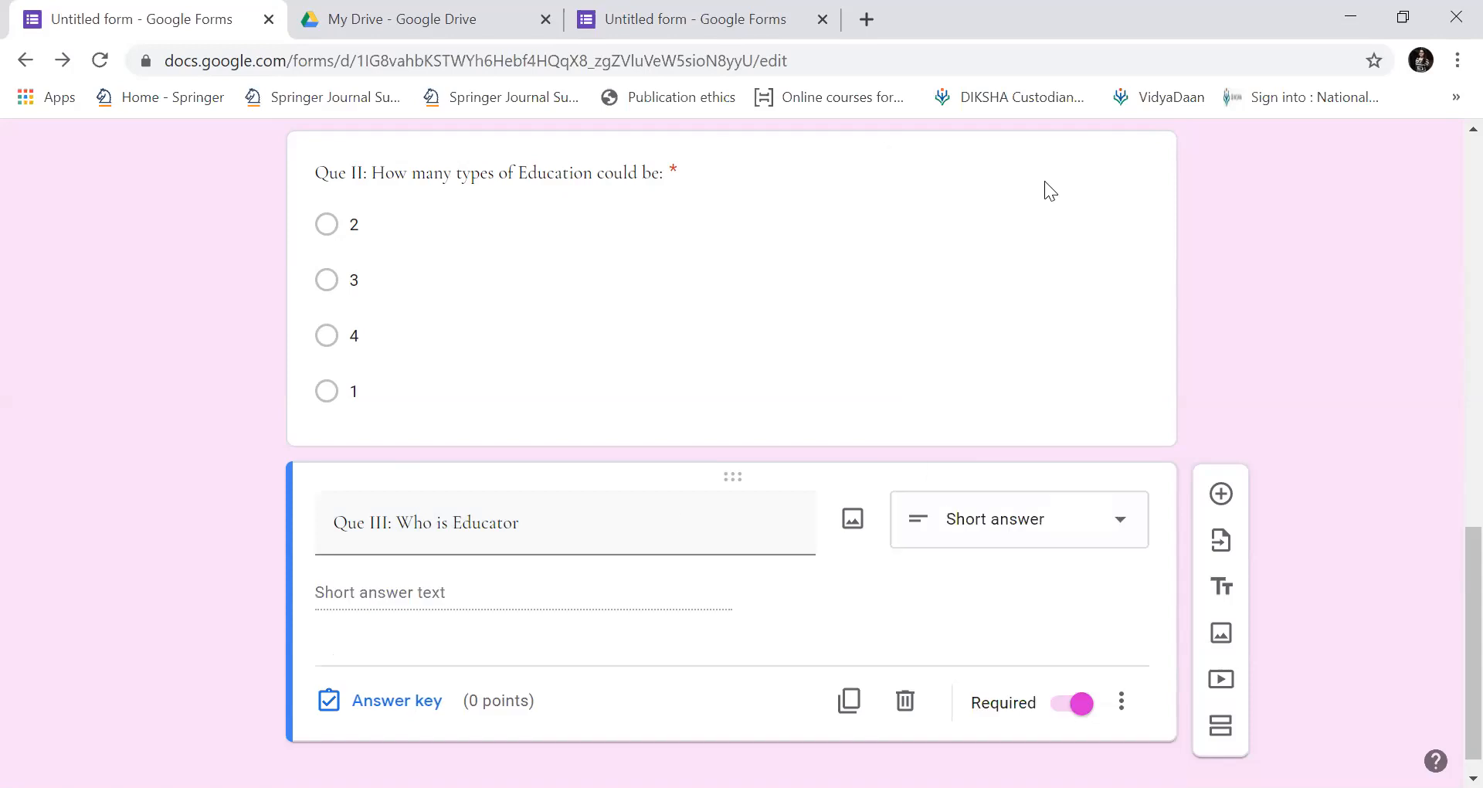
{"action": "left_click", "coordinate": [432, 719]}
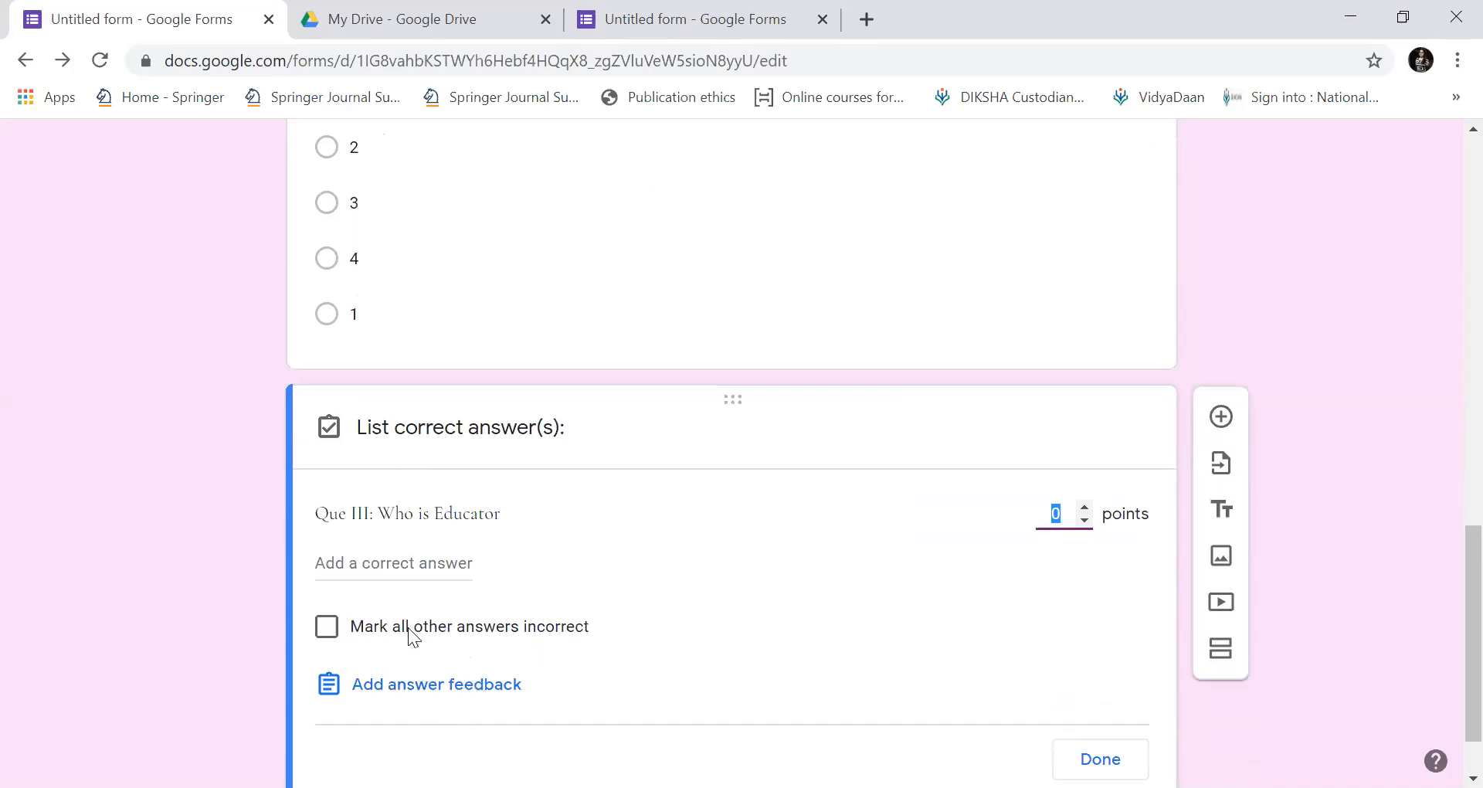
{"action": "left_click", "coordinate": [417, 562]}
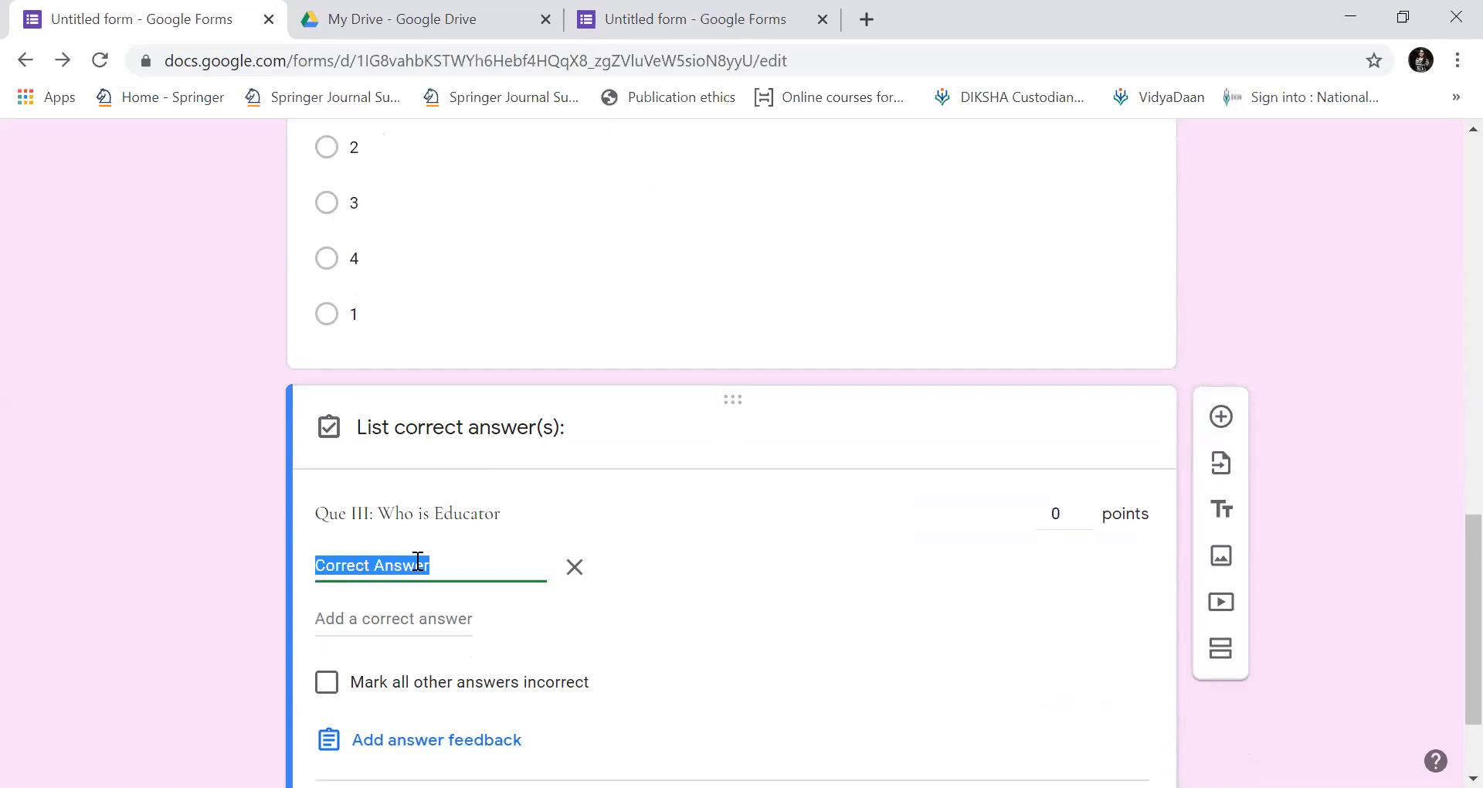
{"action": "type", "text": "Teacher"}
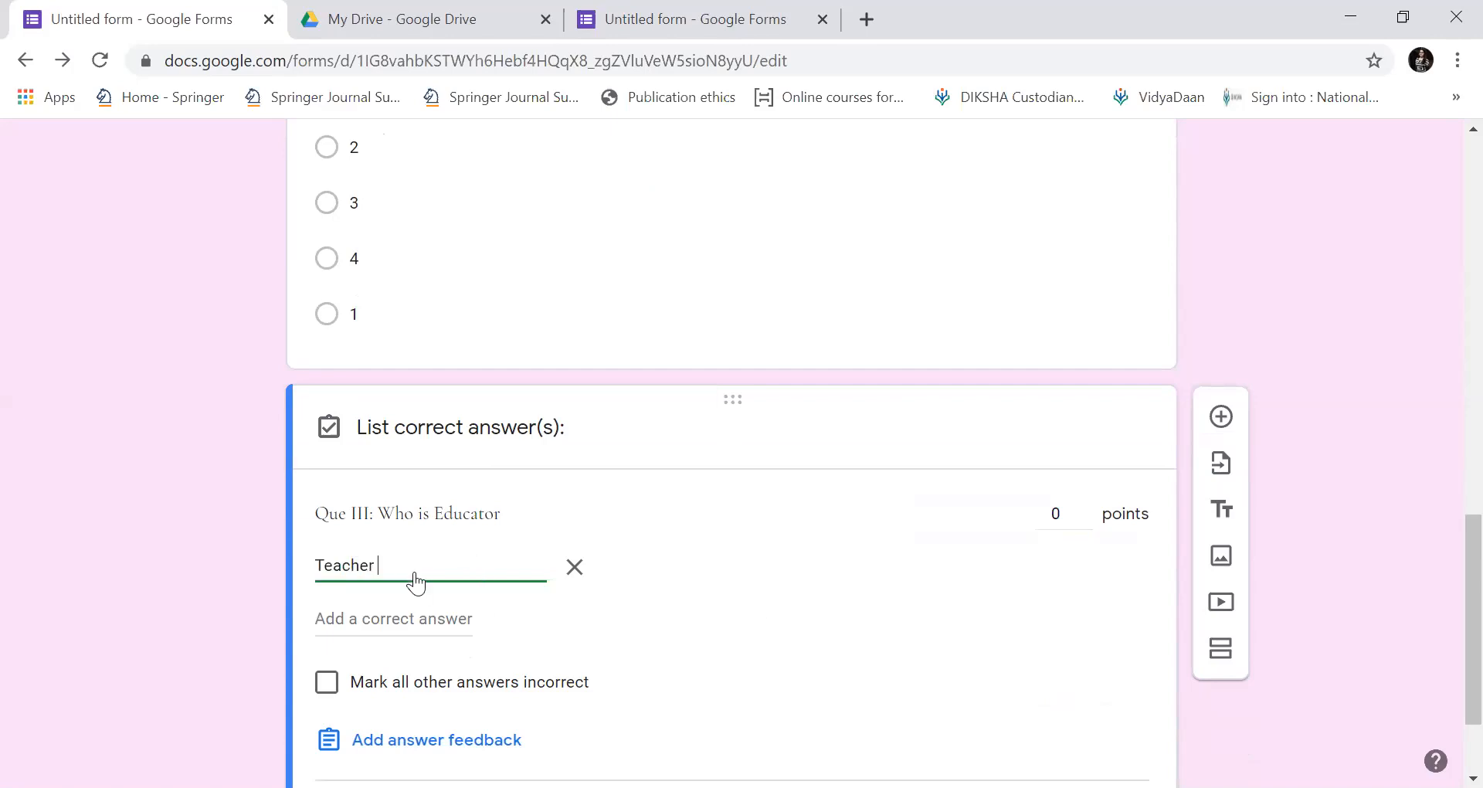
Give Que III 5 points, leave other answers not marked incorrect, and save the answer key.
{"action": "left_click", "coordinate": [1056, 517]}
{"action": "type", "text": "5"}
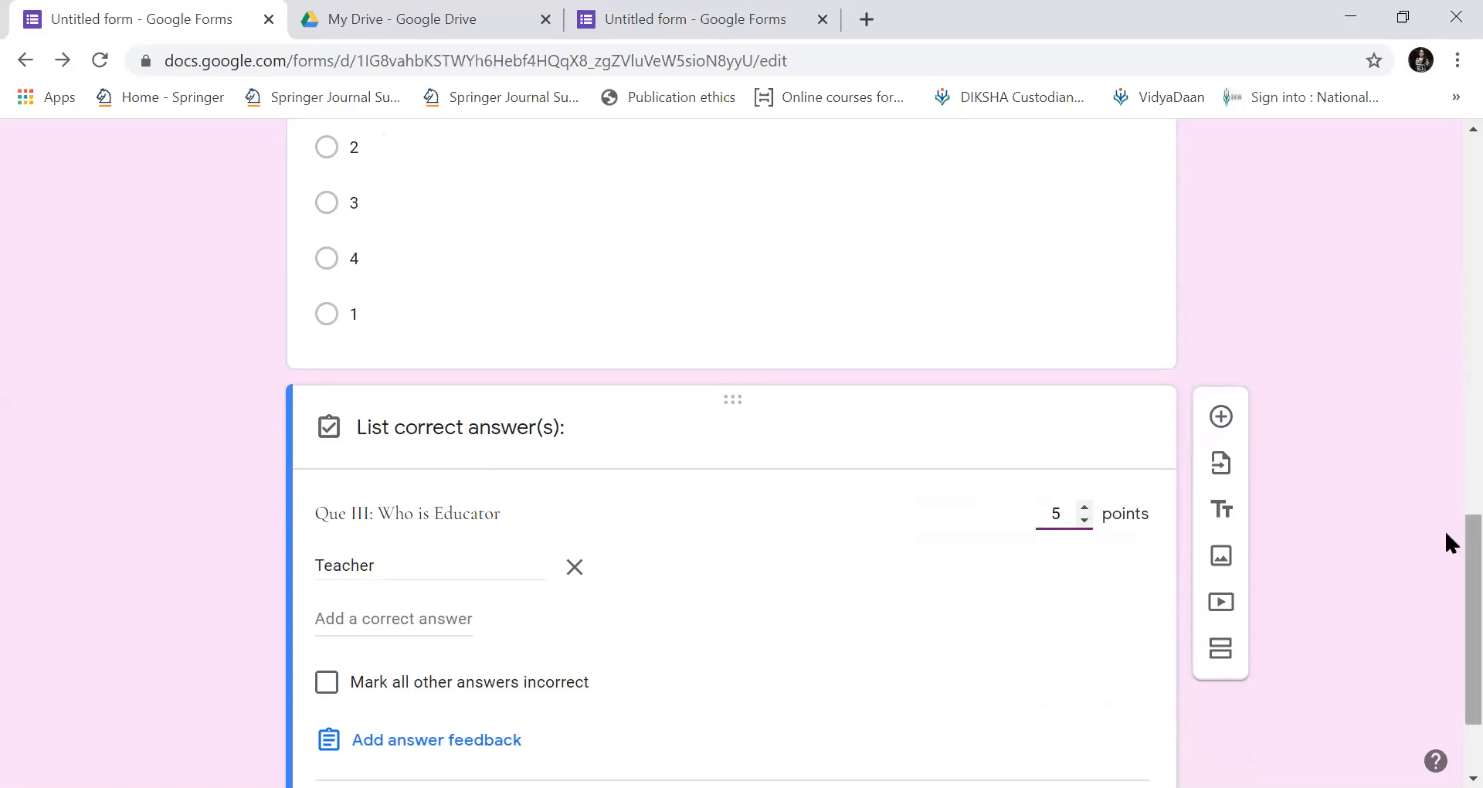
{"action": "scroll", "coordinate": [1444, 529], "scroll_direction": "down", "scroll_amount": 2}
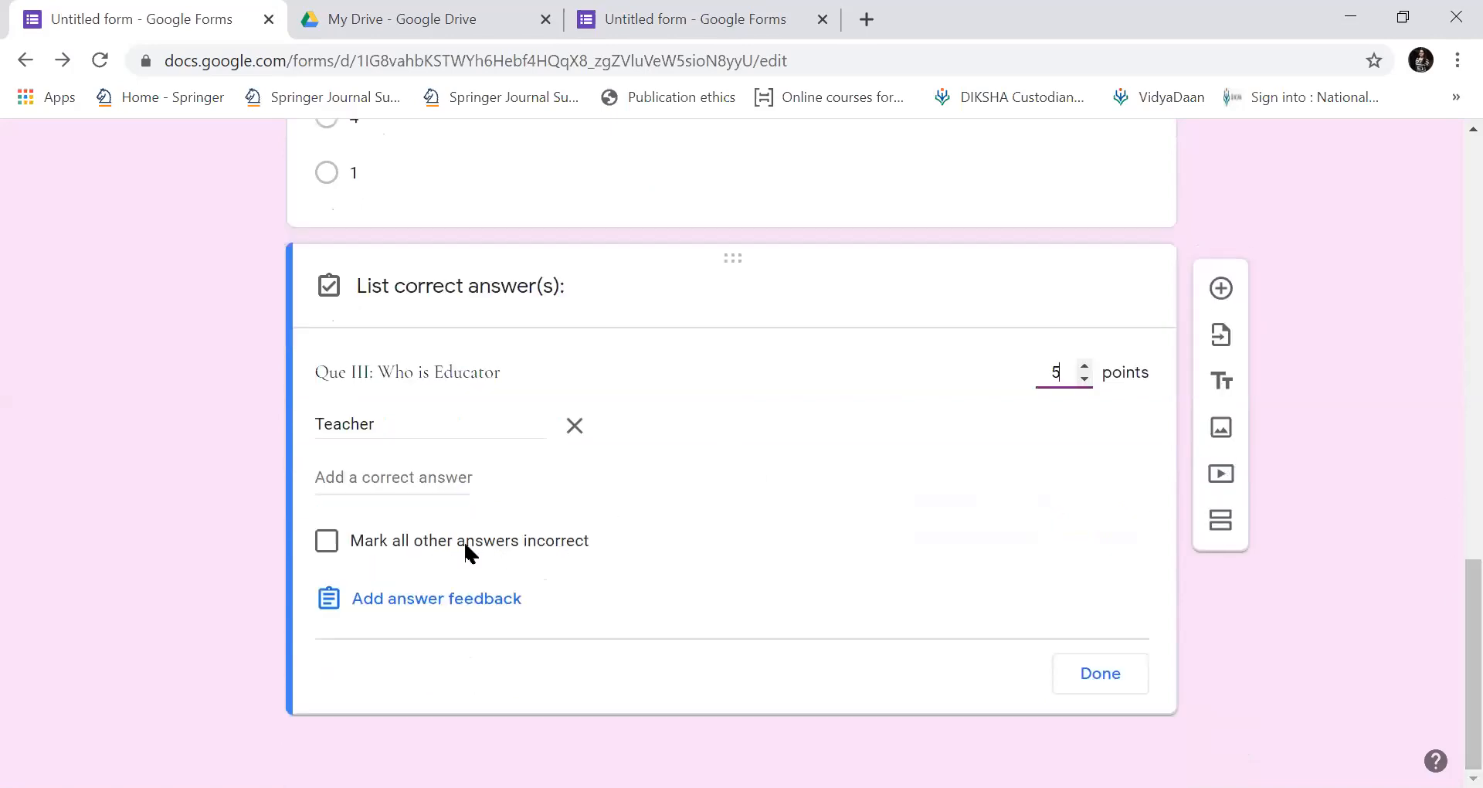
{"action": "left_click", "coordinate": [329, 551]}
{"action": "left_click", "coordinate": [329, 550]}
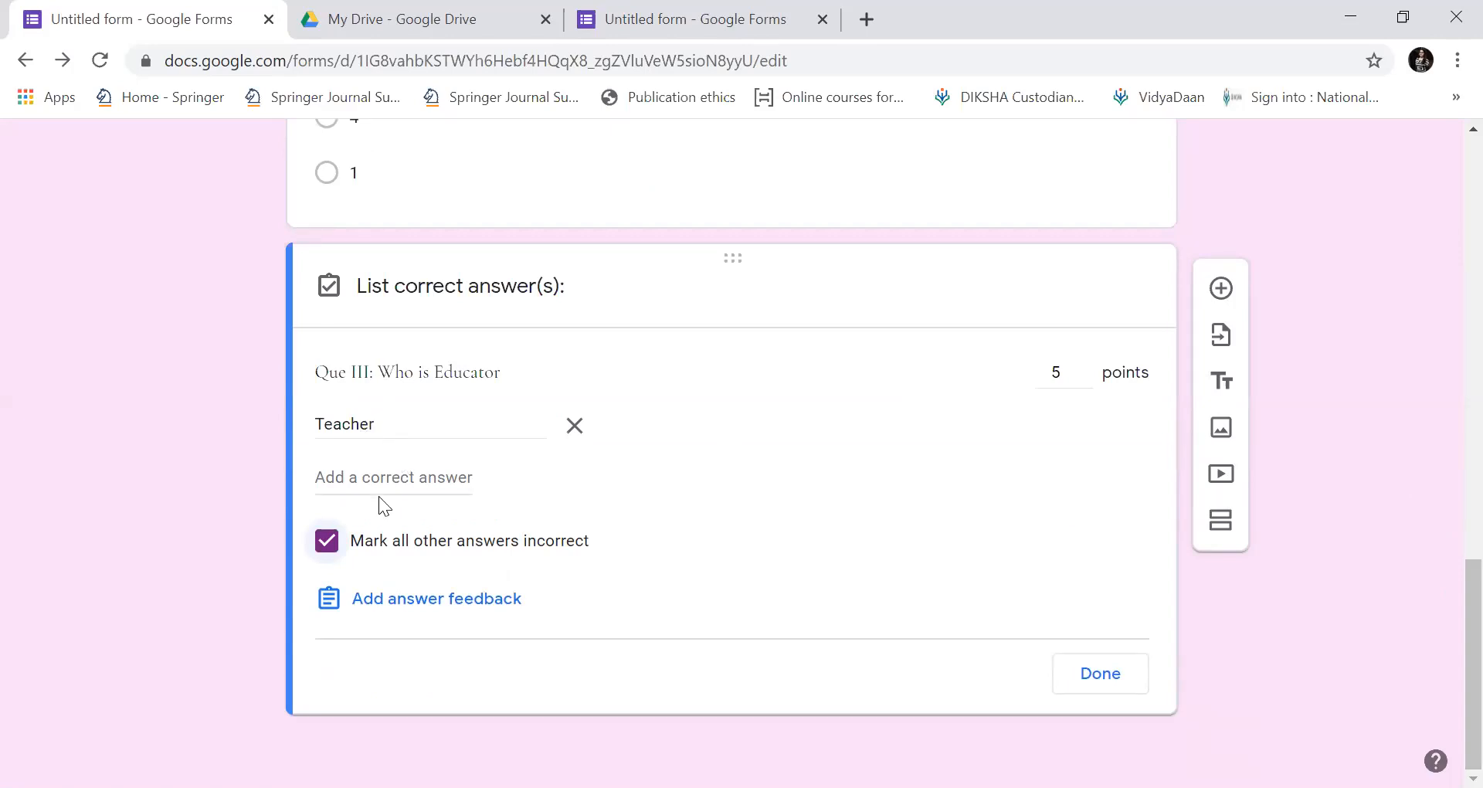
{"action": "left_click", "coordinate": [328, 542]}
{"action": "left_click", "coordinate": [1113, 672]}
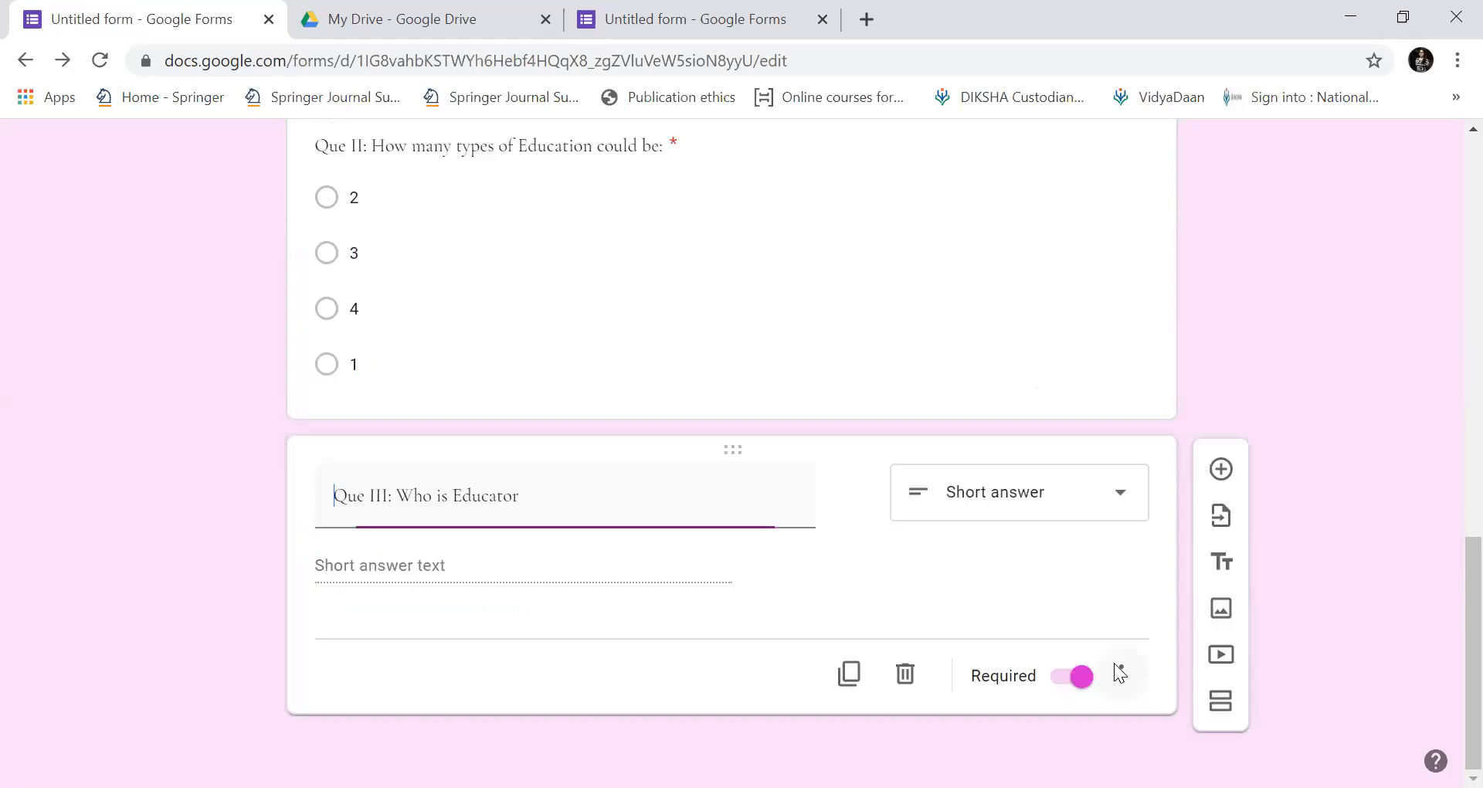
Add Que IV 'Education plays an important role in the development of the nation:', fixing the spelling.
{"action": "left_click", "coordinate": [1222, 466]}
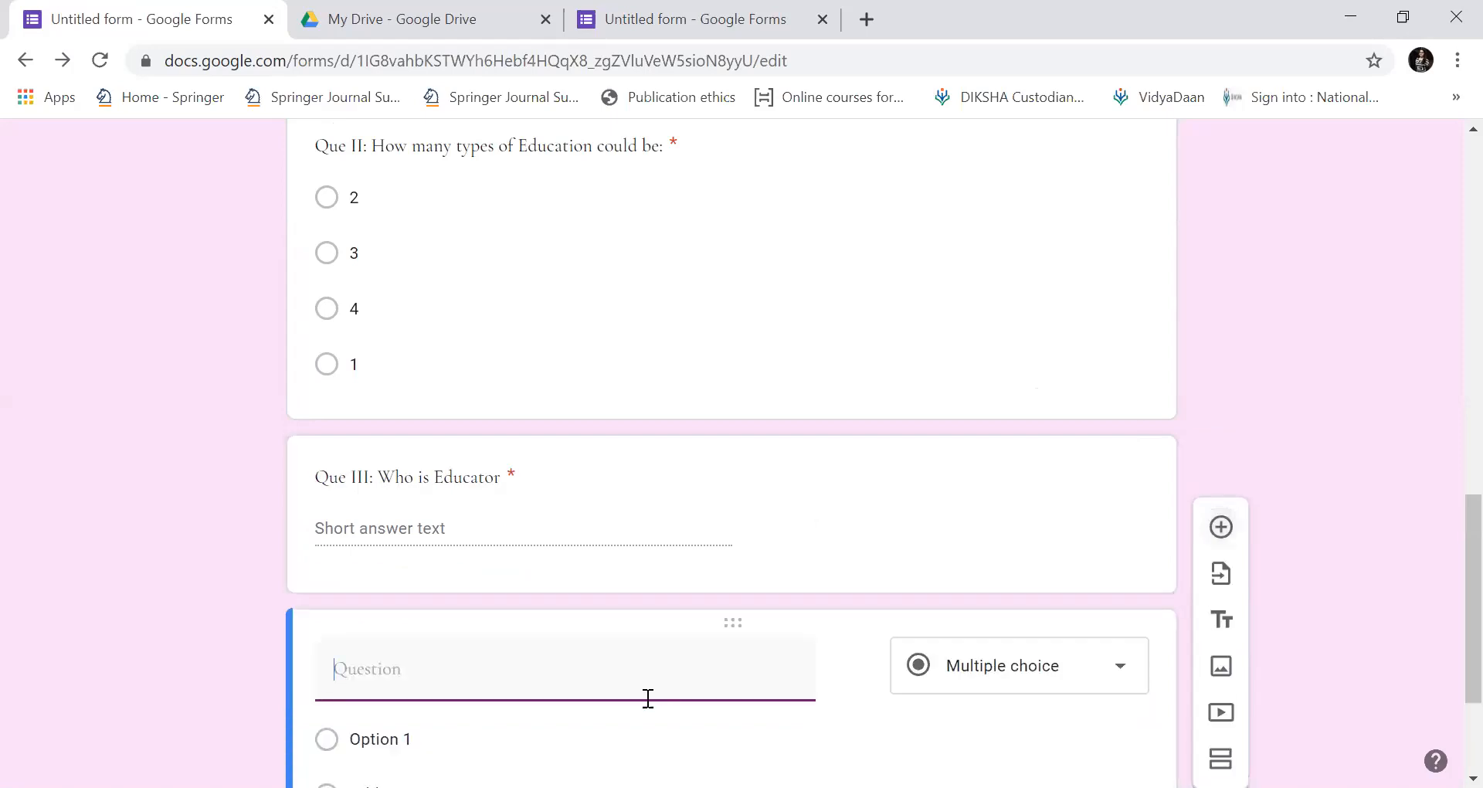
{"action": "type", "text": "Que IV"}
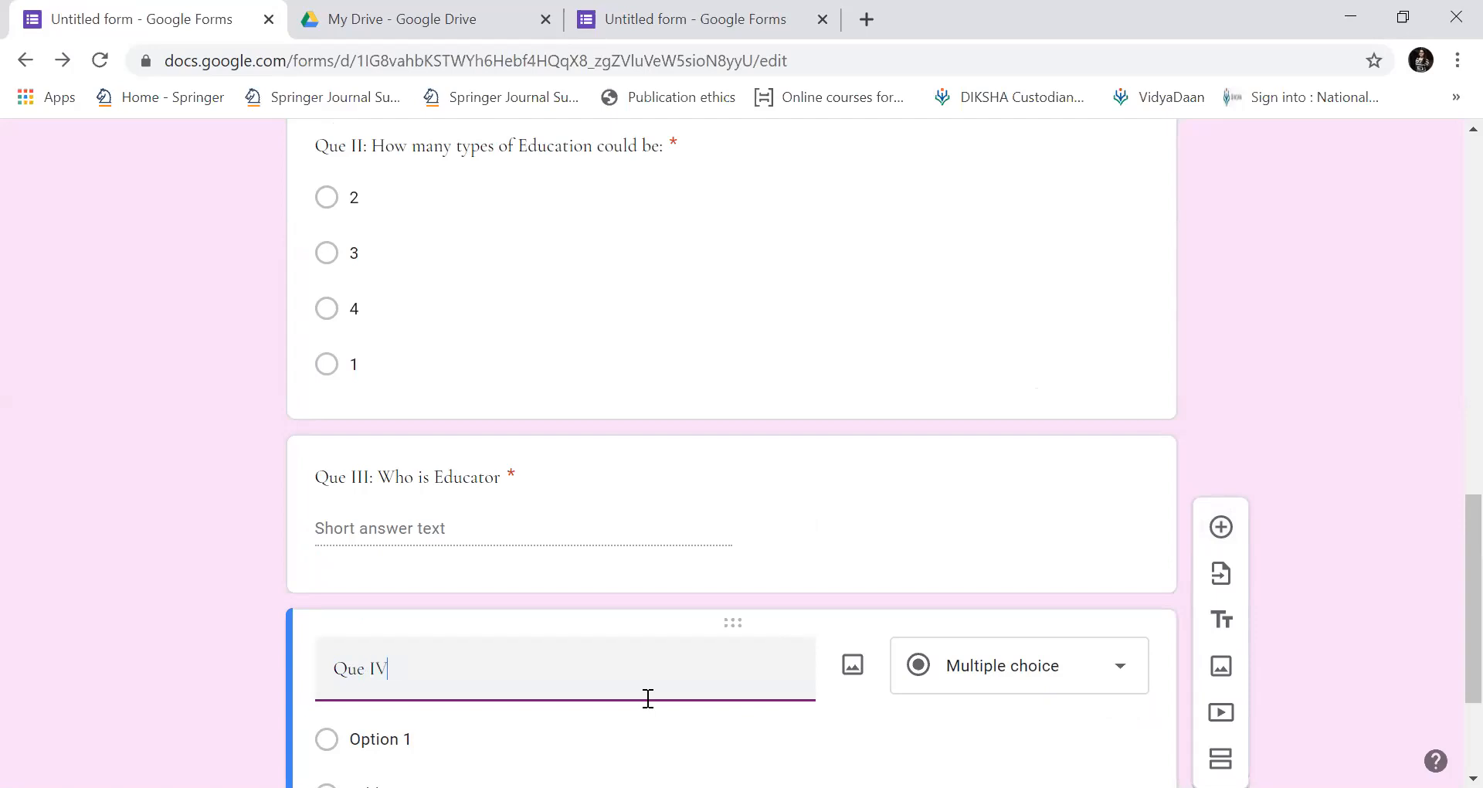
{"action": "type", "text": " Education plays an importnat role in the development of the nation"}
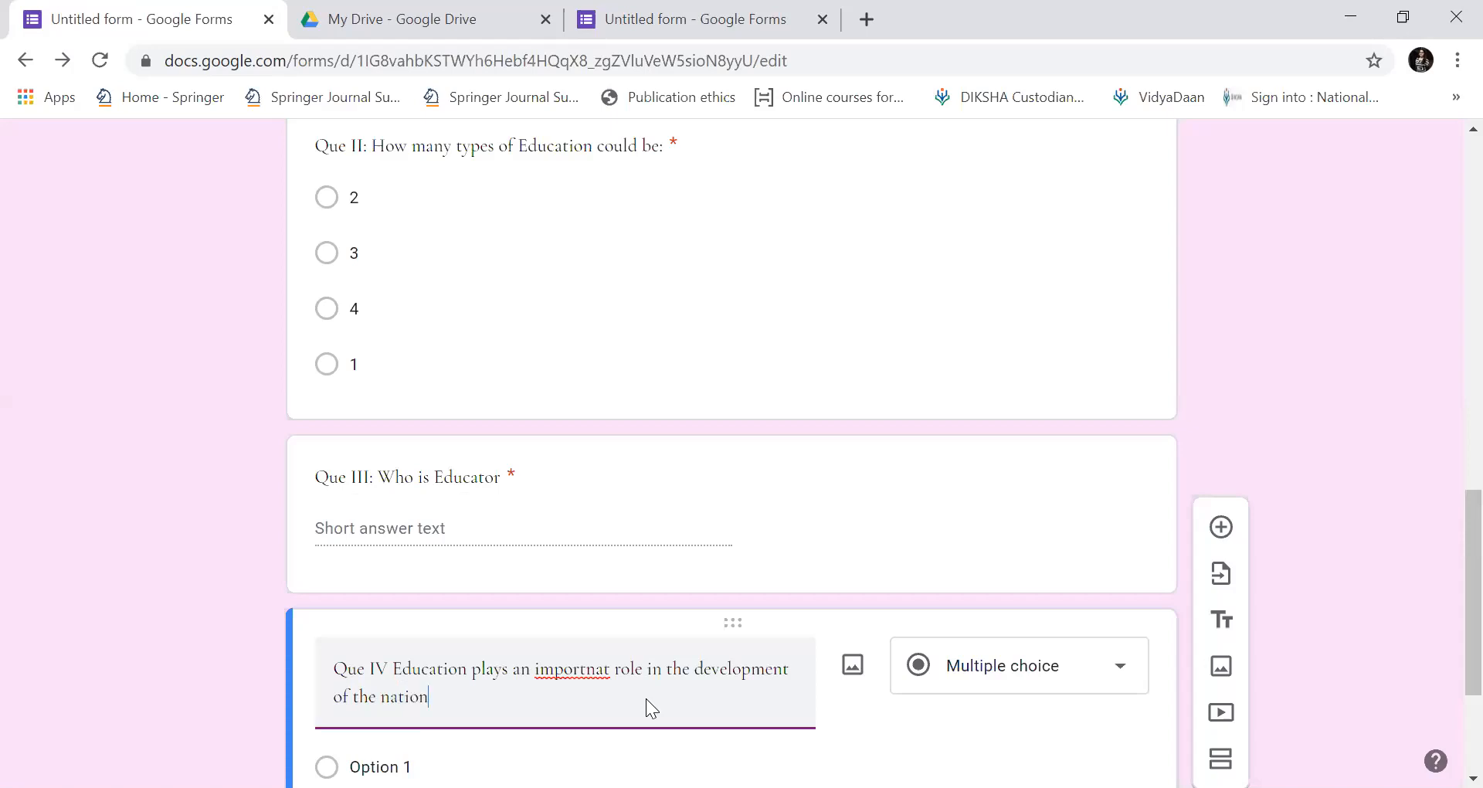
{"action": "type", "text": ":"}
{"action": "double_click", "coordinate": [600, 666]}
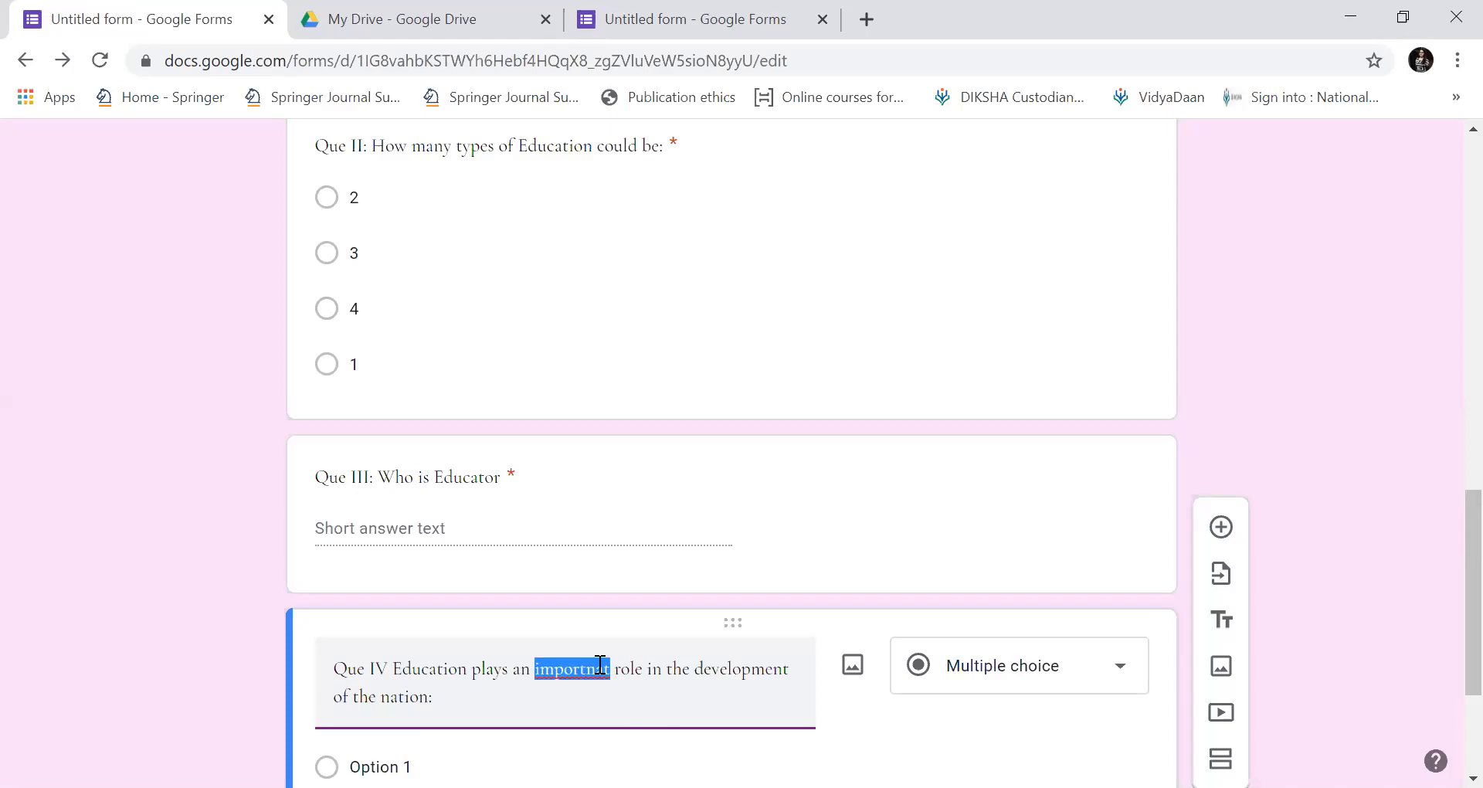
{"action": "right_click", "coordinate": [600, 666]}
{"action": "left_click", "coordinate": [698, 417]}
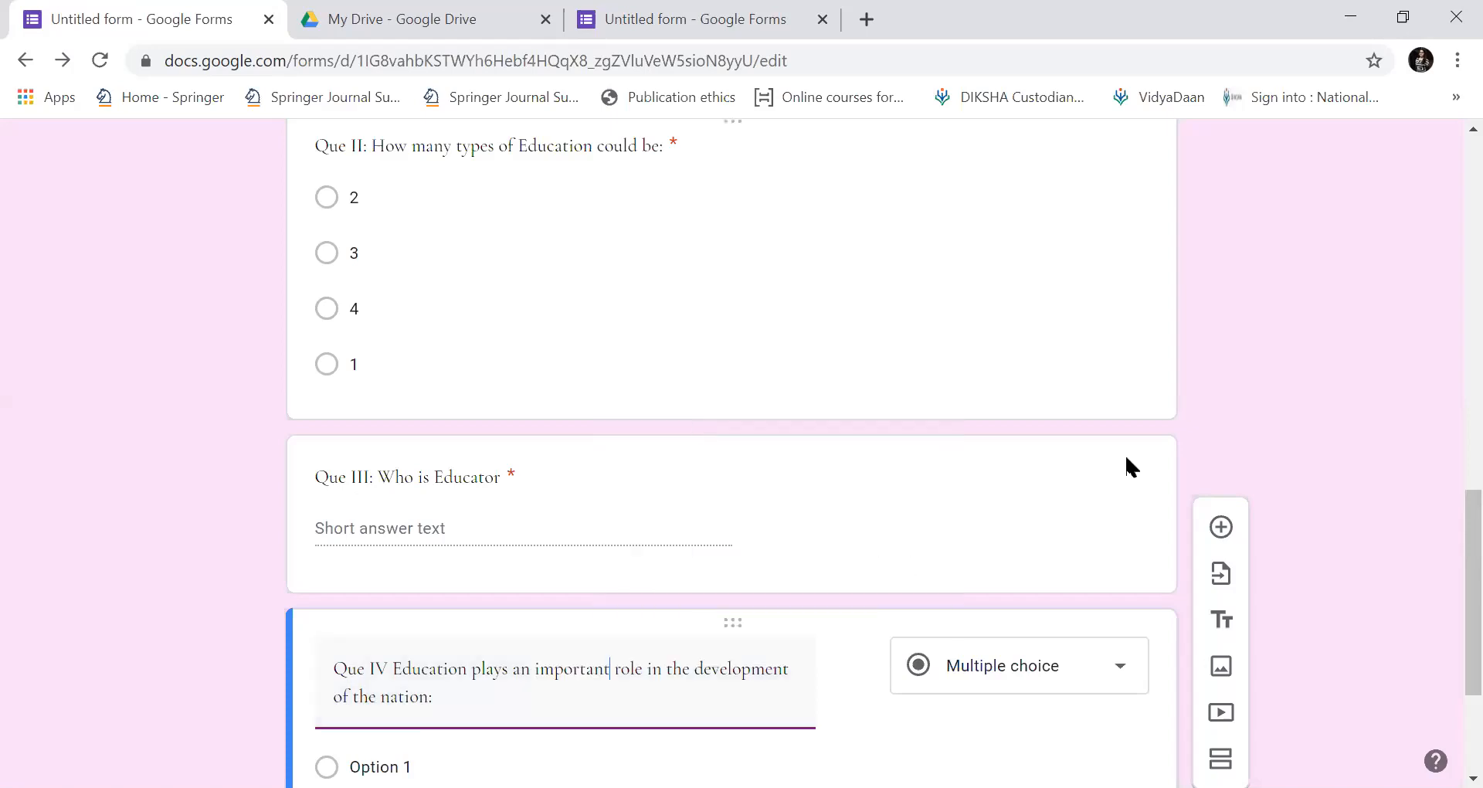
Enter the Que IV answer options, ending with Can't Say.
{"action": "scroll", "coordinate": [1446, 541], "scroll_direction": "down", "scroll_amount": 4}
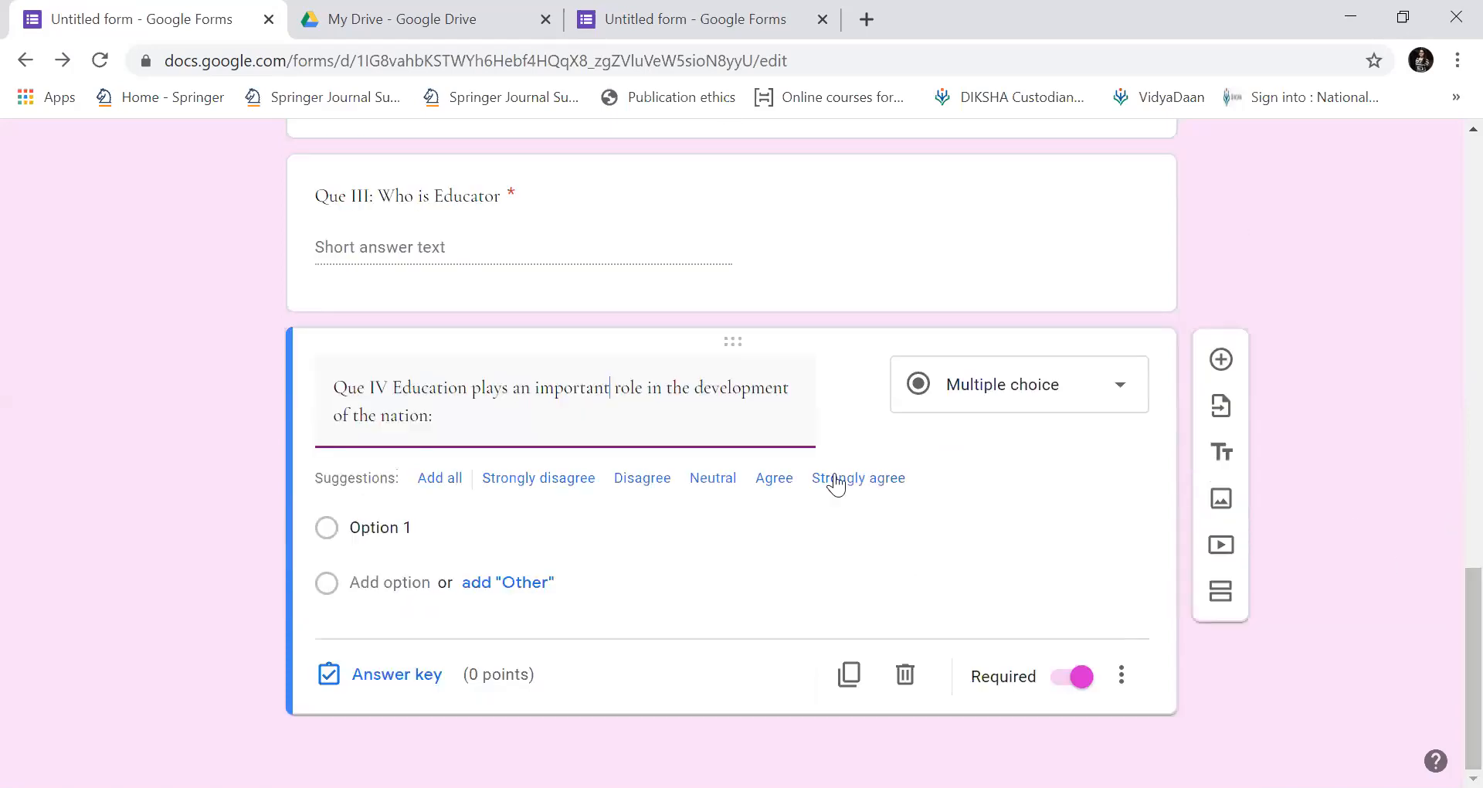
{"action": "left_click", "coordinate": [361, 525]}
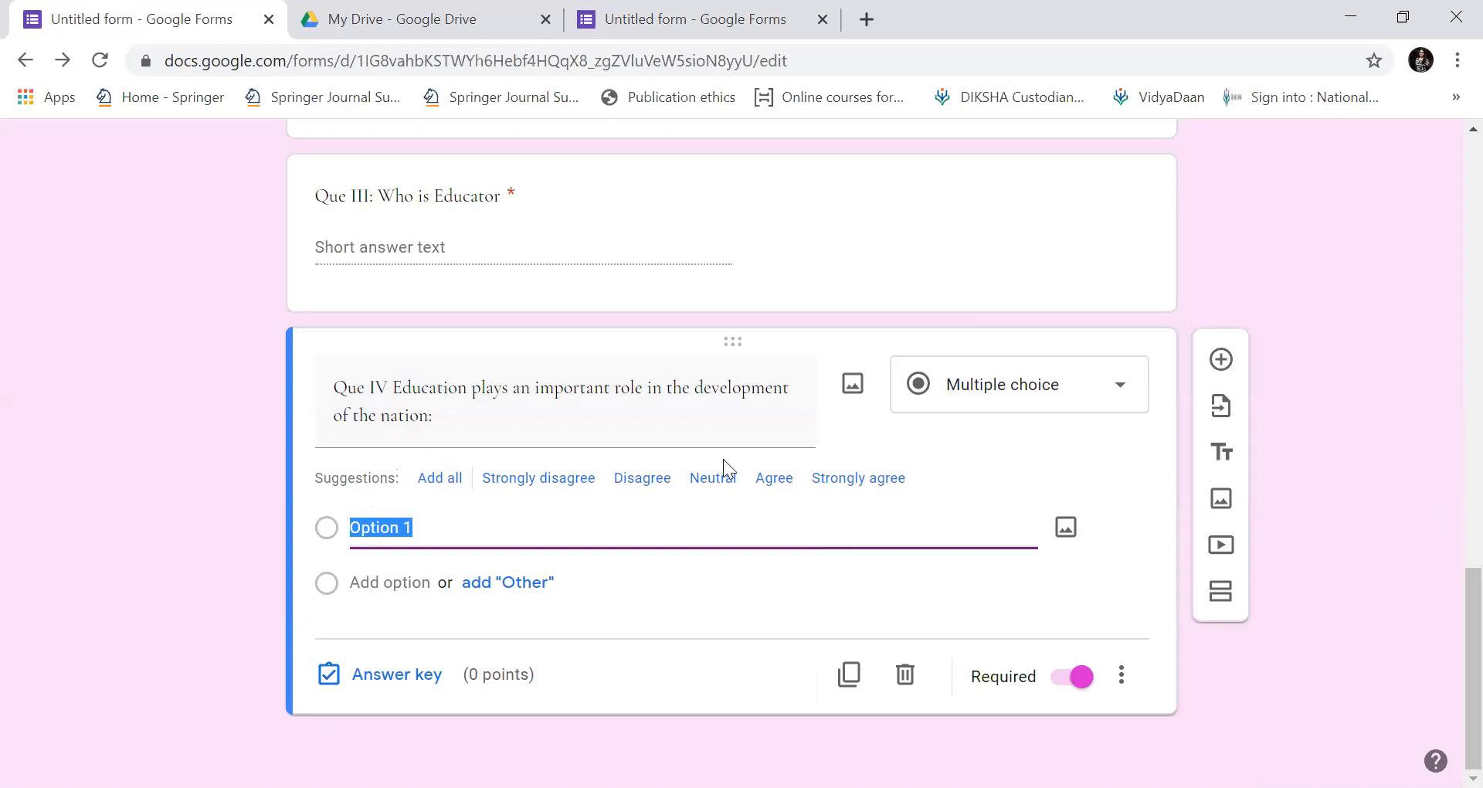
{"action": "left_click", "coordinate": [404, 528]}
{"action": "left_click_drag", "start_coordinate": [419, 530], "coordinate": [343, 530]}
{"action": "key", "text": "BackSpace"}
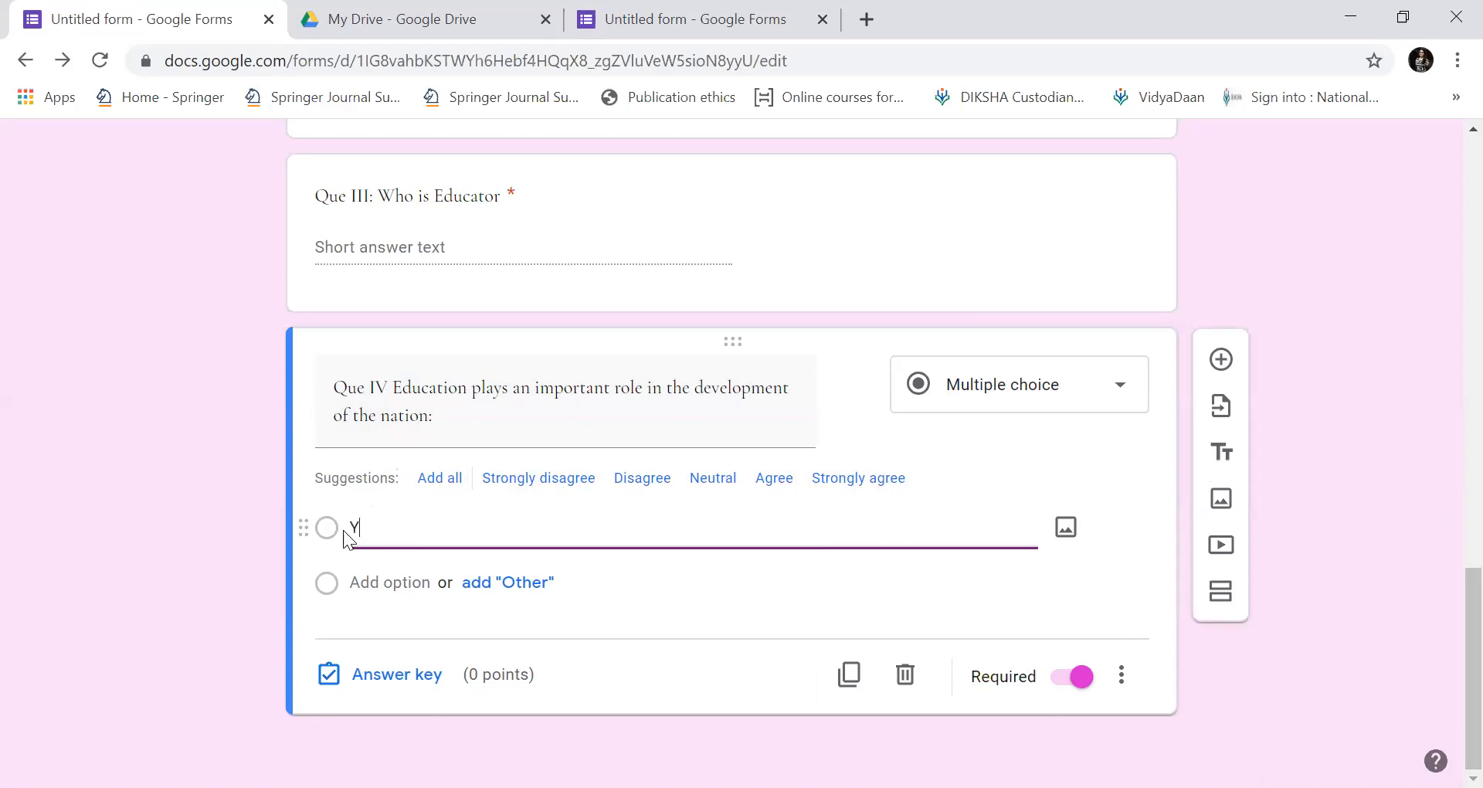
{"action": "key", "text": "Return"}
{"action": "type", "text": "No"}
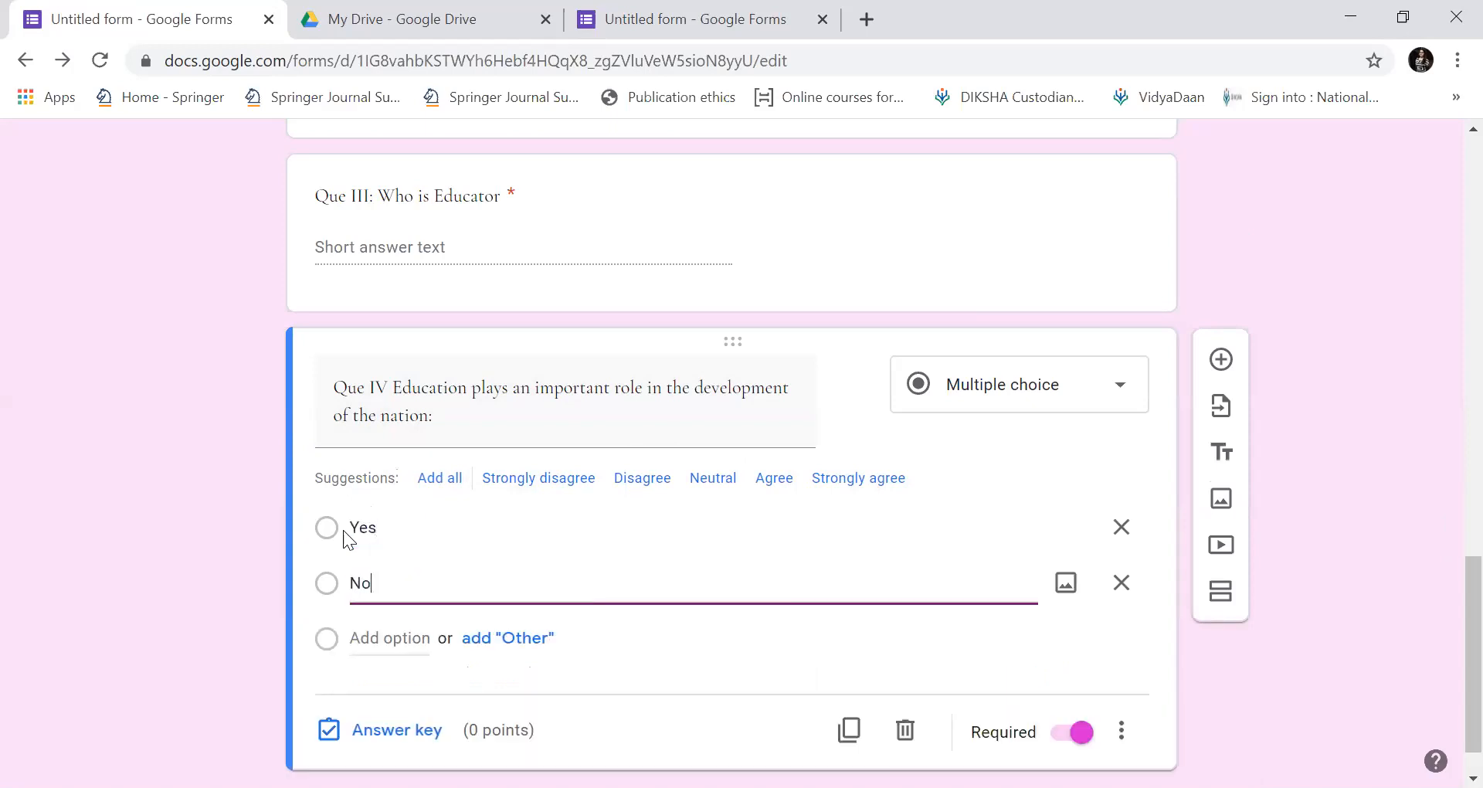
{"action": "key", "text": "Return"}
{"action": "type", "text": "Can"}
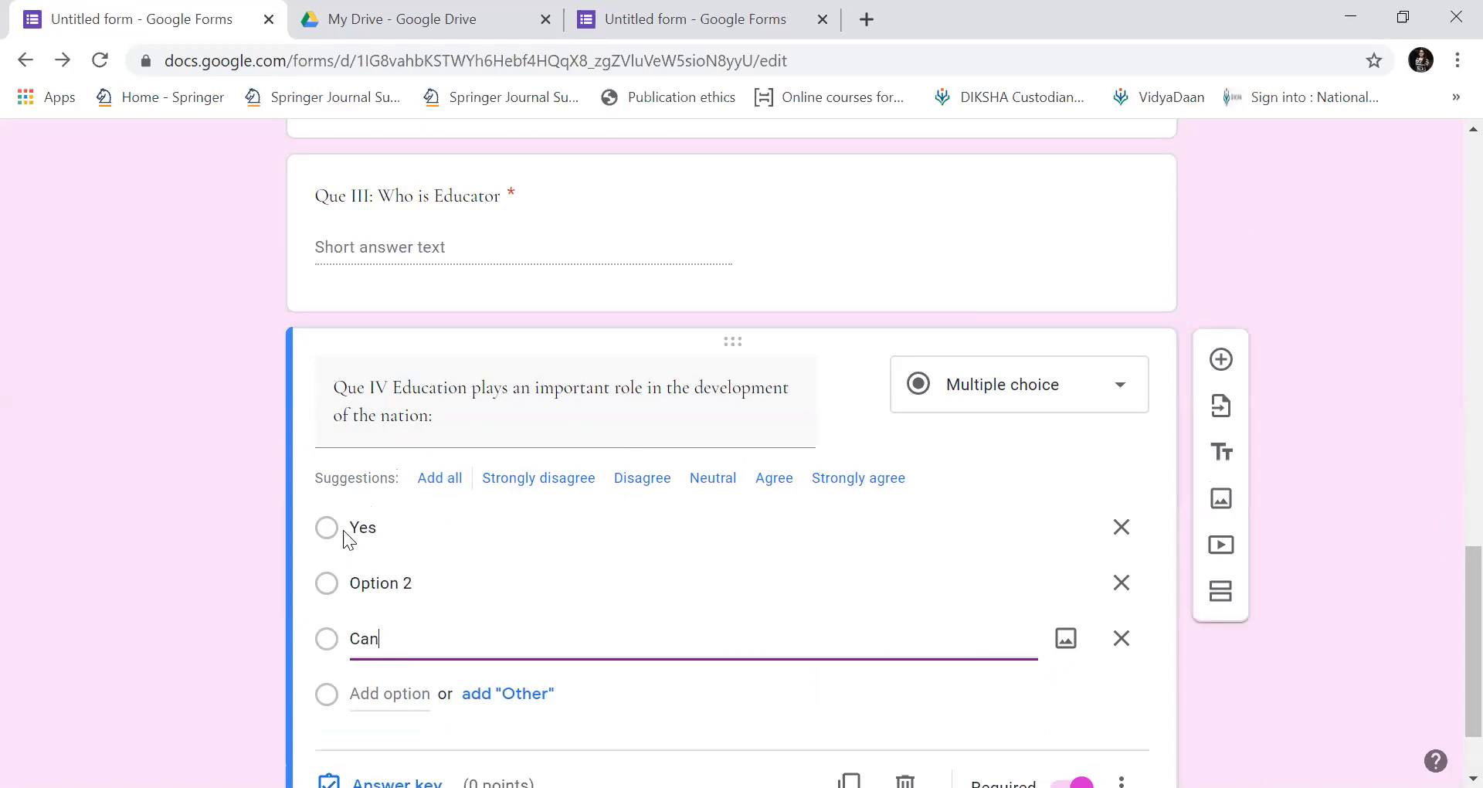
{"action": "type", "text": "'t say"}
{"action": "key", "text": "BackSpace"}
{"action": "key", "text": "BackSpace"}
{"action": "key", "text": "BackSpace"}
{"action": "type", "text": "Say"}
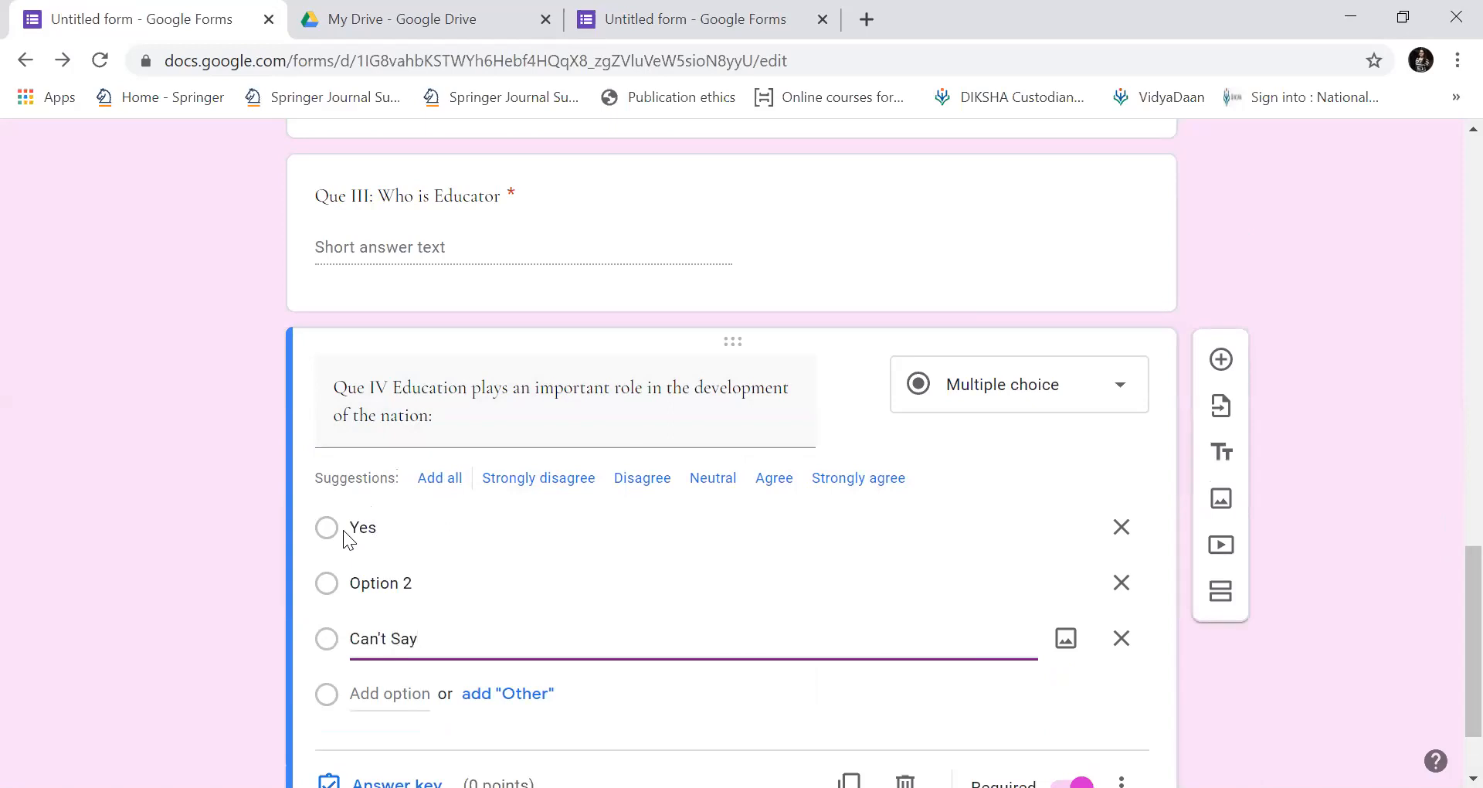
In the Que IV answer key, mark Yes as correct for 5 points.
{"action": "scroll", "coordinate": [343, 530], "scroll_direction": "down", "scroll_amount": 1}
{"action": "key", "text": "Tab"}
{"action": "key", "text": "Tab"}
{"action": "key", "text": "Tab"}
{"action": "key", "text": "Tab"}
{"action": "key", "text": "Tab"}
{"action": "key", "text": "Return"}
{"action": "key", "text": "Tab"}
{"action": "key", "text": "space"}
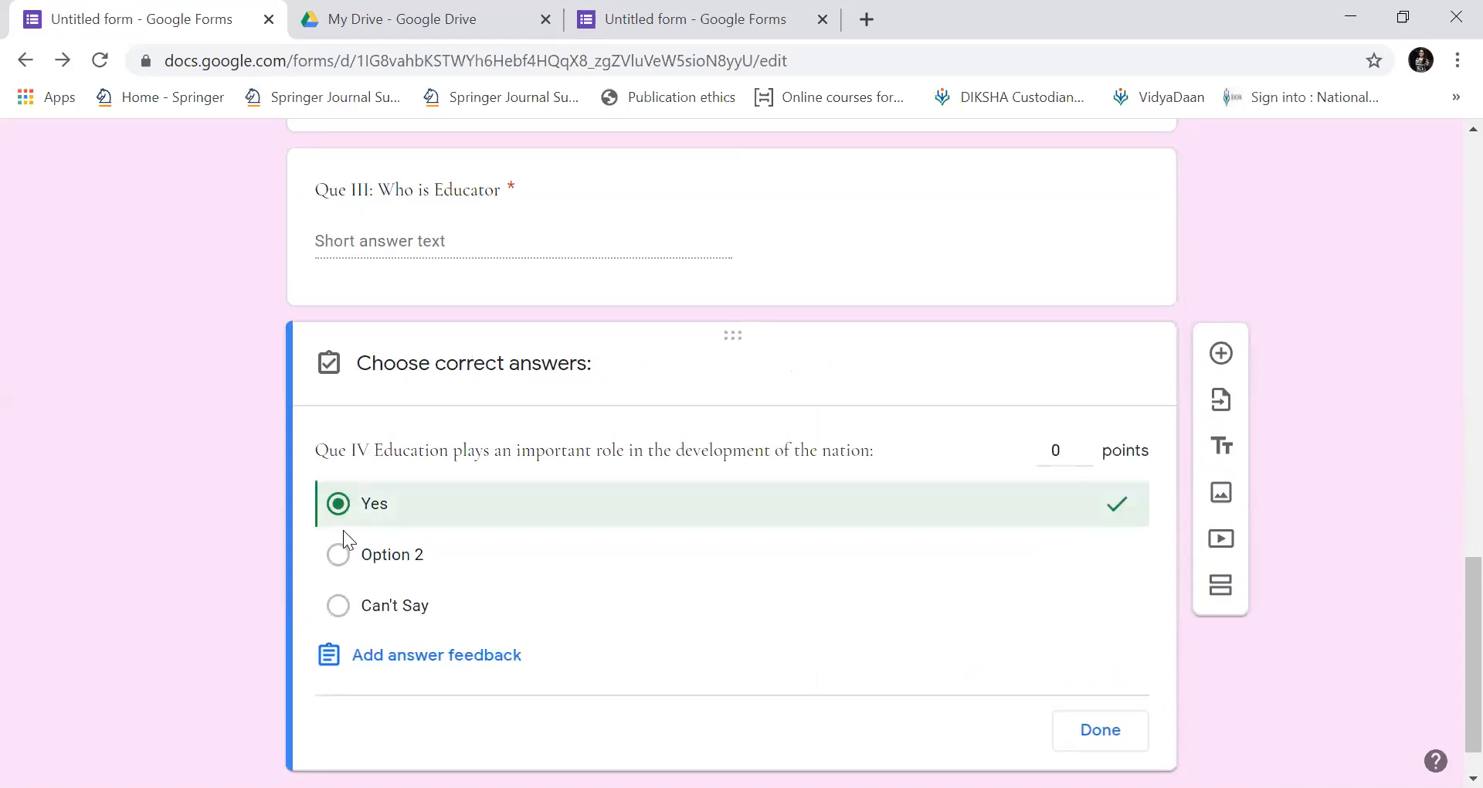
{"action": "key", "text": "shift+Tab"}
{"action": "key", "text": "BackSpace"}
{"action": "type", "text": "5"}
{"action": "left_click", "coordinate": [1104, 729]}
{"action": "scroll", "coordinate": [1445, 564], "scroll_direction": "down", "scroll_amount": 1}
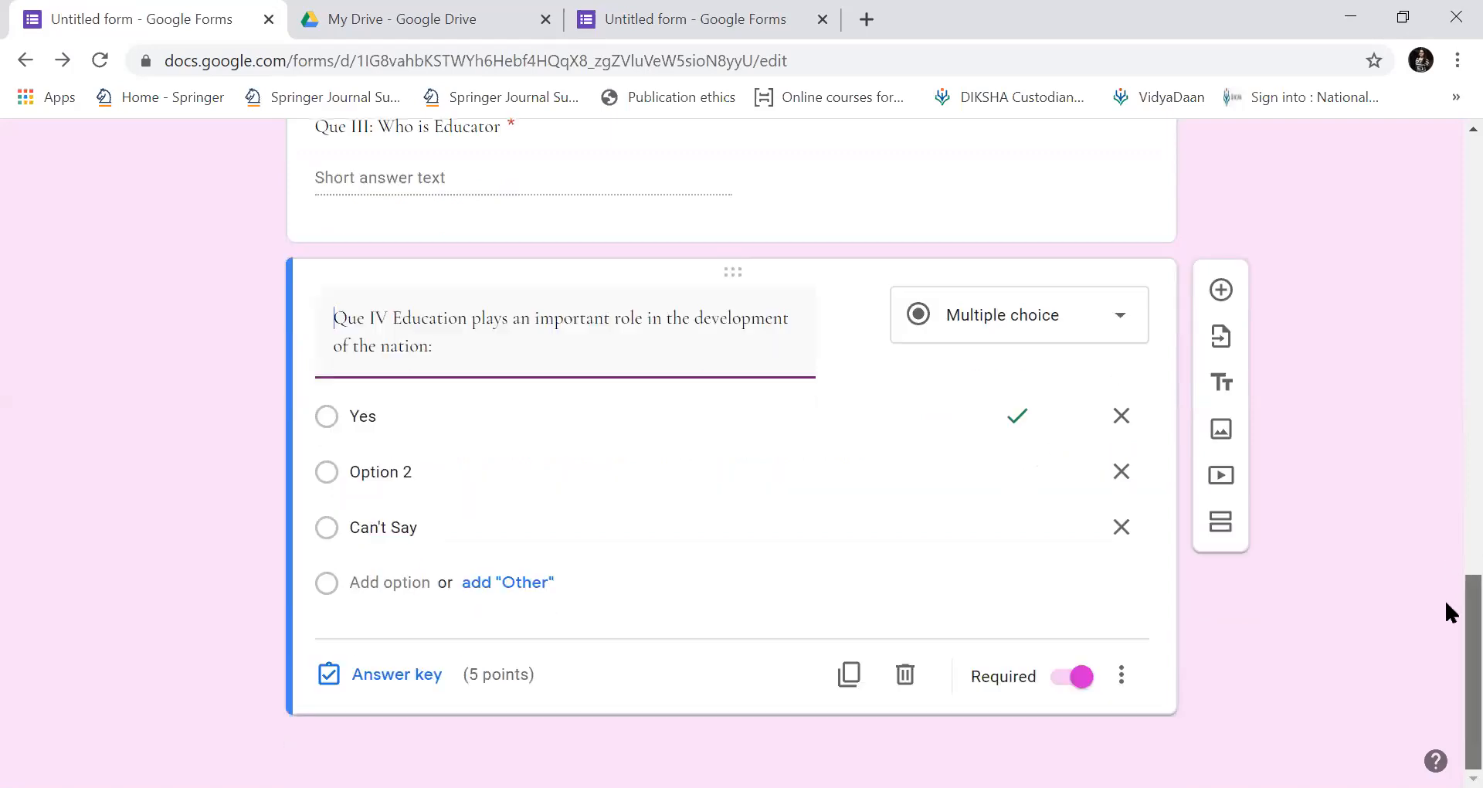
Add a question titled 'The main approaches of education are:' and correct the spelling of approaches.
{"action": "left_click", "coordinate": [1221, 290]}
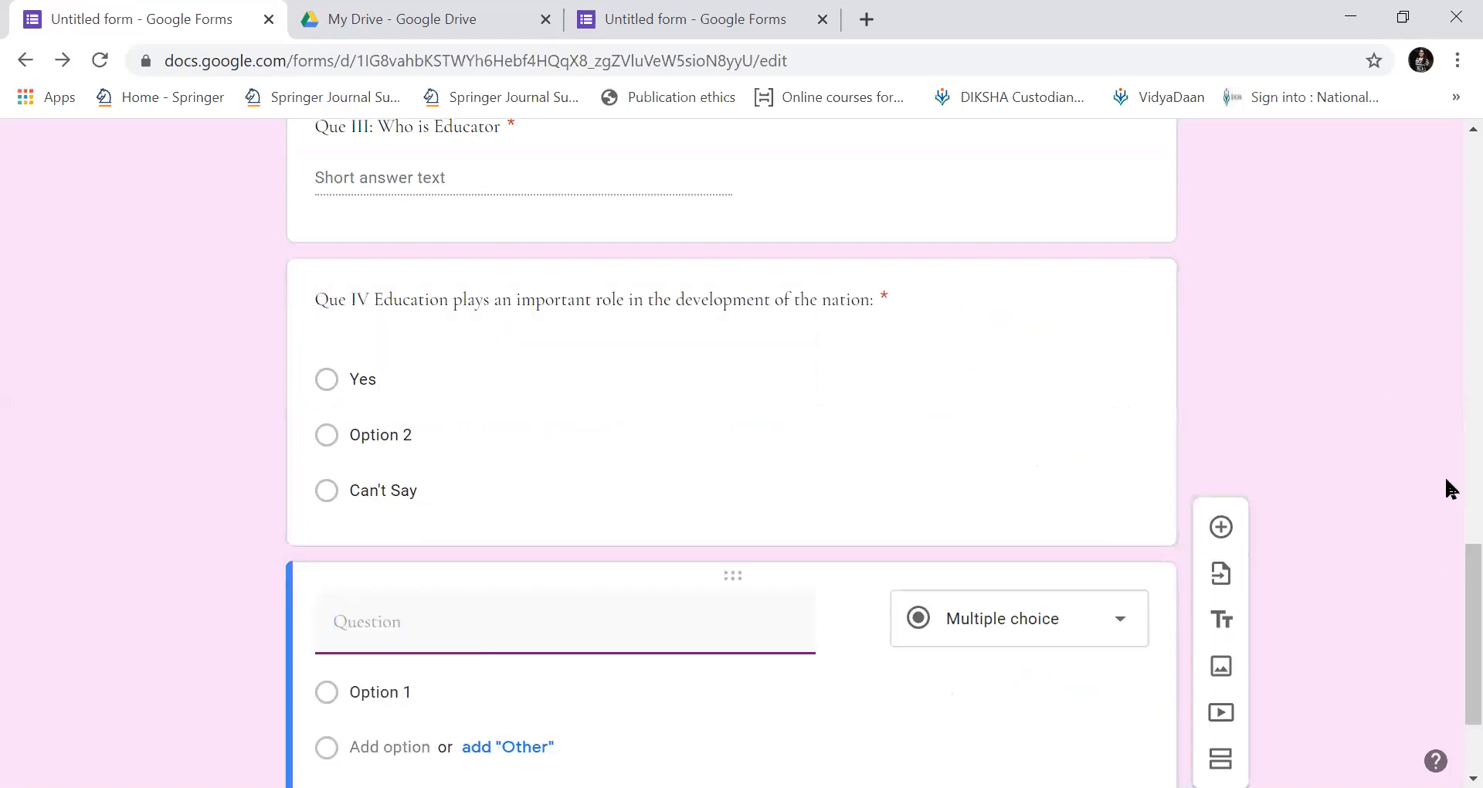
{"action": "scroll", "coordinate": [1444, 627], "scroll_direction": "down", "scroll_amount": 2}
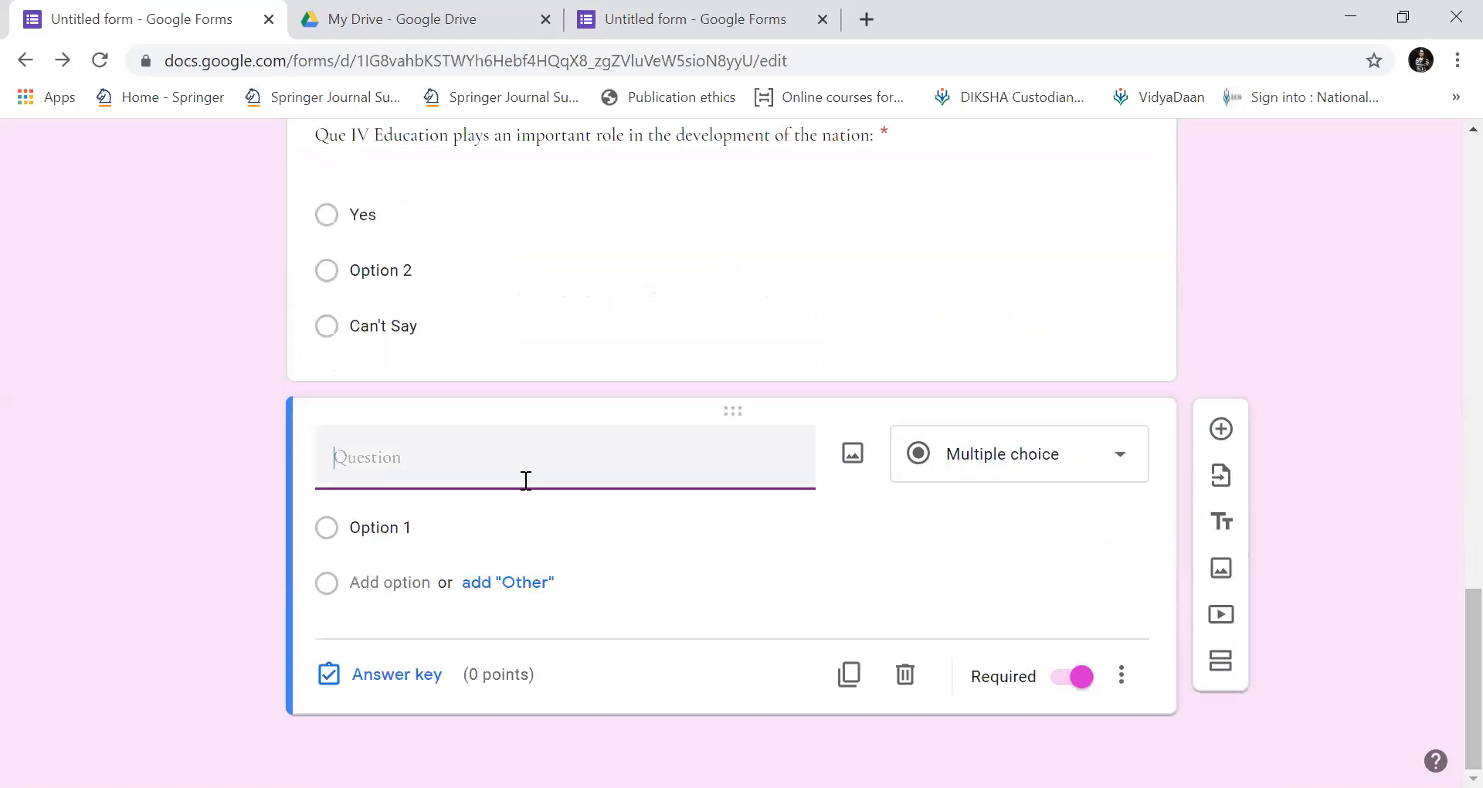
{"action": "type", "text": "There"}
{"action": "key", "text": "BackSpace"}
{"action": "key", "text": "BackSpace"}
{"action": "key", "text": "BackSpace"}
{"action": "key", "text": "BackSpace"}
{"action": "type", "text": "The main approachhes o"}
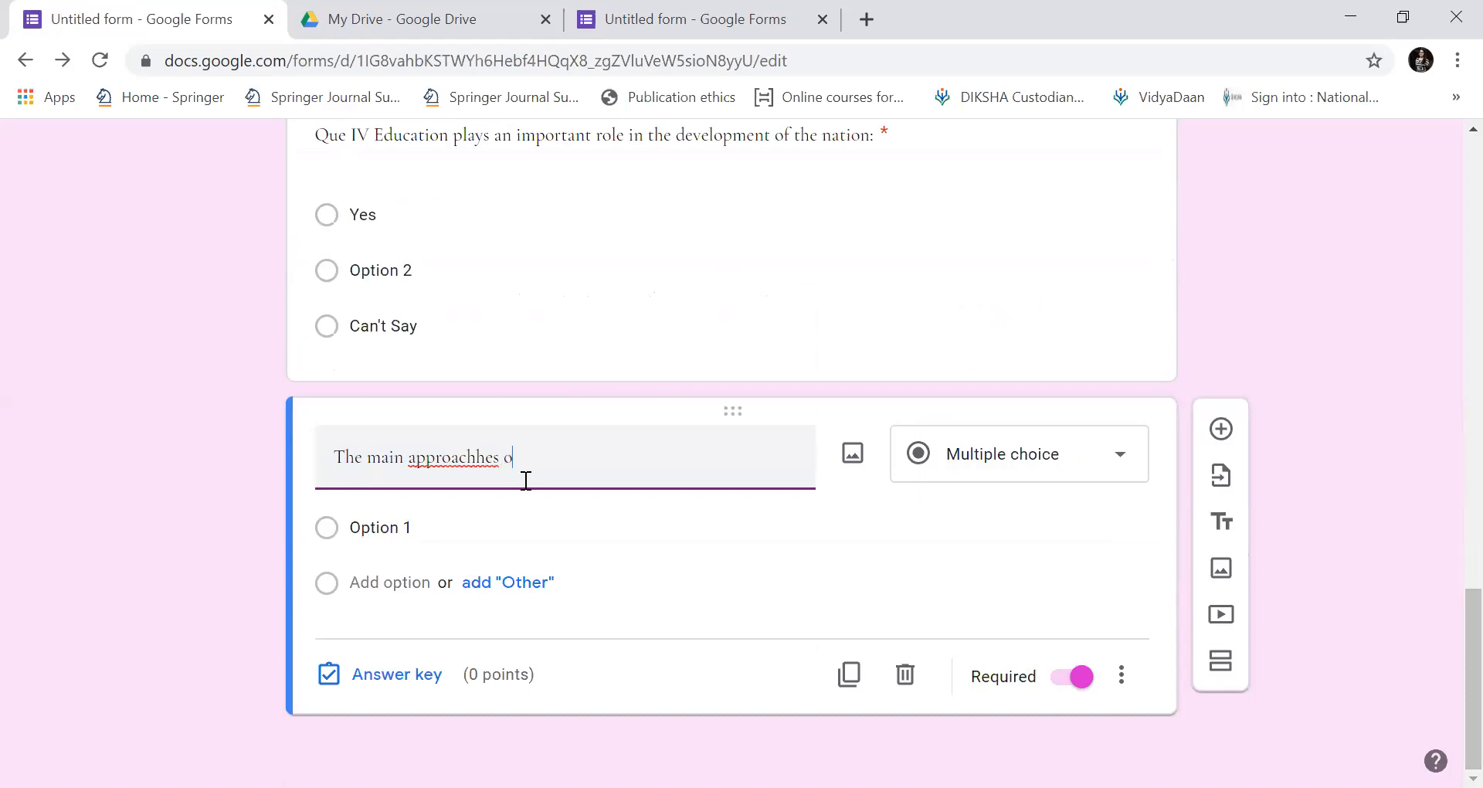
{"action": "type", "text": "d education are:"}
{"action": "double_click", "coordinate": [471, 465]}
{"action": "right_click", "coordinate": [471, 464]}
{"action": "left_click", "coordinate": [495, 484]}
Enter the answer options Formal education, Informal Education and a Non formal education option.
{"action": "left_click", "coordinate": [391, 525]}
{"action": "type", "text": "Fo"}
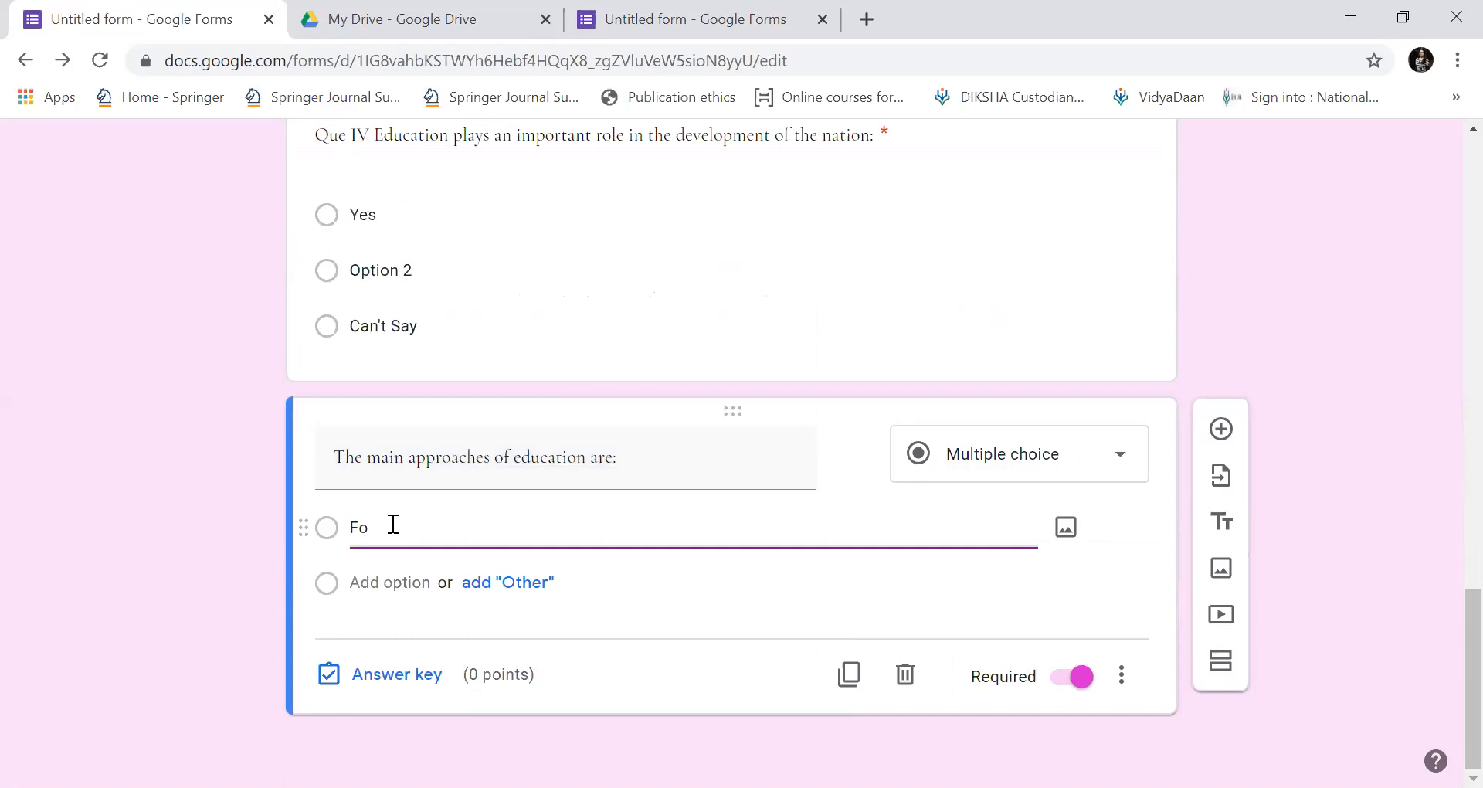
{"action": "type", "text": "rmal education"}
{"action": "key", "text": "Return"}
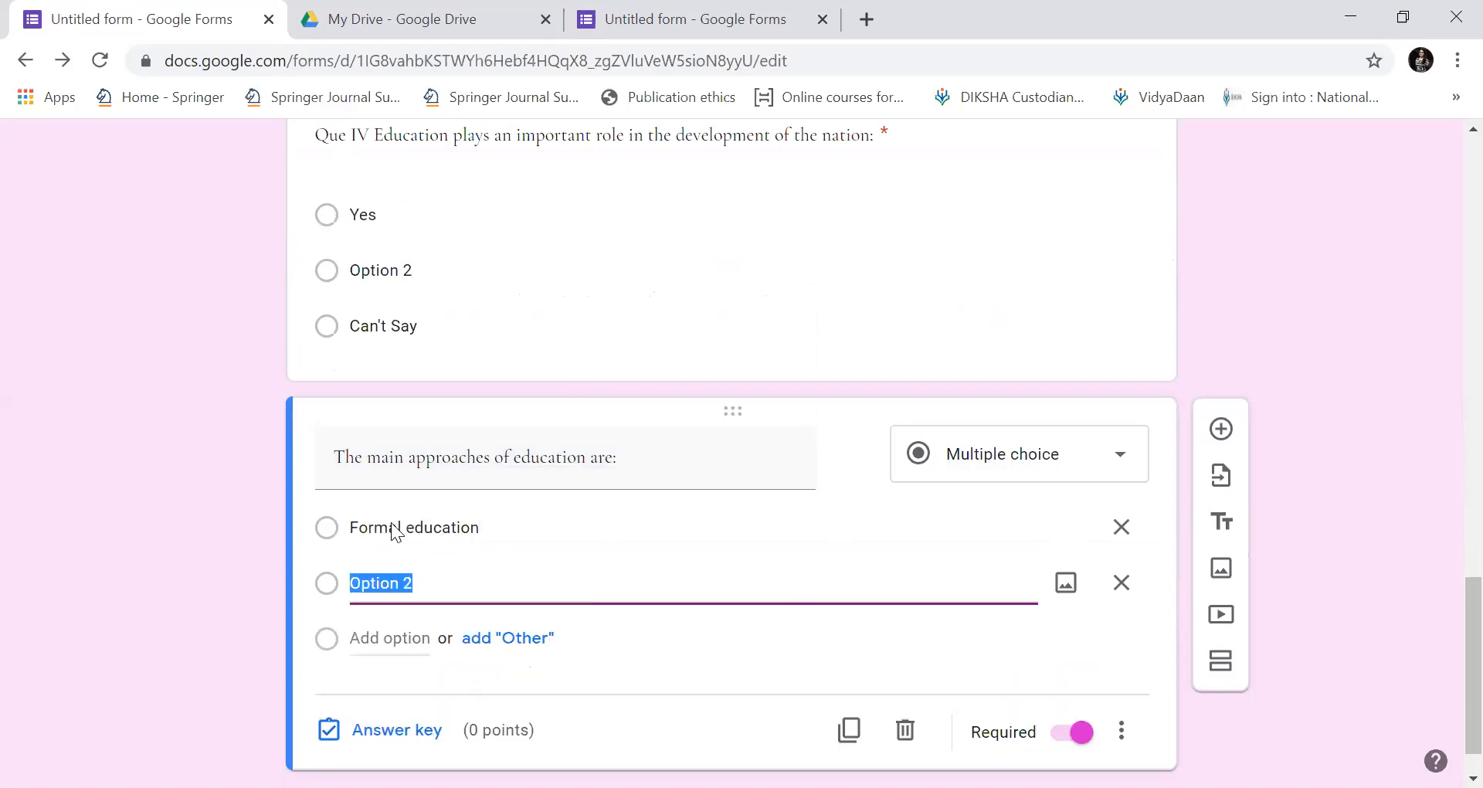
{"action": "type", "text": "Informal"}
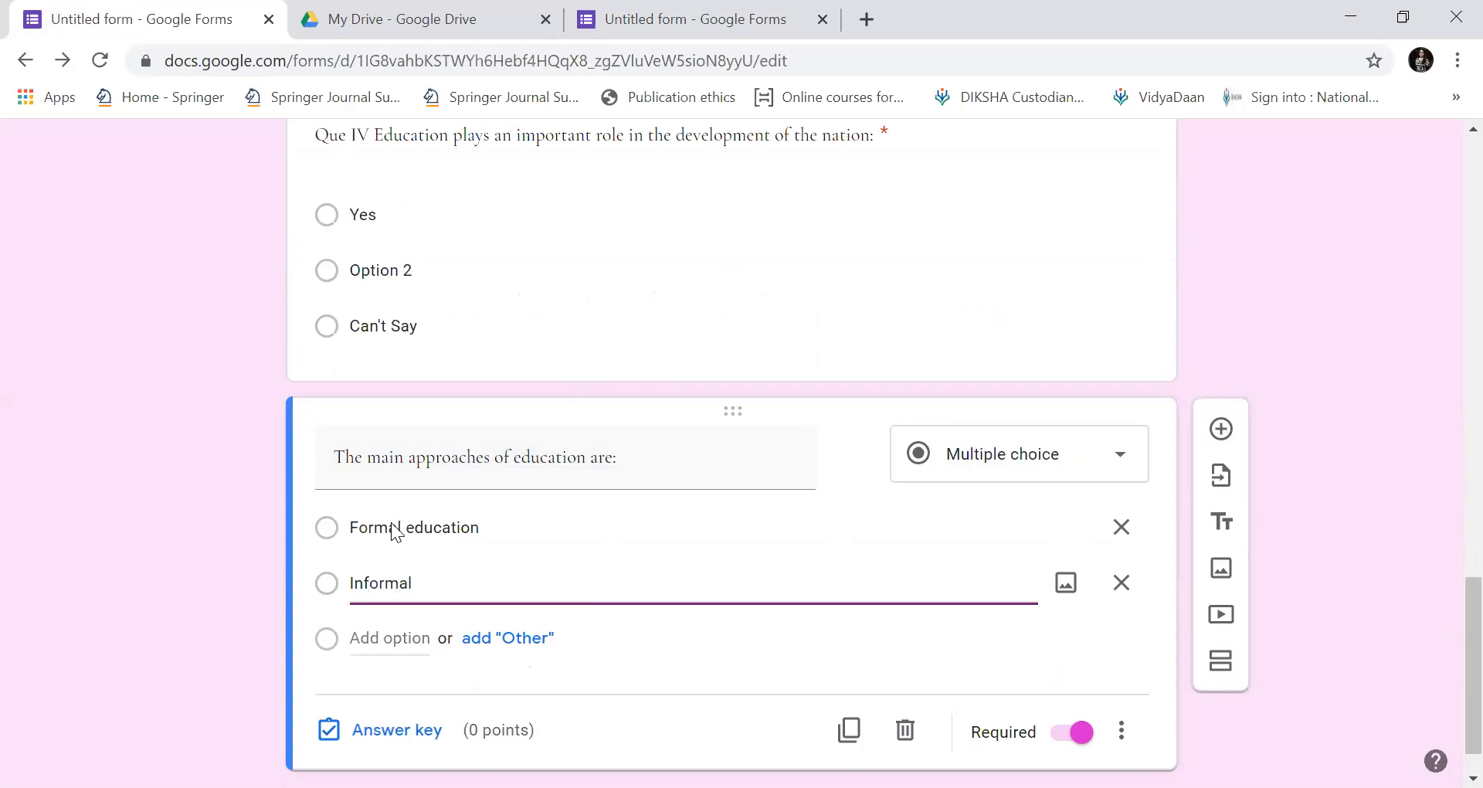
{"action": "type", "text": " Education"}
{"action": "key", "text": "Return"}
{"action": "type", "text": "Non formal eduva"}
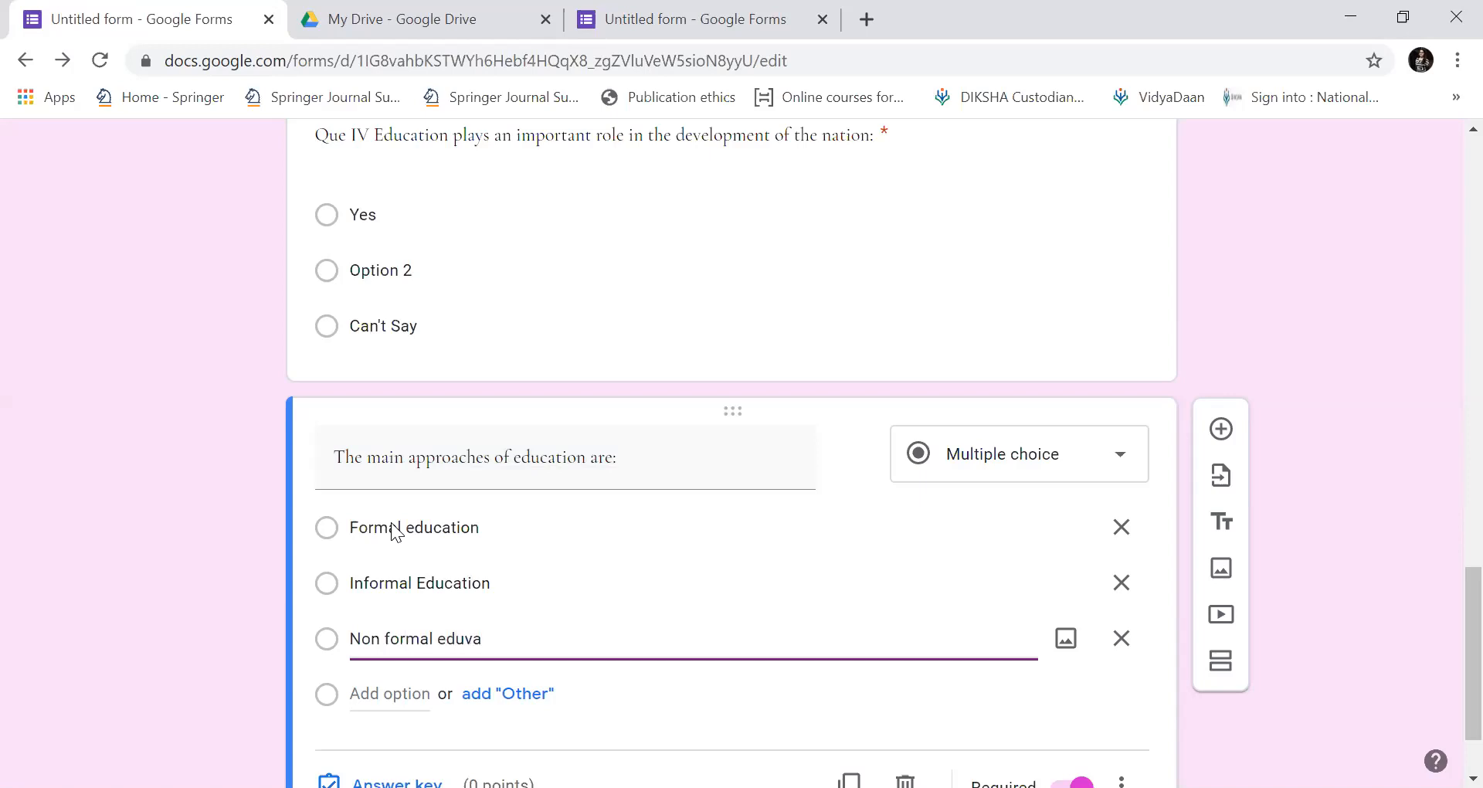
{"action": "type", "text": "catiobn"}
Try to add an 'All of the above' option, then undo the stray edits.
{"action": "key", "text": "Return"}
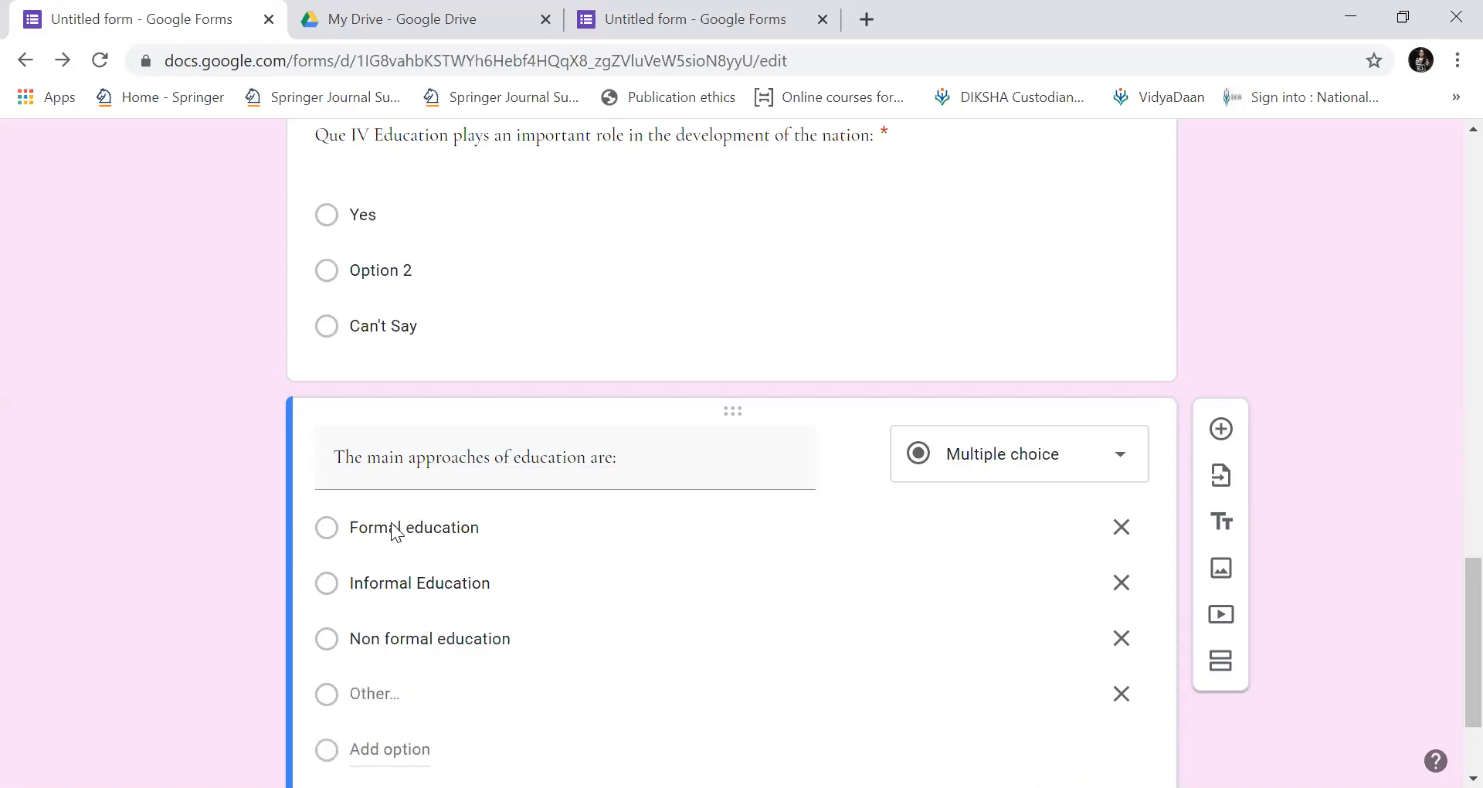
{"action": "key", "text": "space"}
{"action": "type", "text": "of th"}
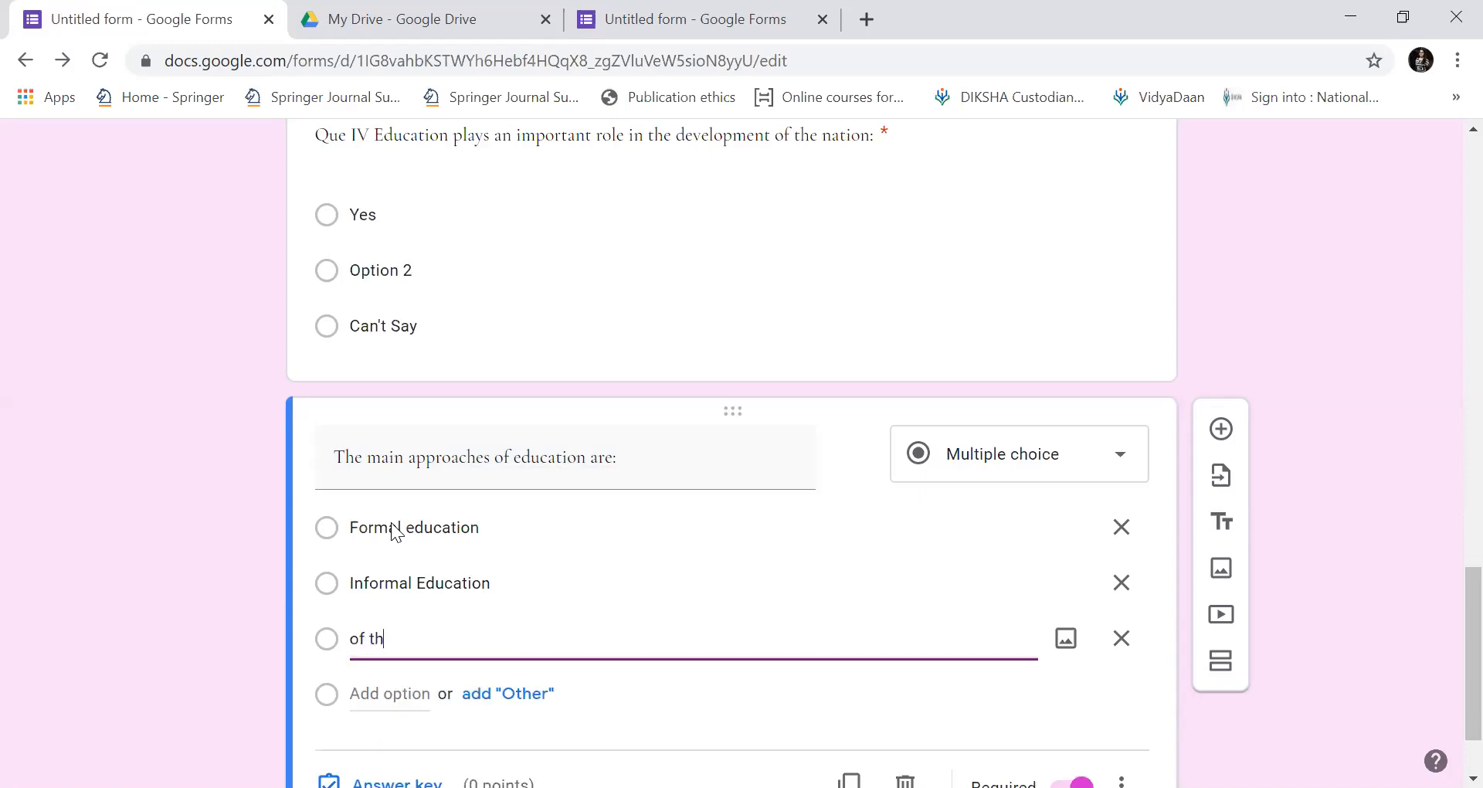
{"action": "type", "text": "e above"}
{"action": "key", "text": "Return"}
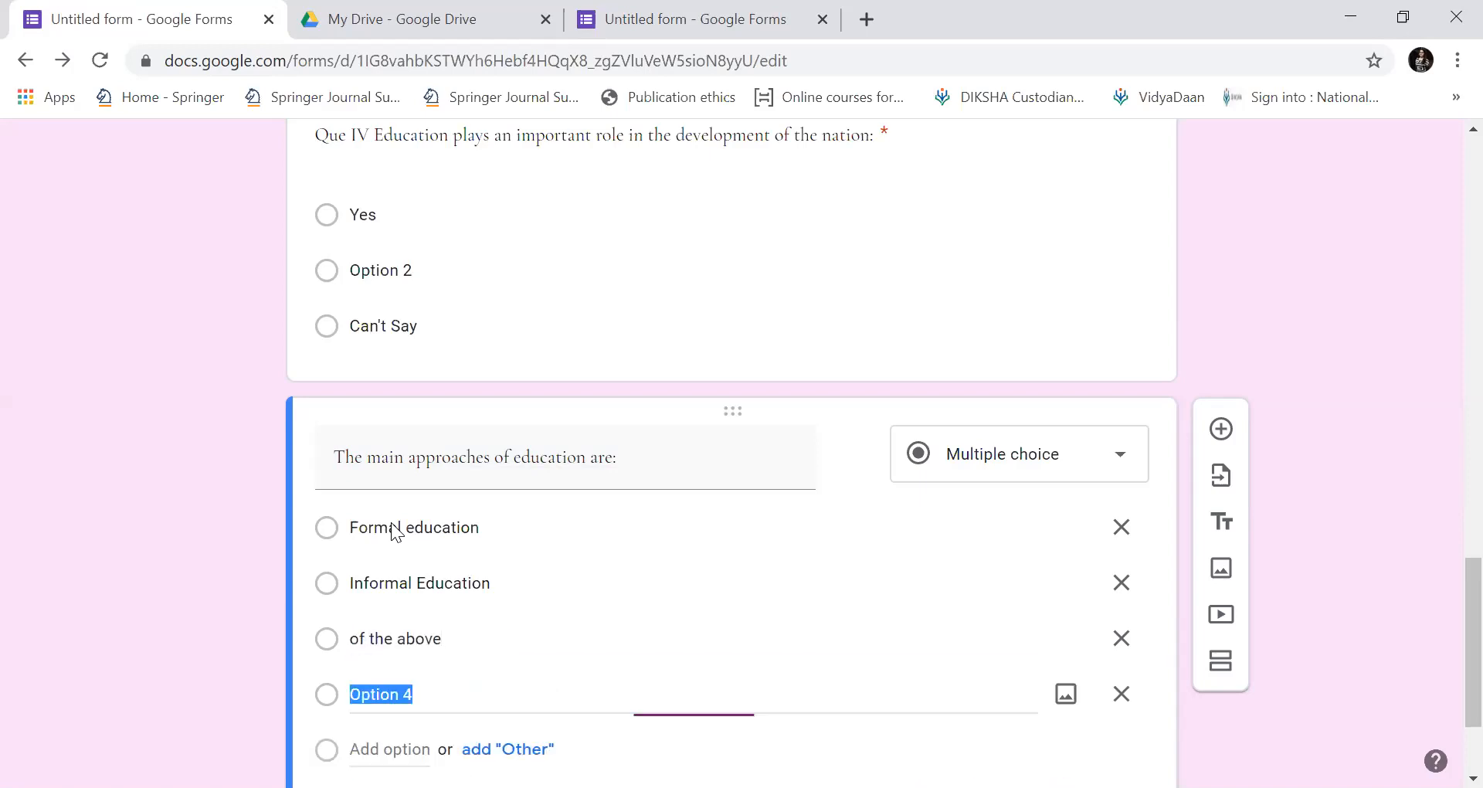
{"action": "key", "text": "Up"}
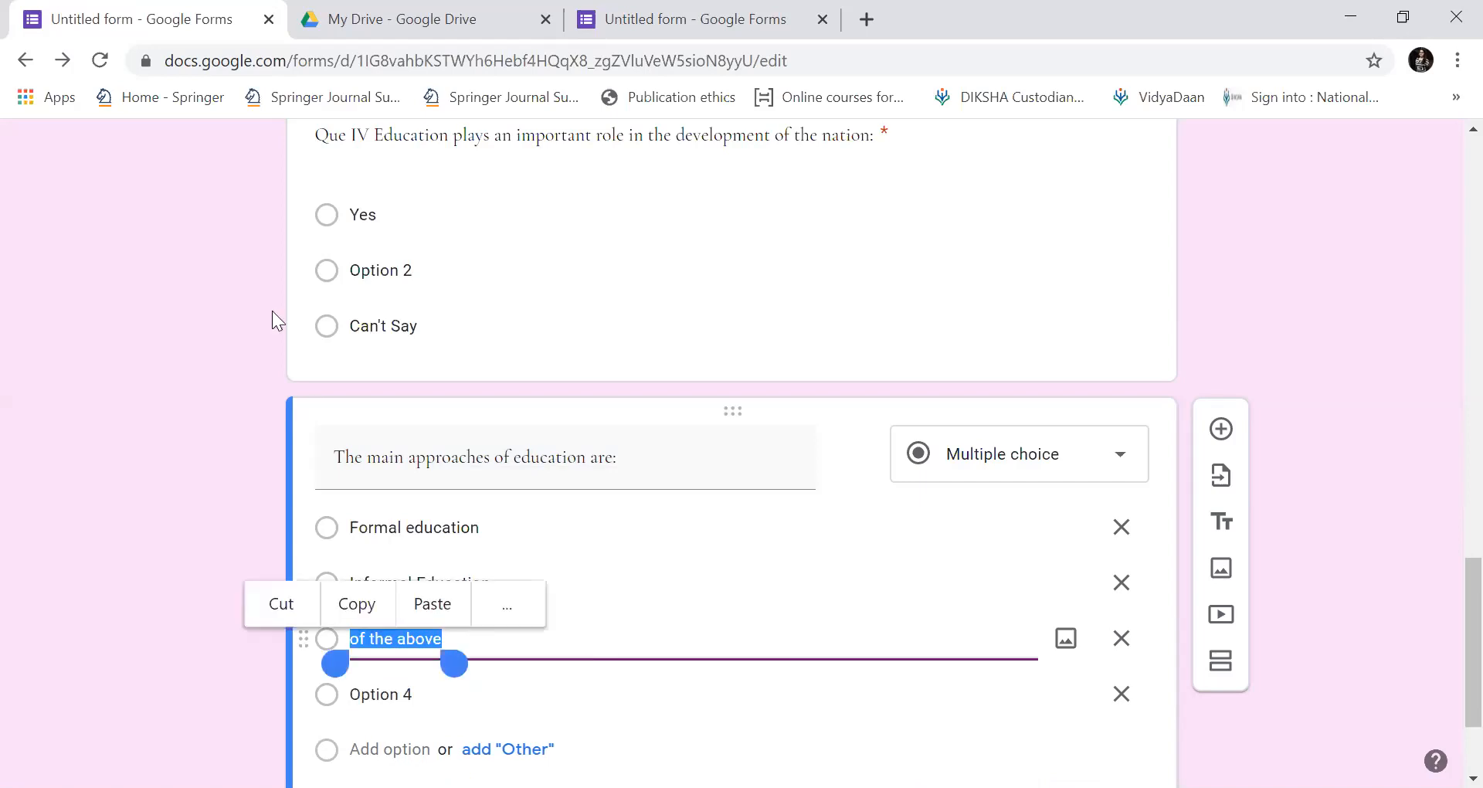
{"action": "left_click", "coordinate": [353, 643]}
{"action": "type", "text": "All"}
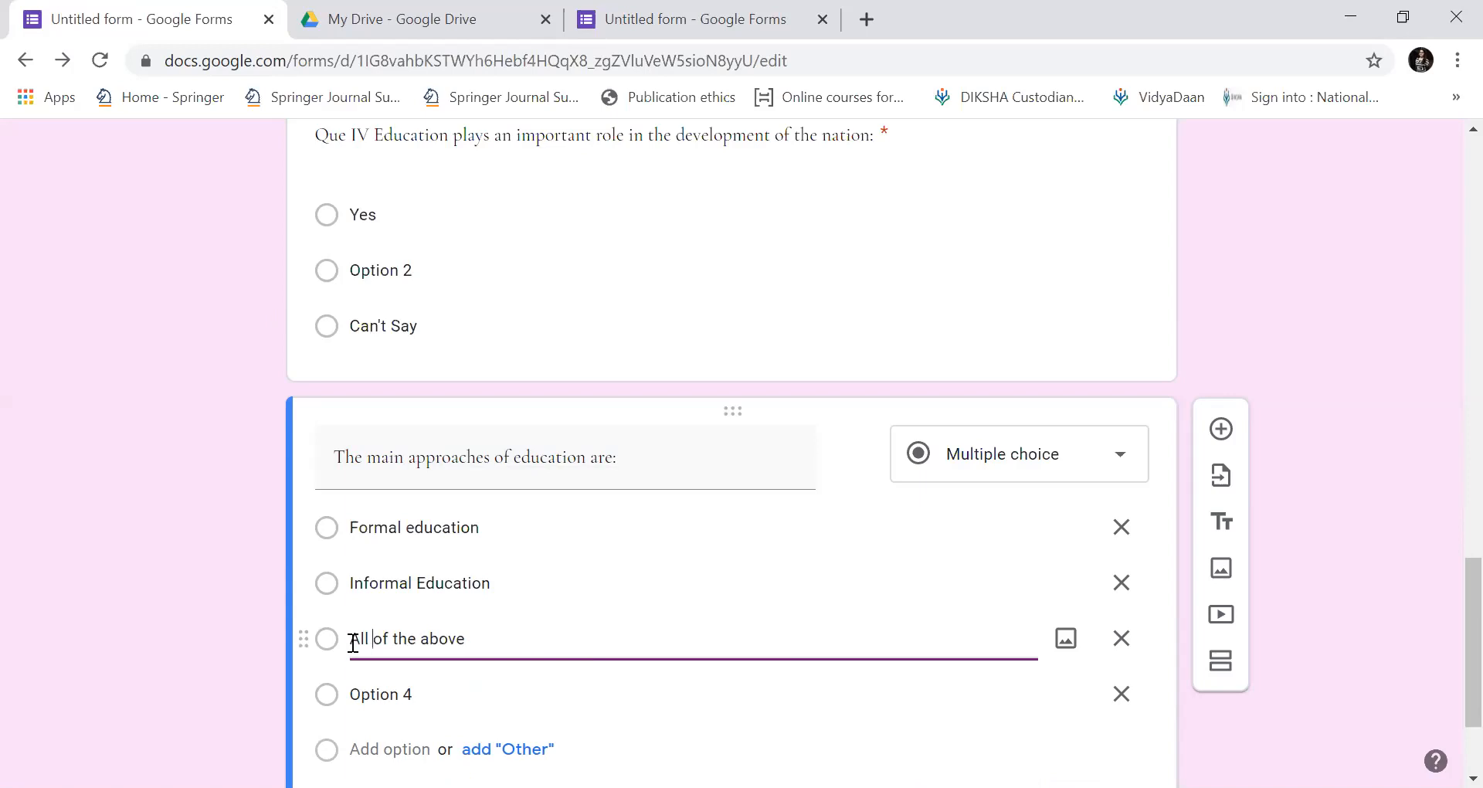
{"action": "key", "text": "Tab"}
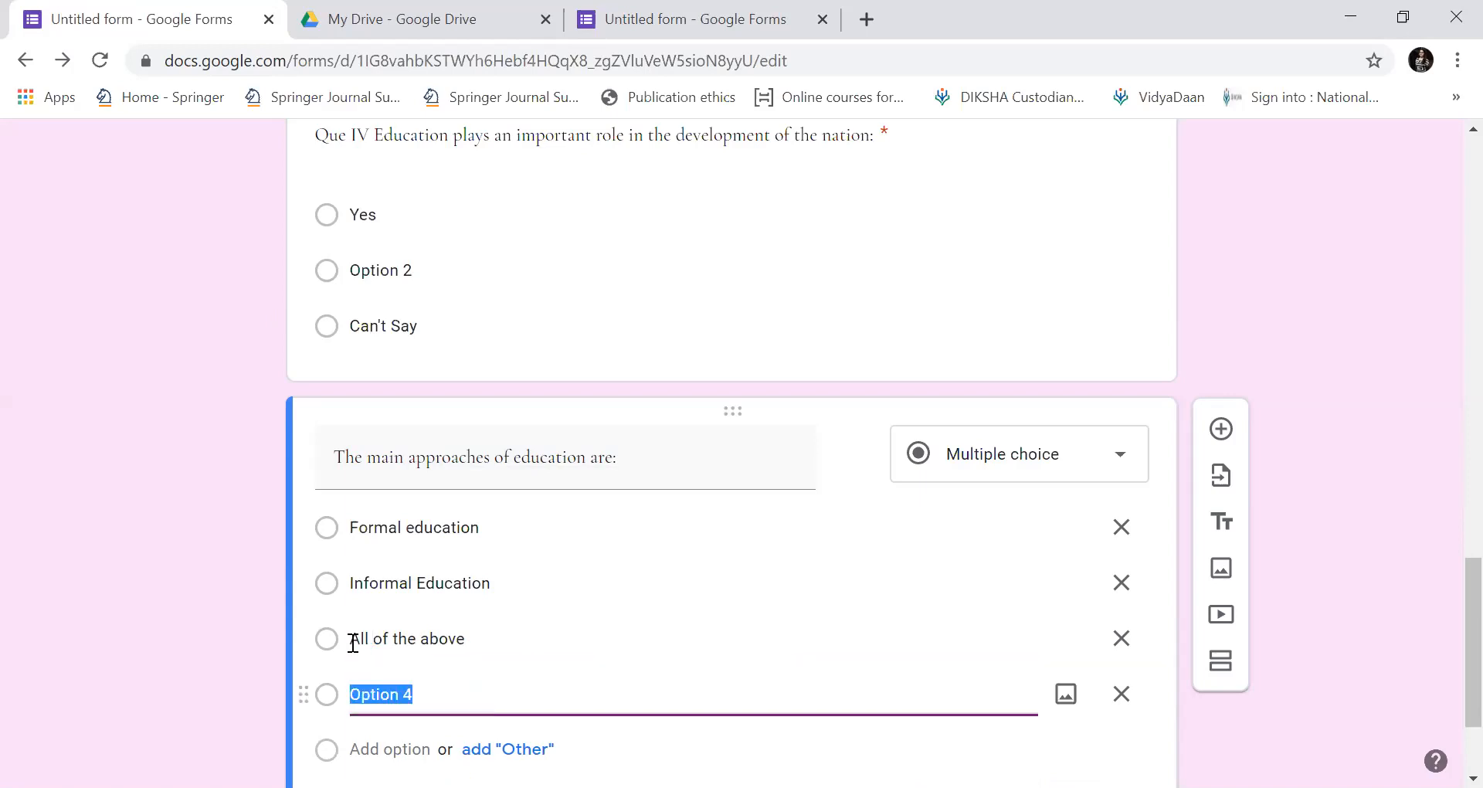
{"action": "key", "text": "ctrl+z"}
{"action": "key", "text": "ctrl+z"}
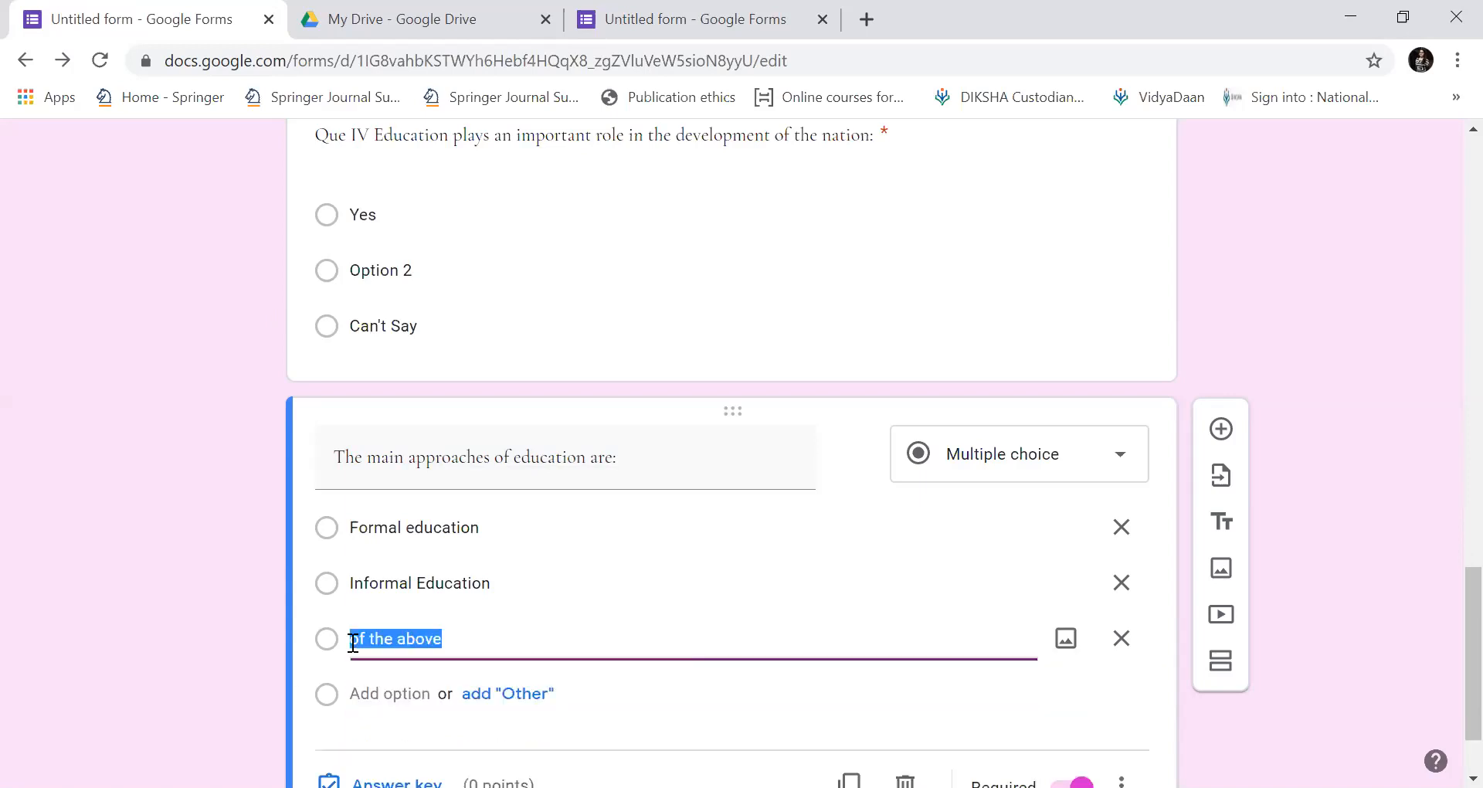
{"action": "key", "text": "ctrl+z"}
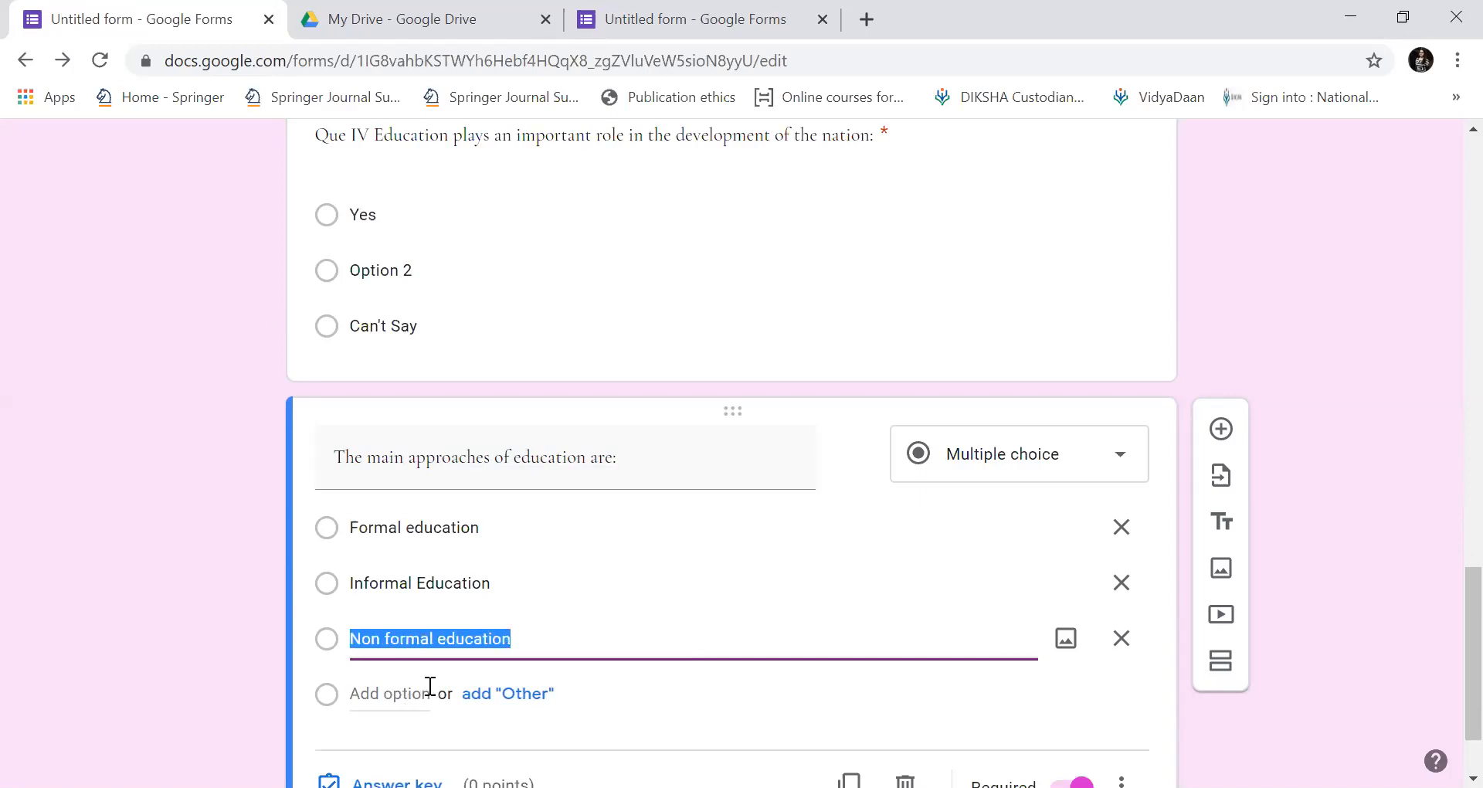
Add the options 'All of the above' and 'None of the above'.
{"action": "left_click", "coordinate": [430, 686]}
{"action": "type", "text": "All o"}
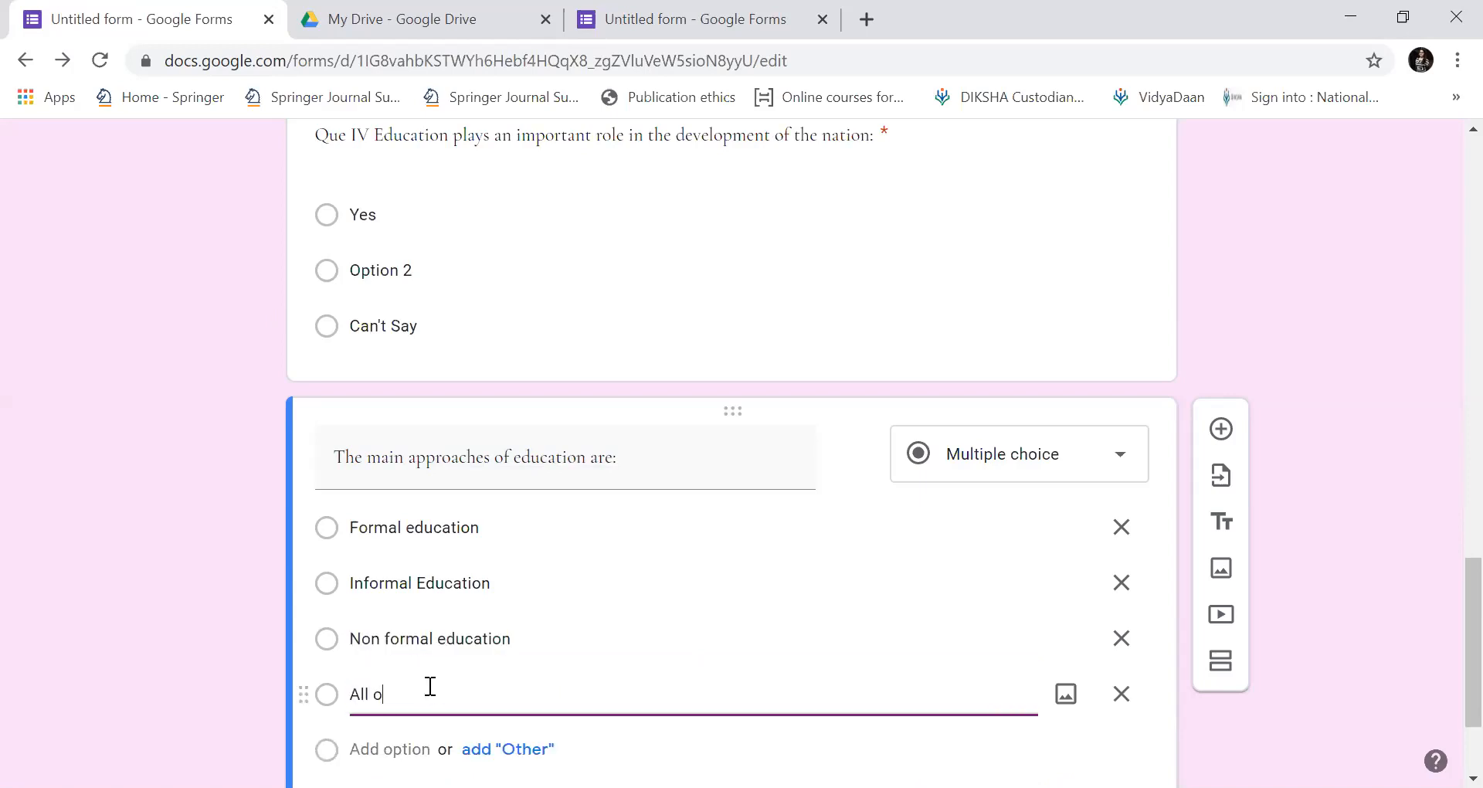
{"action": "type", "text": "f the above"}
{"action": "key", "text": "Return"}
{"action": "type", "text": "N"}
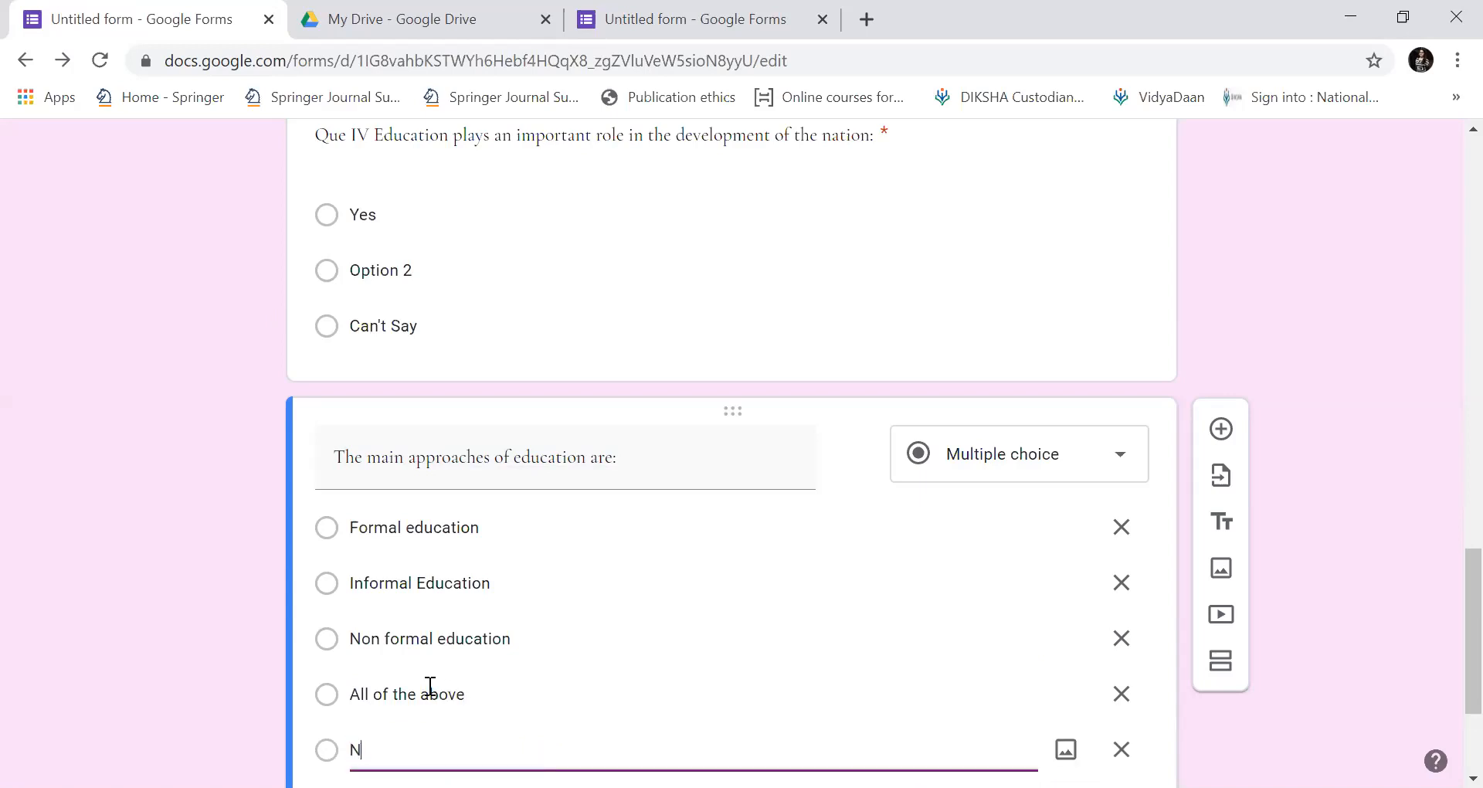
{"action": "type", "text": "one of the abive"}
Mark All of the above correct for 5 points and add a blank question below.
{"action": "scroll", "coordinate": [1447, 675], "scroll_direction": "down", "scroll_amount": 3}
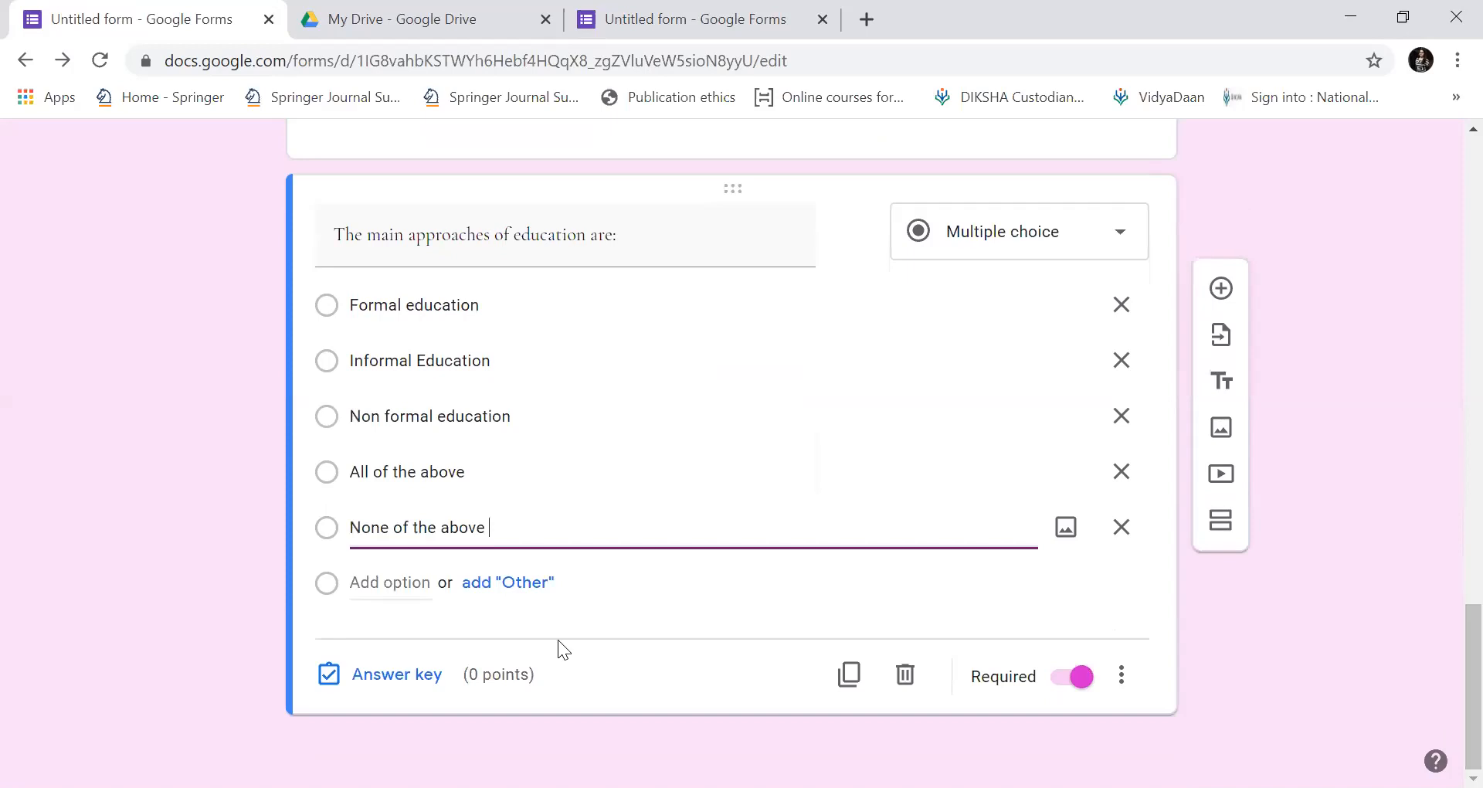
{"action": "left_click", "coordinate": [405, 678]}
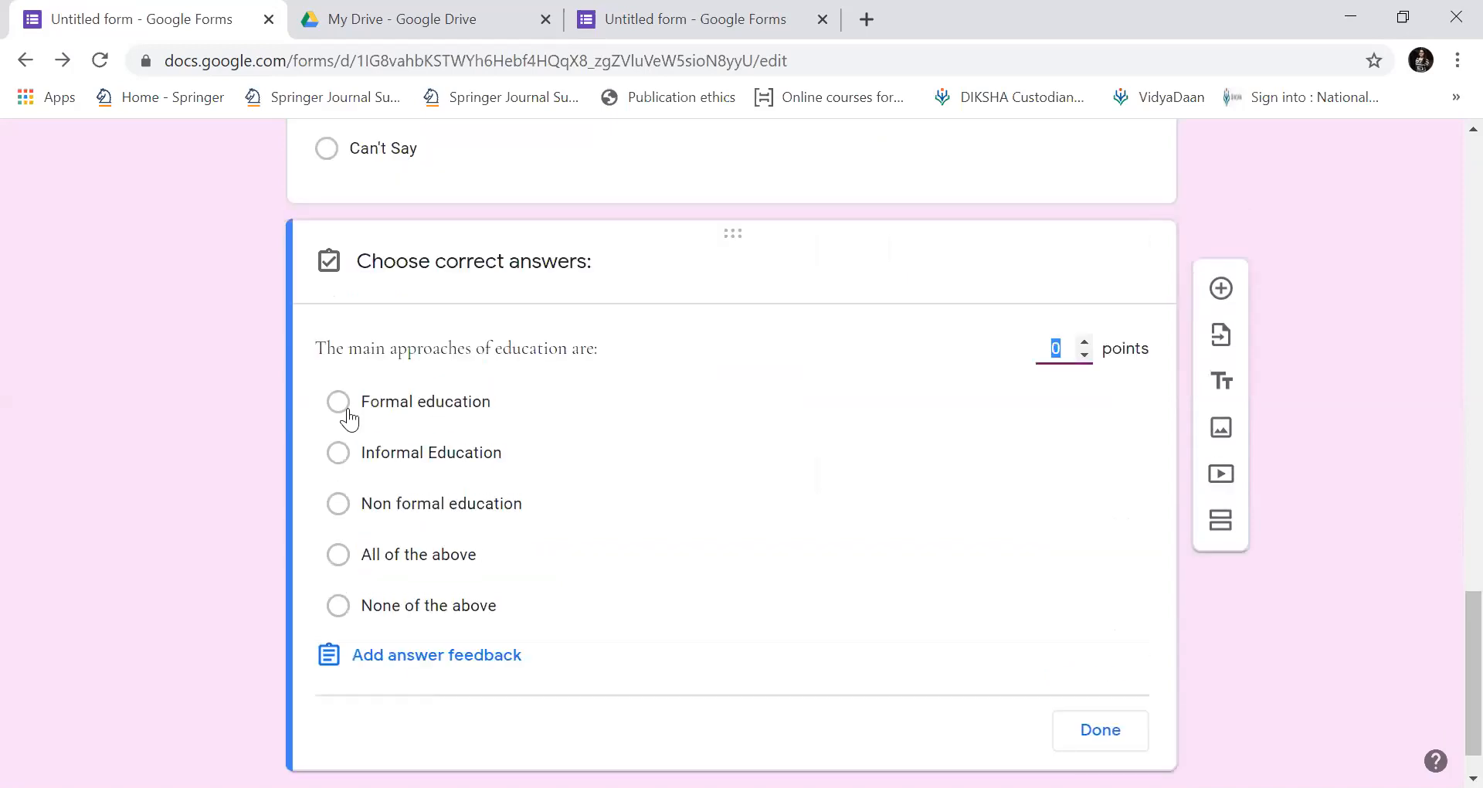
{"action": "left_click", "coordinate": [345, 558]}
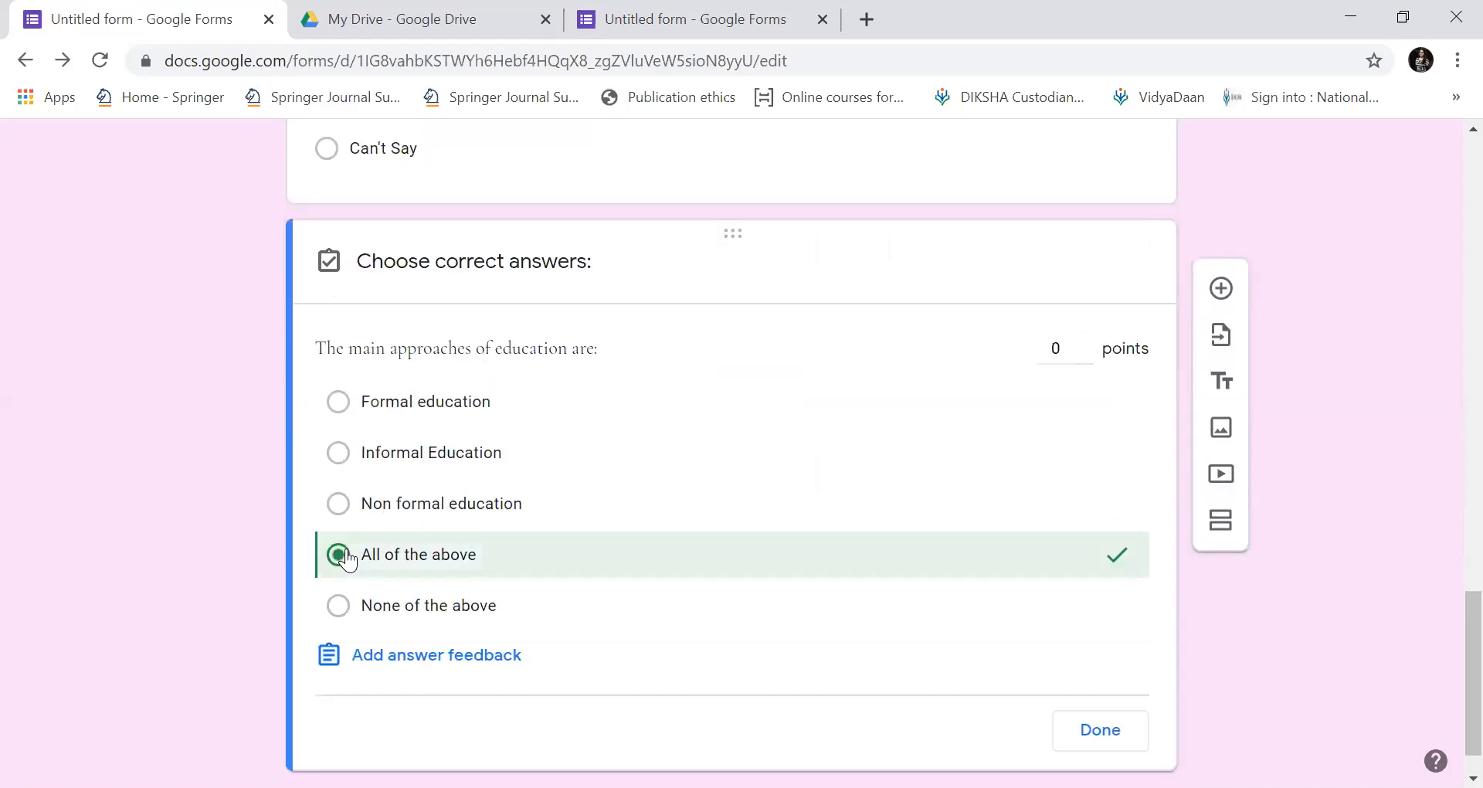
{"action": "left_click", "coordinate": [1069, 361]}
{"action": "type", "text": "5"}
{"action": "left_click", "coordinate": [1122, 728]}
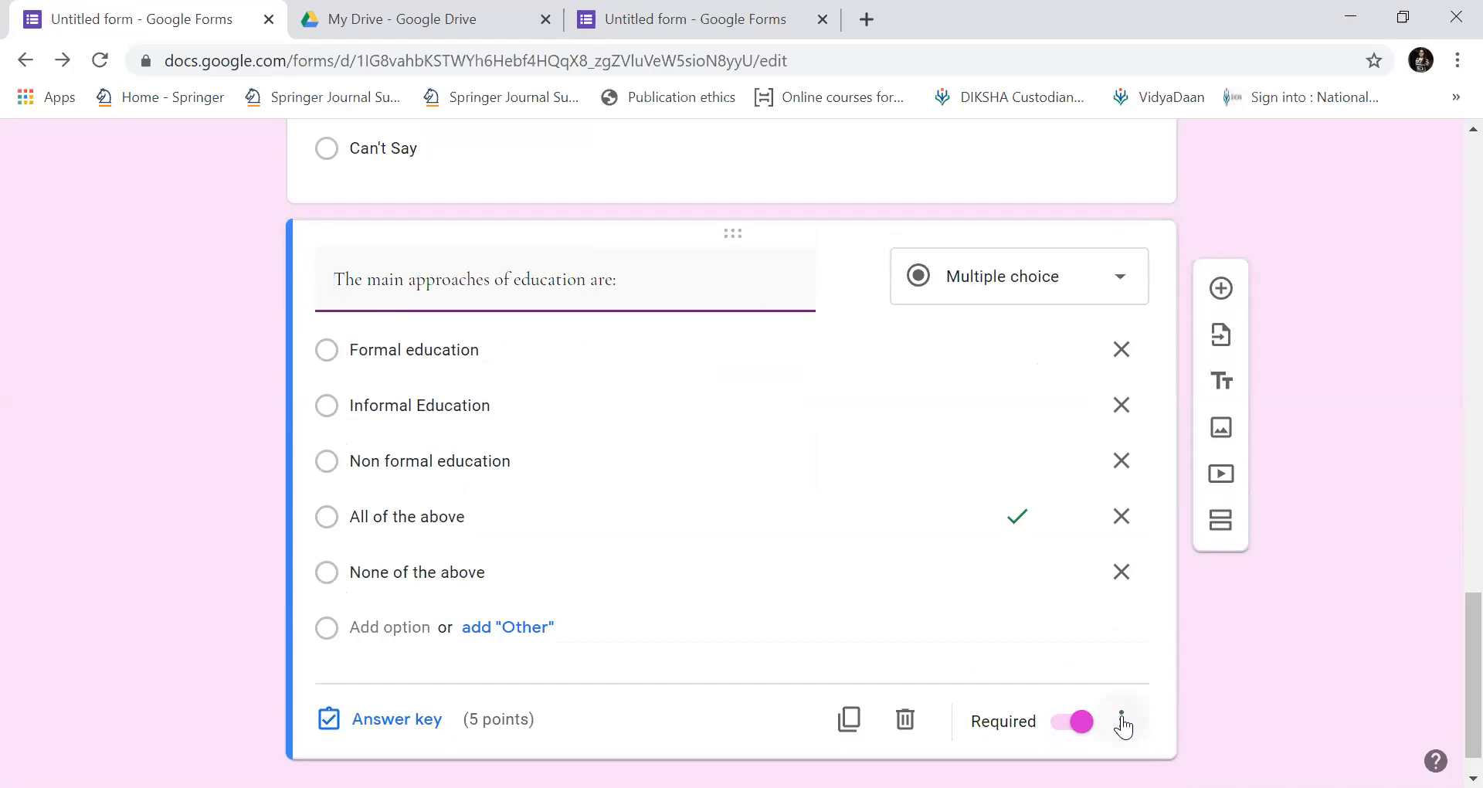
{"action": "left_click", "coordinate": [1221, 289]}
Title the new question 'Teacher and student interaction is important' with the spelling corrected.
{"action": "scroll", "coordinate": [1444, 573], "scroll_direction": "down", "scroll_amount": 3}
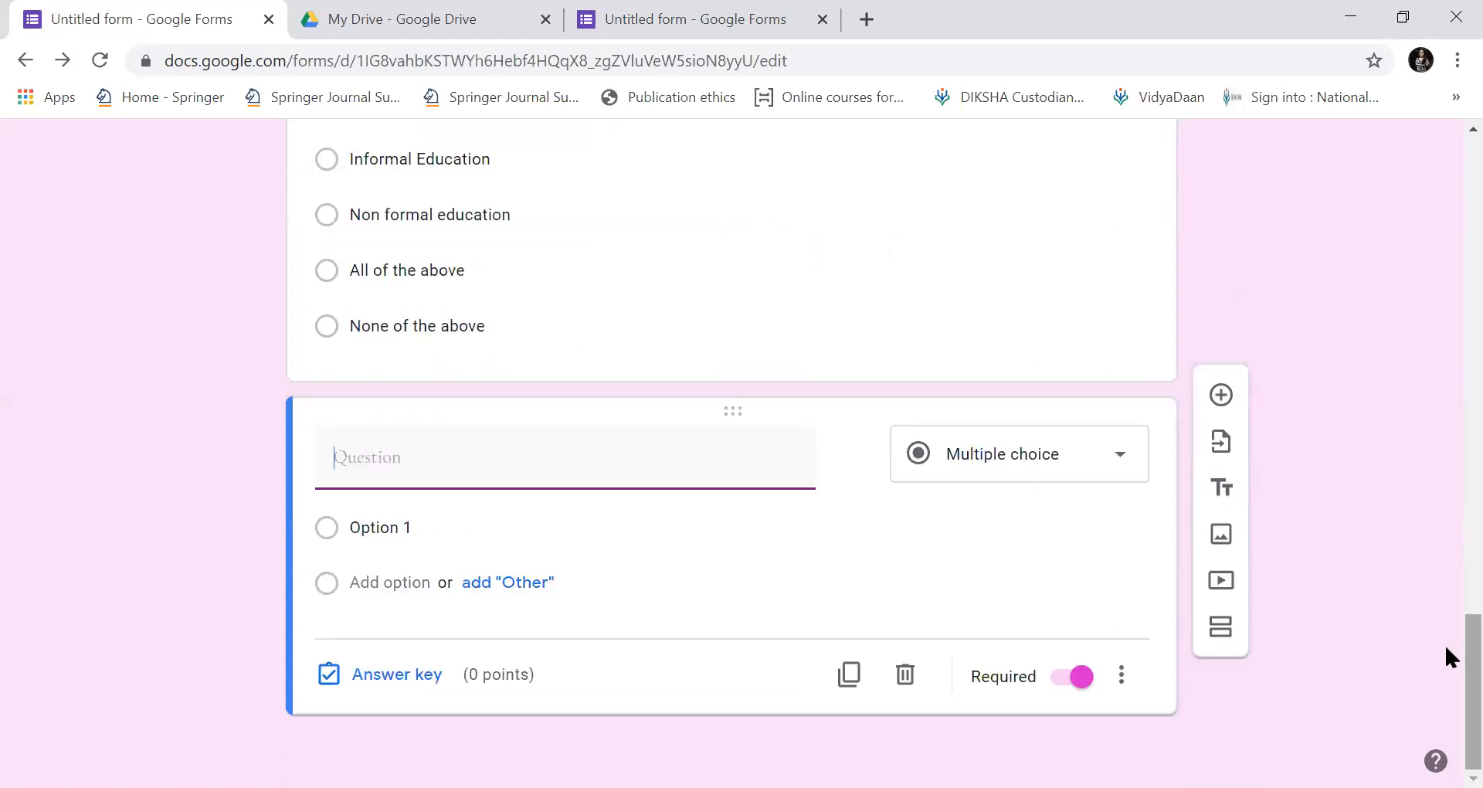
{"action": "type", "text": "Teacher a"}
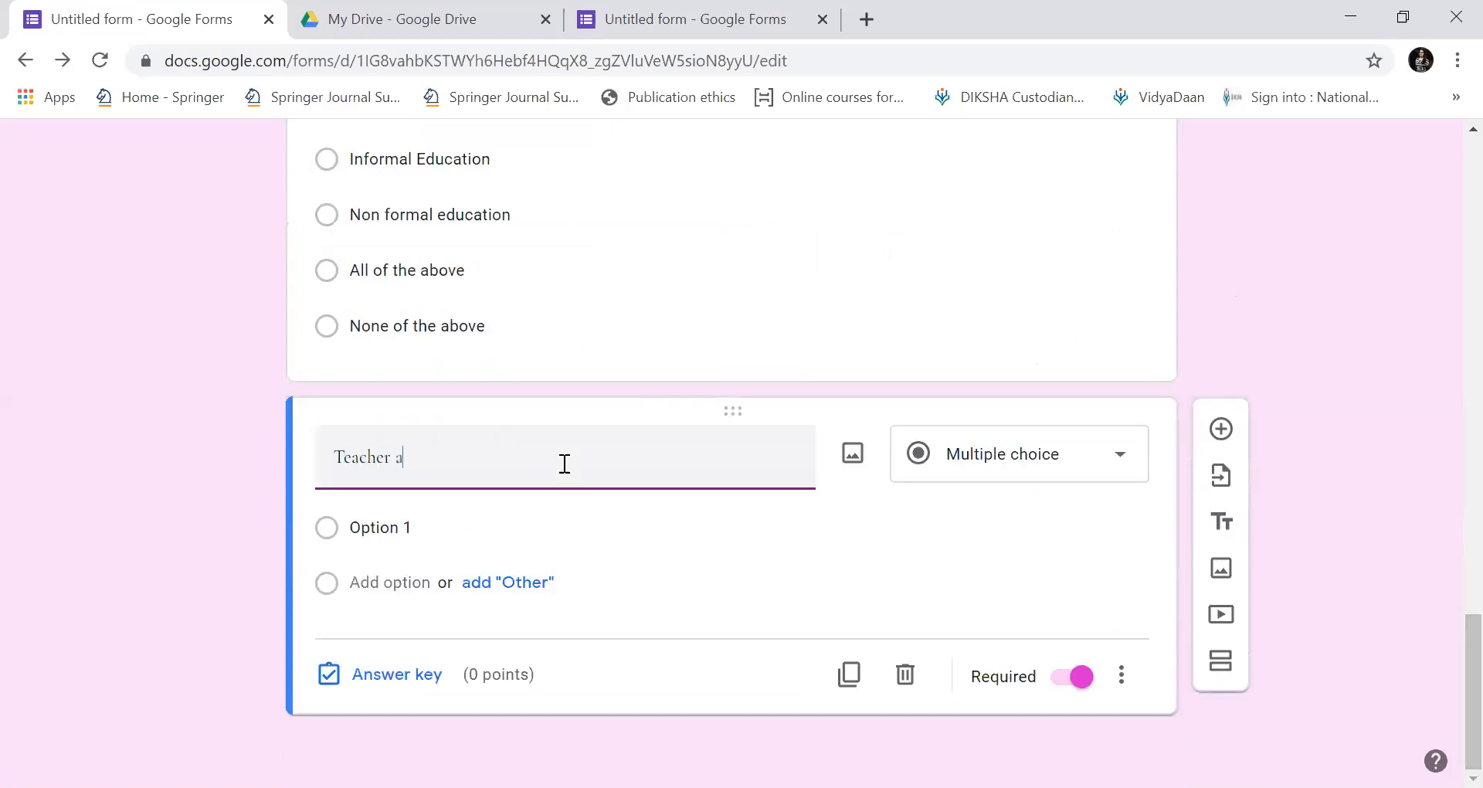
{"action": "type", "text": "nd student intercation is importnat"}
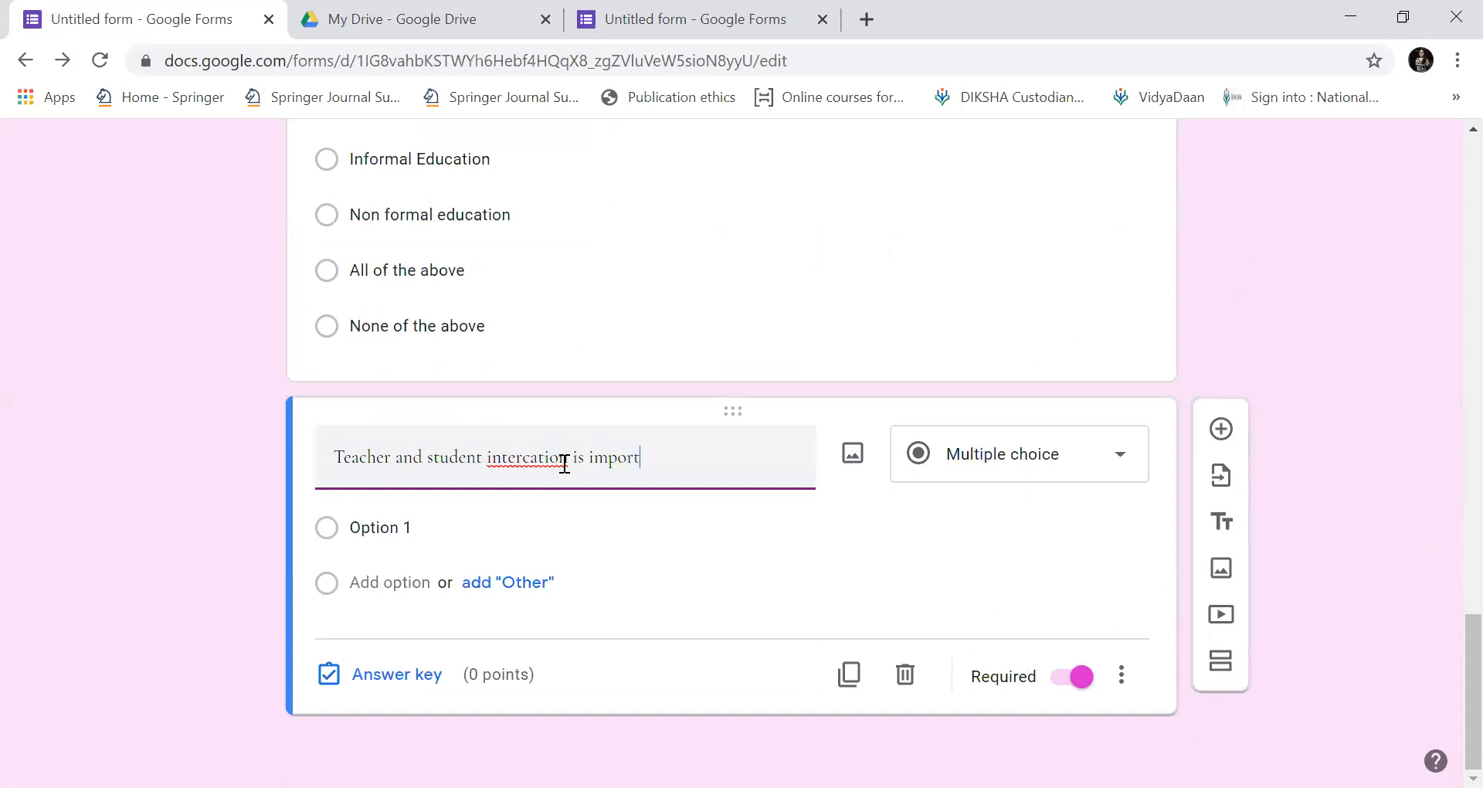
{"action": "key", "text": "BackSpace"}
{"action": "key", "text": "BackSpace"}
{"action": "key", "text": "BackSpace"}
{"action": "key", "text": "BackSpace"}
{"action": "type", "text": "ant"}
{"action": "double_click", "coordinate": [536, 455]}
{"action": "right_click", "coordinate": [537, 457]}
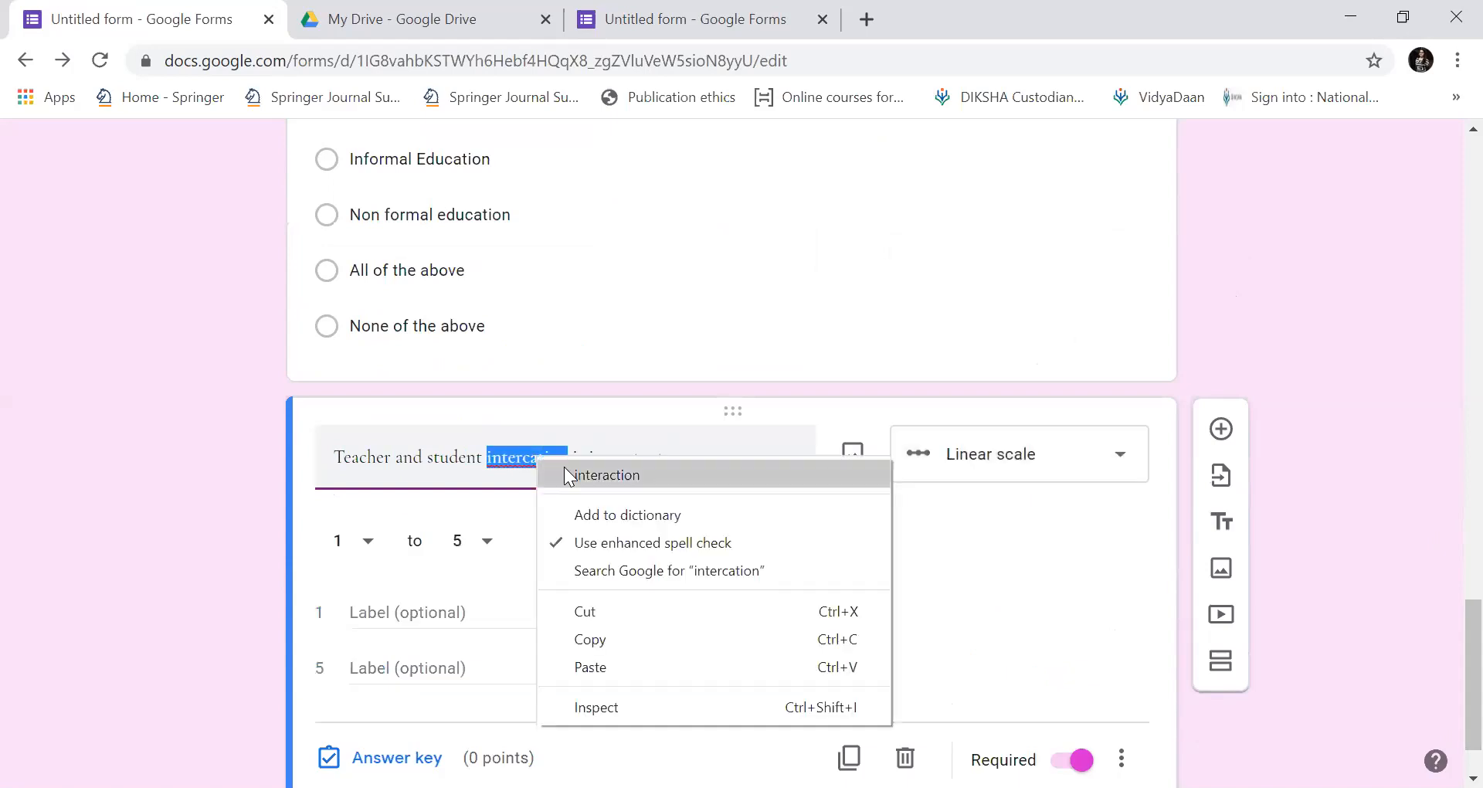
{"action": "left_click", "coordinate": [563, 468]}
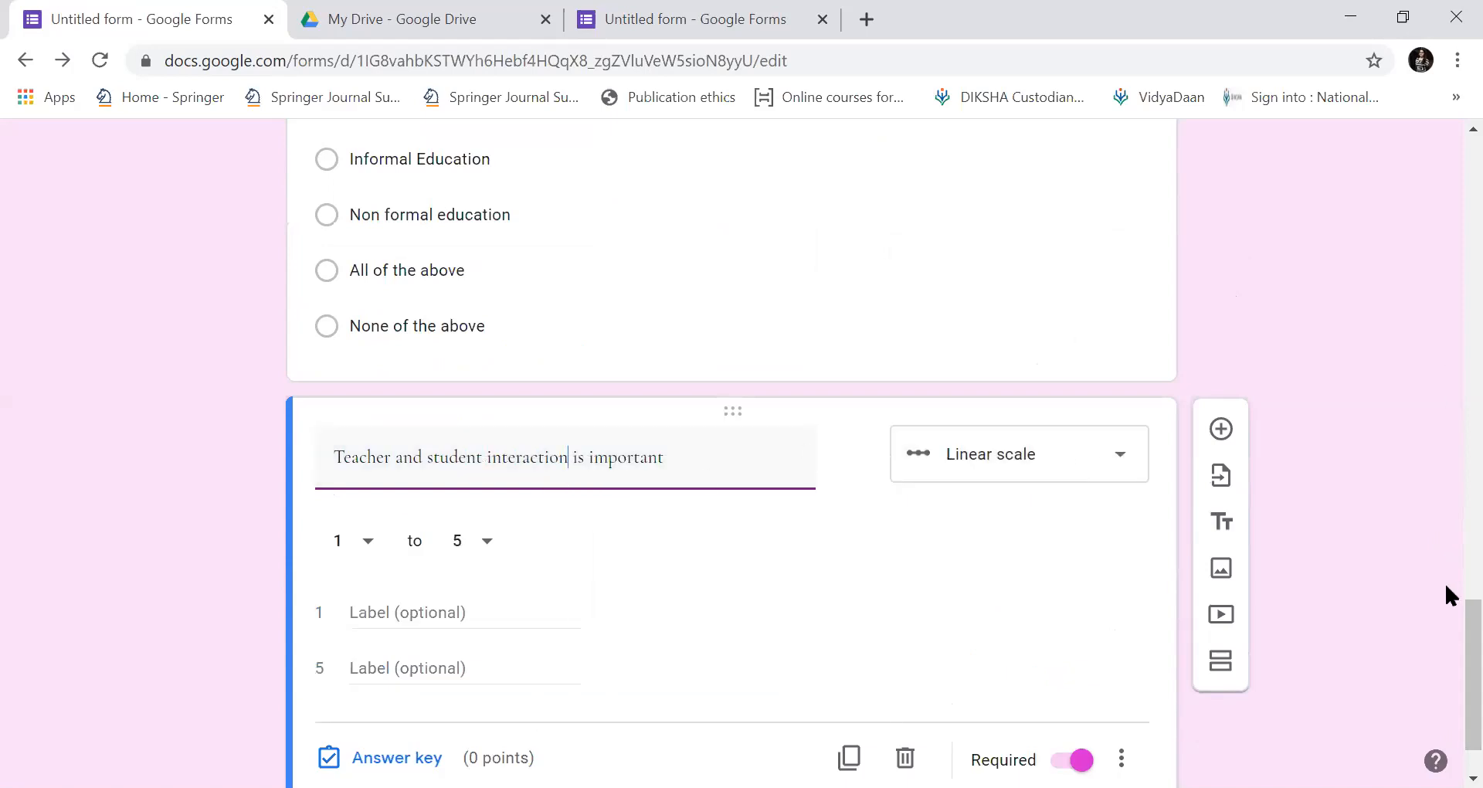
Make it a Linear scale question, duplicate it and clear the copy's title.
{"action": "scroll", "coordinate": [1444, 656], "scroll_direction": "down", "scroll_amount": 1}
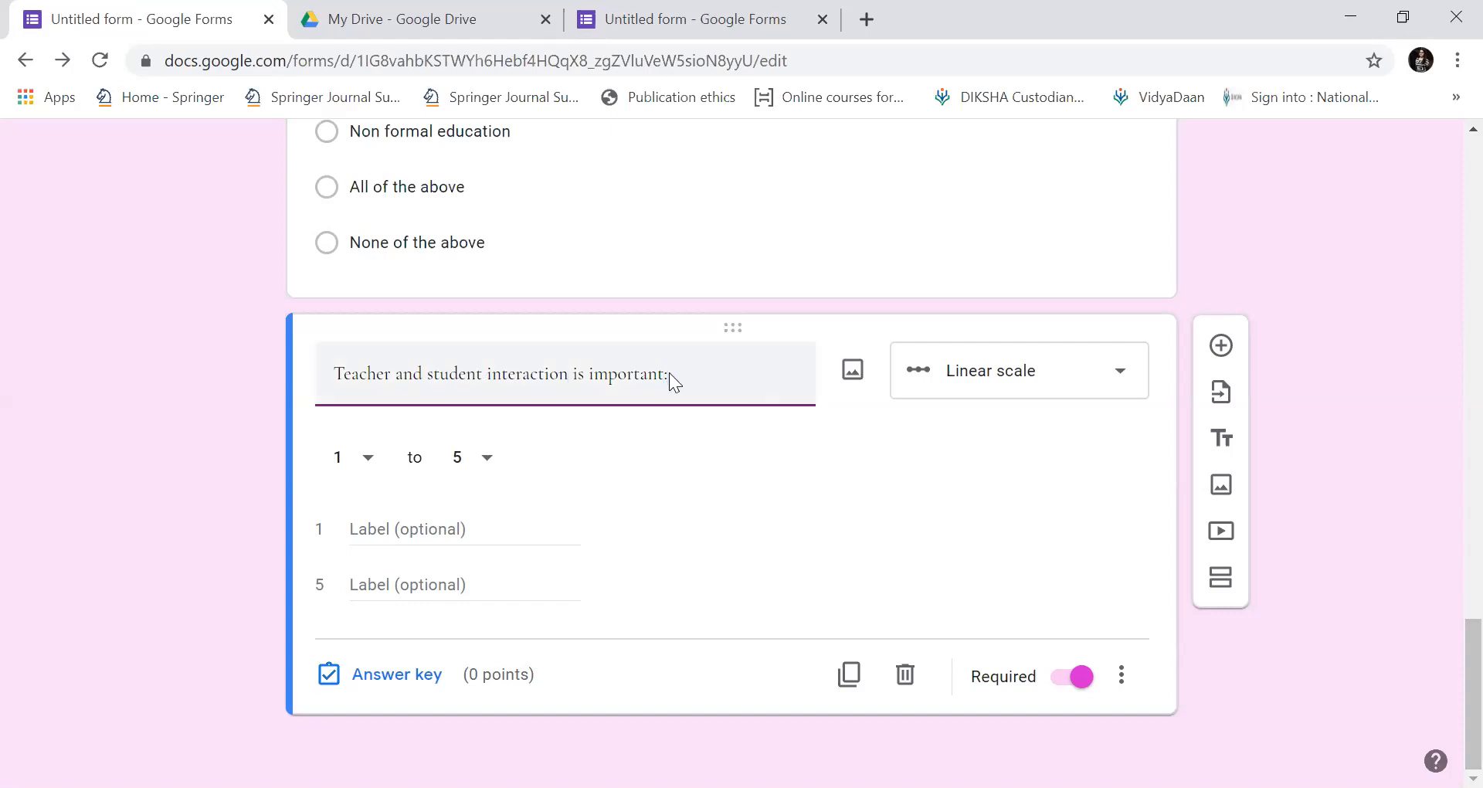
{"action": "left_click", "coordinate": [1127, 387]}
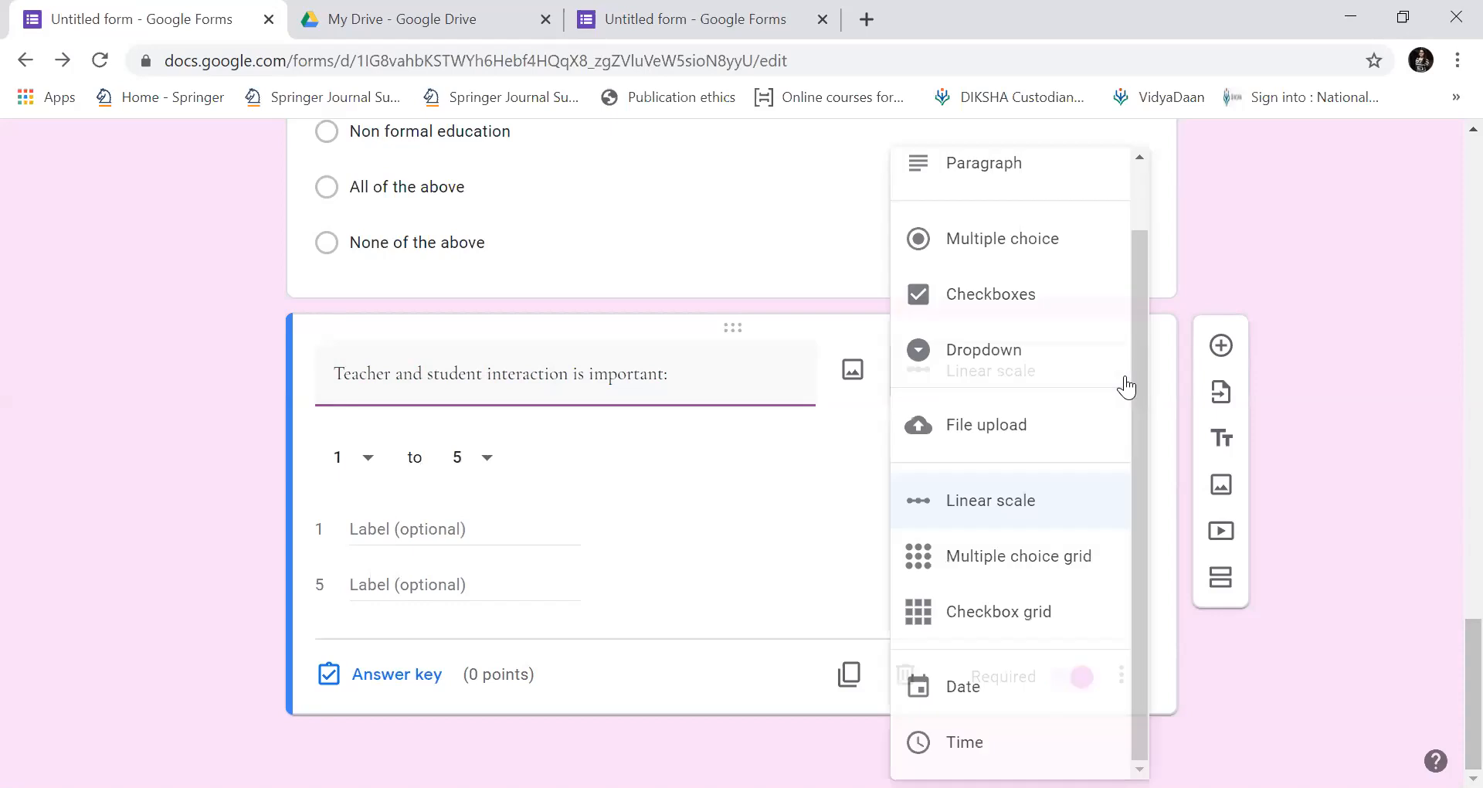
{"action": "left_click", "coordinate": [1059, 517]}
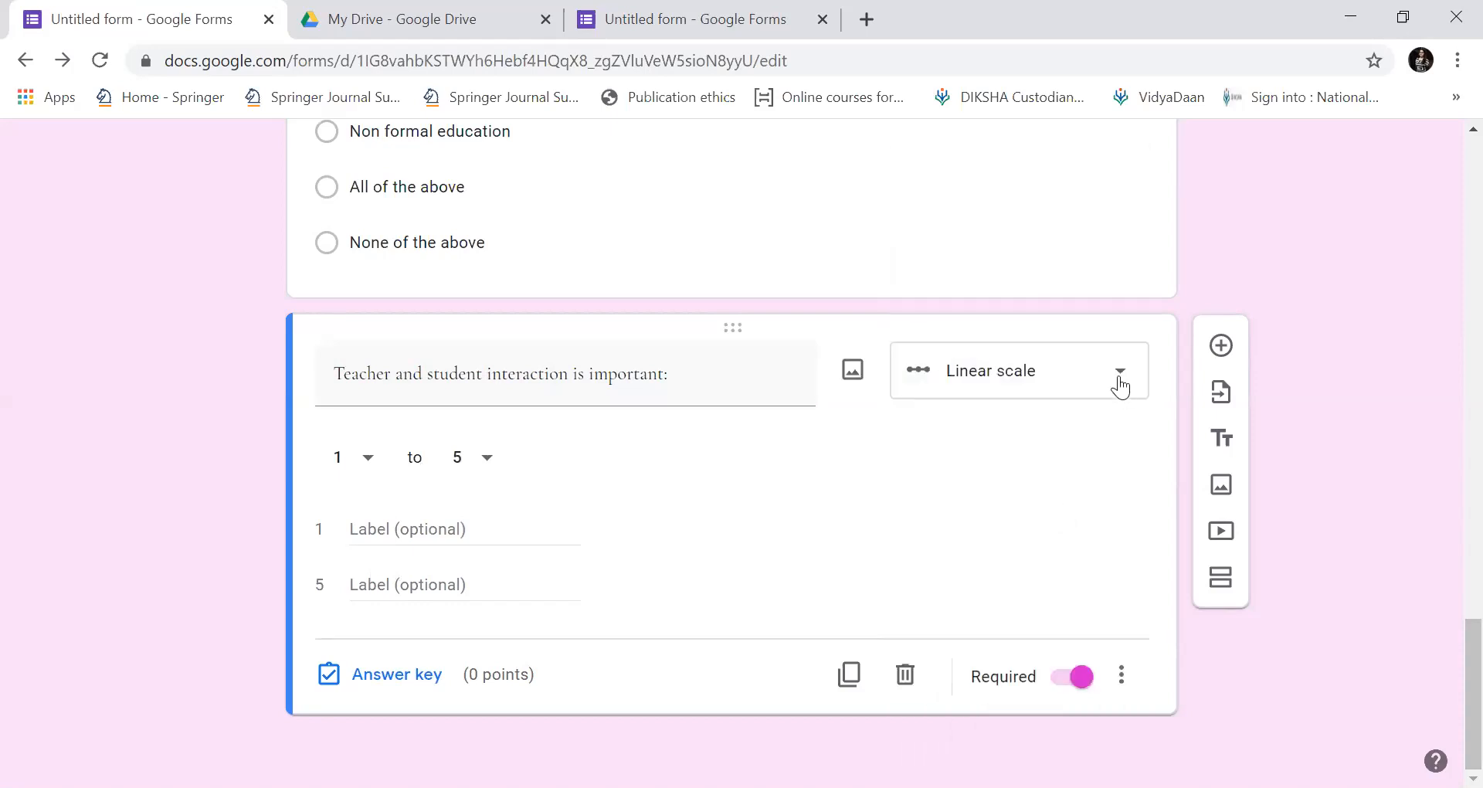
{"action": "left_click", "coordinate": [419, 519]}
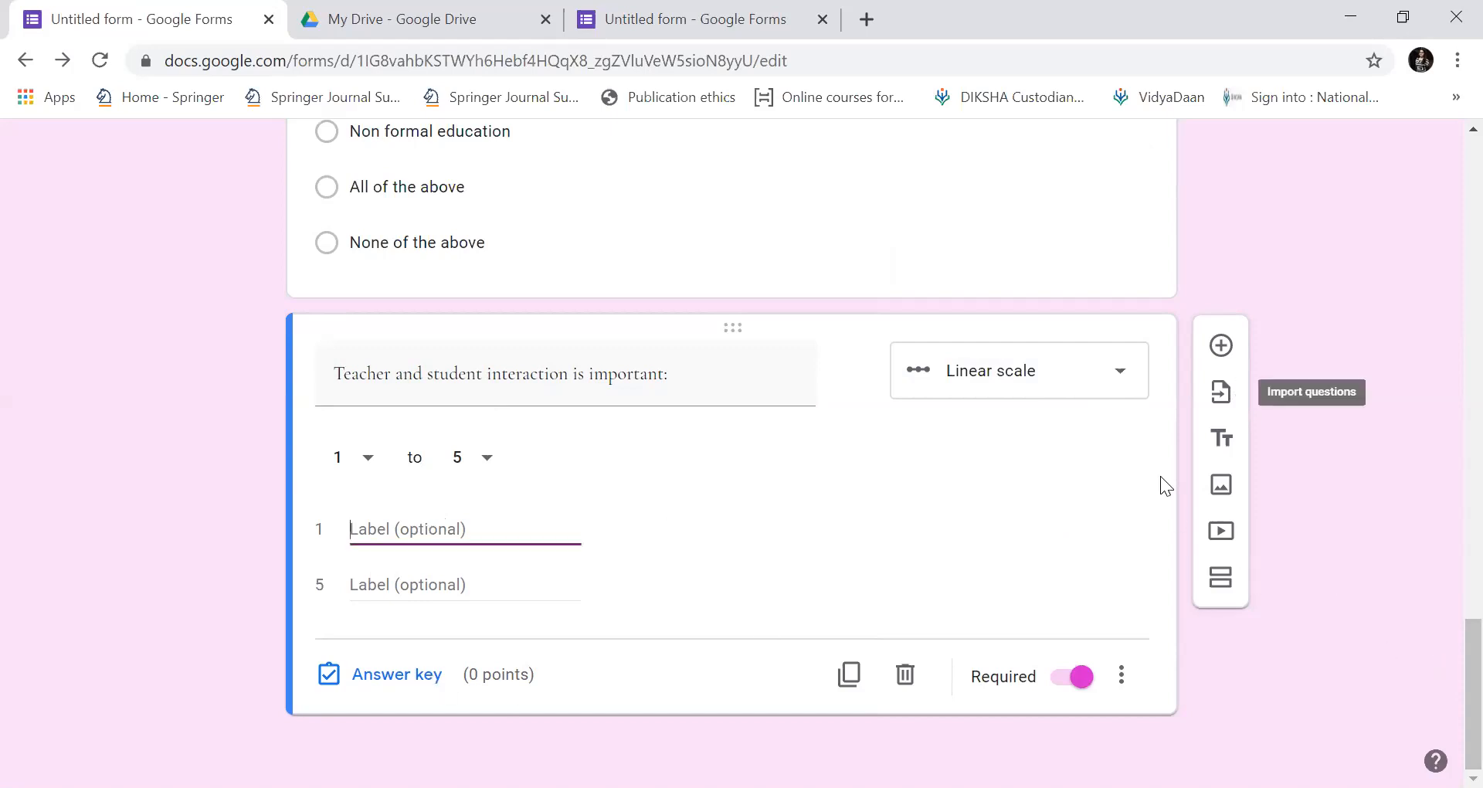
{"action": "left_click", "coordinate": [849, 676]}
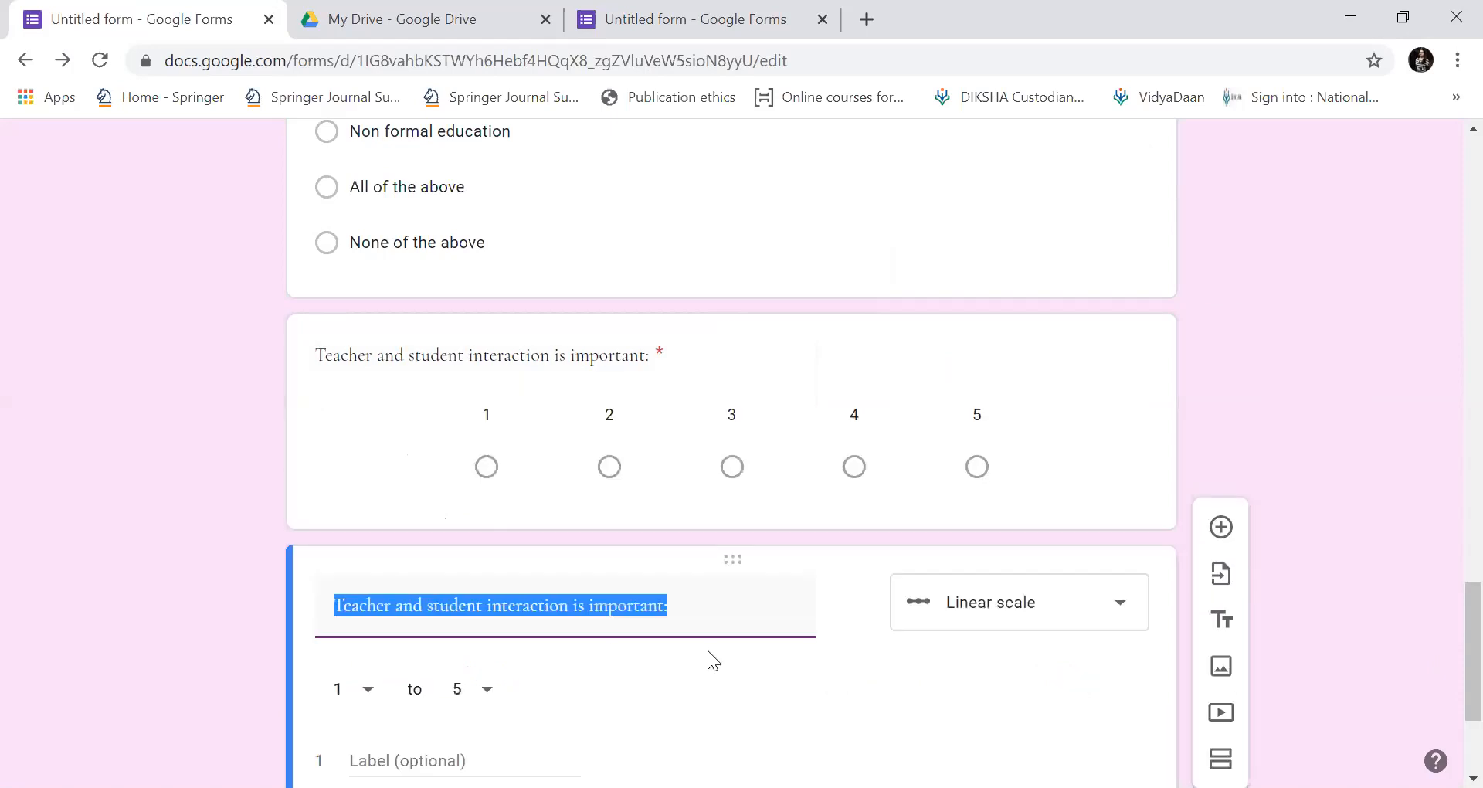
{"action": "key", "text": "BackSpace"}
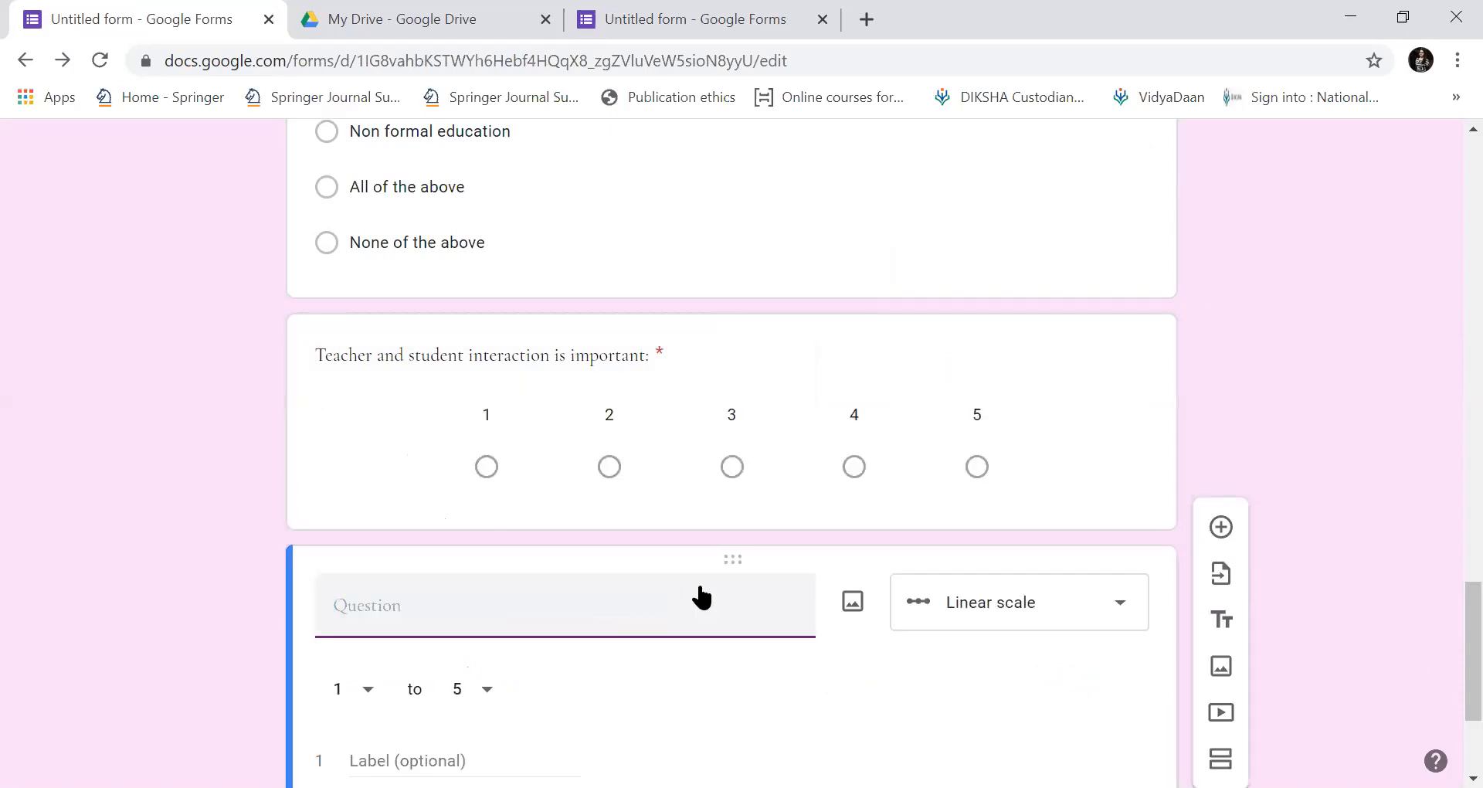
{"action": "left_click", "coordinate": [626, 366]}
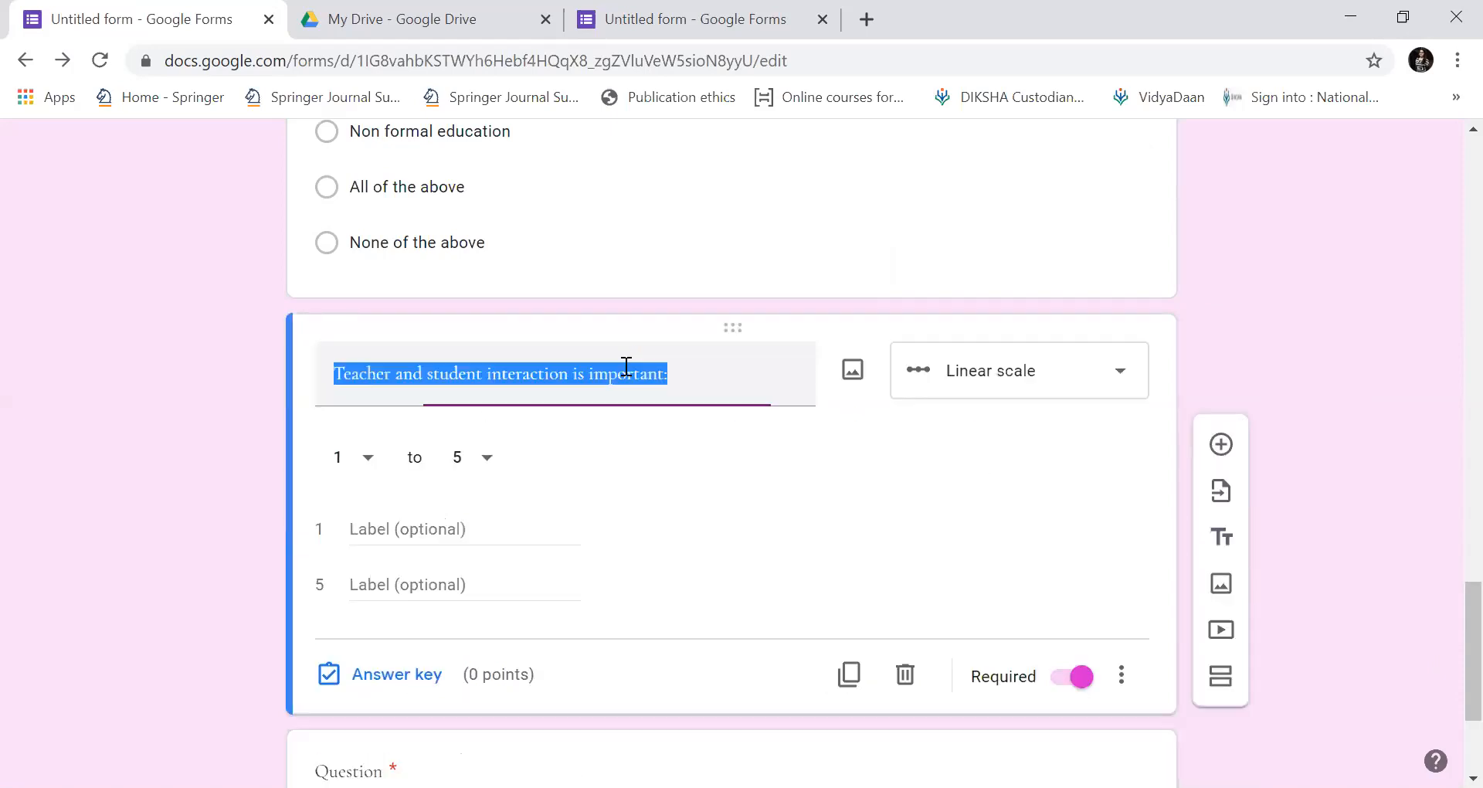
Append '(1-strongly disagree and 5-Strongly agree.)' to the interaction question's title, fixing misspellings.
{"action": "left_click", "coordinate": [682, 377]}
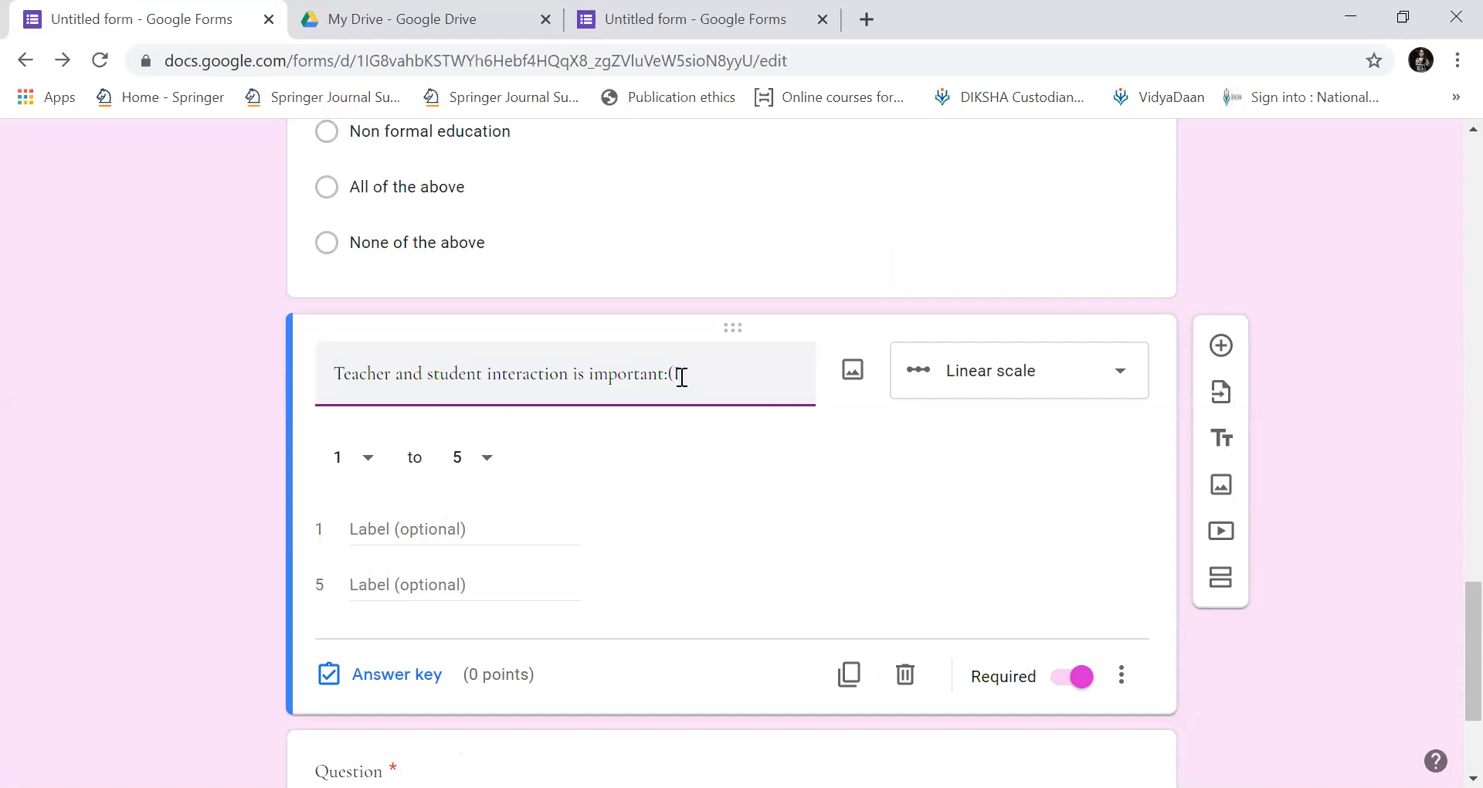
{"action": "type", "text": "strongke disagreee"}
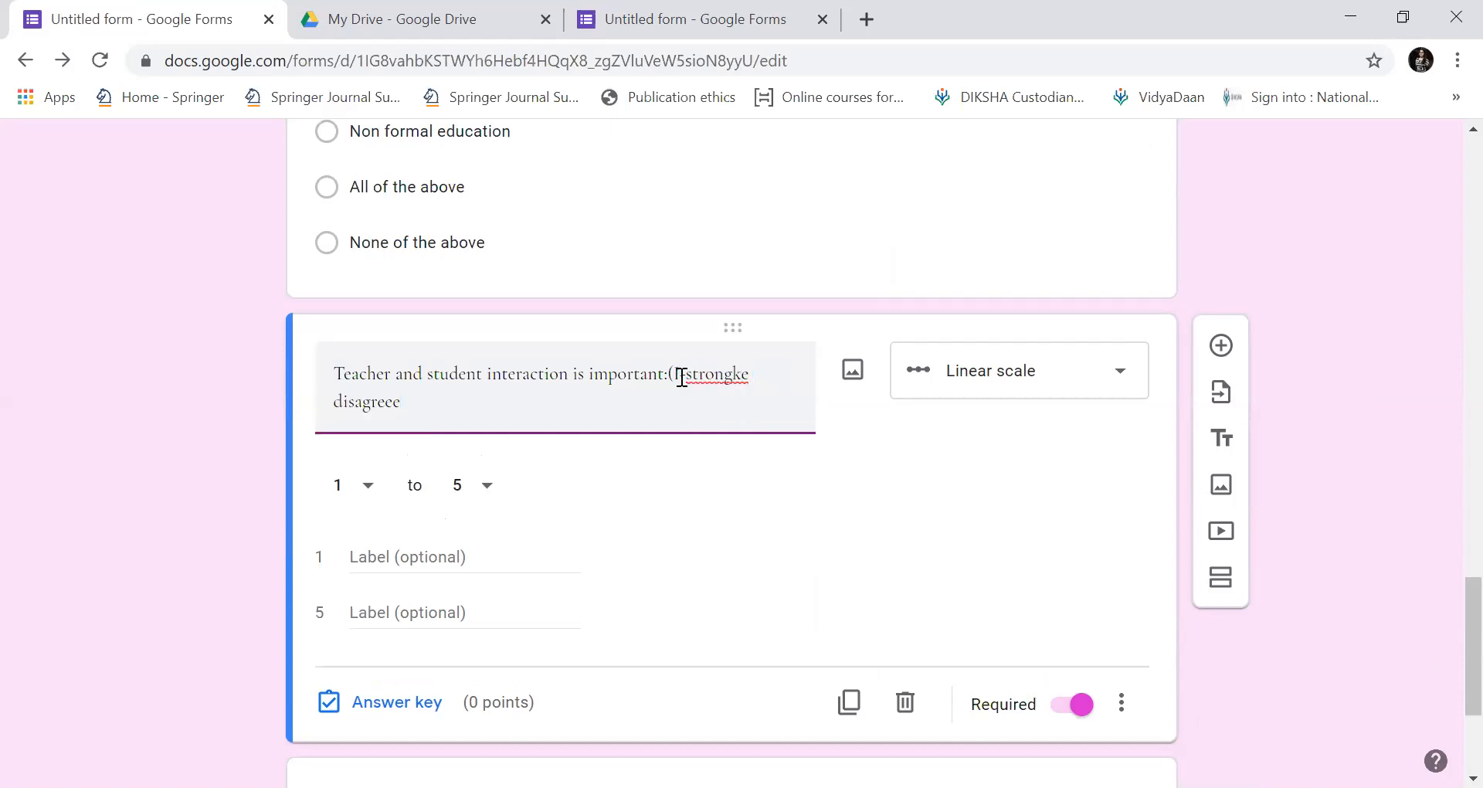
{"action": "left_click", "coordinate": [751, 366]}
{"action": "key", "text": "BackSpace"}
{"action": "key", "text": "BackSpace"}
{"action": "type", "text": "ly"}
{"action": "right_click", "coordinate": [356, 414]}
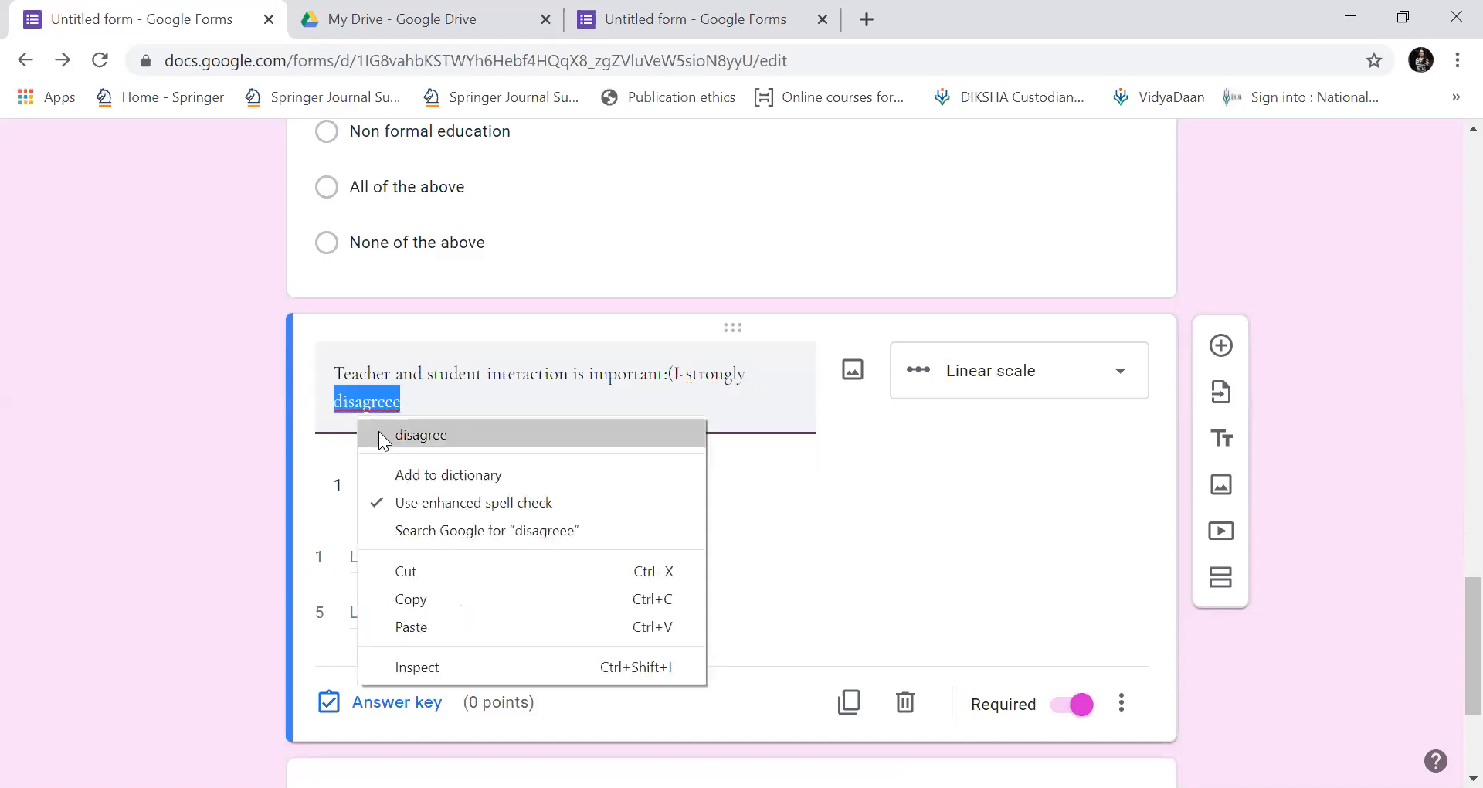
{"action": "left_click", "coordinate": [379, 431]}
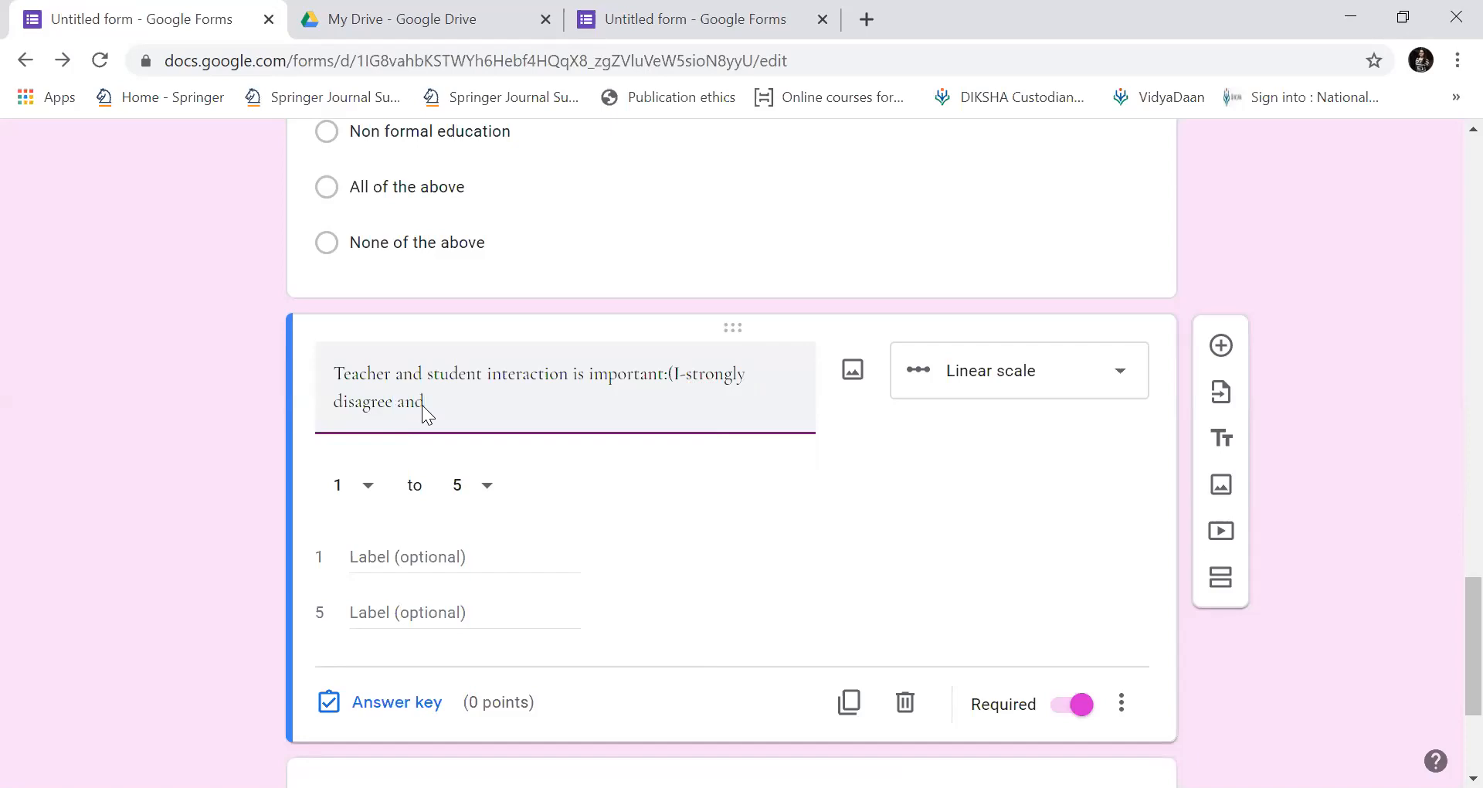
{"action": "type", "text": "trongle agree.)"}
{"action": "right_click", "coordinate": [491, 409]}
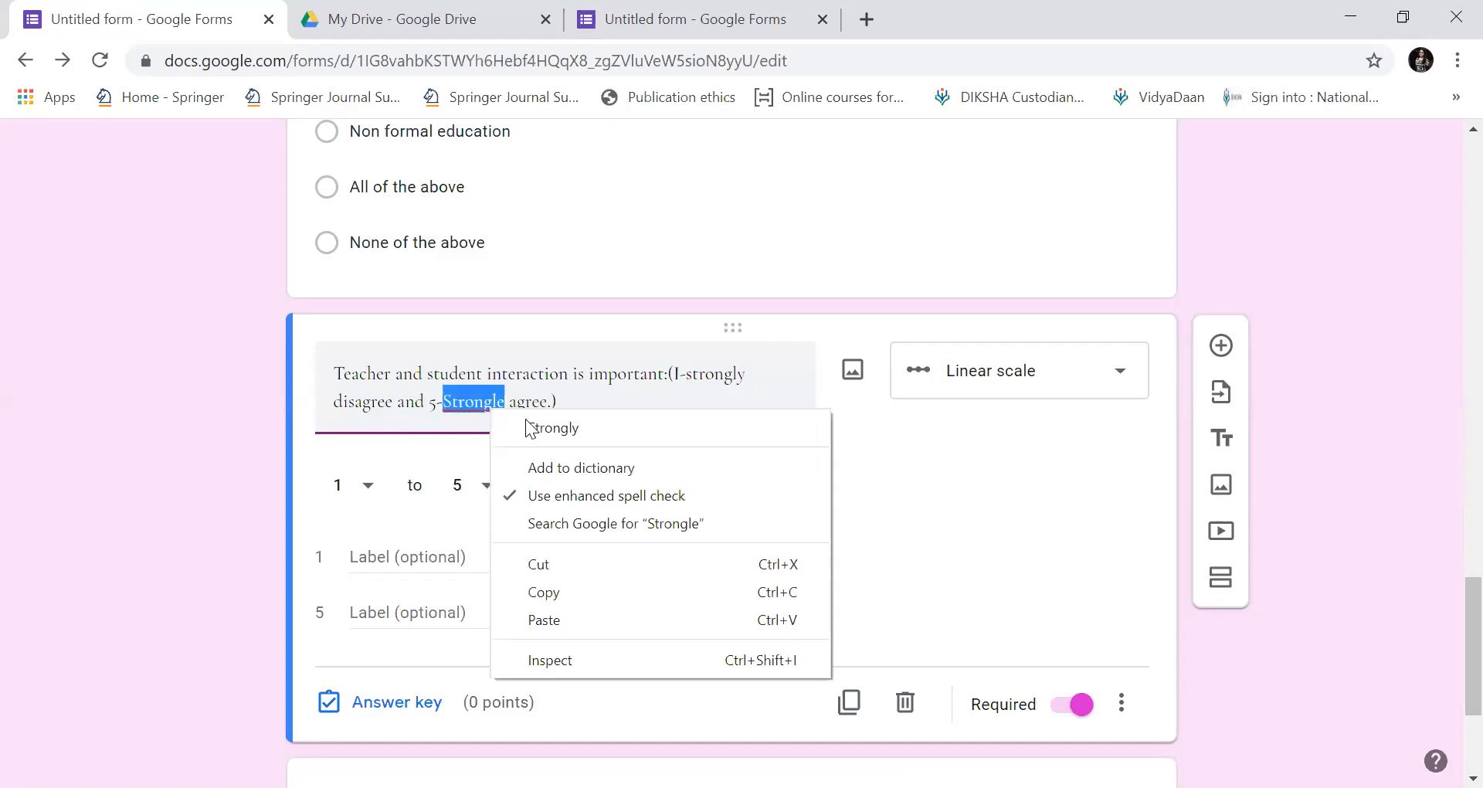
{"action": "left_click", "coordinate": [527, 424]}
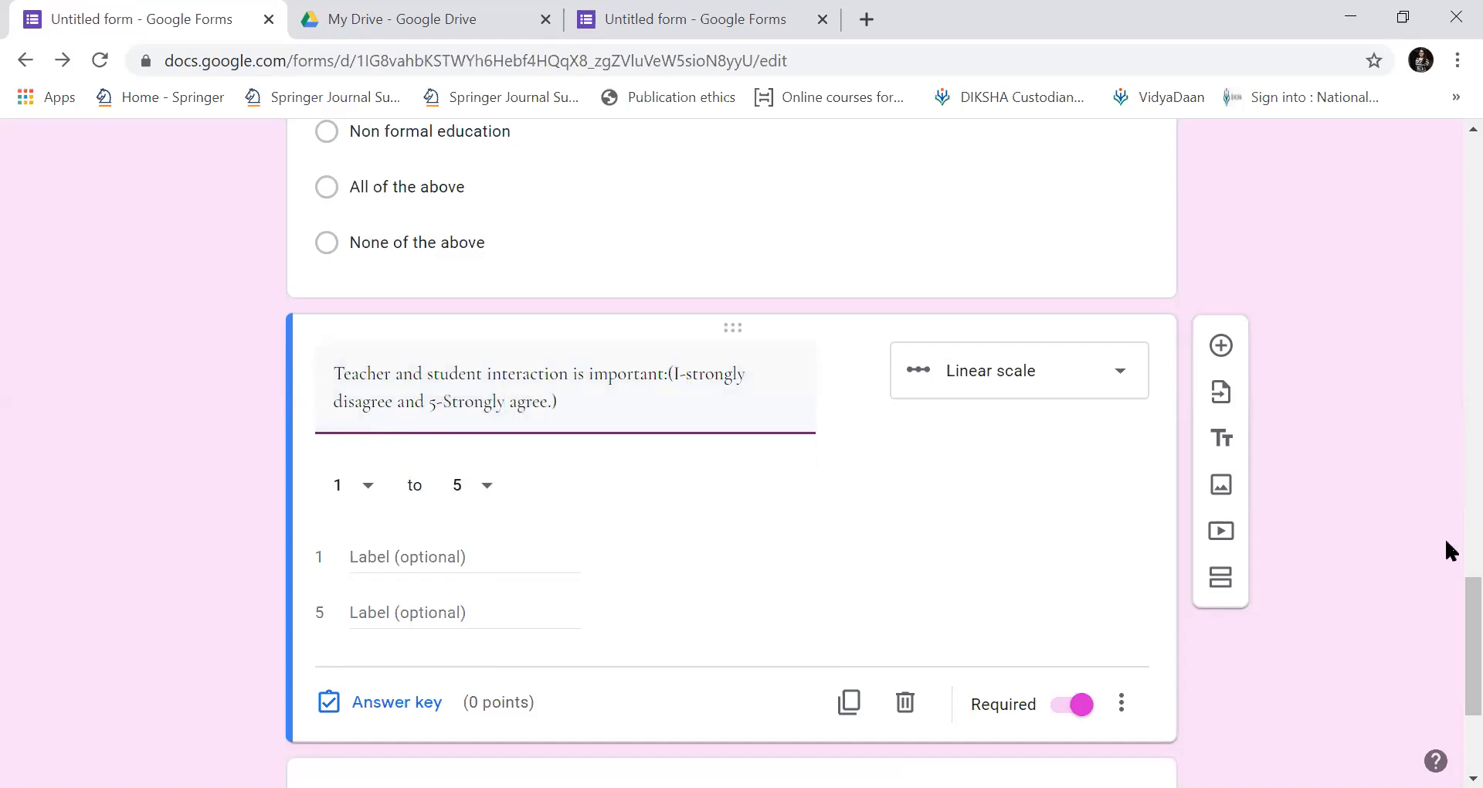
{"action": "scroll", "coordinate": [1445, 622], "scroll_direction": "down", "scroll_amount": 1}
{"action": "scroll", "coordinate": [1444, 619], "scroll_direction": "down", "scroll_amount": 1}
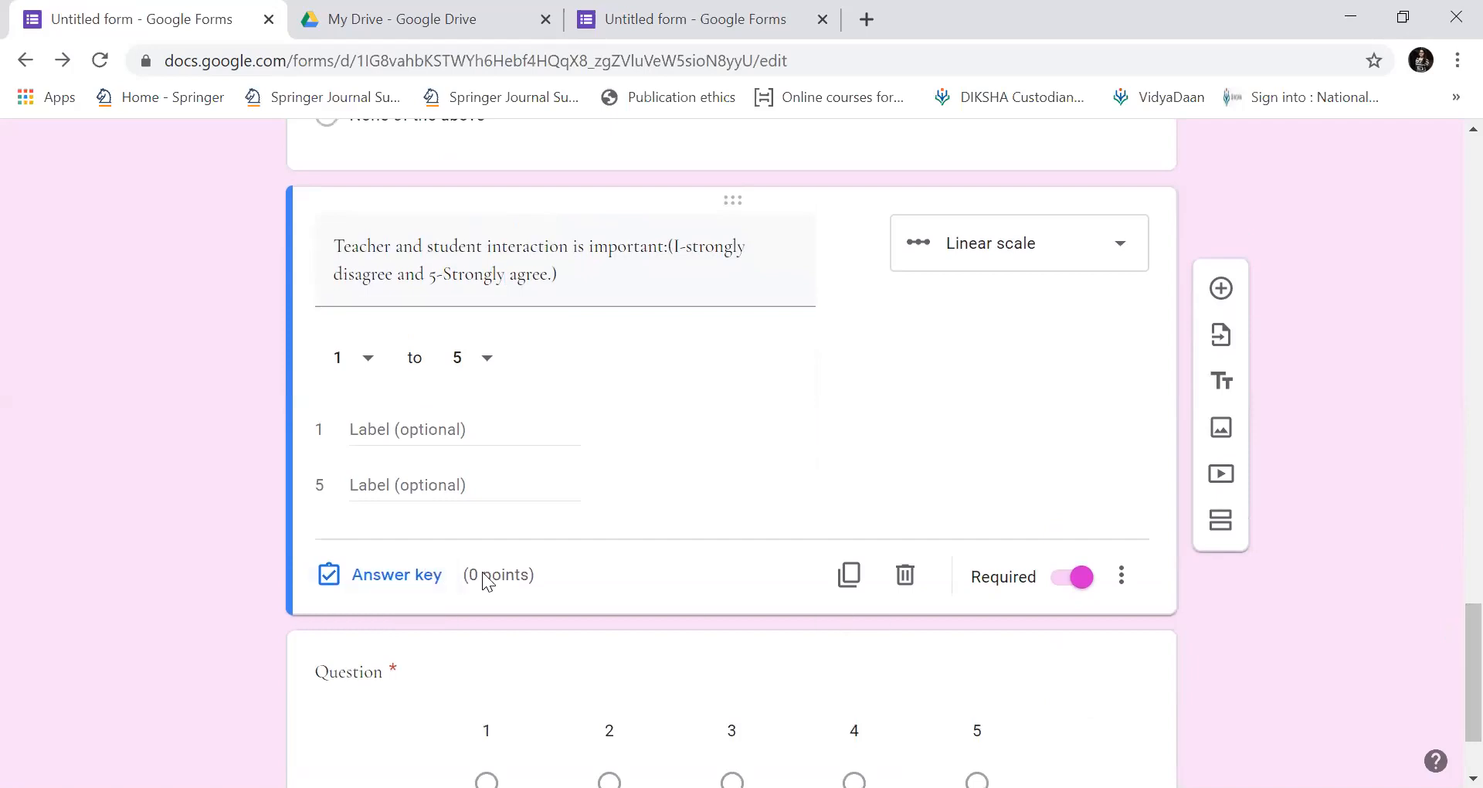
Change the interaction question's answer-key points from 0 to 5, leaving answer feedback empty.
{"action": "left_click", "coordinate": [431, 579]}
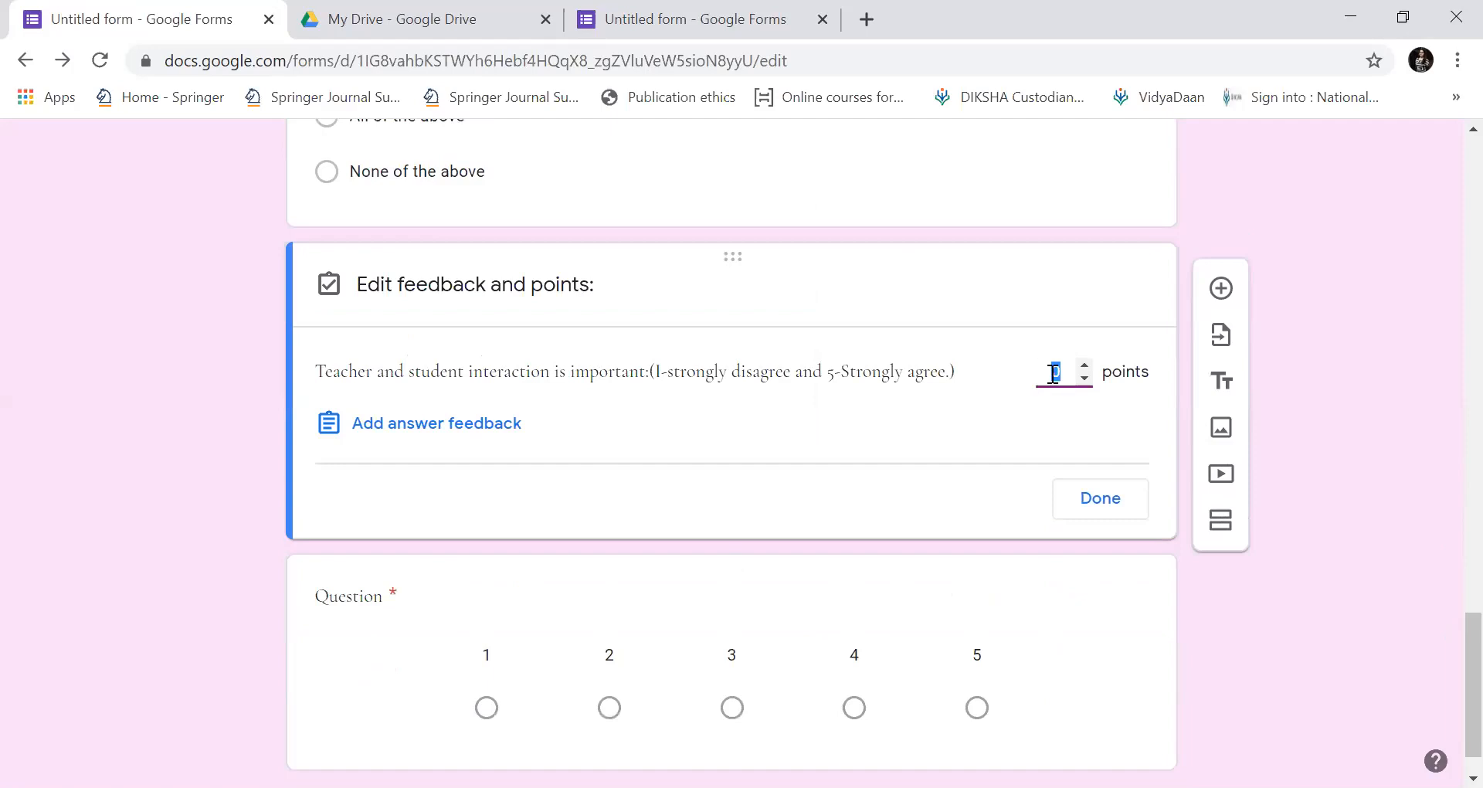
{"action": "key", "text": "BackSpace"}
{"action": "type", "text": "5"}
{"action": "scroll", "coordinate": [1445, 572], "scroll_direction": "up", "scroll_amount": 1}
{"action": "scroll", "coordinate": [1447, 522], "scroll_direction": "up", "scroll_amount": 6}
{"action": "scroll", "coordinate": [1447, 595], "scroll_direction": "down", "scroll_amount": 7}
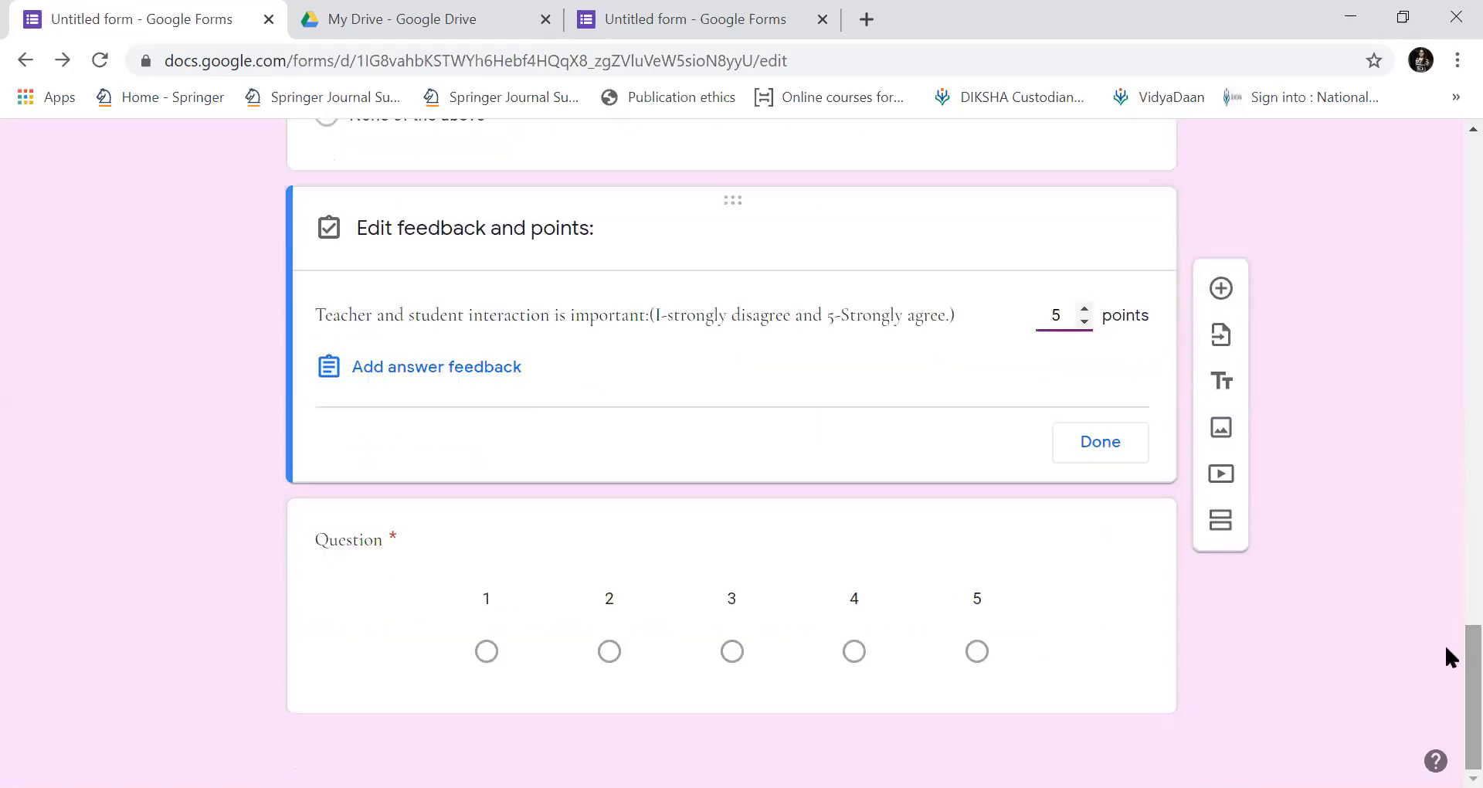
{"action": "left_click", "coordinate": [454, 372]}
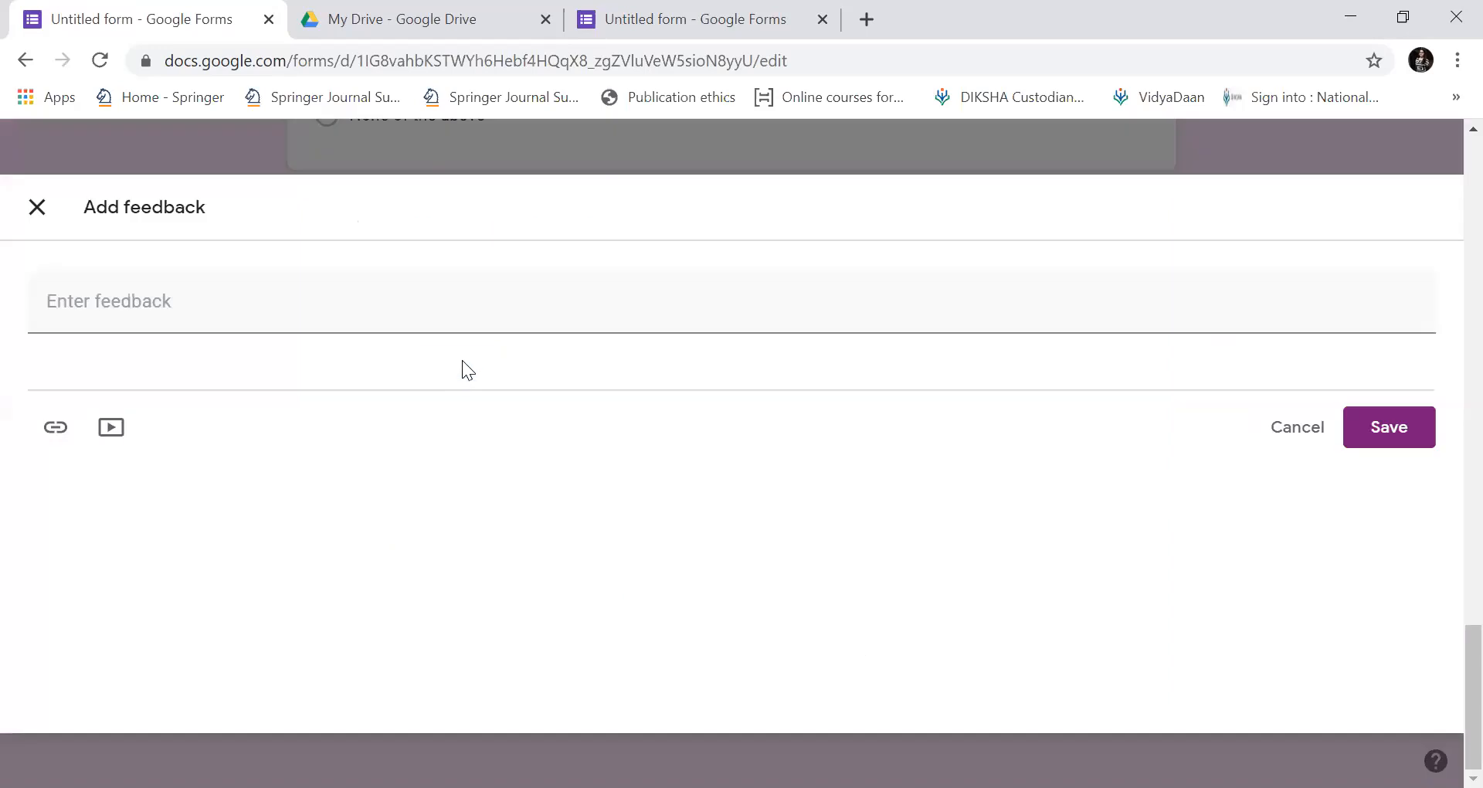
{"action": "left_click", "coordinate": [36, 216]}
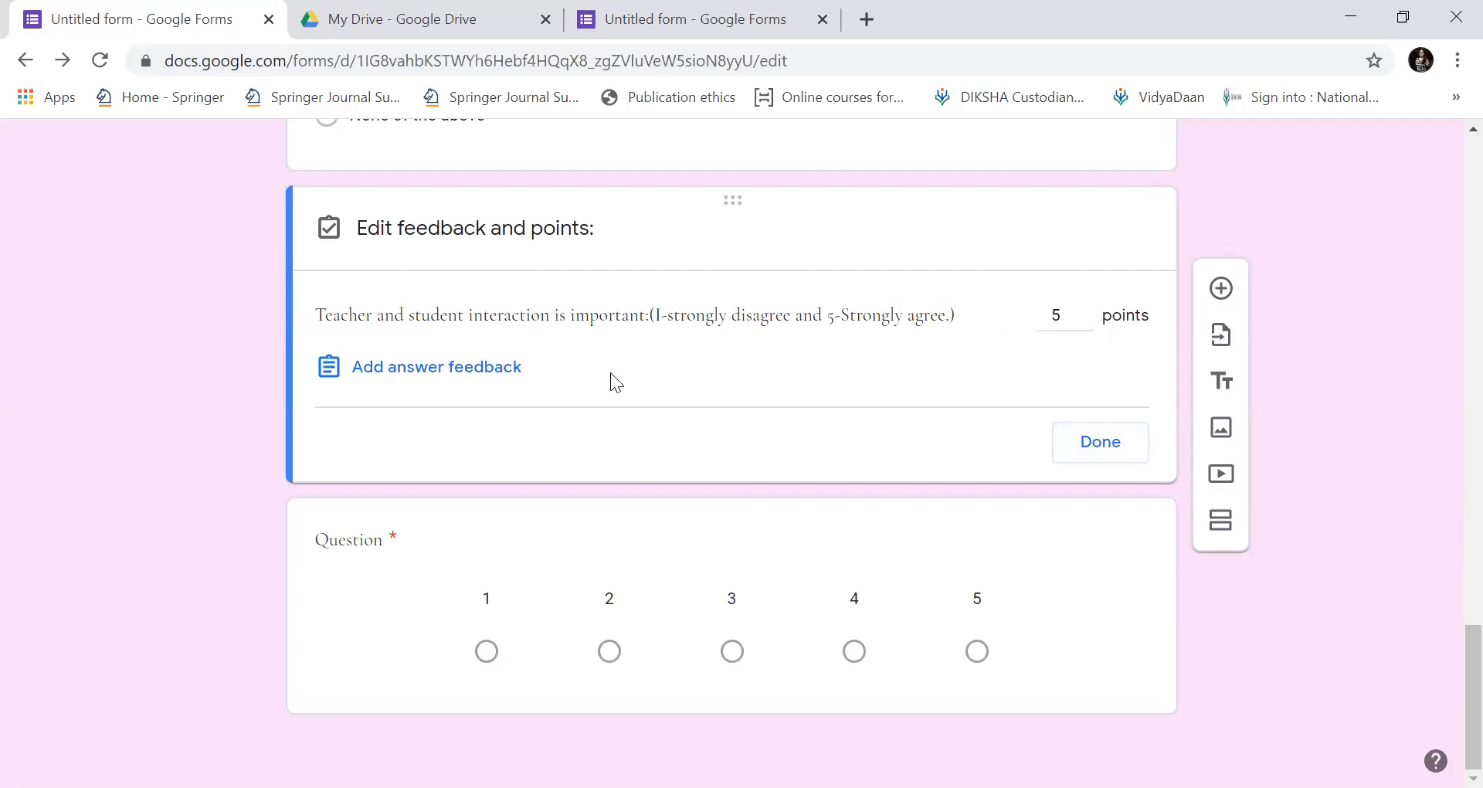
{"action": "left_click", "coordinate": [1095, 456]}
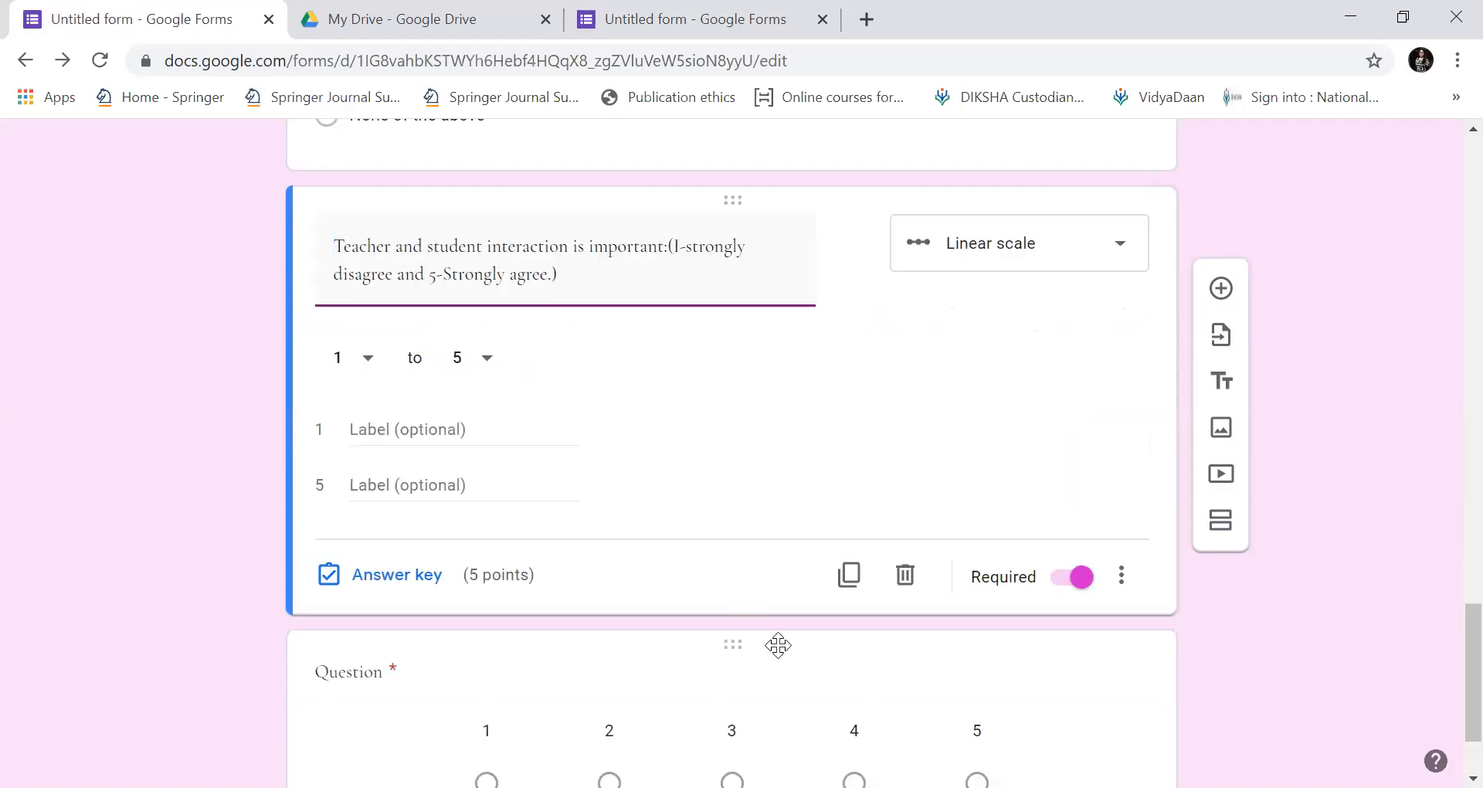
Delete the empty Linear scale and Multiple choice question cards below the interaction question.
{"action": "scroll", "coordinate": [1444, 695], "scroll_direction": "down", "scroll_amount": 2}
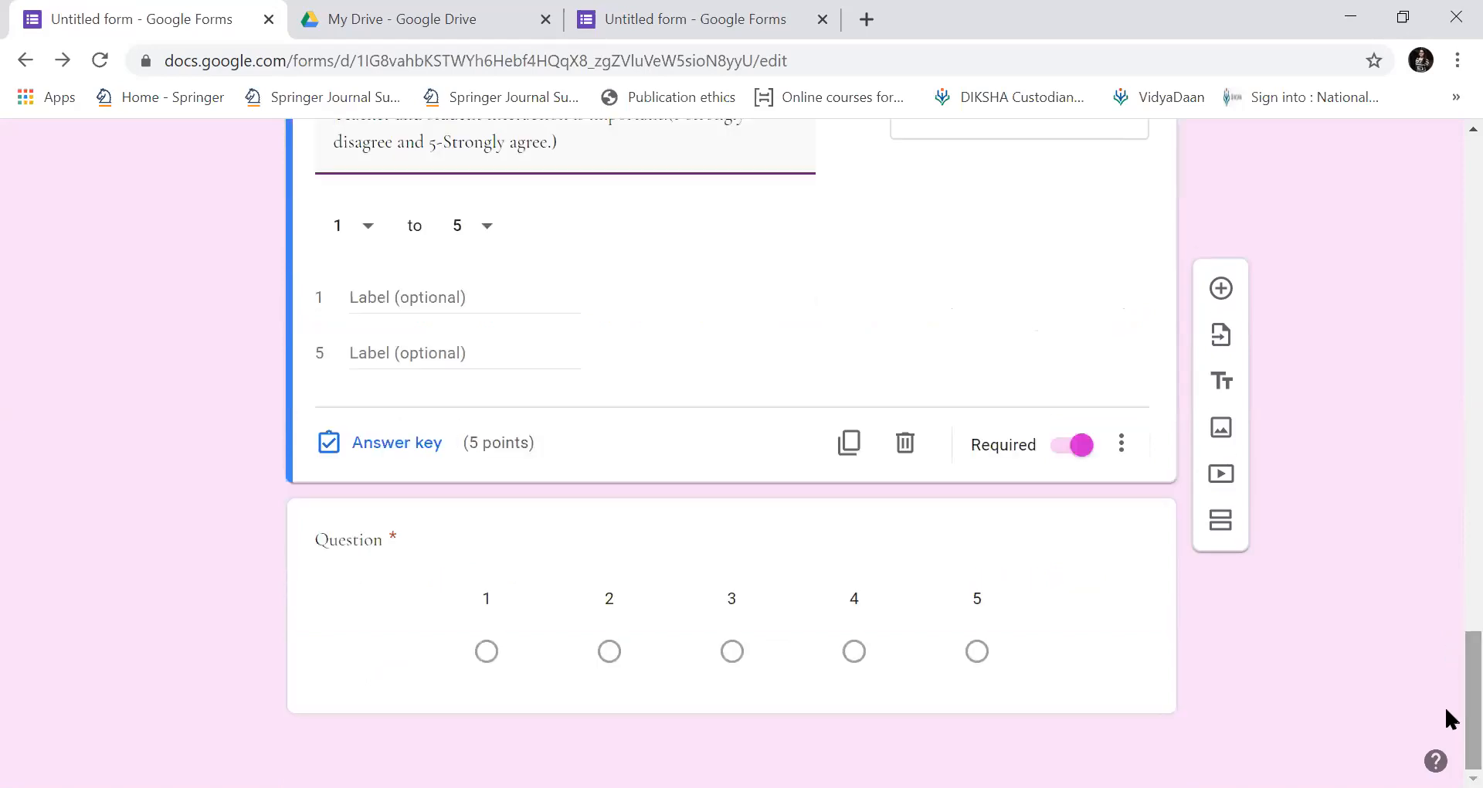
{"action": "left_click", "coordinate": [1219, 289]}
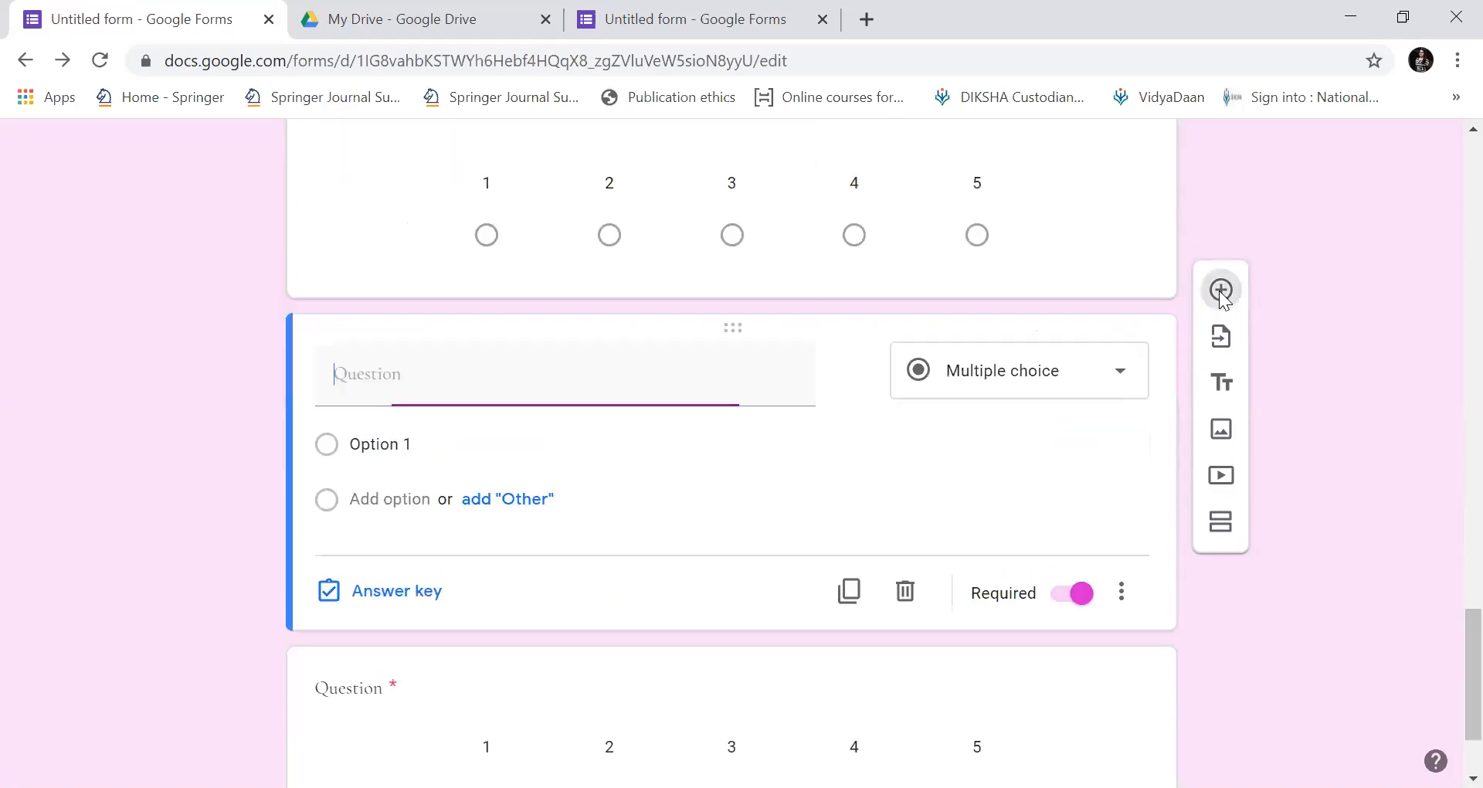
{"action": "scroll", "coordinate": [1445, 680], "scroll_direction": "down", "scroll_amount": 2}
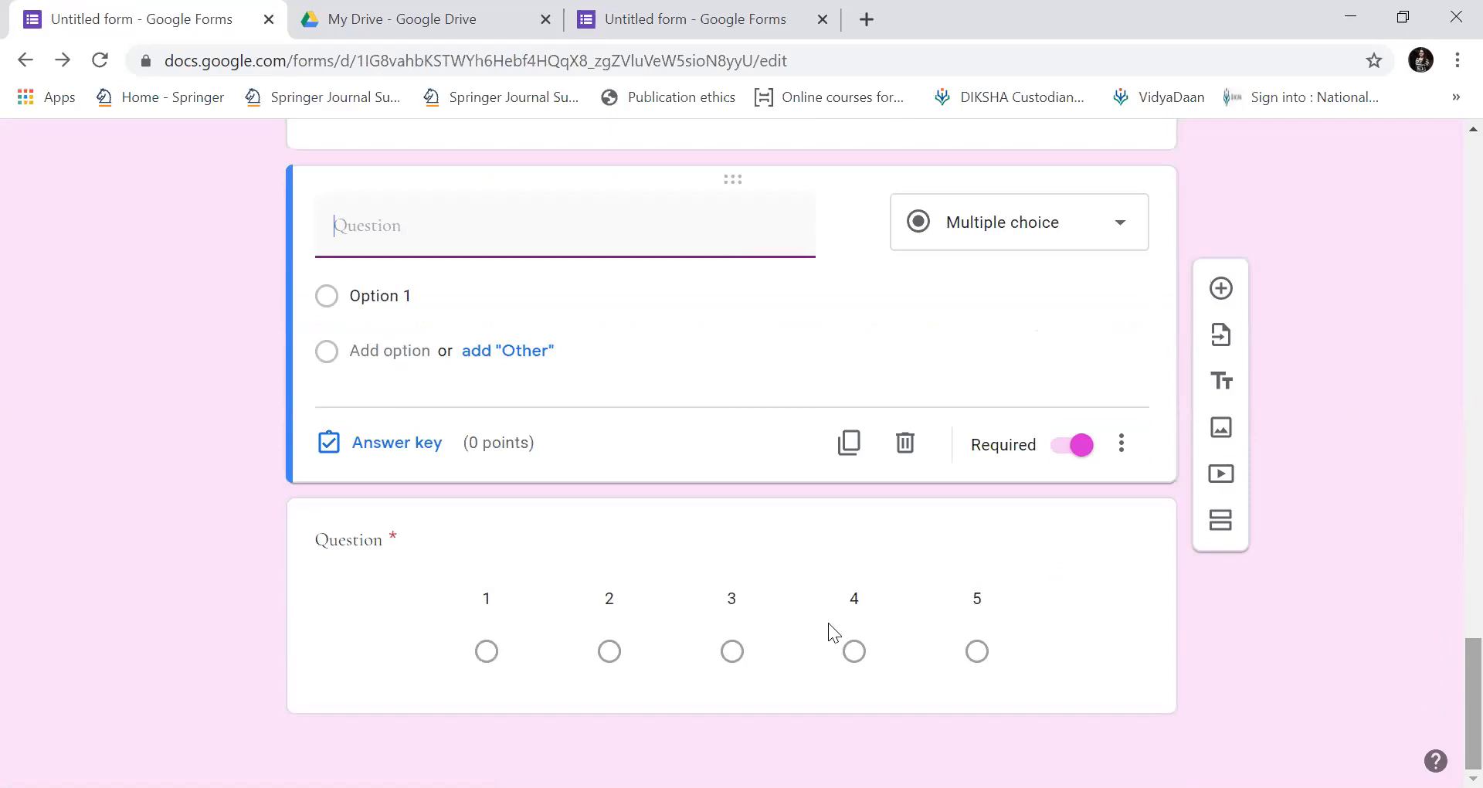
{"action": "right_click", "coordinate": [722, 516]}
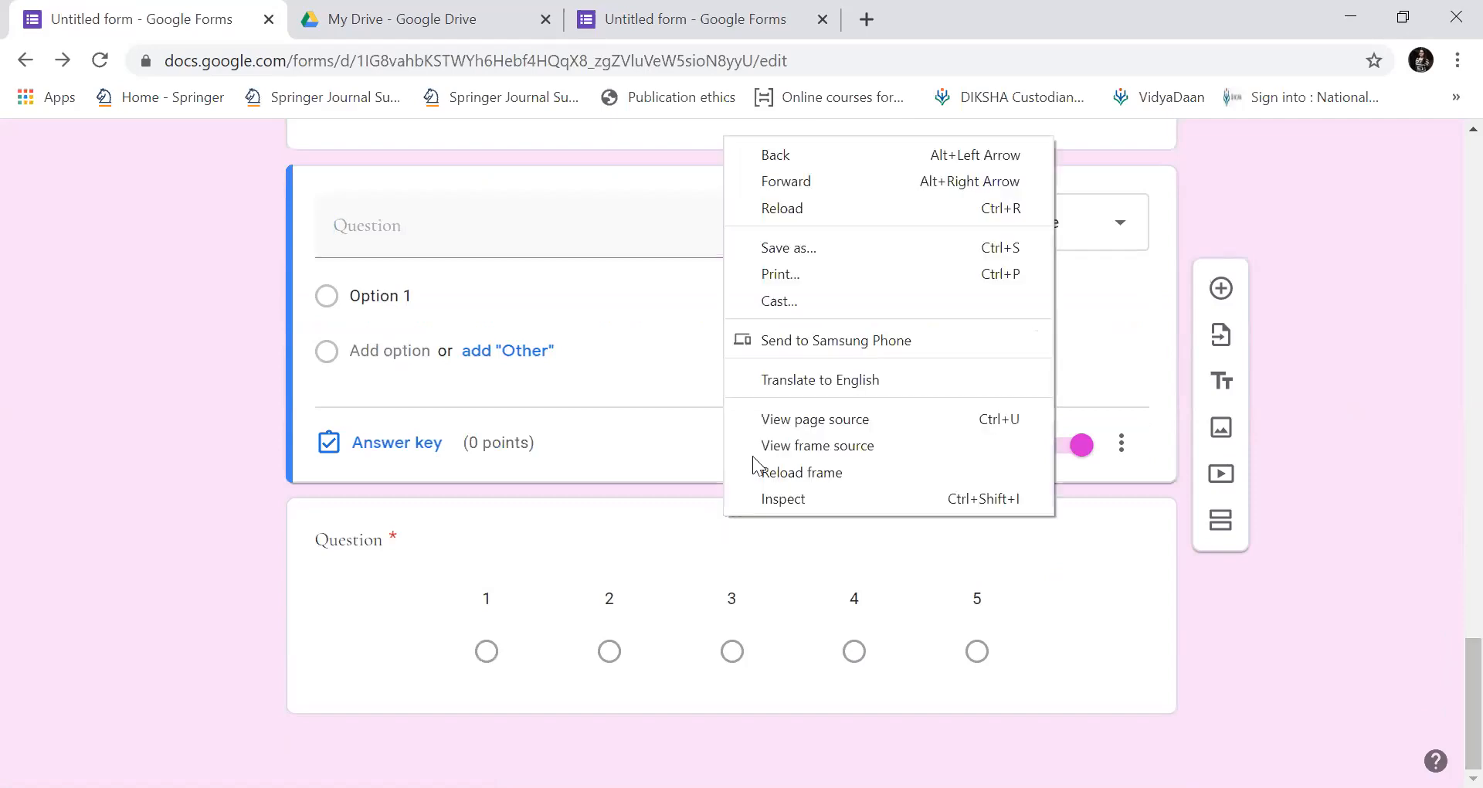
{"action": "left_click", "coordinate": [1000, 615]}
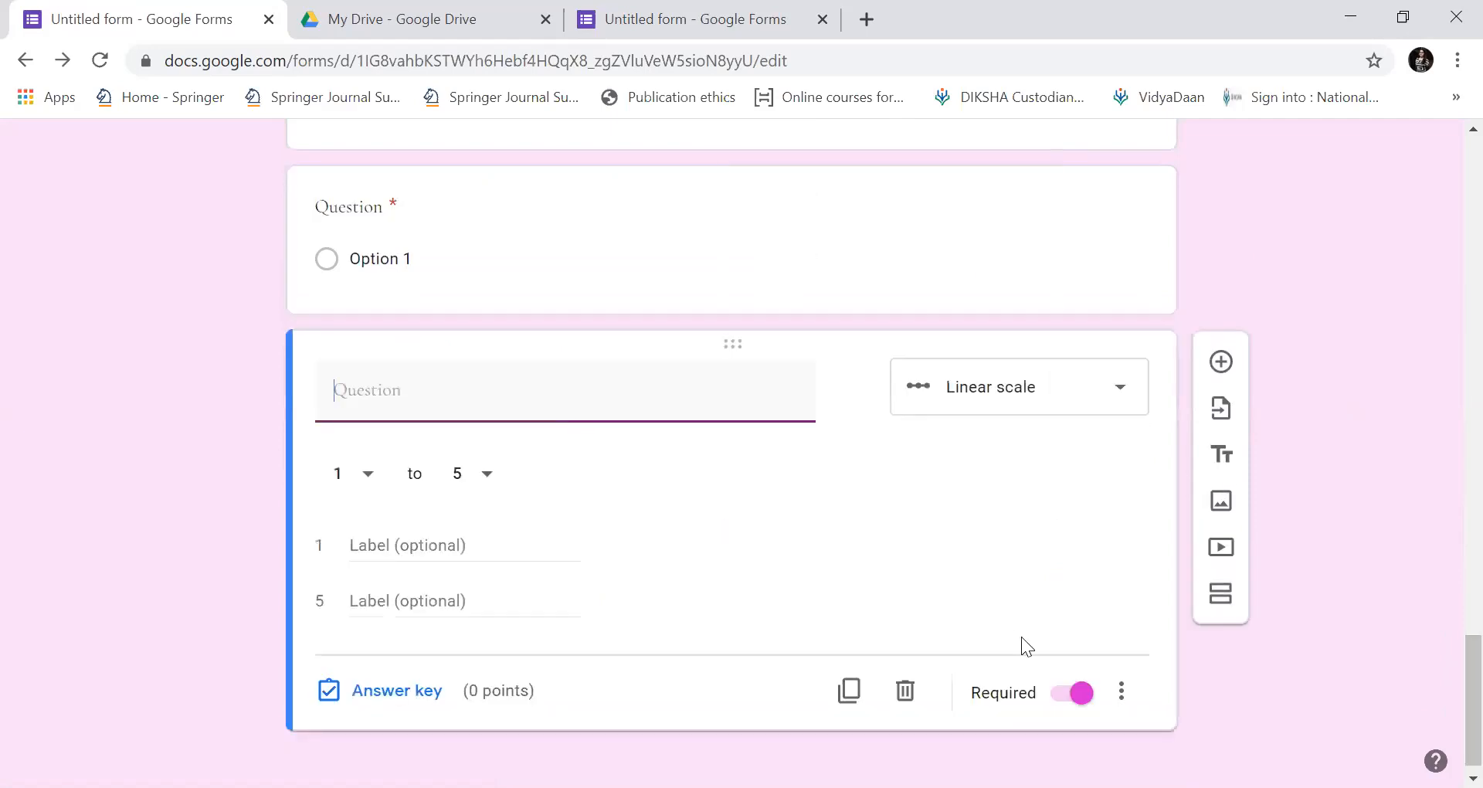
{"action": "left_click", "coordinate": [916, 701]}
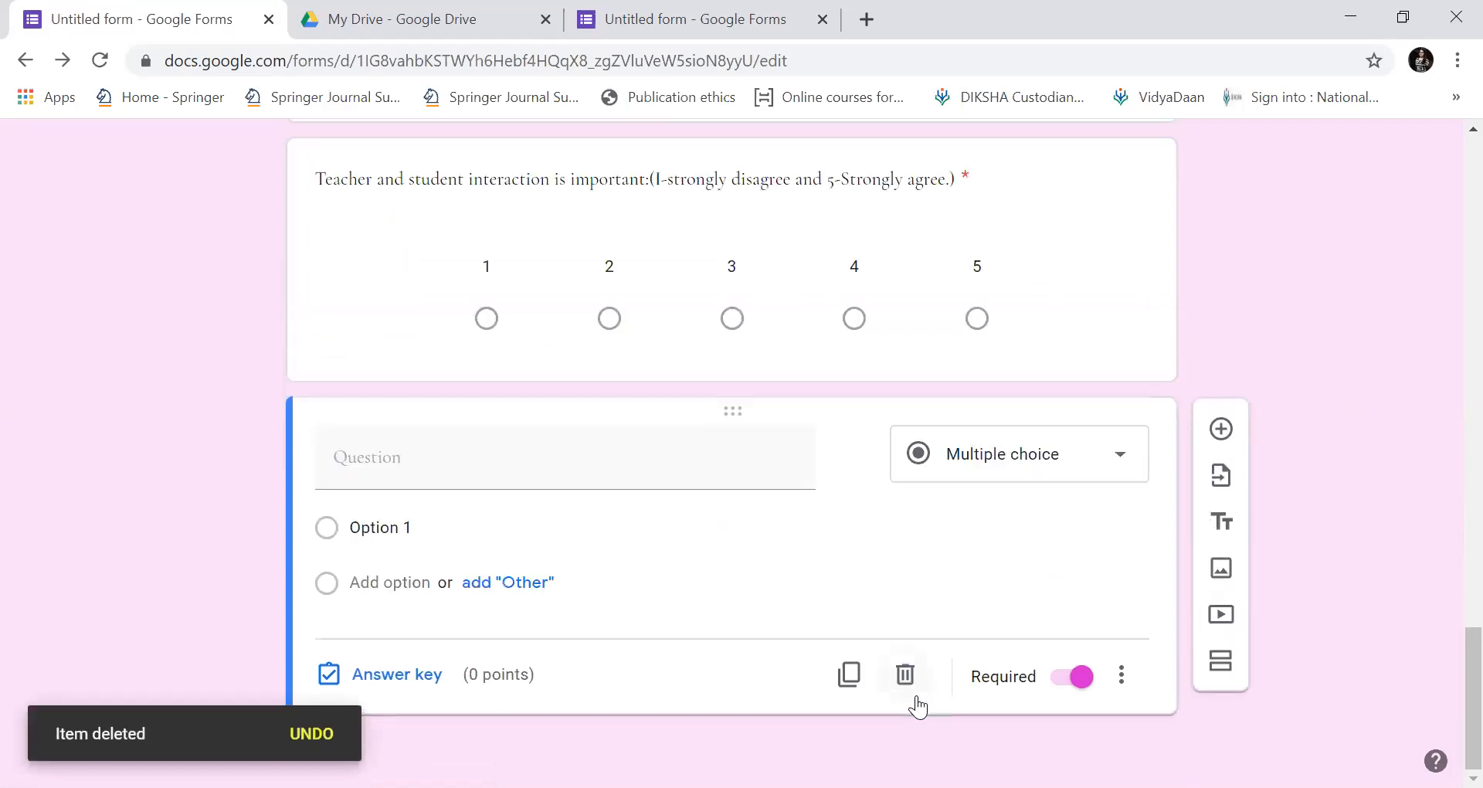
{"action": "left_click", "coordinate": [906, 684]}
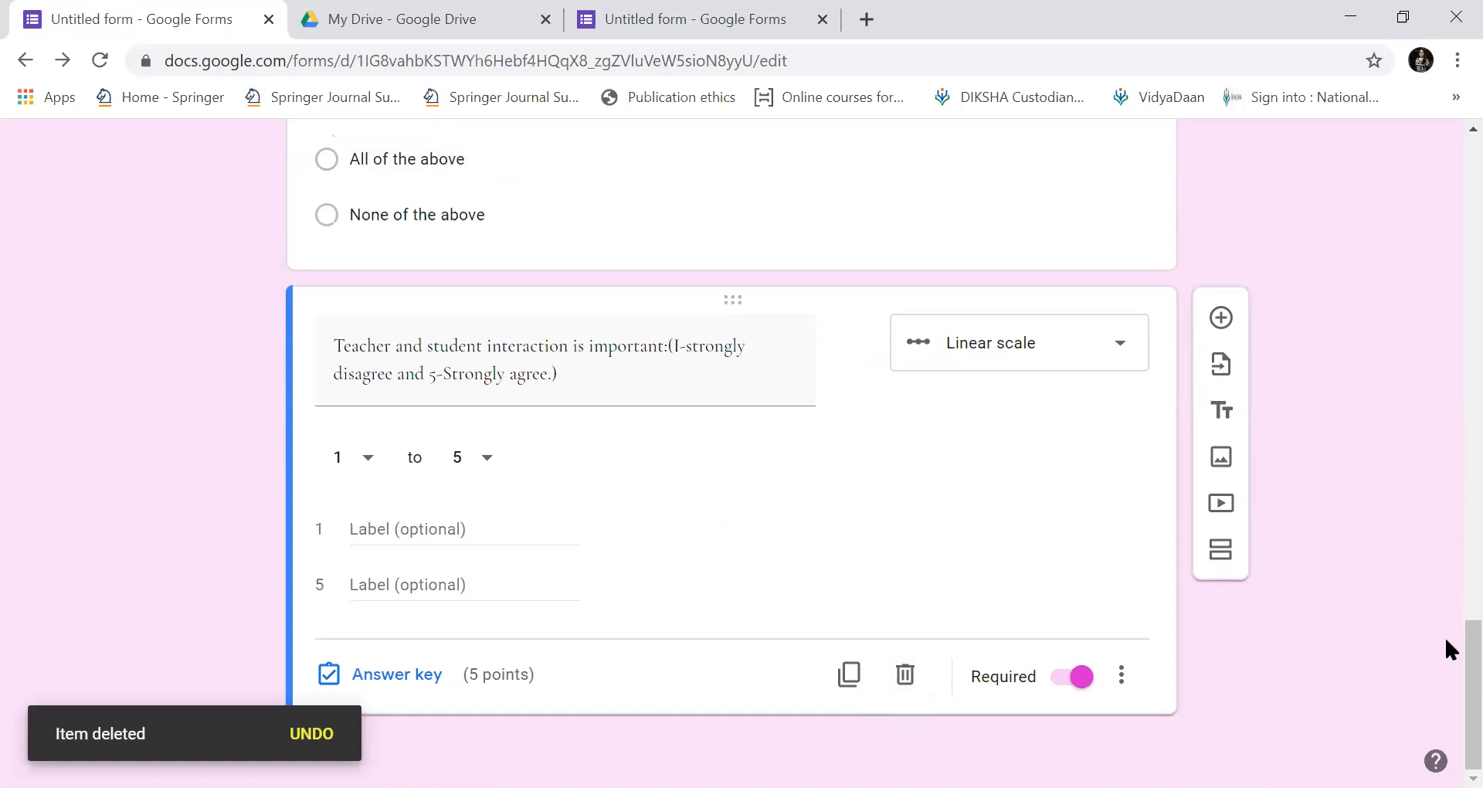
{"action": "scroll", "coordinate": [1444, 635], "scroll_direction": "up", "scroll_amount": 10}
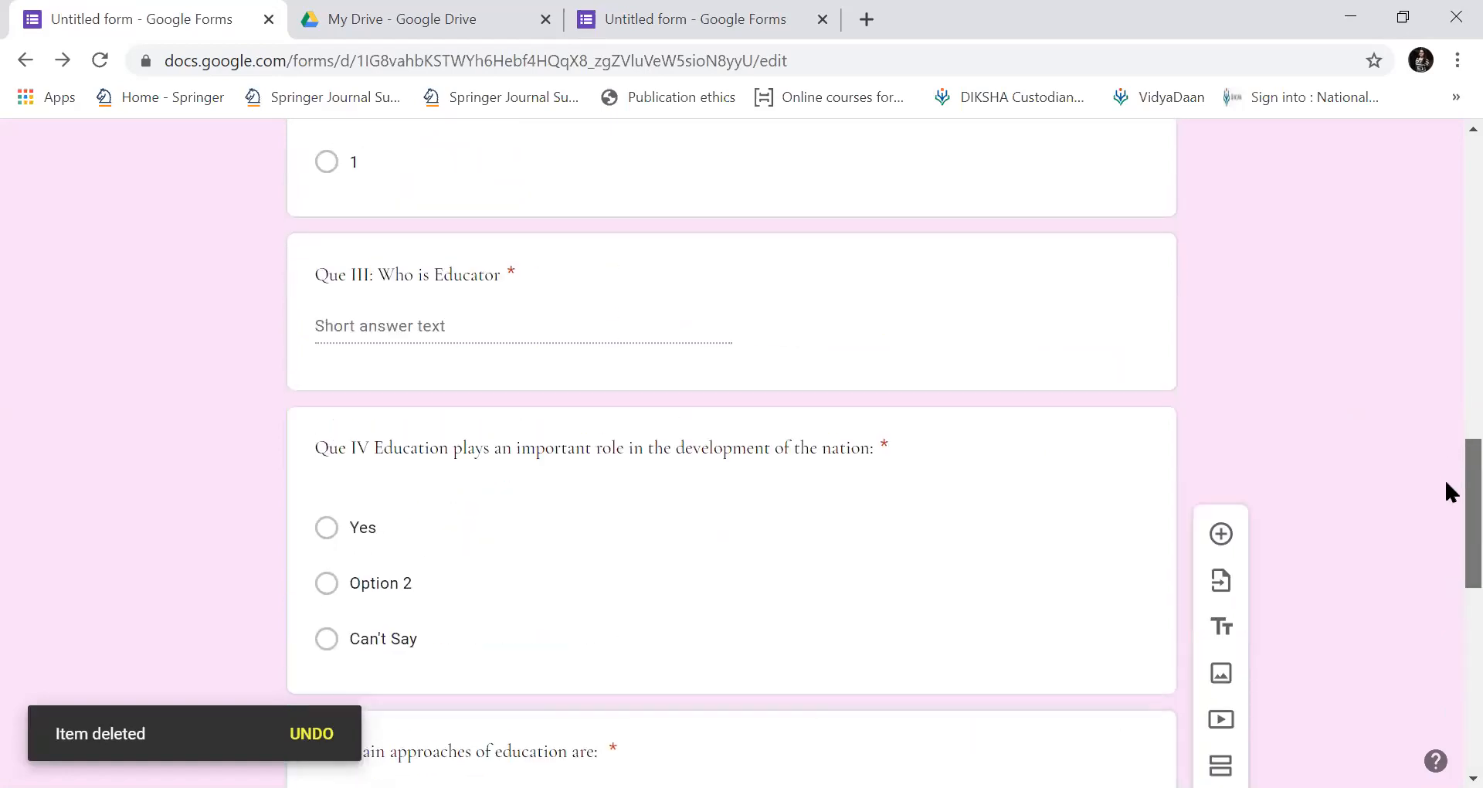
Prefix the education-approaches question title with 'Que V'.
{"action": "scroll", "coordinate": [1445, 483], "scroll_direction": "down", "scroll_amount": 5}
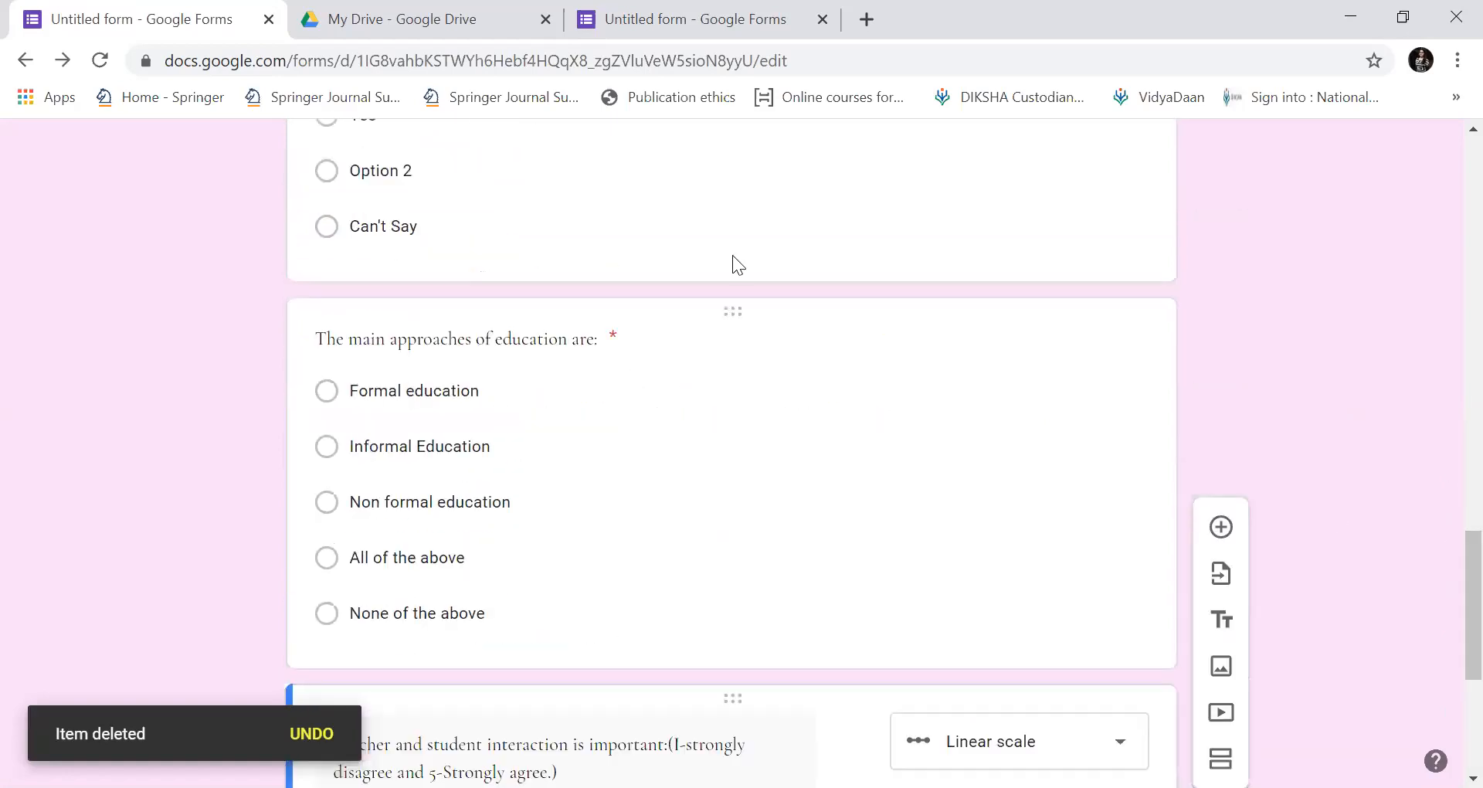
{"action": "scroll", "coordinate": [1378, 461], "scroll_direction": "up", "scroll_amount": 15}
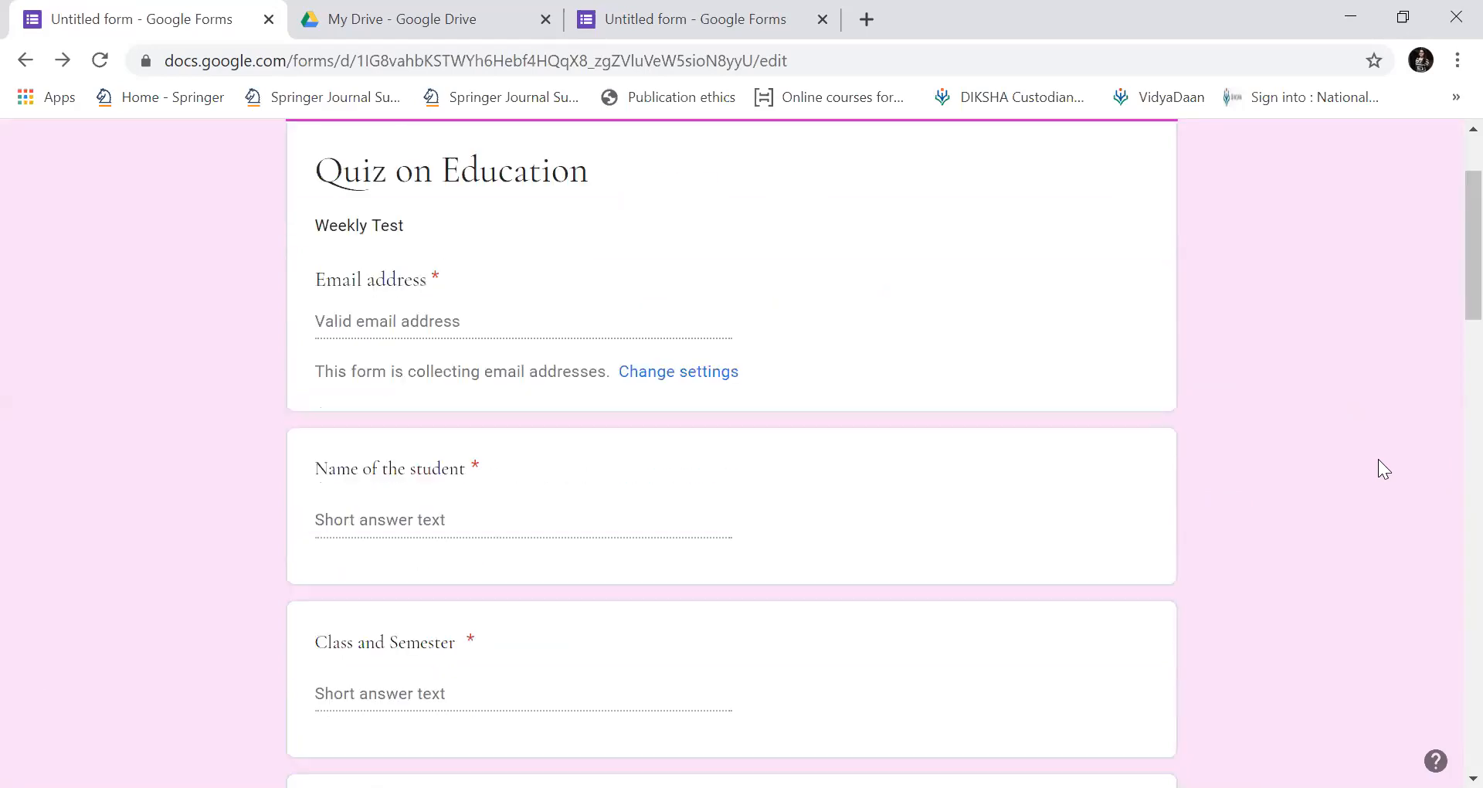
{"action": "scroll", "coordinate": [1377, 460], "scroll_direction": "down", "scroll_amount": 4}
{"action": "scroll", "coordinate": [1378, 461], "scroll_direction": "down", "scroll_amount": 6}
{"action": "scroll", "coordinate": [1378, 460], "scroll_direction": "up", "scroll_amount": 2}
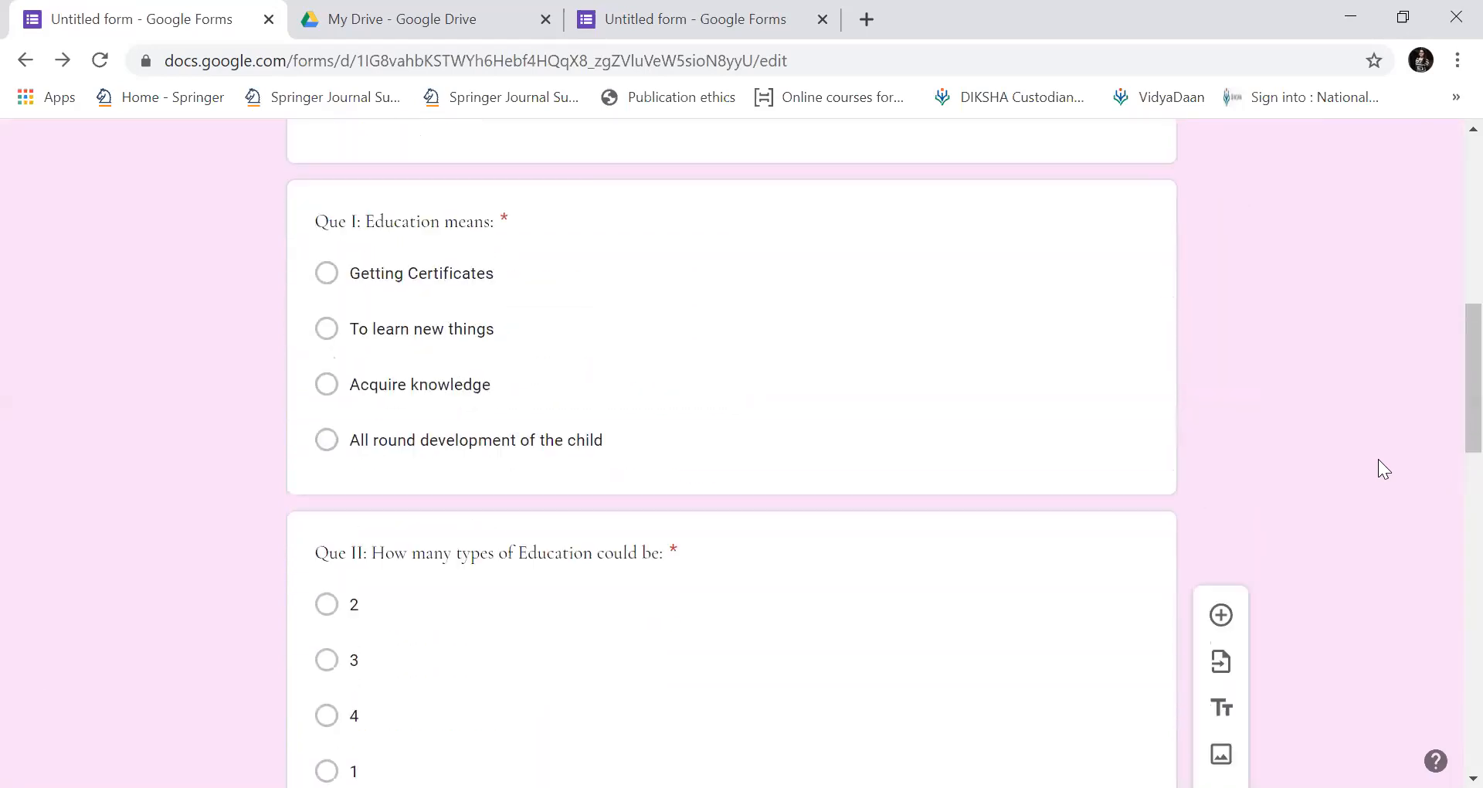
{"action": "scroll", "coordinate": [1378, 460], "scroll_direction": "down", "scroll_amount": 7}
{"action": "scroll", "coordinate": [1378, 459], "scroll_direction": "down", "scroll_amount": 4}
{"action": "left_click", "coordinate": [1378, 459]}
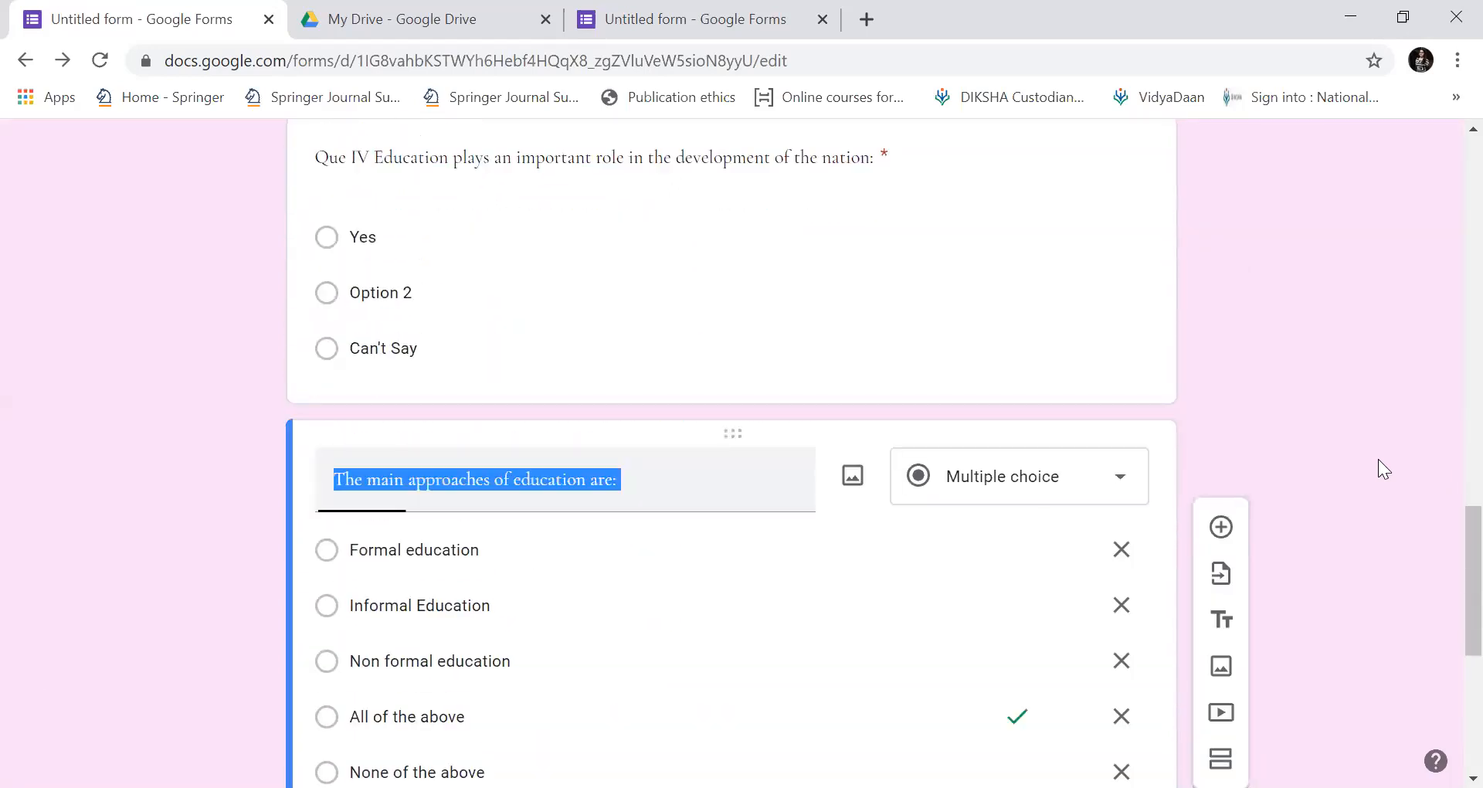
{"action": "left_click", "coordinate": [344, 479]}
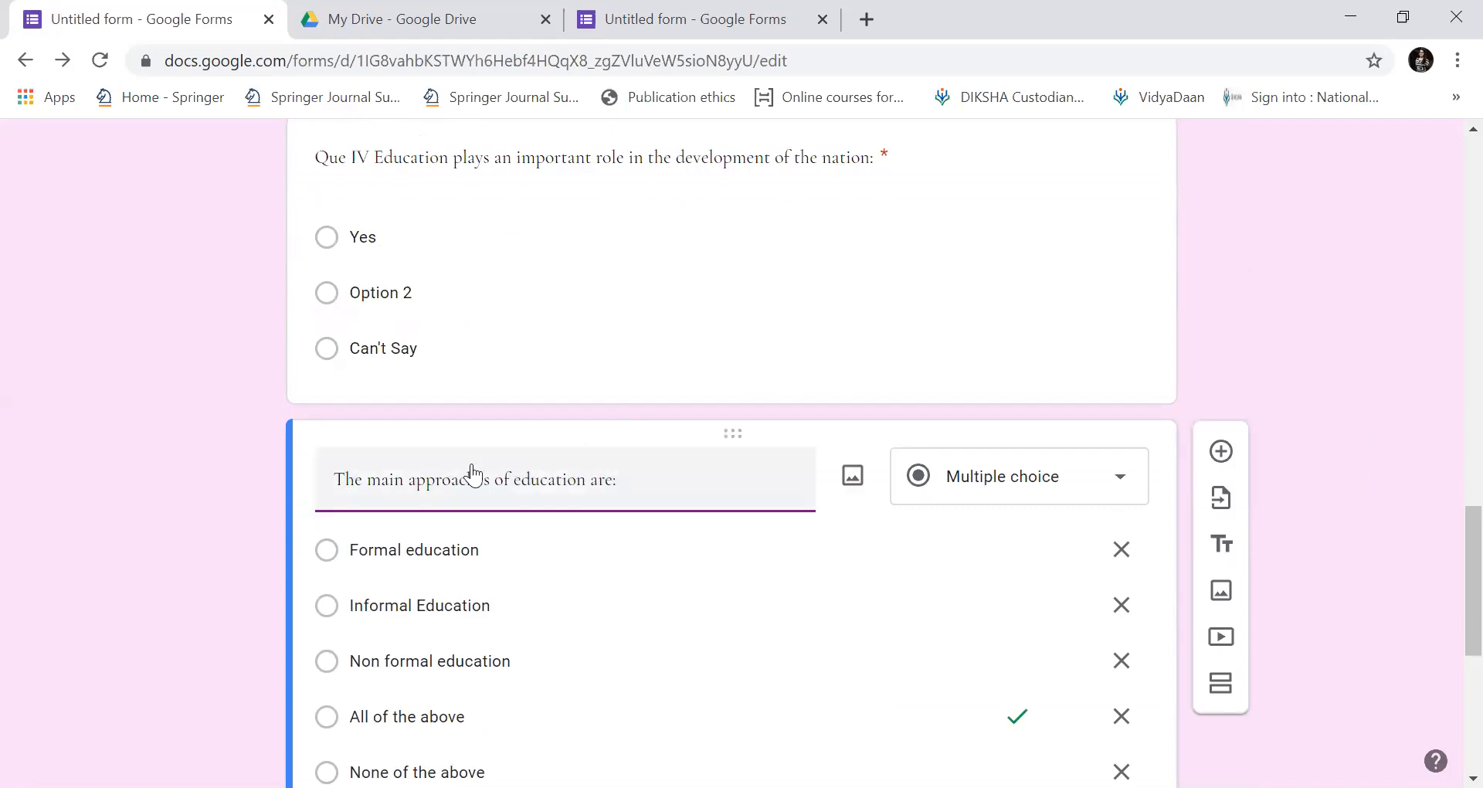
{"action": "left_click", "coordinate": [337, 480]}
{"action": "type", "text": "Que "}
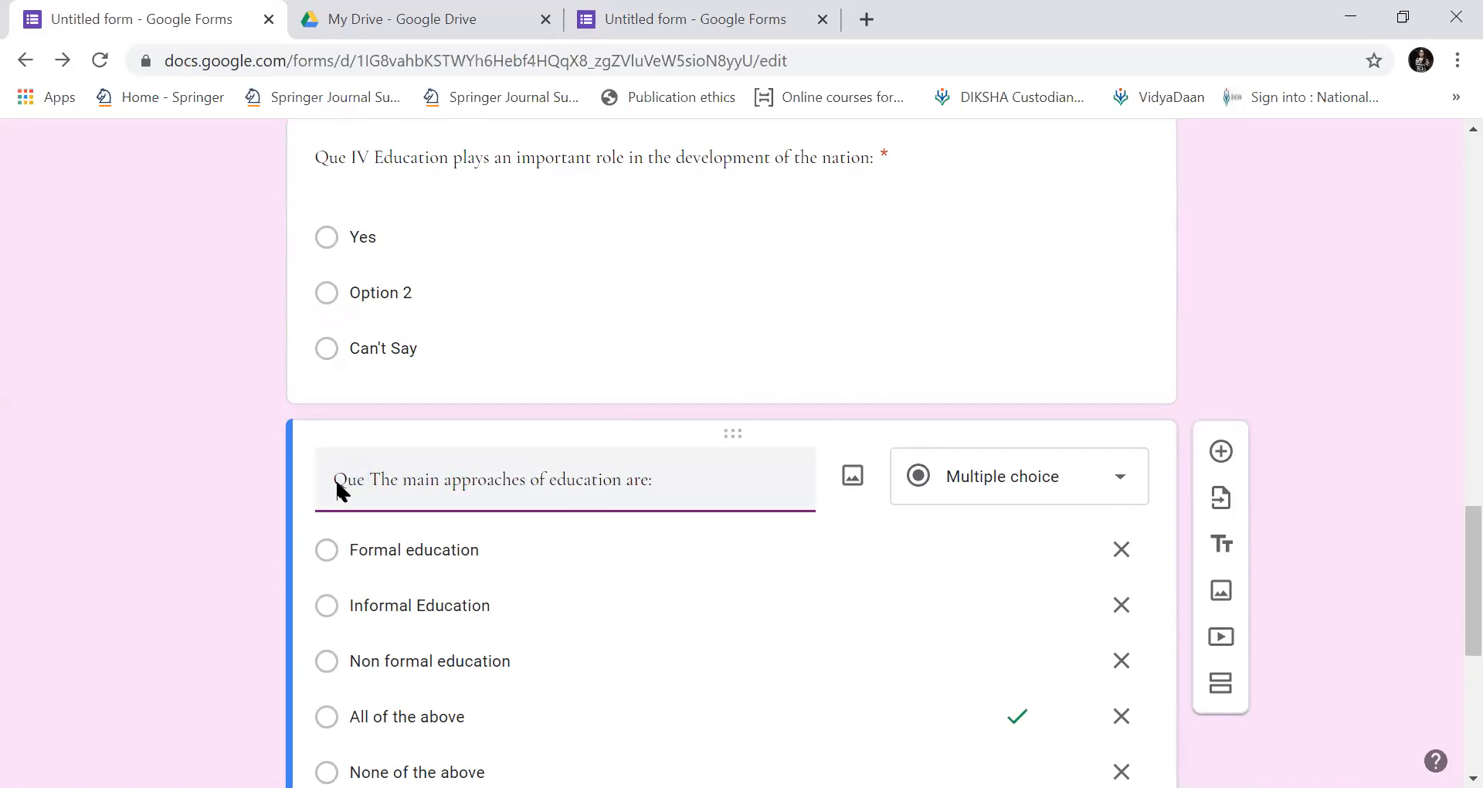
{"action": "type", "text": "V"}
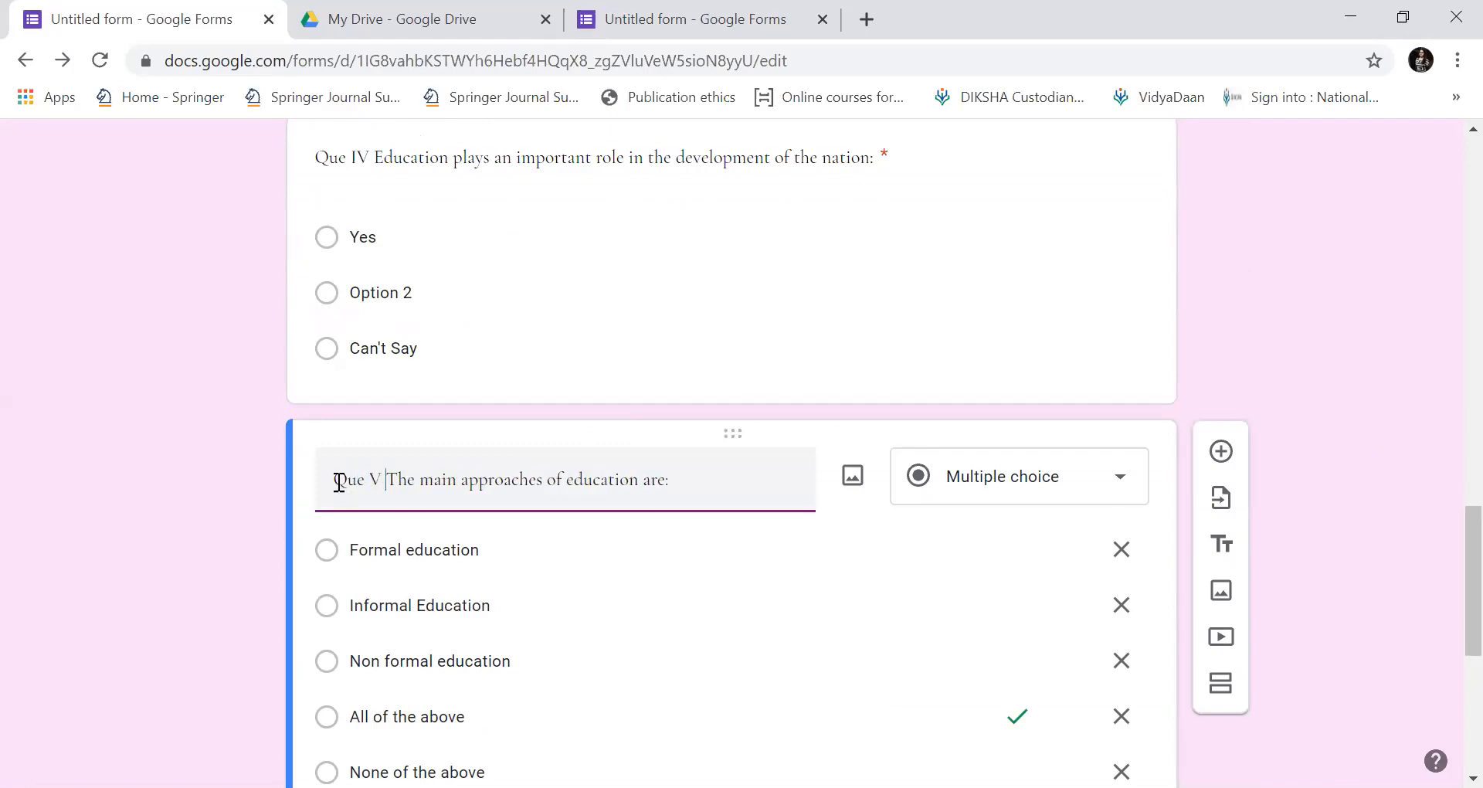
Prefix the Teacher and student interaction question title with 'Que VI'.
{"action": "scroll", "coordinate": [339, 482], "scroll_direction": "down", "scroll_amount": 5}
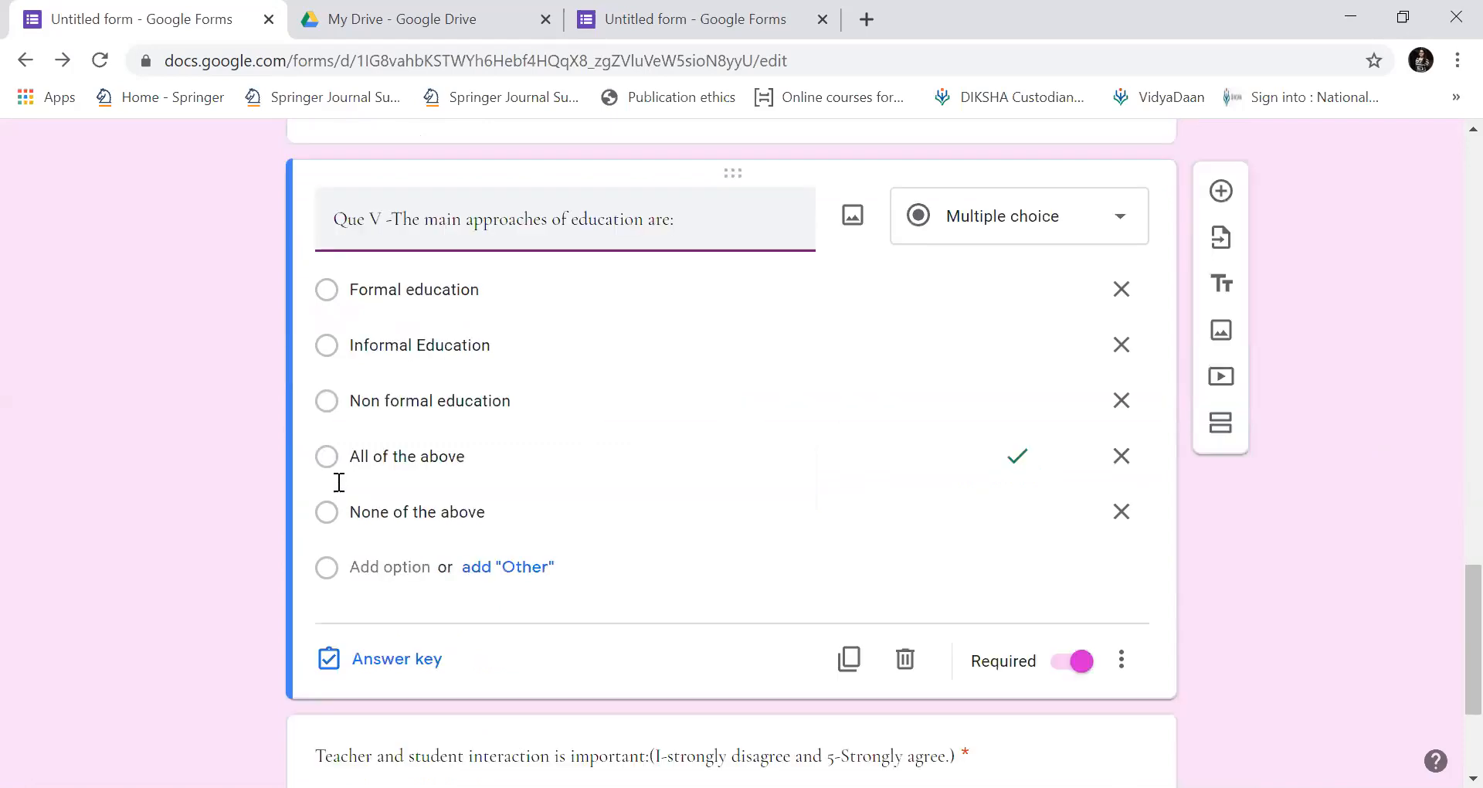
{"action": "left_click", "coordinate": [339, 482]}
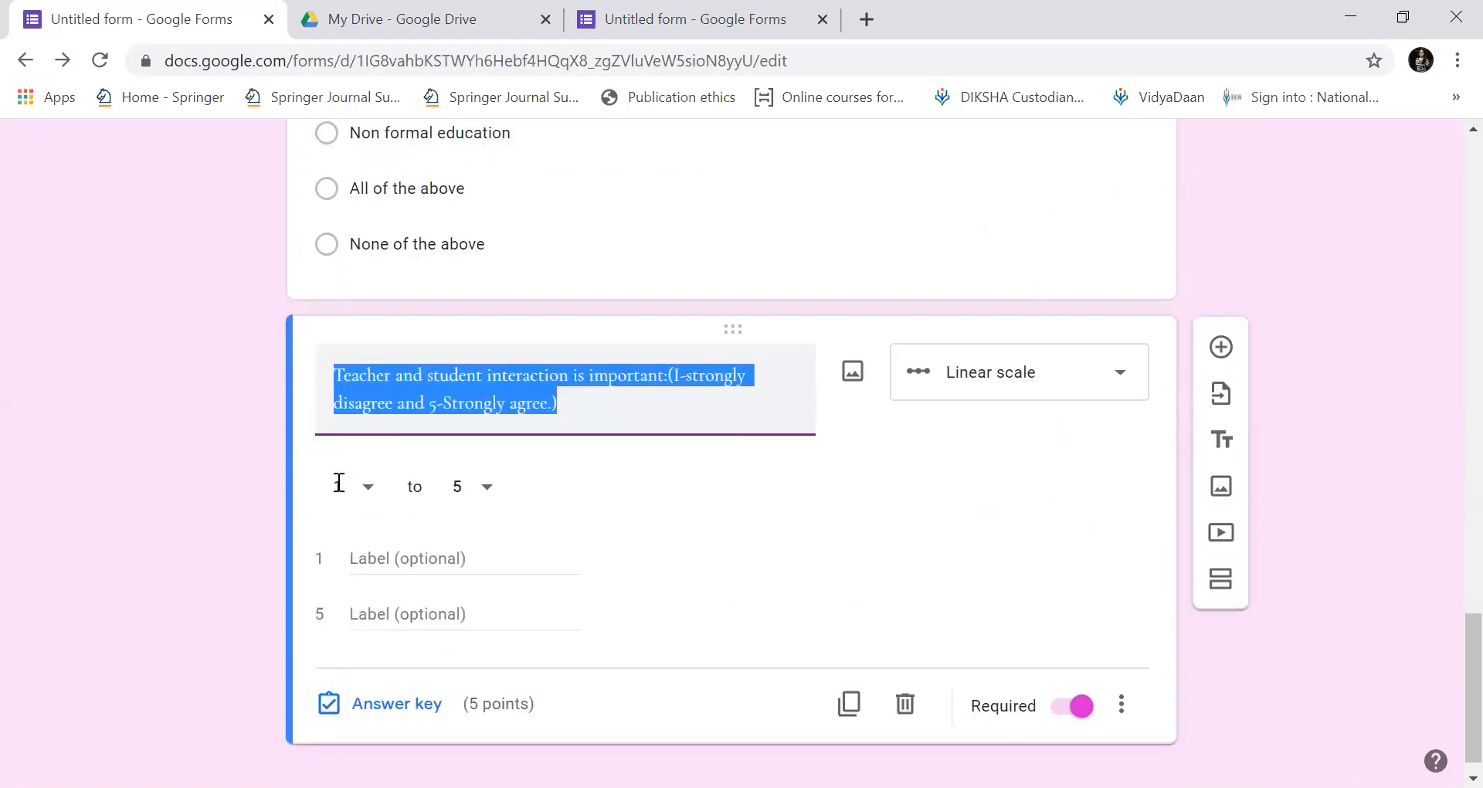
{"action": "left_click", "coordinate": [334, 376]}
{"action": "type", "text": "Que"}
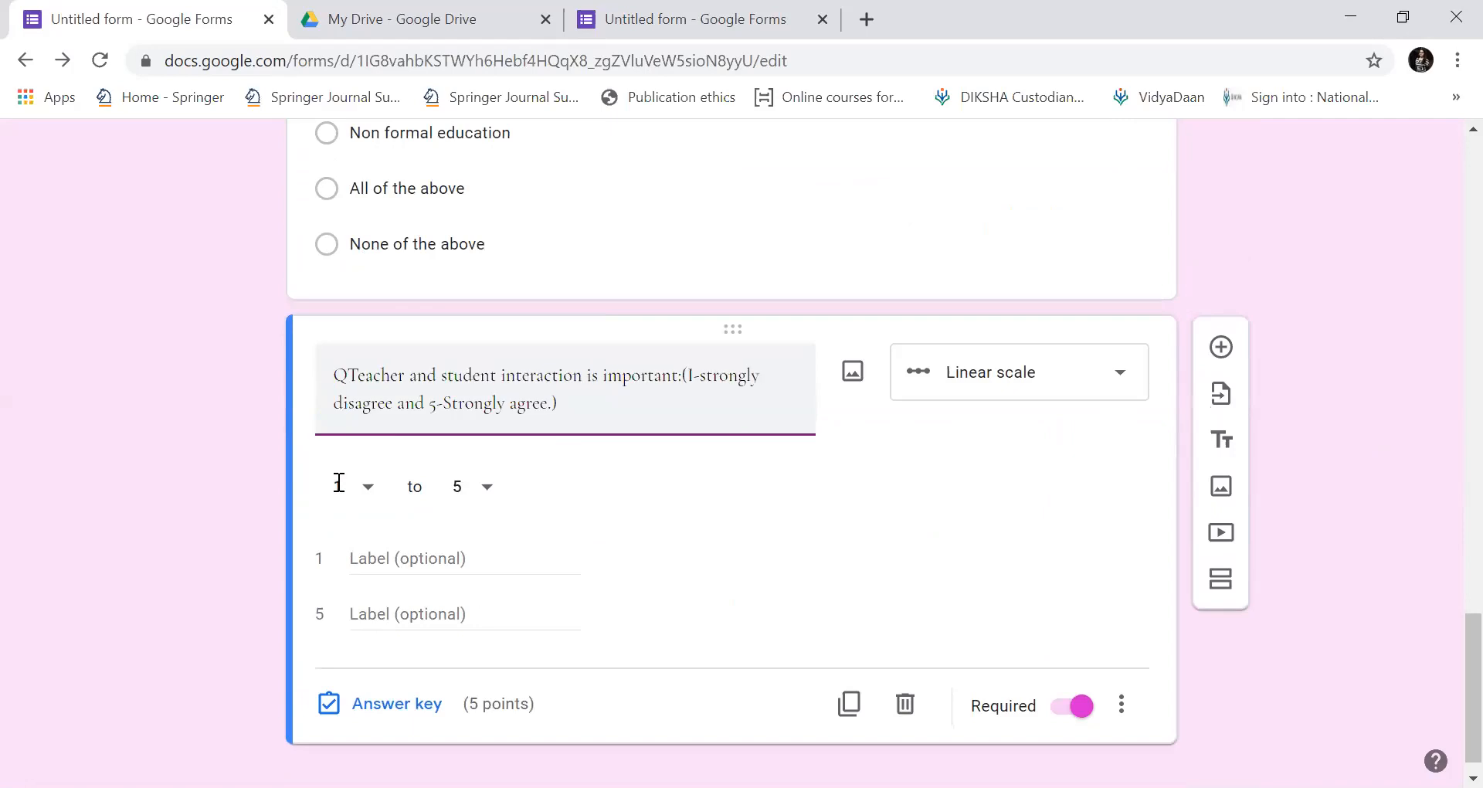
{"action": "type", "text": "5"}
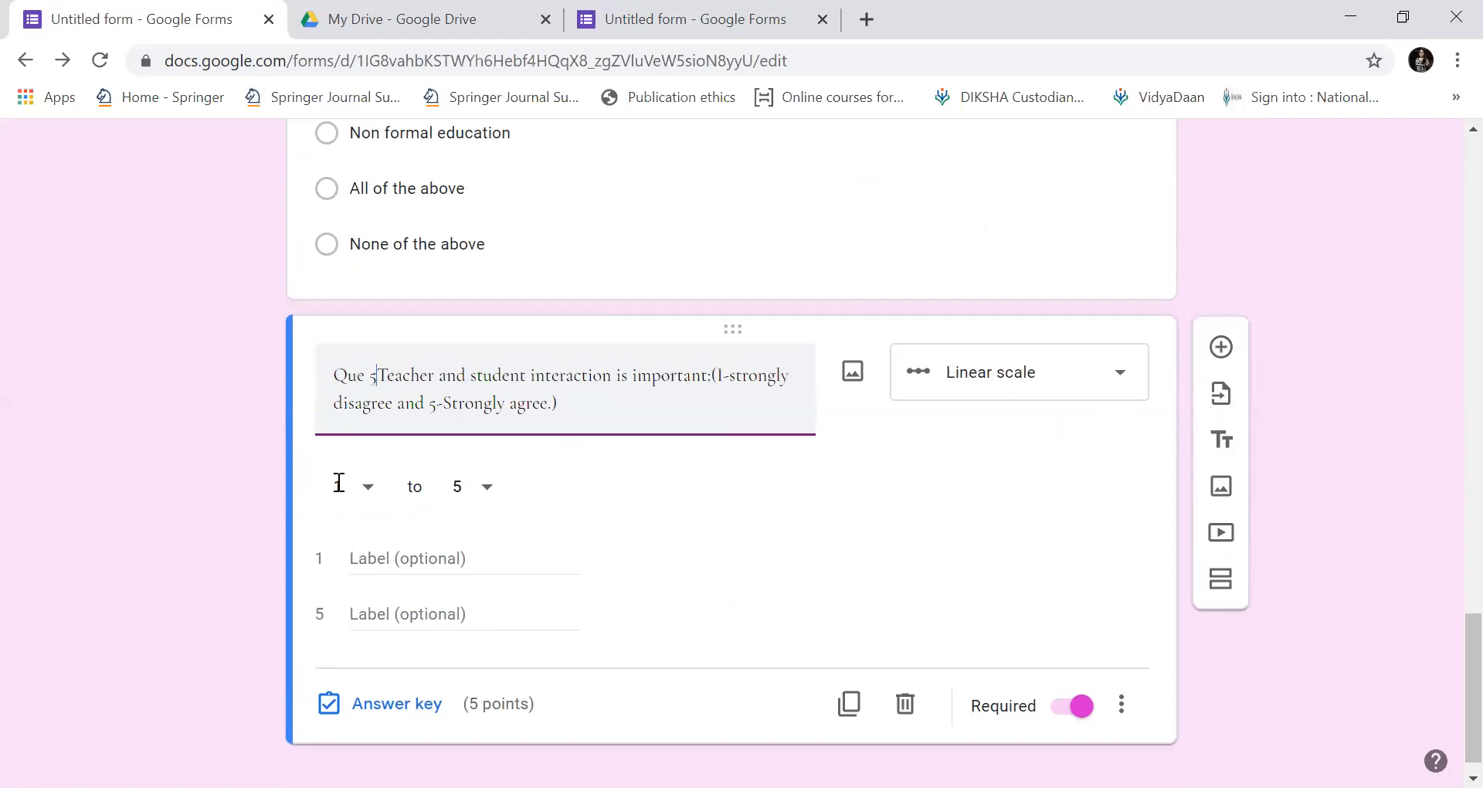
{"action": "key", "text": "BackSpace"}
{"action": "type", "text": "6"}
{"action": "key", "text": "BackSpace"}
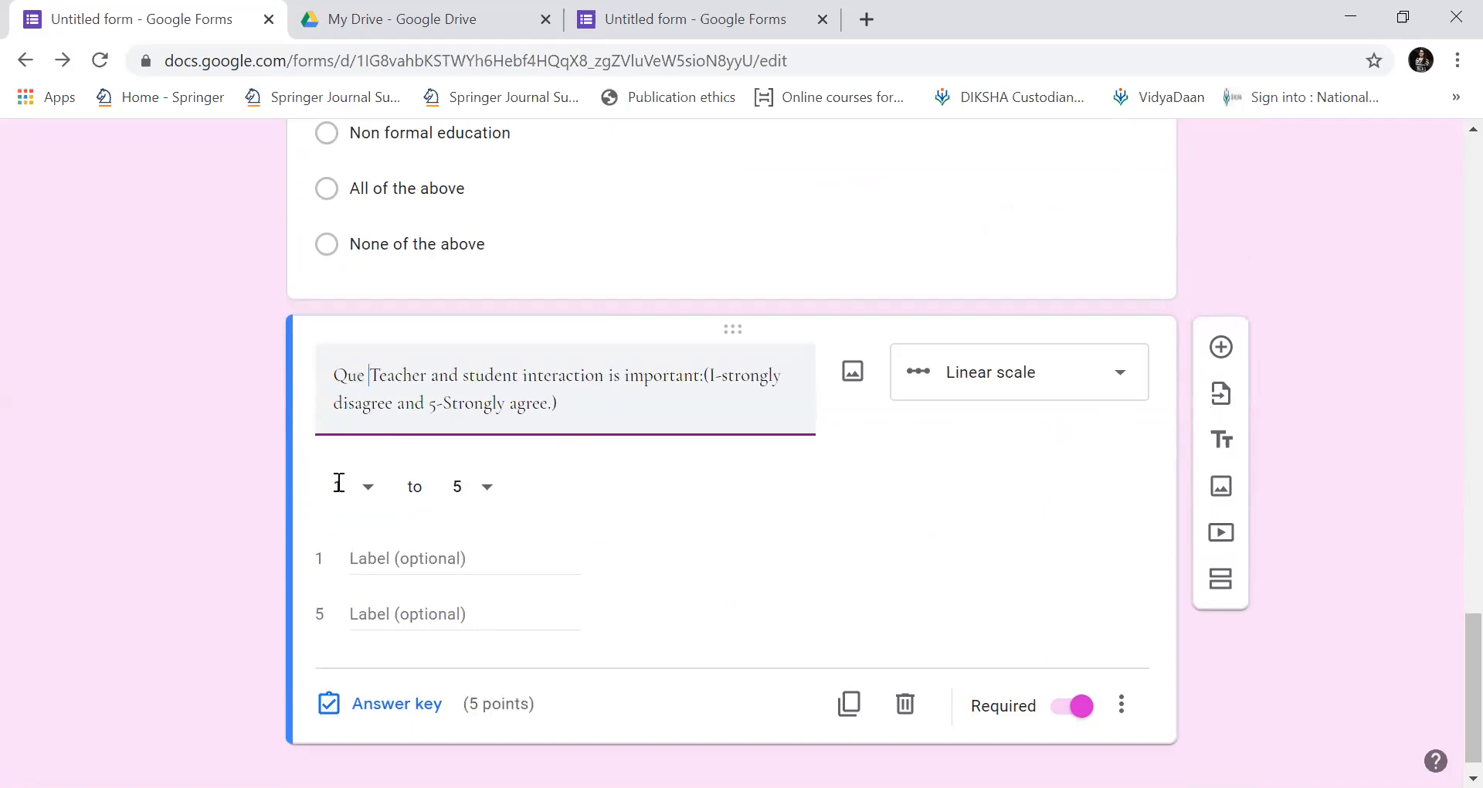
{"action": "type", "text": "VI"}
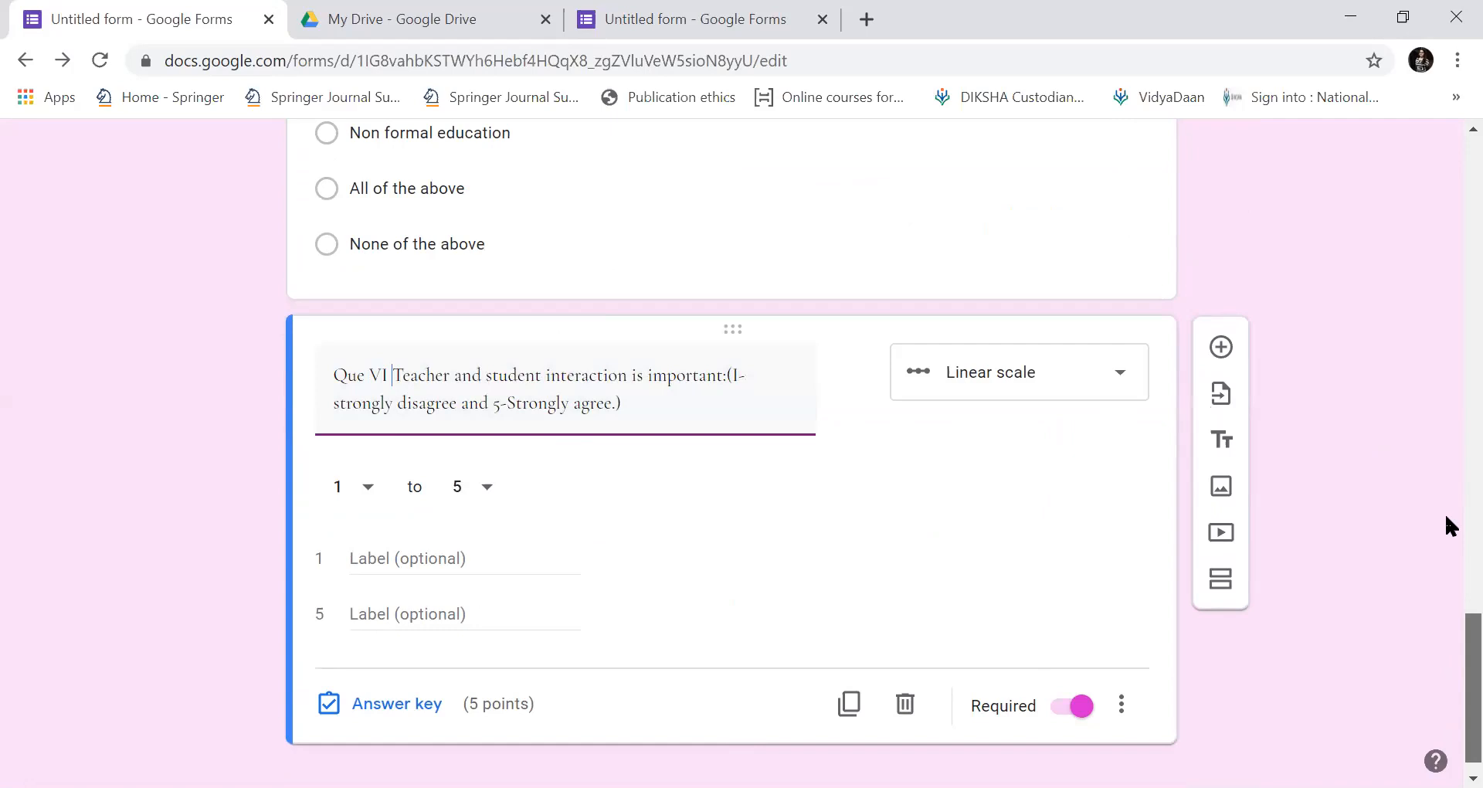
{"action": "scroll", "coordinate": [1445, 395], "scroll_direction": "up", "scroll_amount": 20}
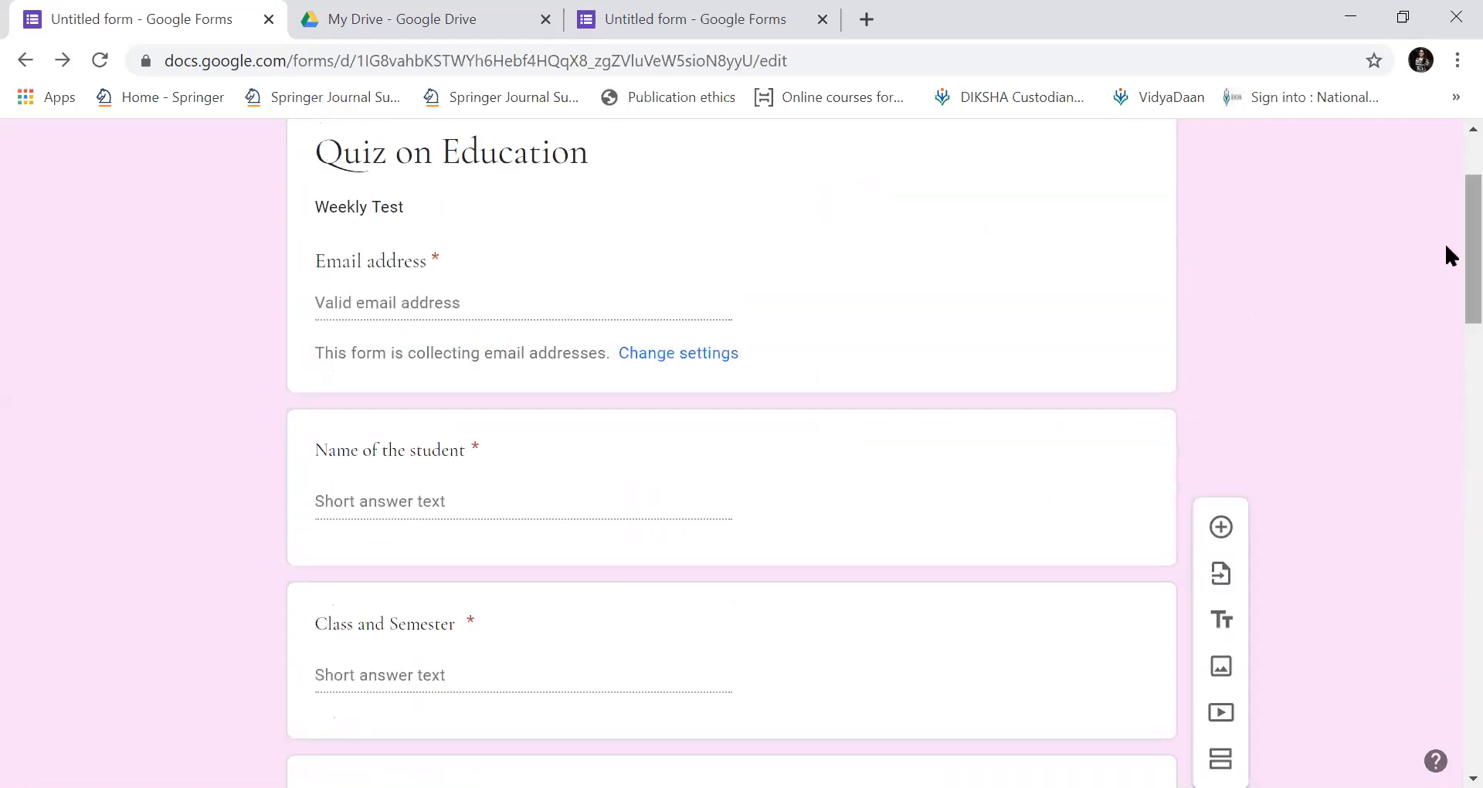
Open the Send dialog and switch to the quiz's shareable link view.
{"action": "scroll", "coordinate": [1447, 170], "scroll_direction": "up", "scroll_amount": 2}
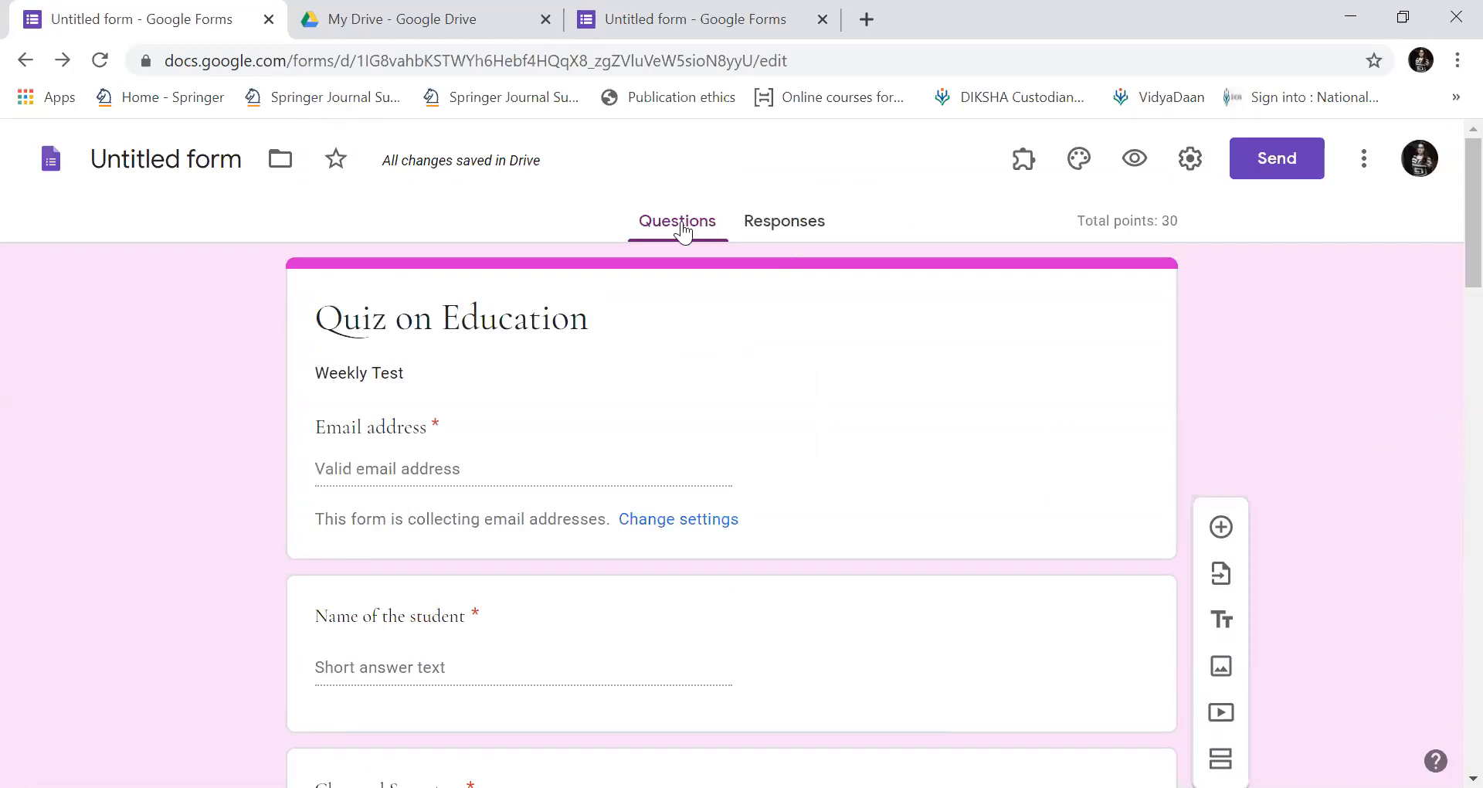
{"action": "left_click_drag", "start_coordinate": [1445, 195], "coordinate": [1447, 23]}
{"action": "left_click", "coordinate": [1258, 165]}
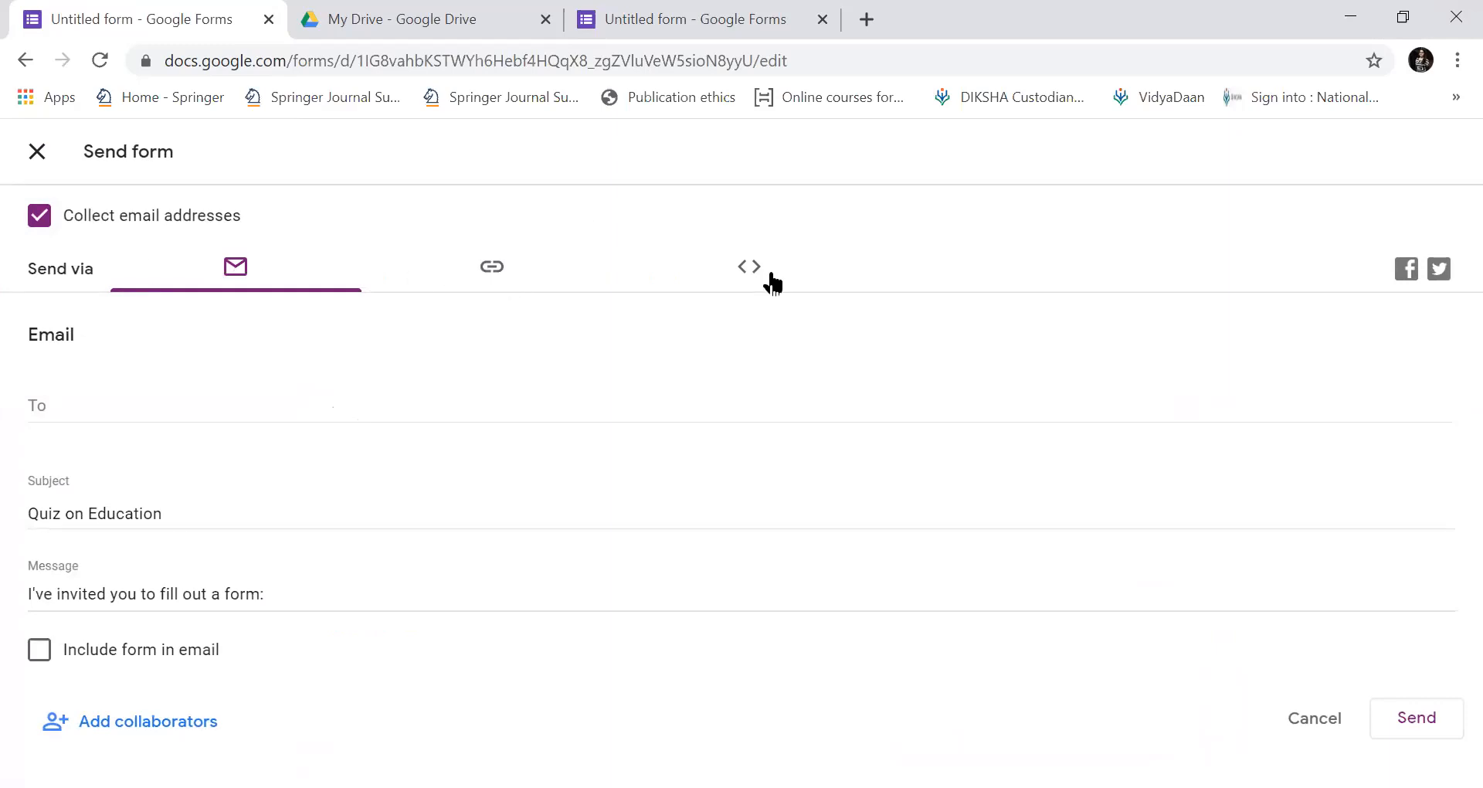
{"action": "left_click", "coordinate": [496, 268]}
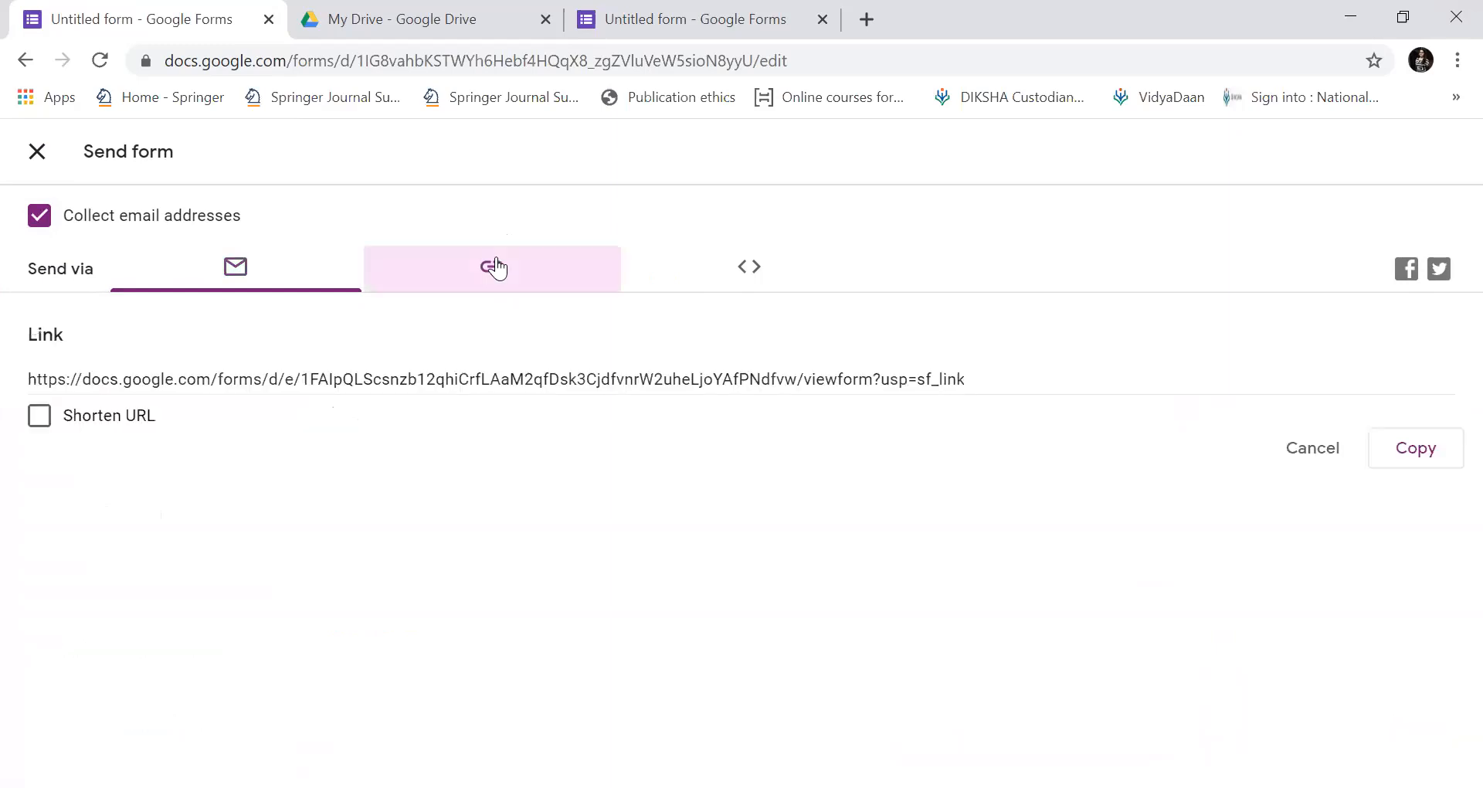
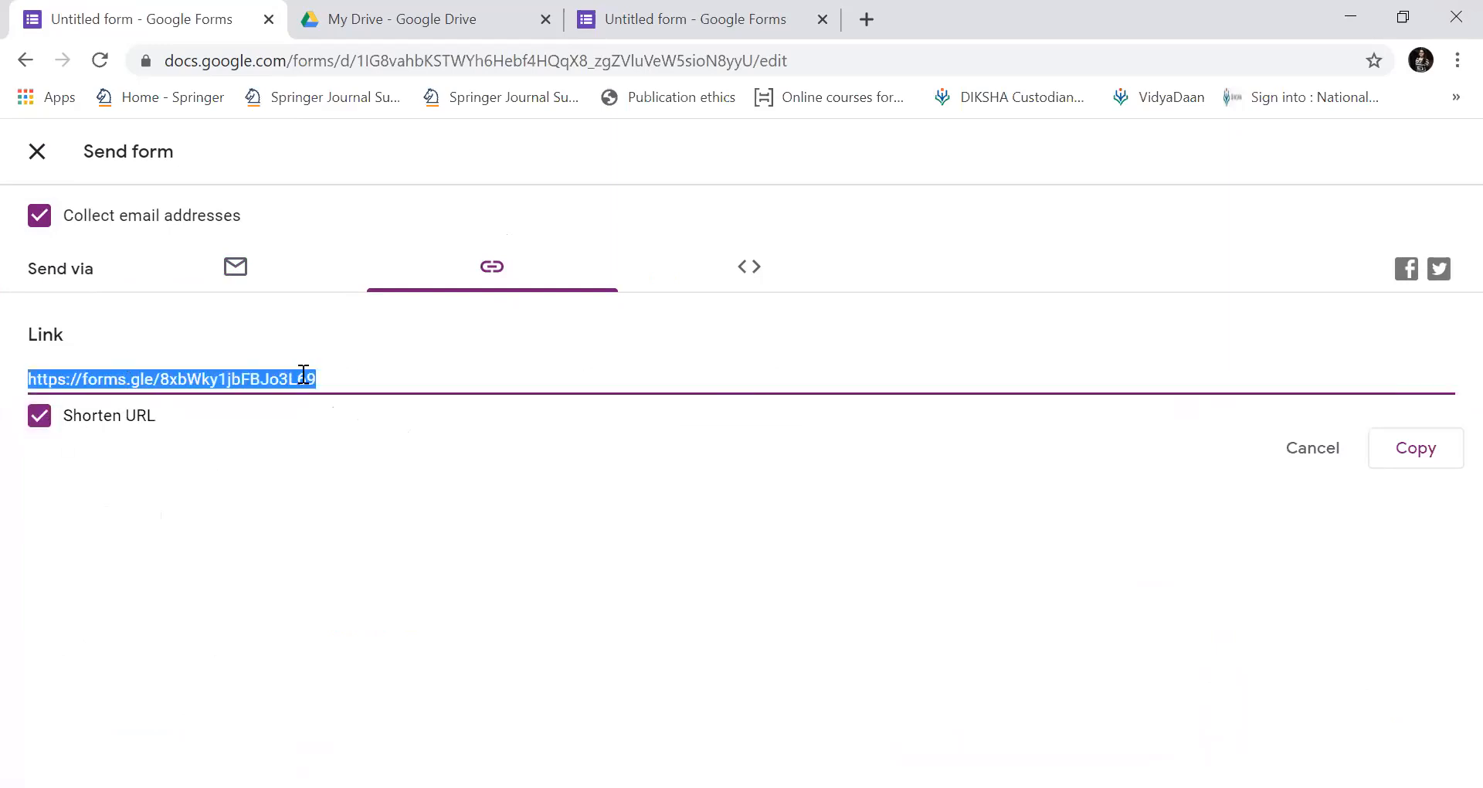
Copy the quiz's short link, load it in the Drive tab, then come back to the editor.
{"action": "left_click", "coordinate": [1404, 460]}
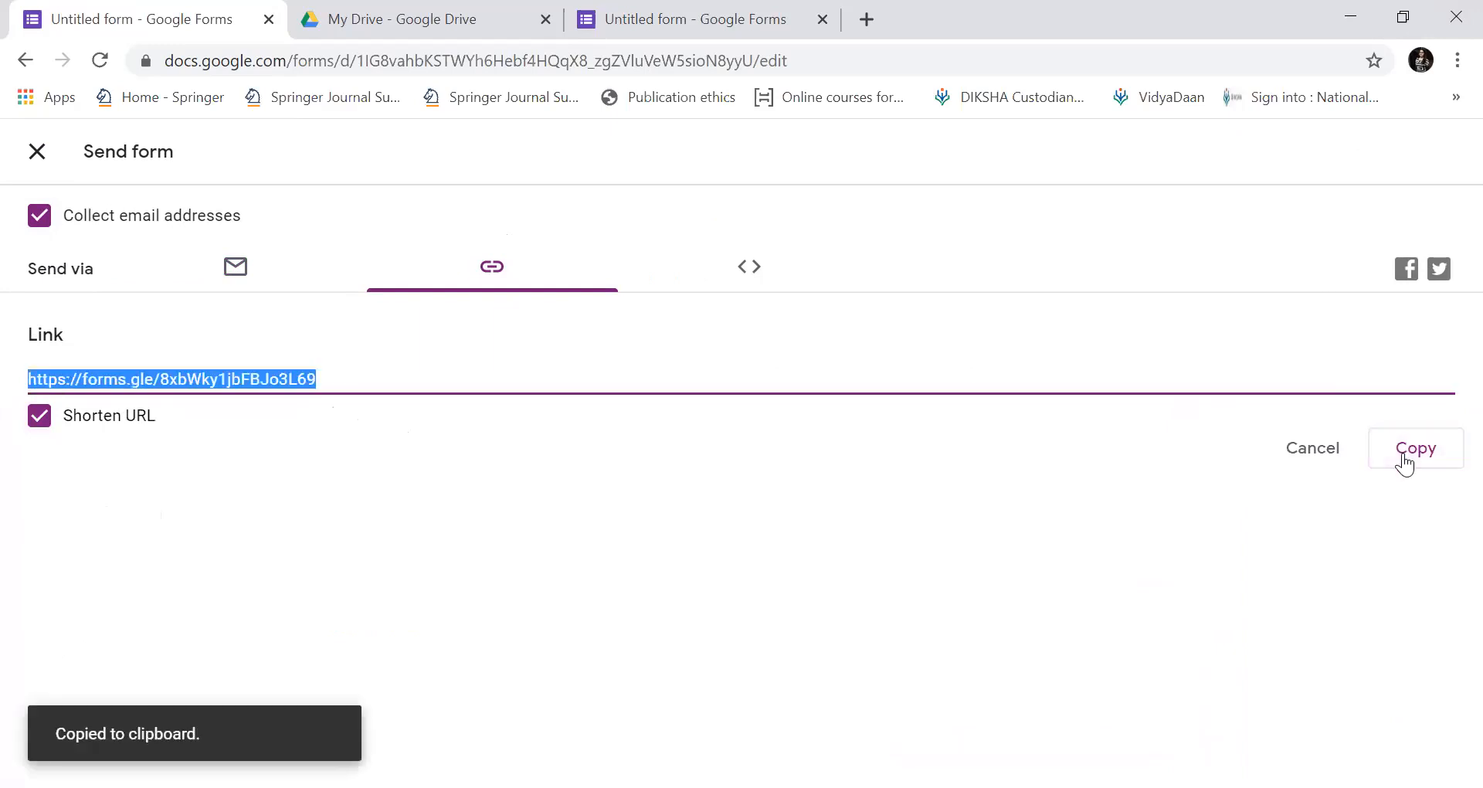
{"action": "left_click", "coordinate": [300, 62]}
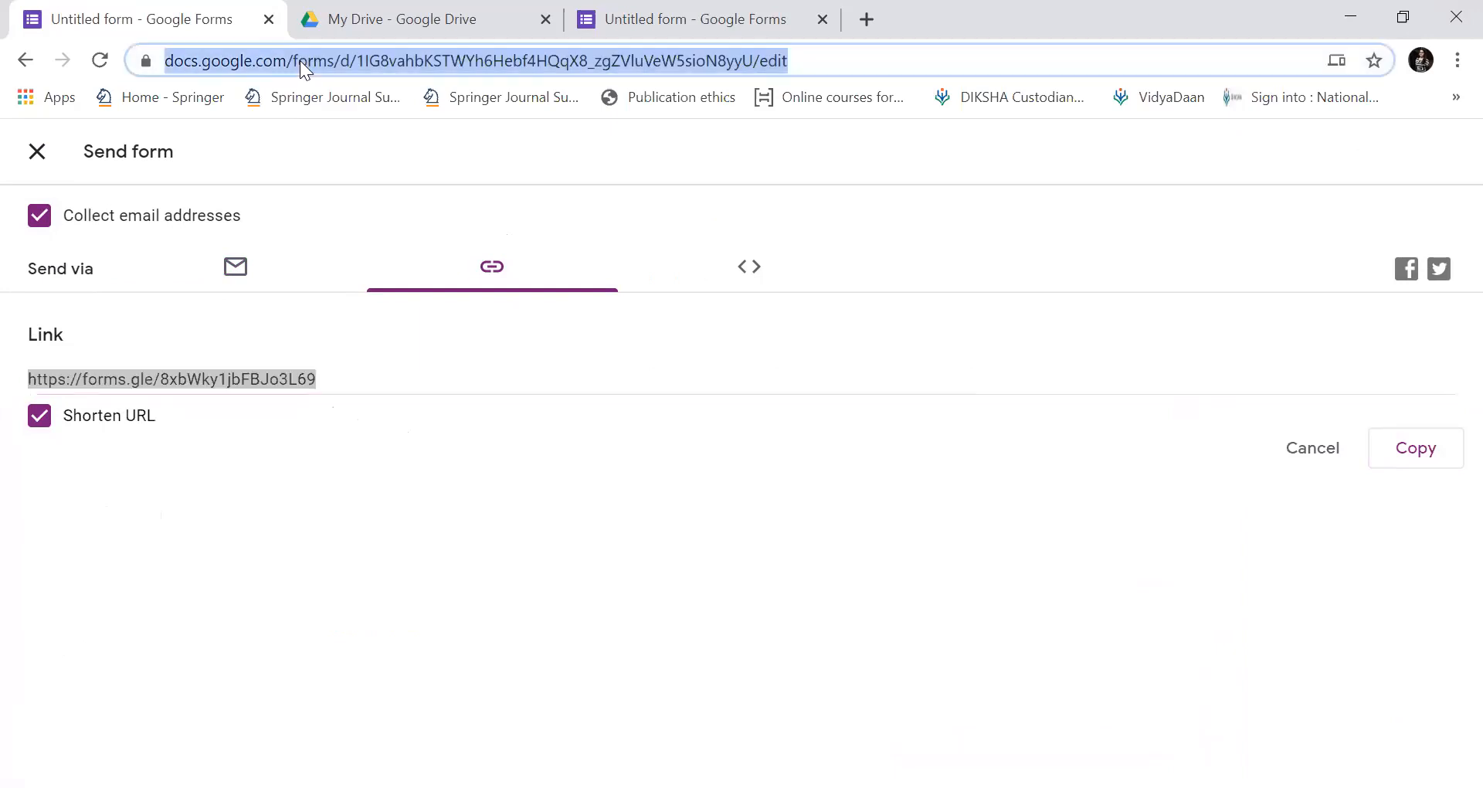
{"action": "left_click", "coordinate": [366, 25]}
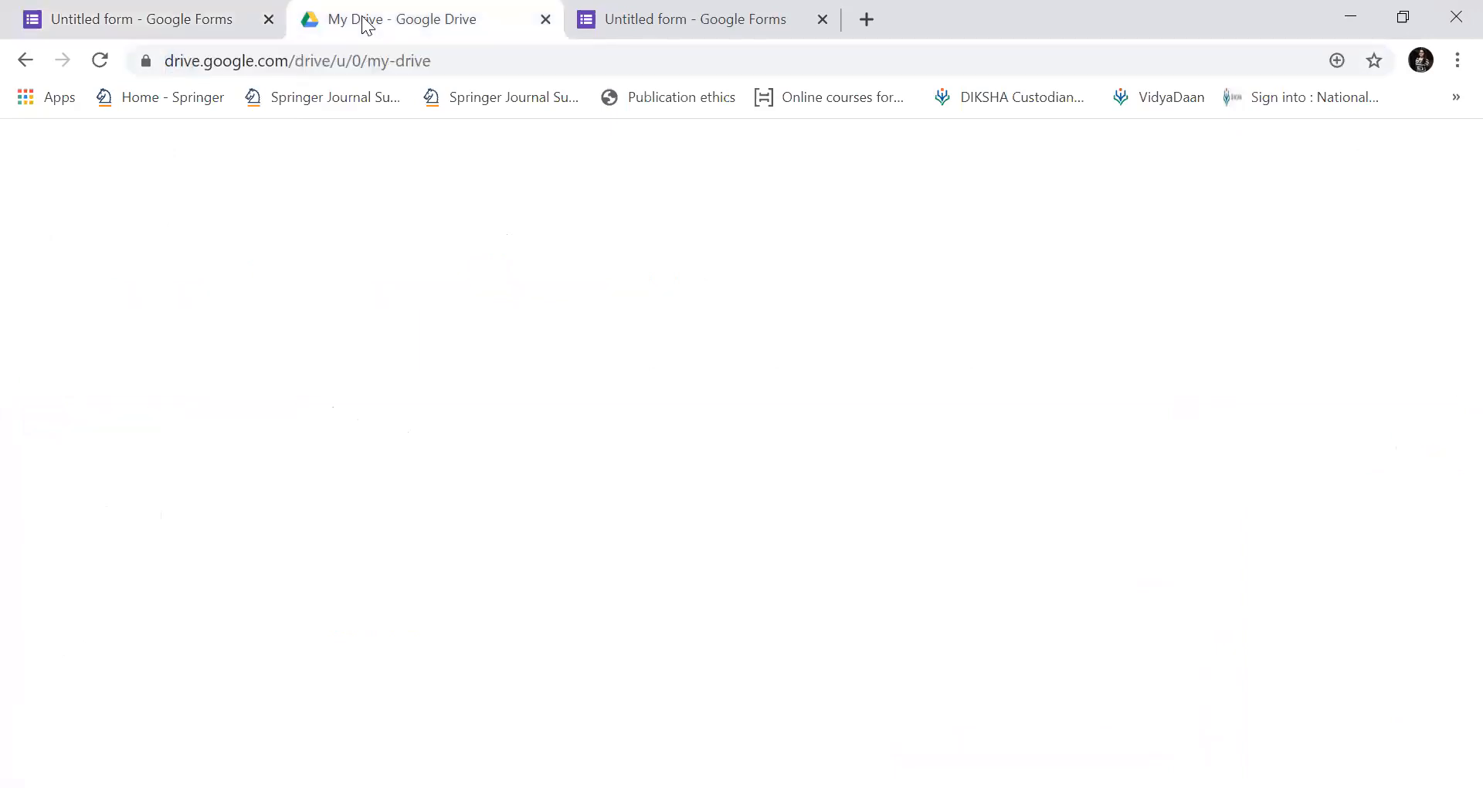
{"action": "left_click", "coordinate": [452, 59]}
{"action": "key", "text": "BackSpace"}
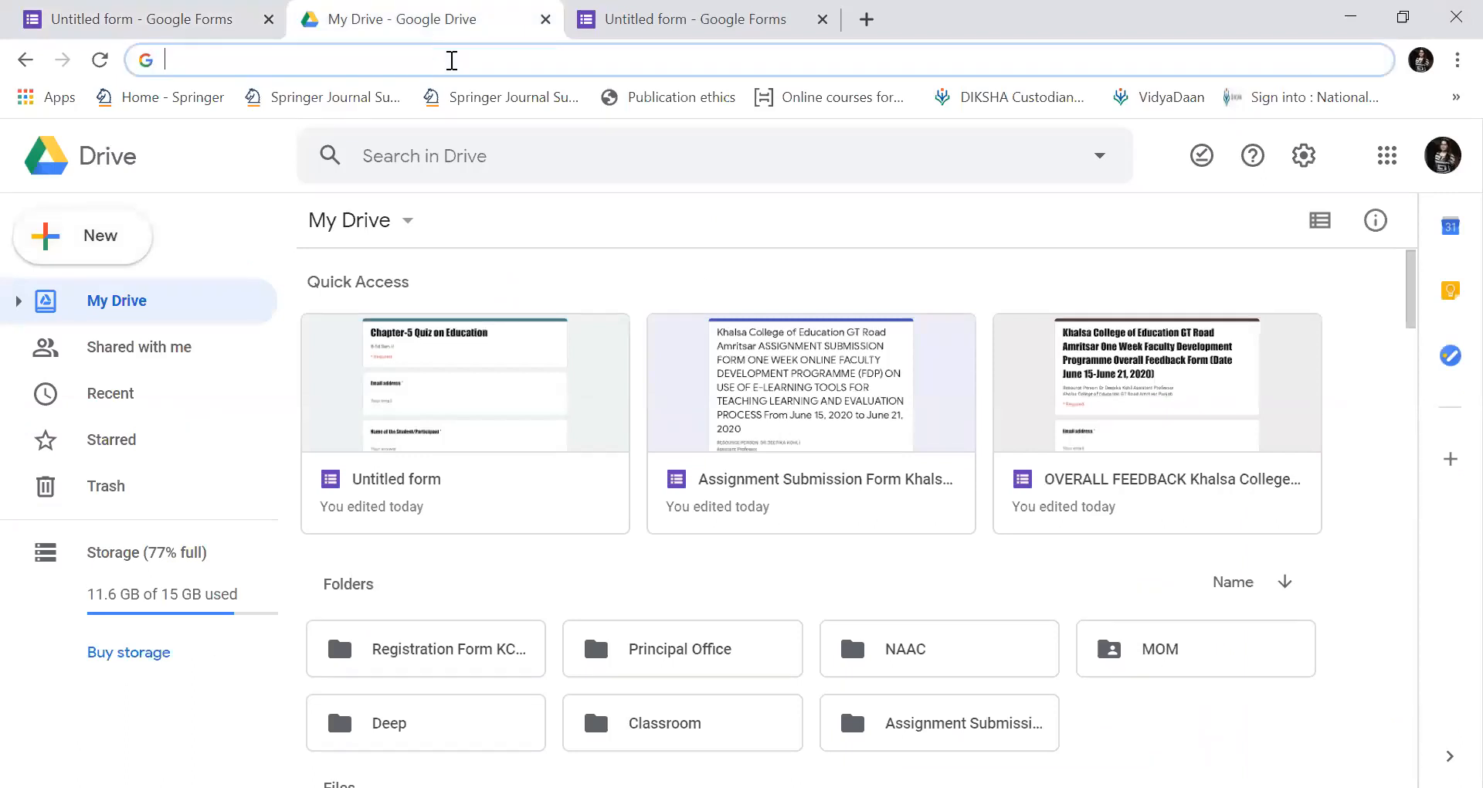
{"action": "key", "text": "ctrl+v"}
{"action": "key", "text": "Return"}
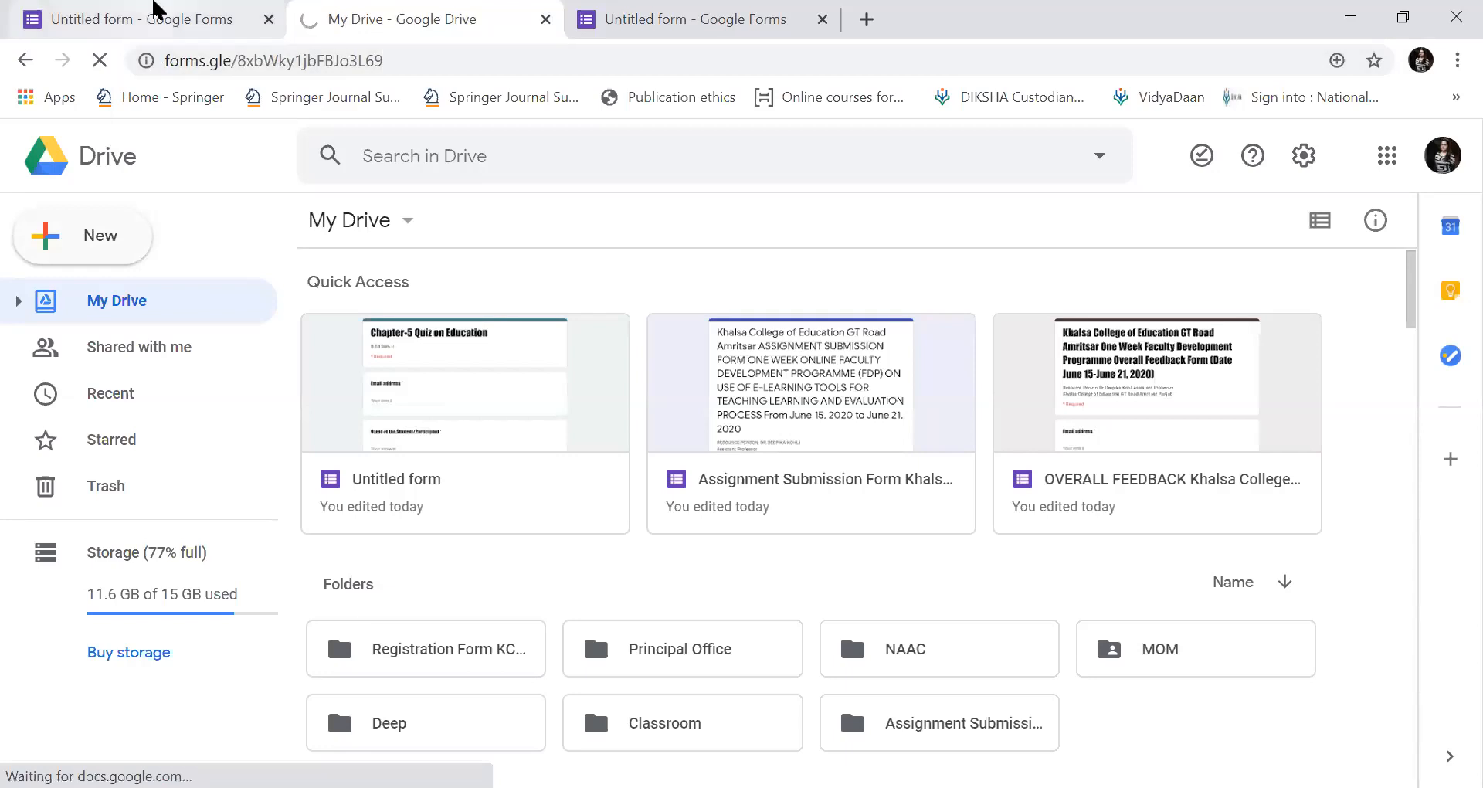
{"action": "left_click", "coordinate": [164, 30]}
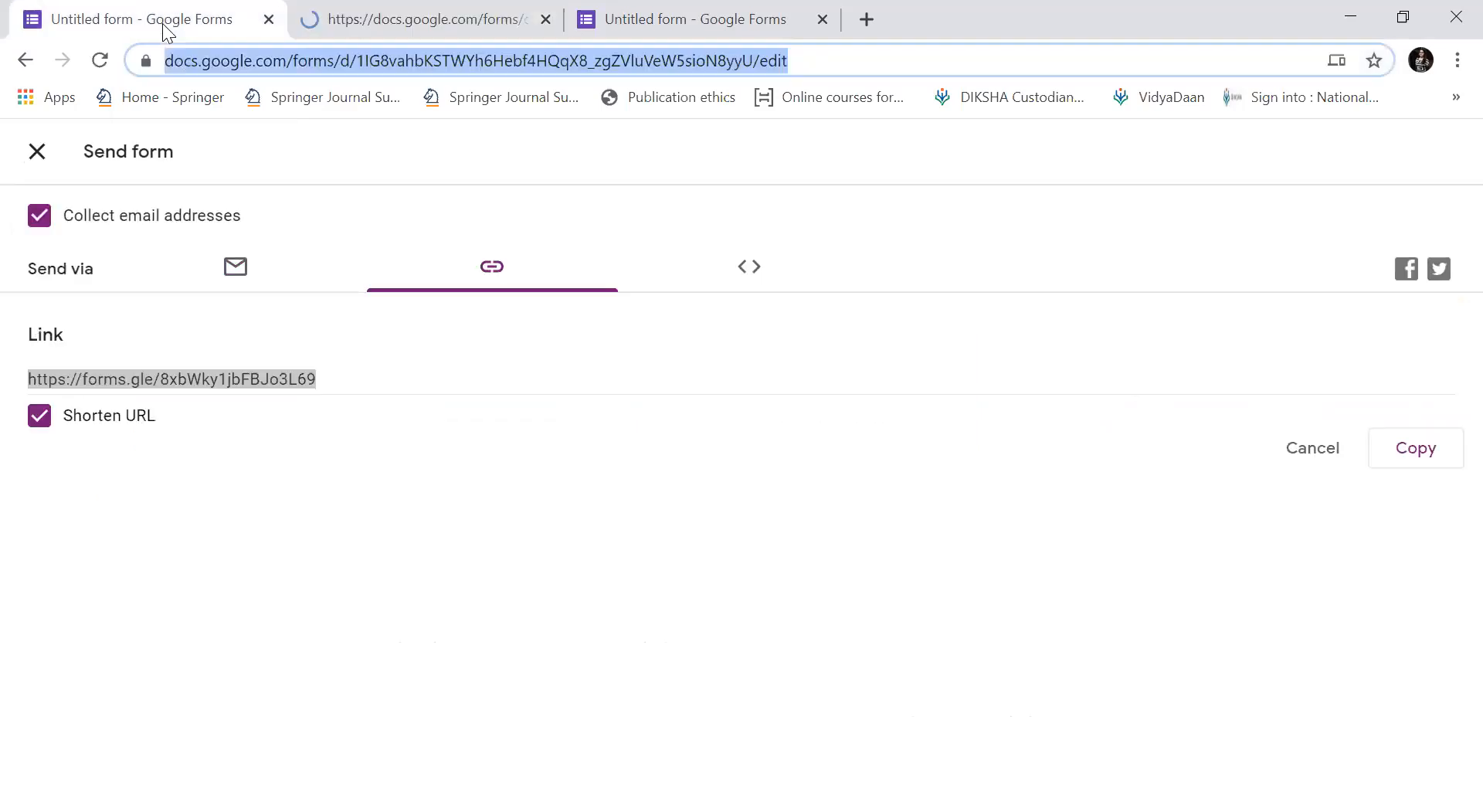
Close the sharing panel and preview the quiz as a respondent, scrolling through its questions.
{"action": "left_click", "coordinate": [39, 150]}
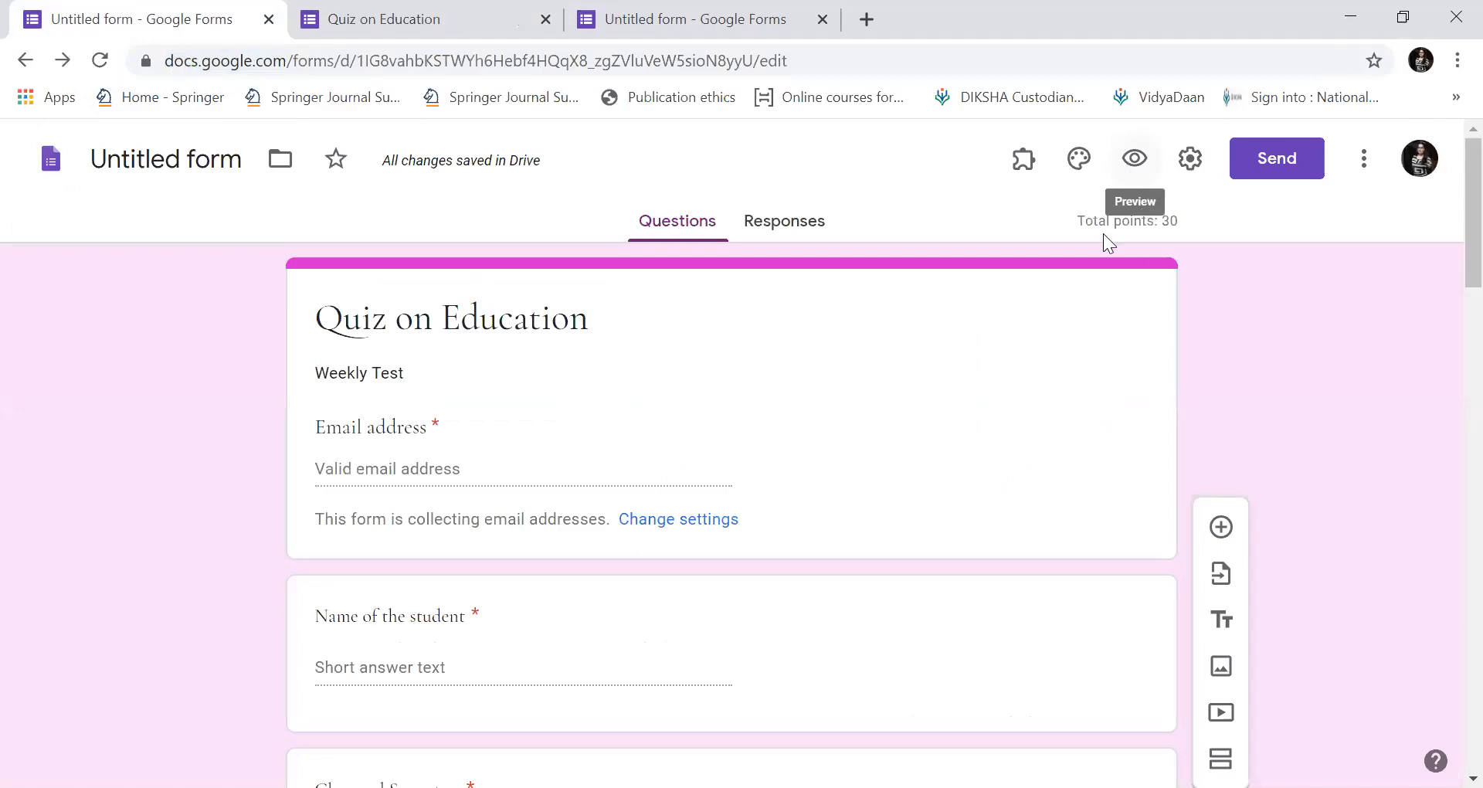
{"action": "left_click", "coordinate": [1134, 160]}
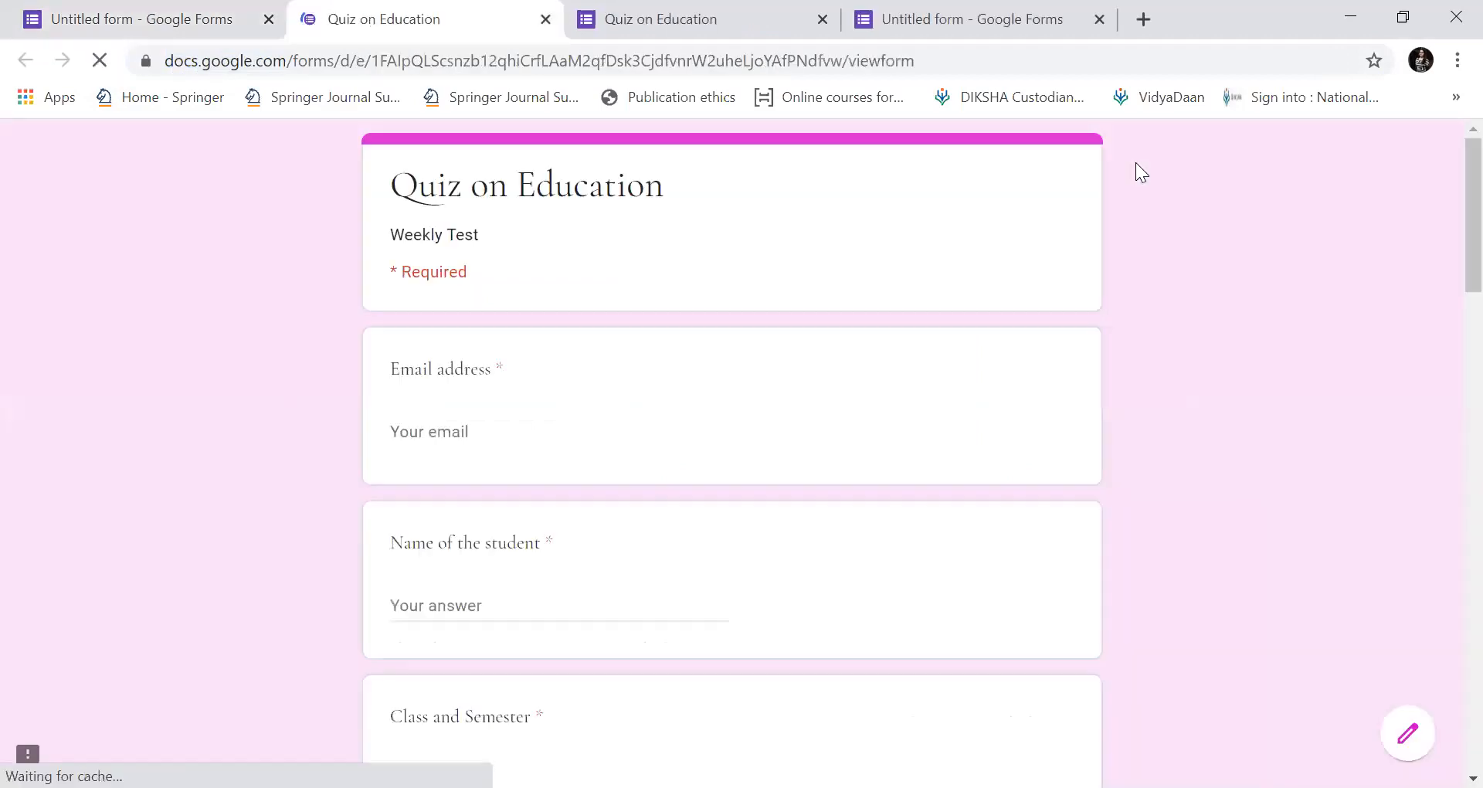
{"action": "left_click_drag", "start_coordinate": [1444, 279], "coordinate": [1446, 595]}
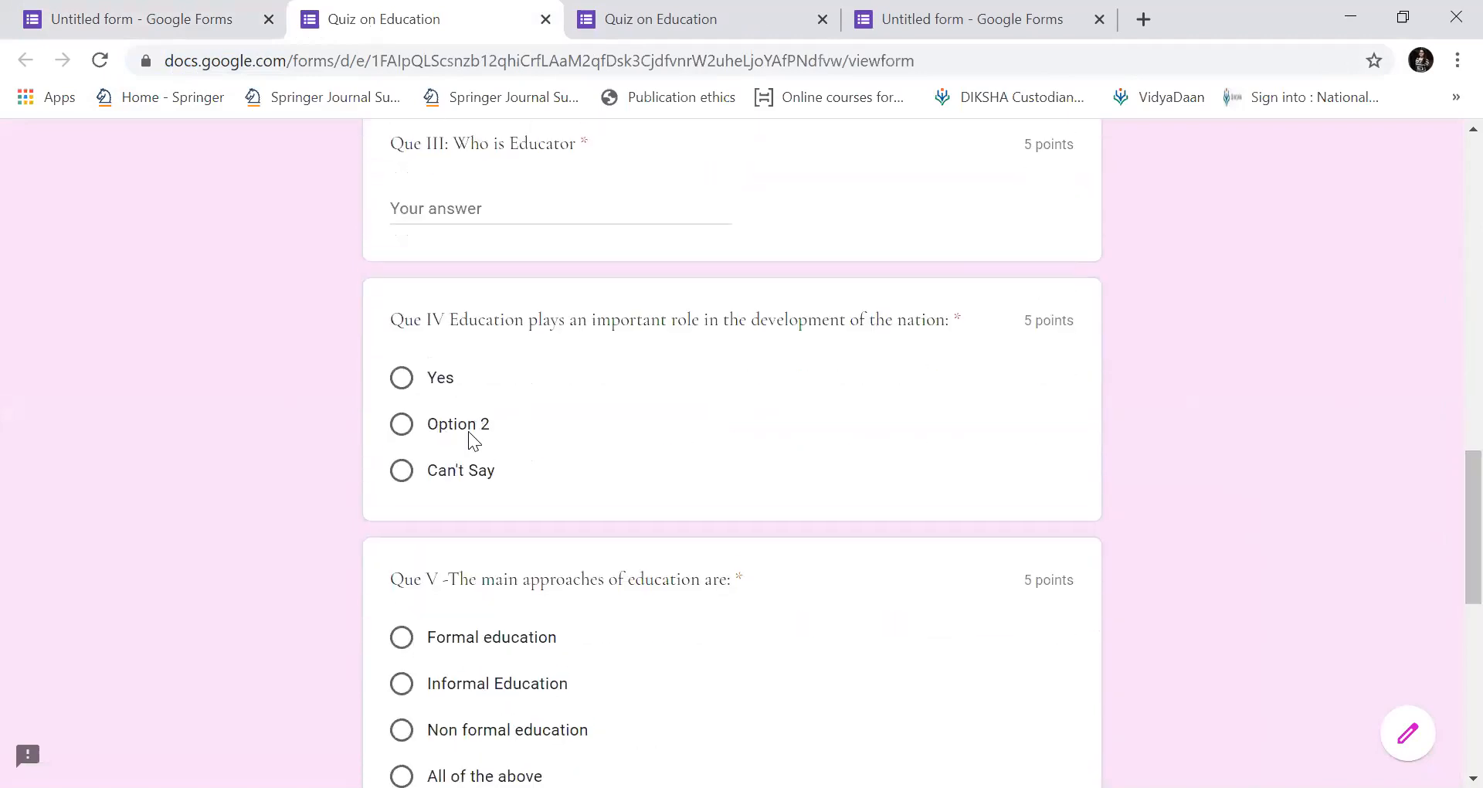
{"action": "mouse_move", "coordinate": [1446, 502]}
{"action": "left_mouse_down"}
{"action": "mouse_move", "coordinate": [1446, 555]}
{"action": "mouse_move", "coordinate": [1446, 296]}
{"action": "mouse_move", "coordinate": [1446, 506]}
{"action": "left_mouse_up"}
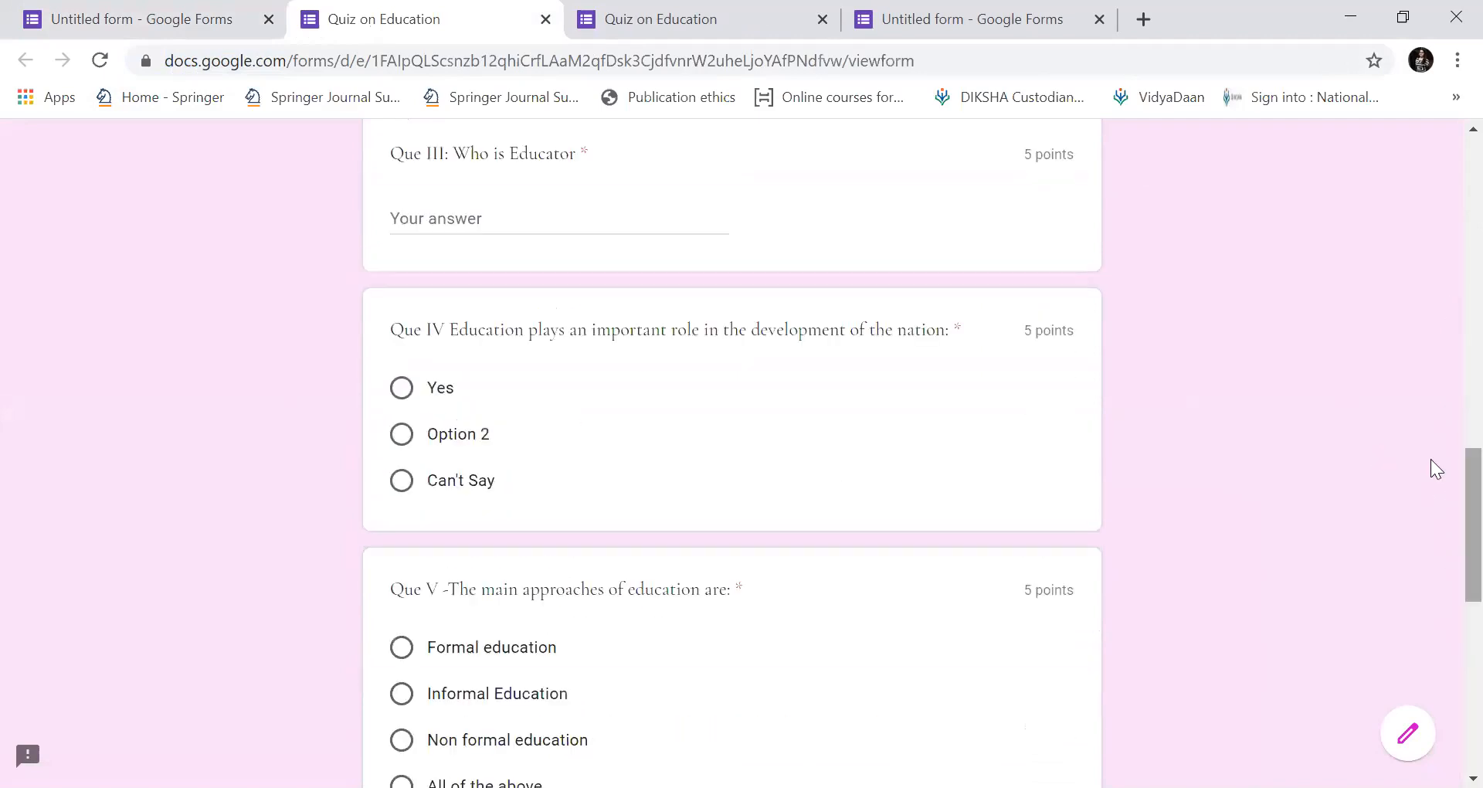
In the editor, rename Que IV's second answer choice from 'Option 2' to 'No'.
{"action": "key", "text": "ctrl+shift+Tab"}
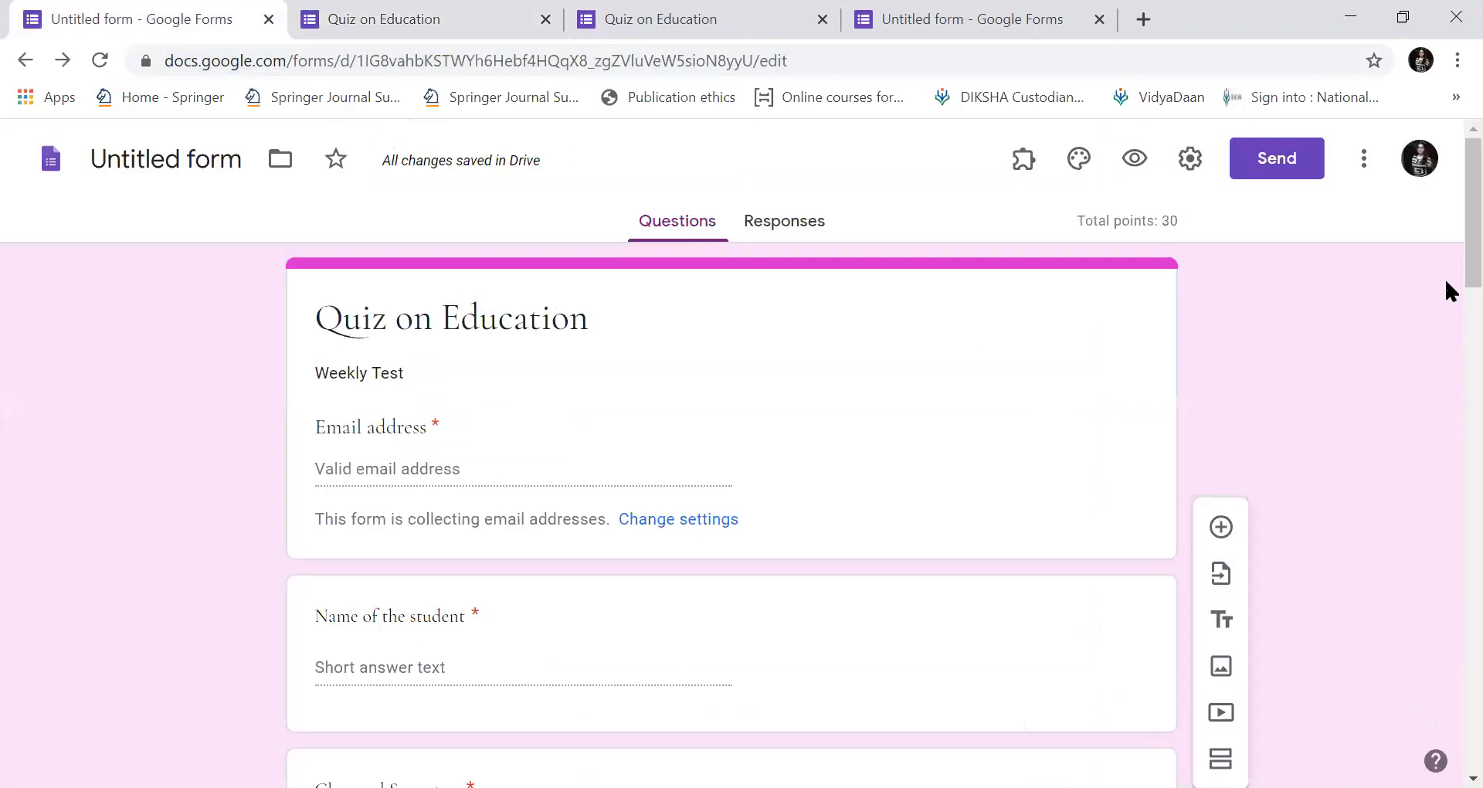
{"action": "left_click_drag", "start_coordinate": [1446, 282], "coordinate": [1445, 643]}
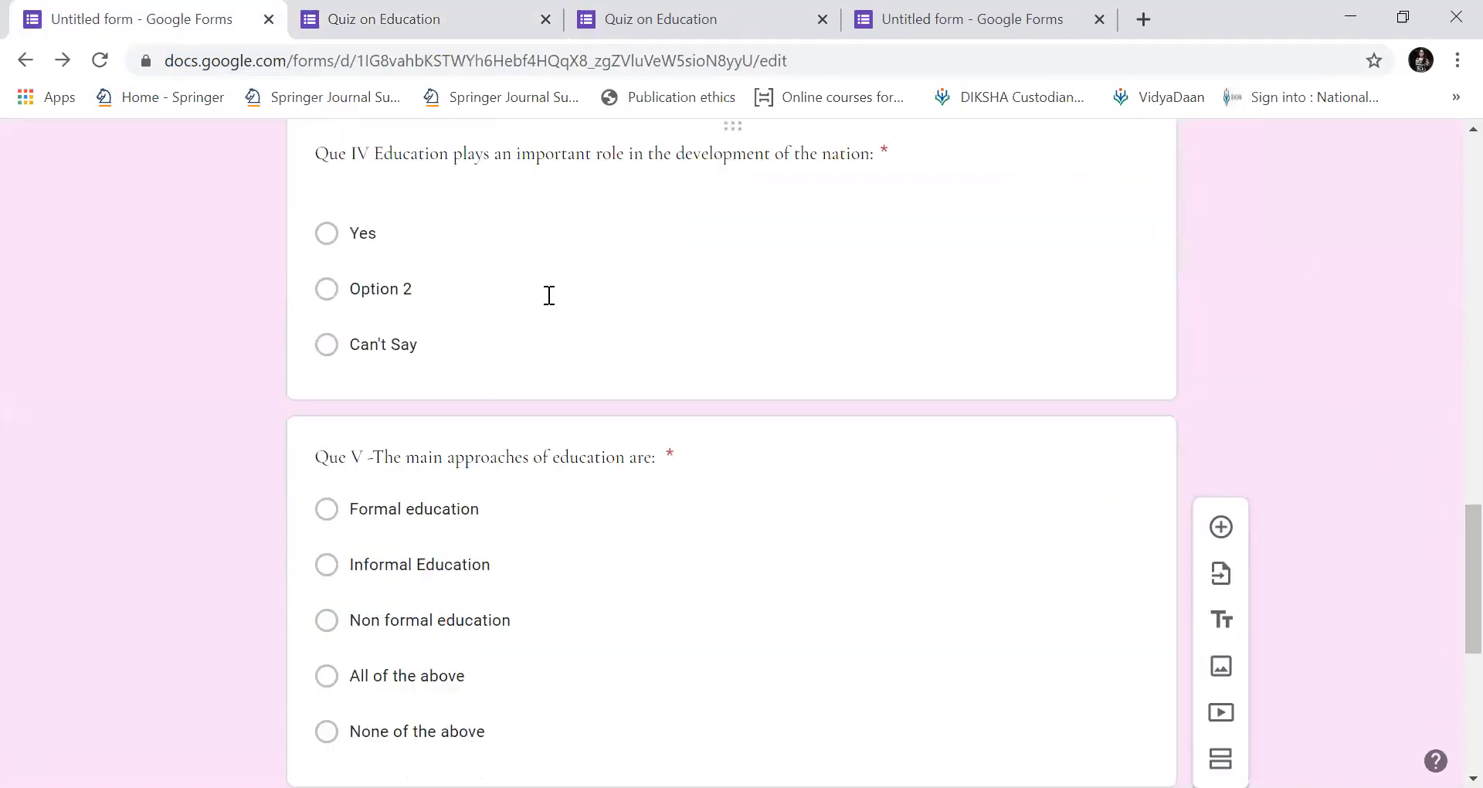
{"action": "left_click", "coordinate": [418, 285]}
{"action": "type", "text": "no"}
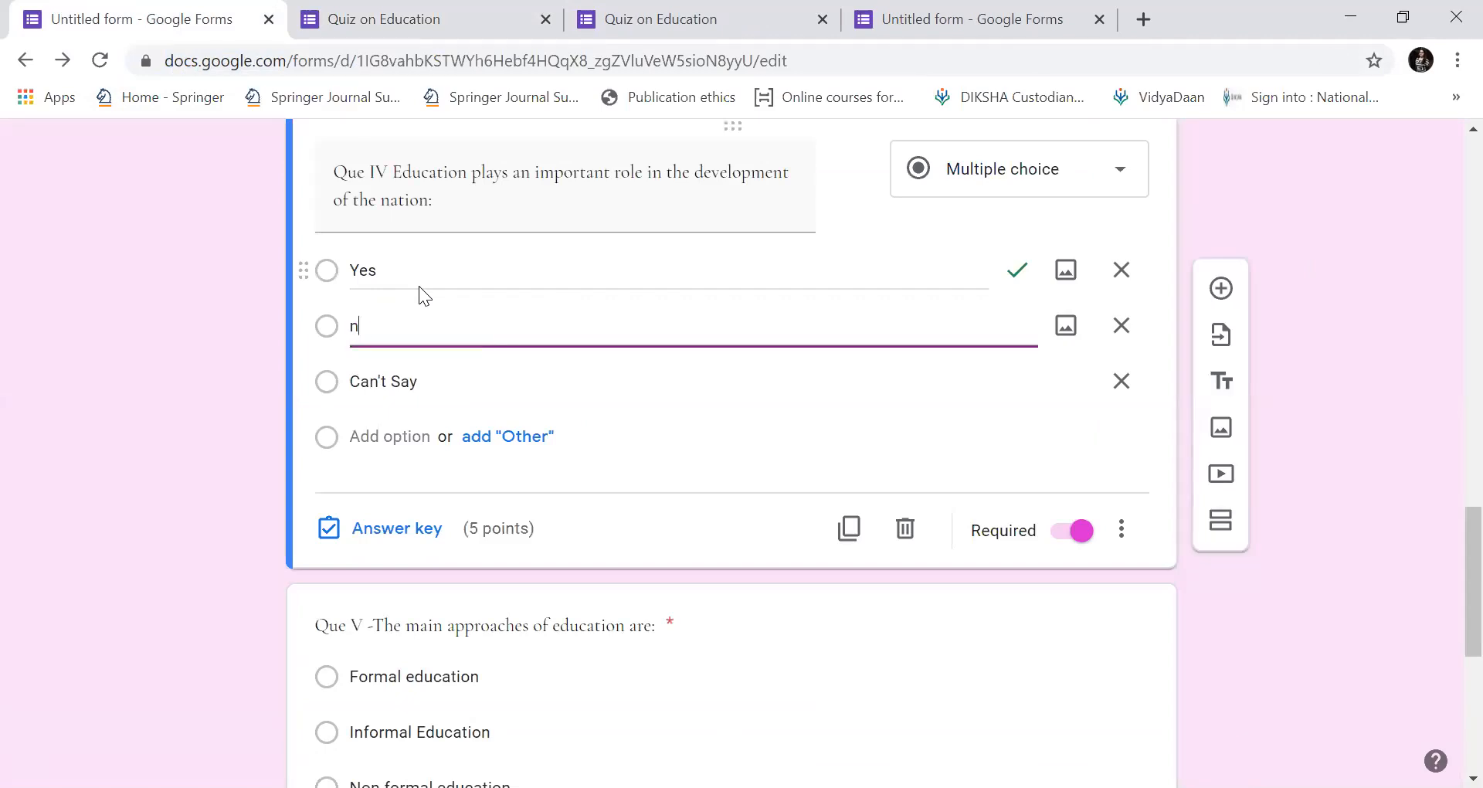
{"action": "key", "text": "BackSpace"}
{"action": "key", "text": "BackSpace"}
{"action": "type", "text": "No"}
{"action": "left_click_drag", "start_coordinate": [1444, 548], "coordinate": [1446, 143]}
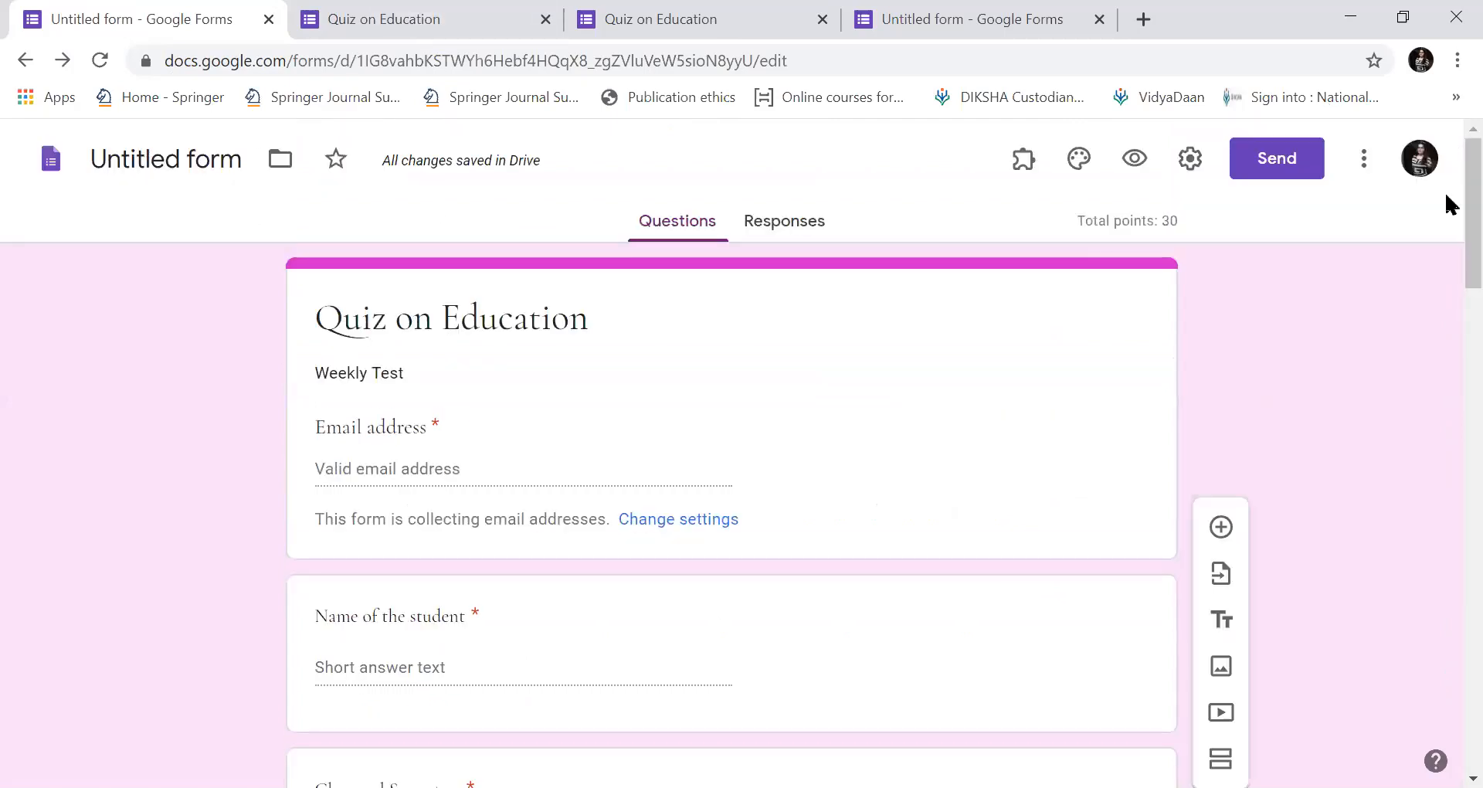
Name the file 'Quiz on Education' and close the live quiz, duplicate and untitled form tabs.
{"action": "left_click", "coordinate": [209, 165]}
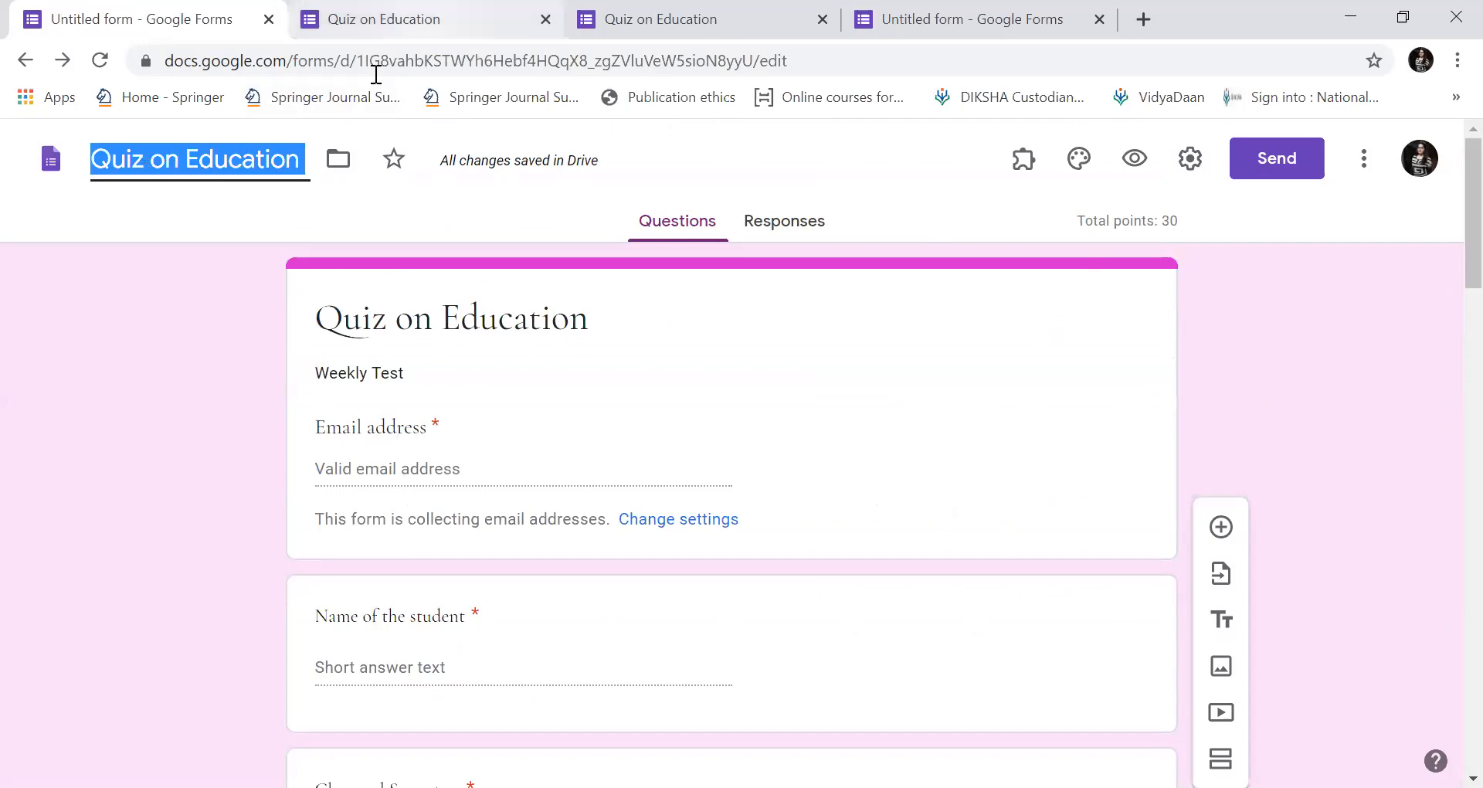
{"action": "key", "text": "ctrl+Tab"}
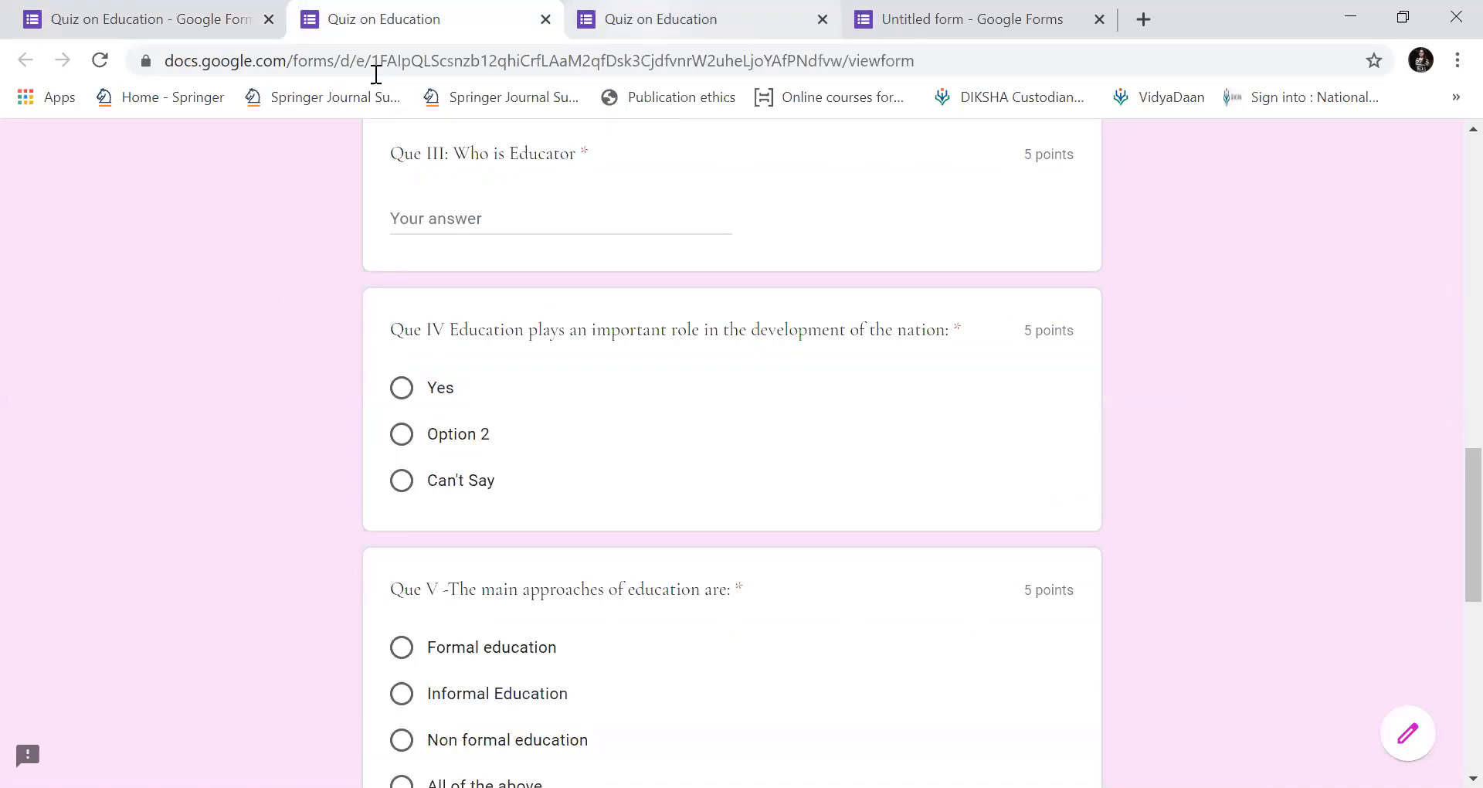
{"action": "left_click", "coordinate": [210, 36]}
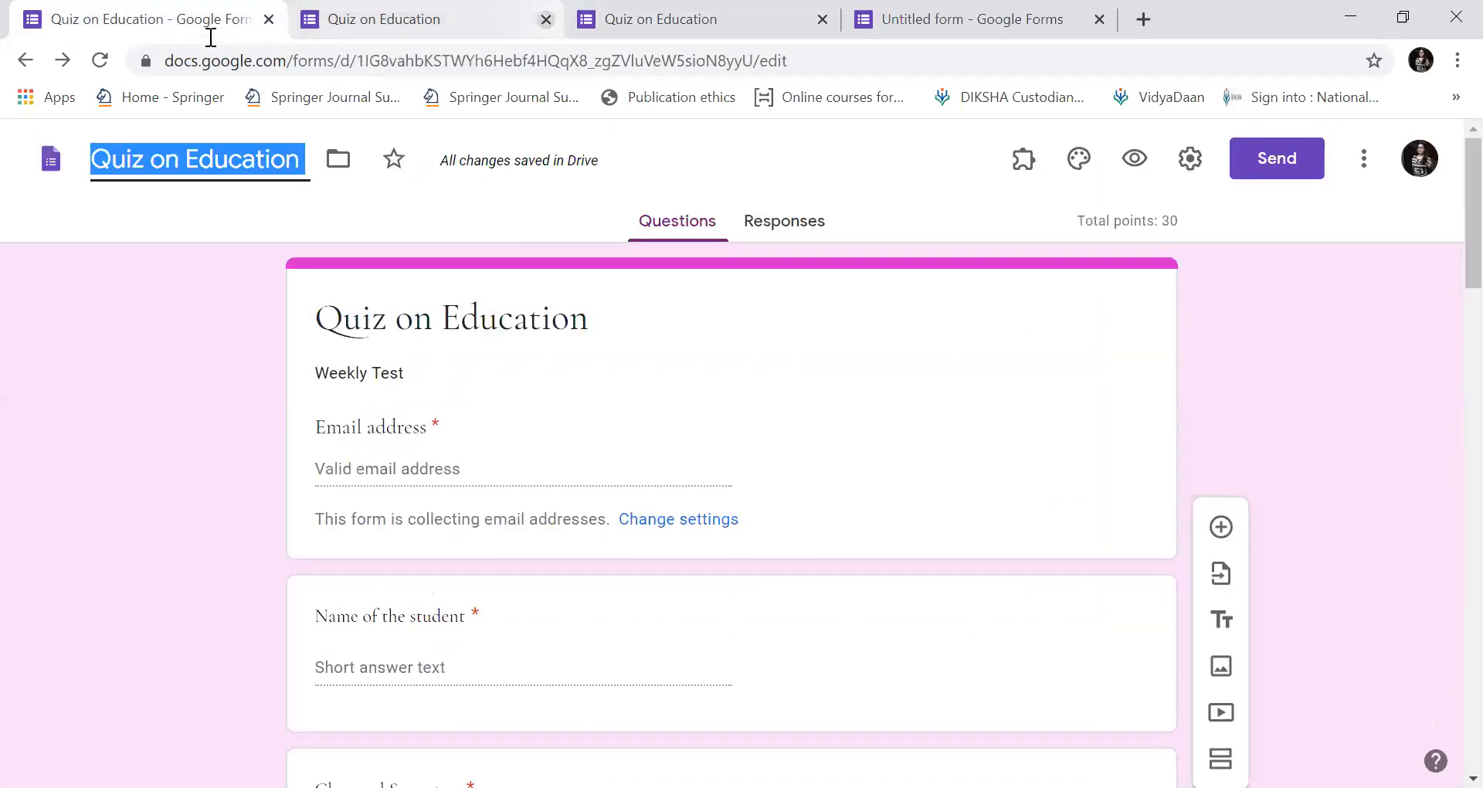
{"action": "left_click", "coordinate": [546, 19]}
{"action": "left_click", "coordinate": [546, 19]}
{"action": "left_click", "coordinate": [546, 19]}
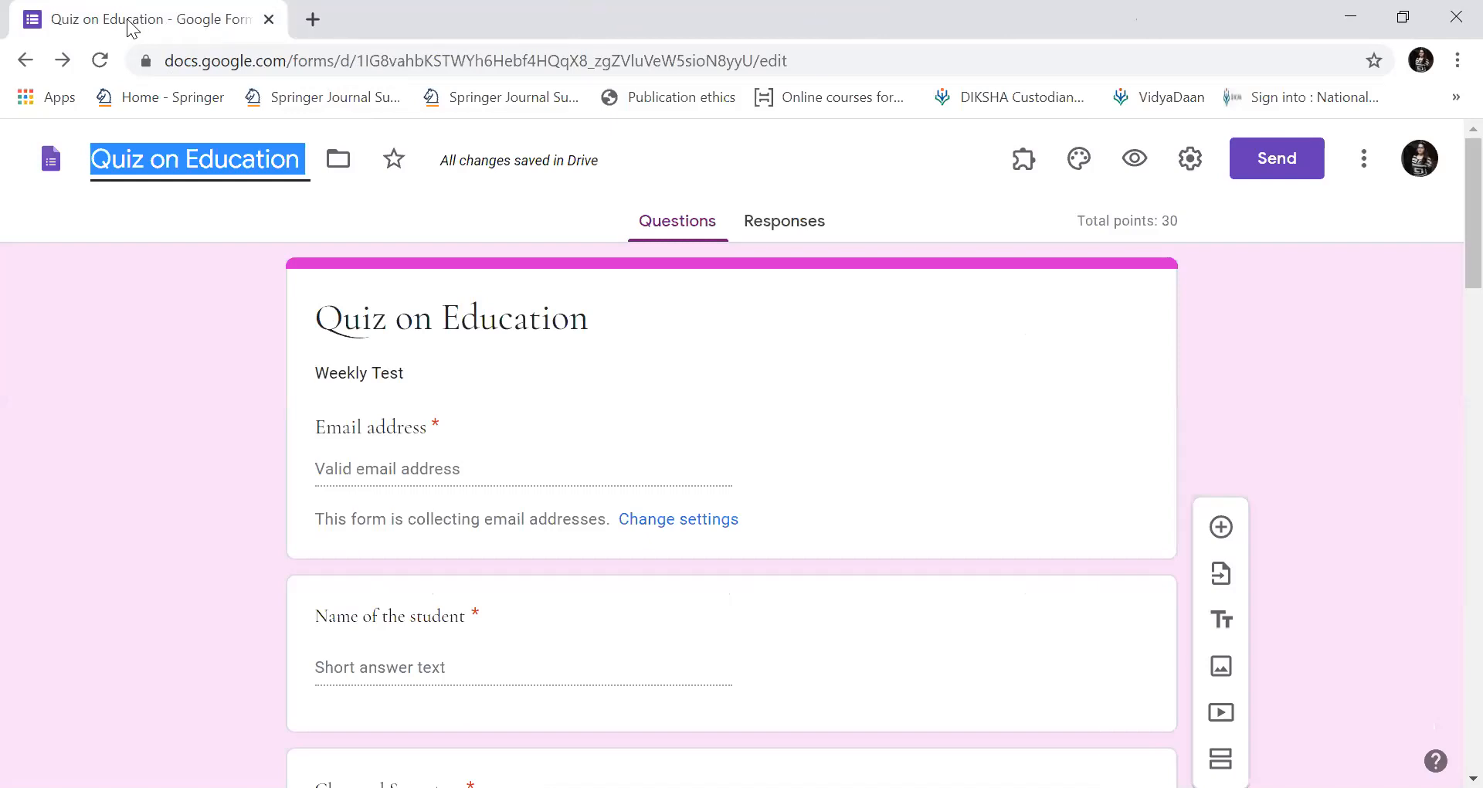
Copy the quiz's full-length, unshortened share link and open a new browser tab.
{"action": "left_click", "coordinate": [1253, 176]}
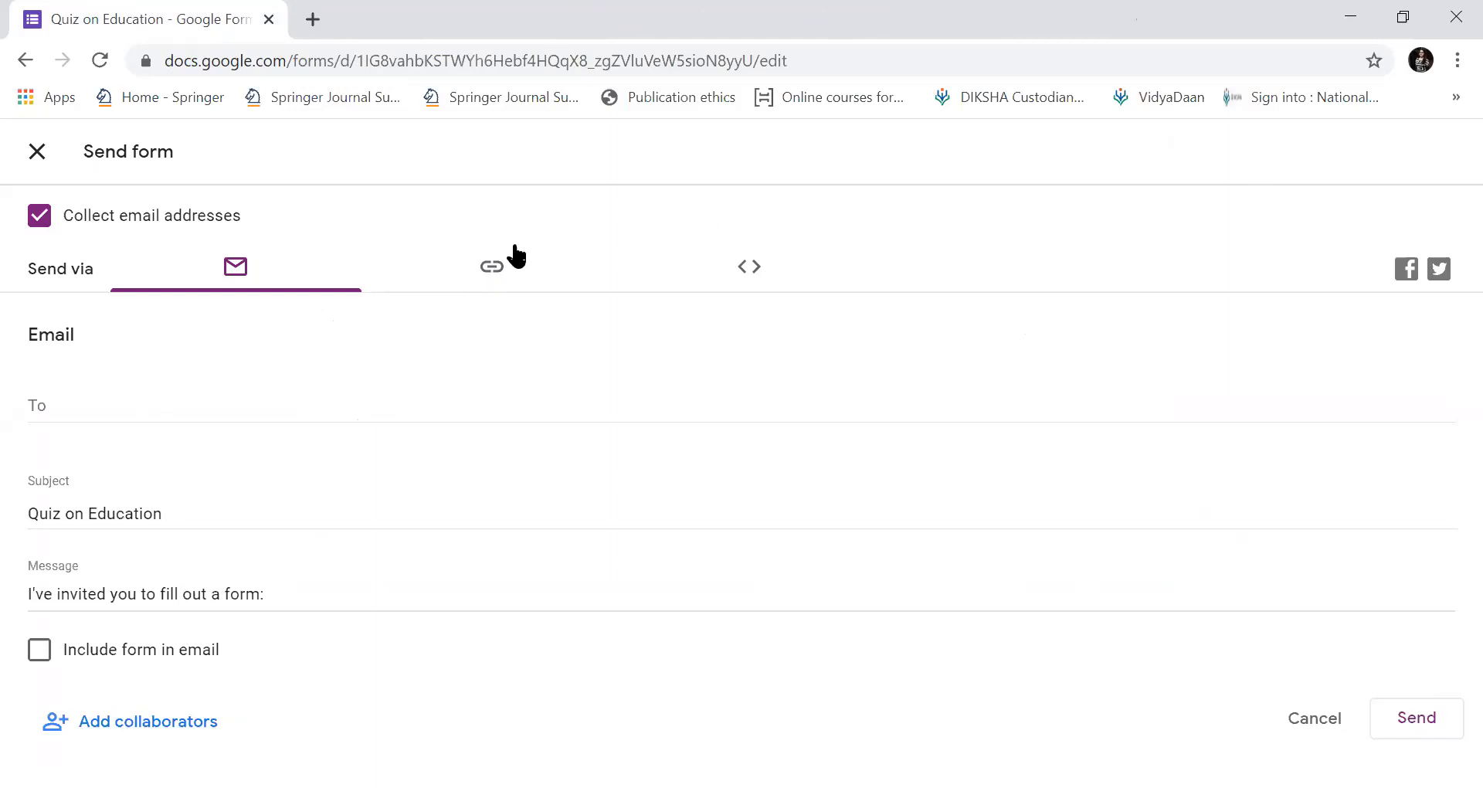
{"action": "left_click", "coordinate": [491, 277]}
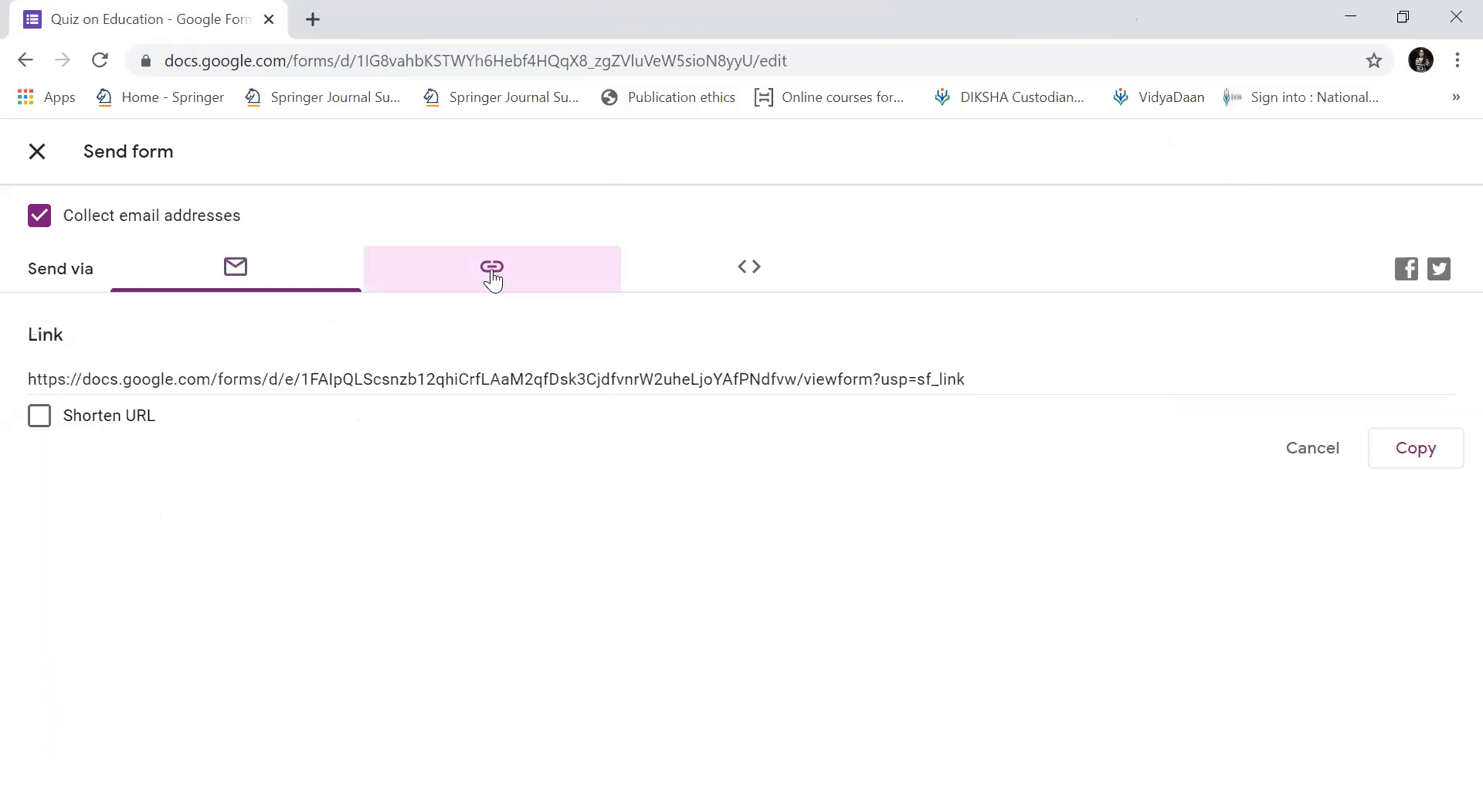
{"action": "left_click", "coordinate": [45, 425]}
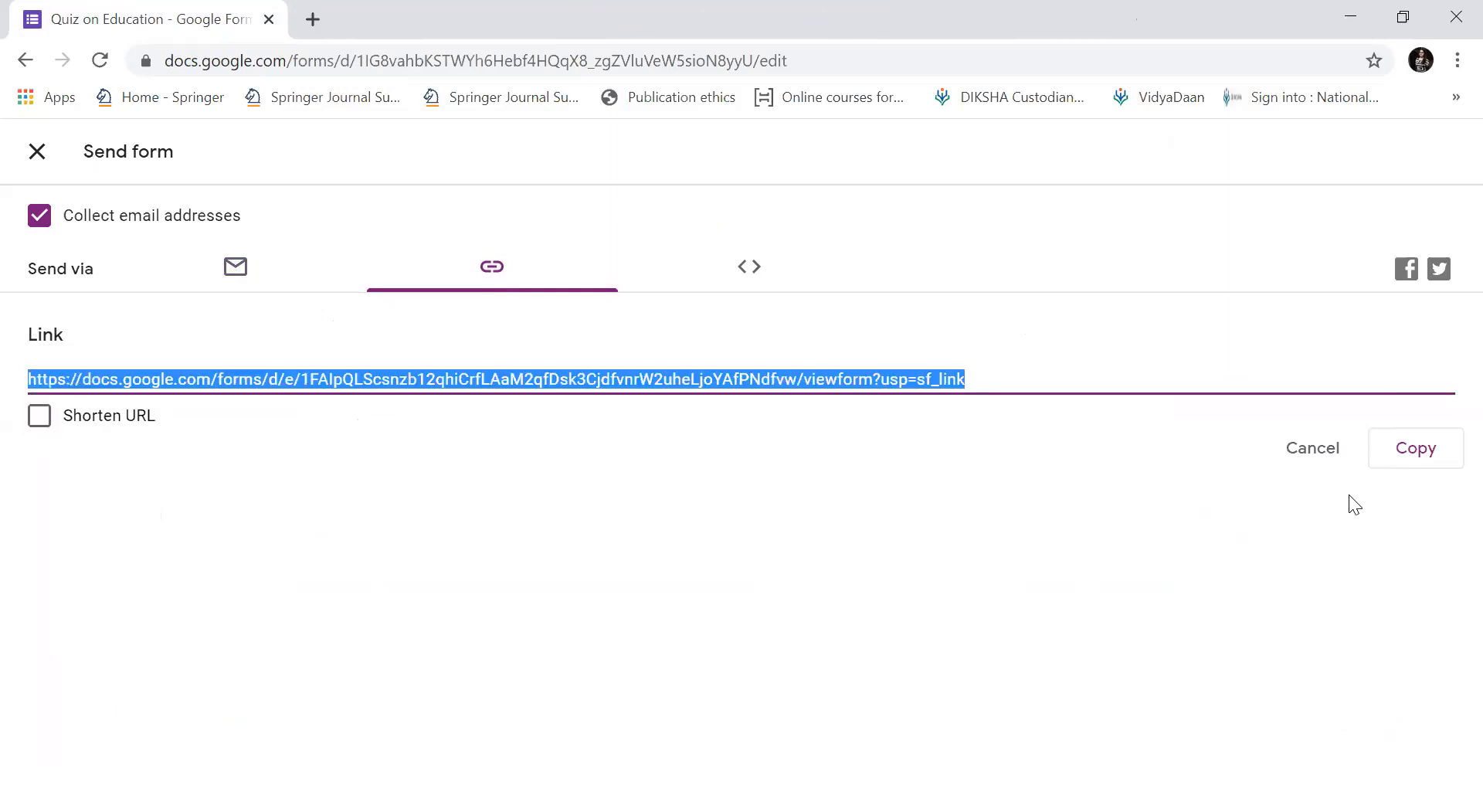
{"action": "left_click", "coordinate": [1392, 461]}
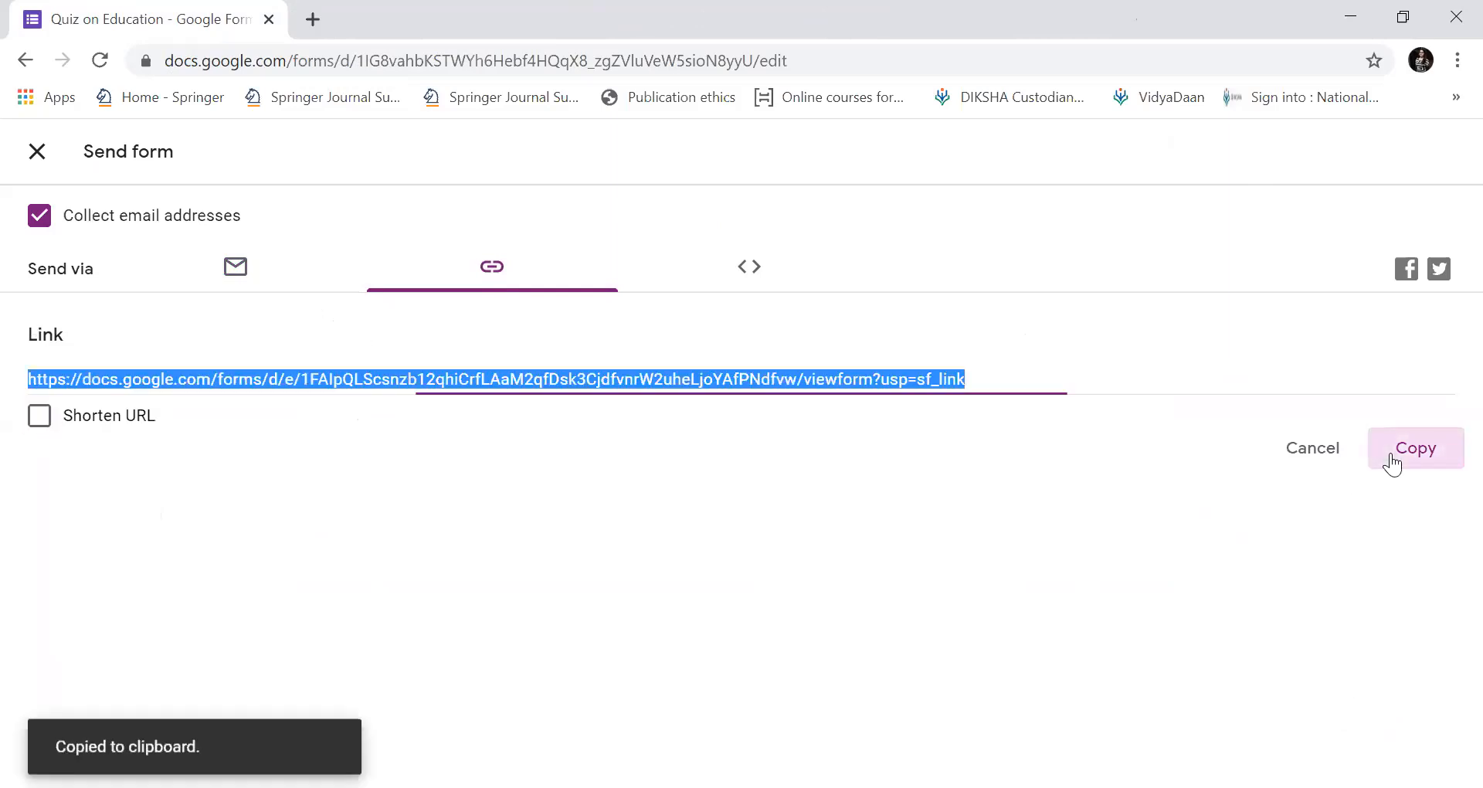
{"action": "left_click", "coordinate": [312, 19]}
Load the full quiz link in the new tab and enter the respondent's e-mail address.
{"action": "left_click", "coordinate": [351, 49]}
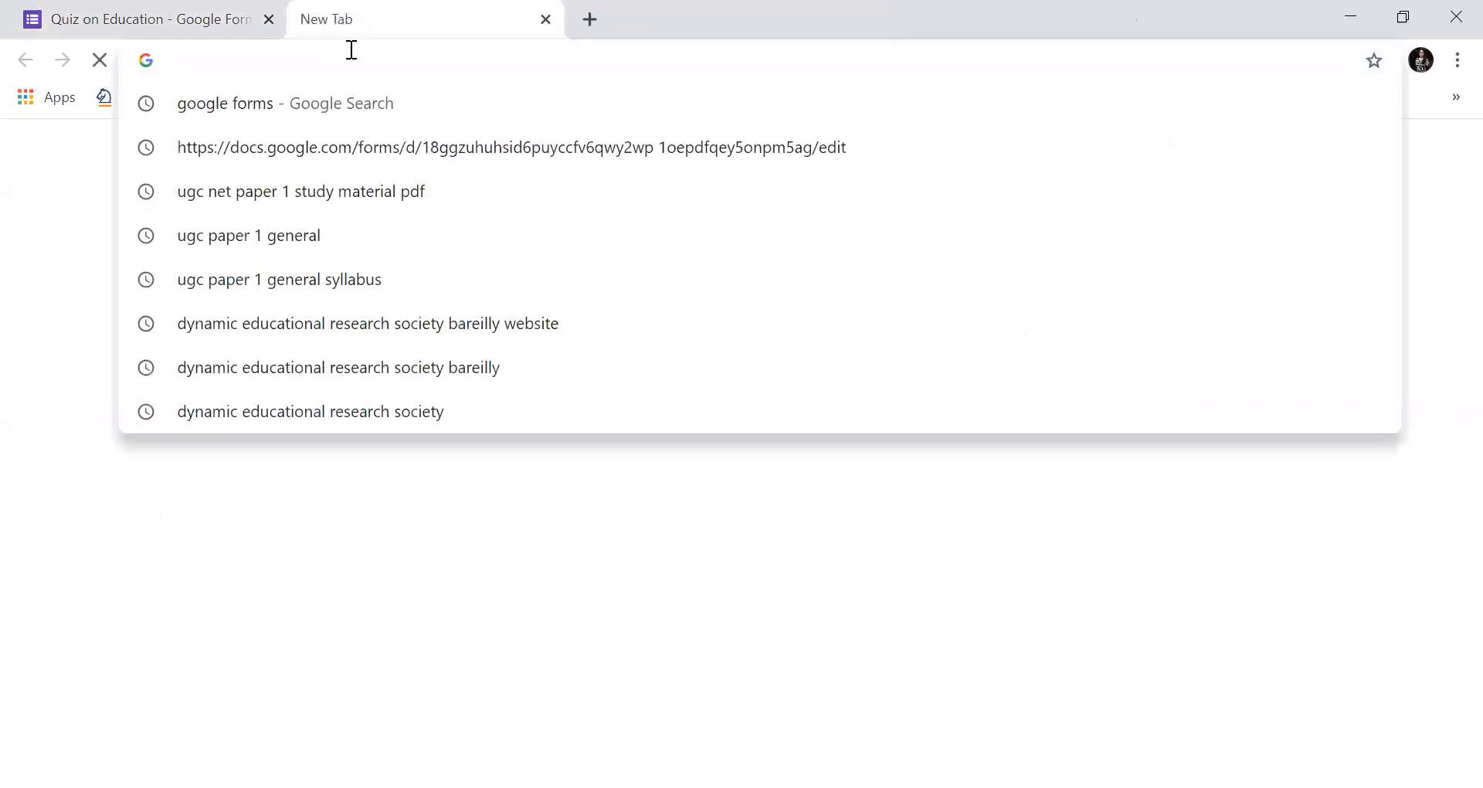
{"action": "key", "text": "ctrl+v"}
{"action": "key", "text": "Return"}
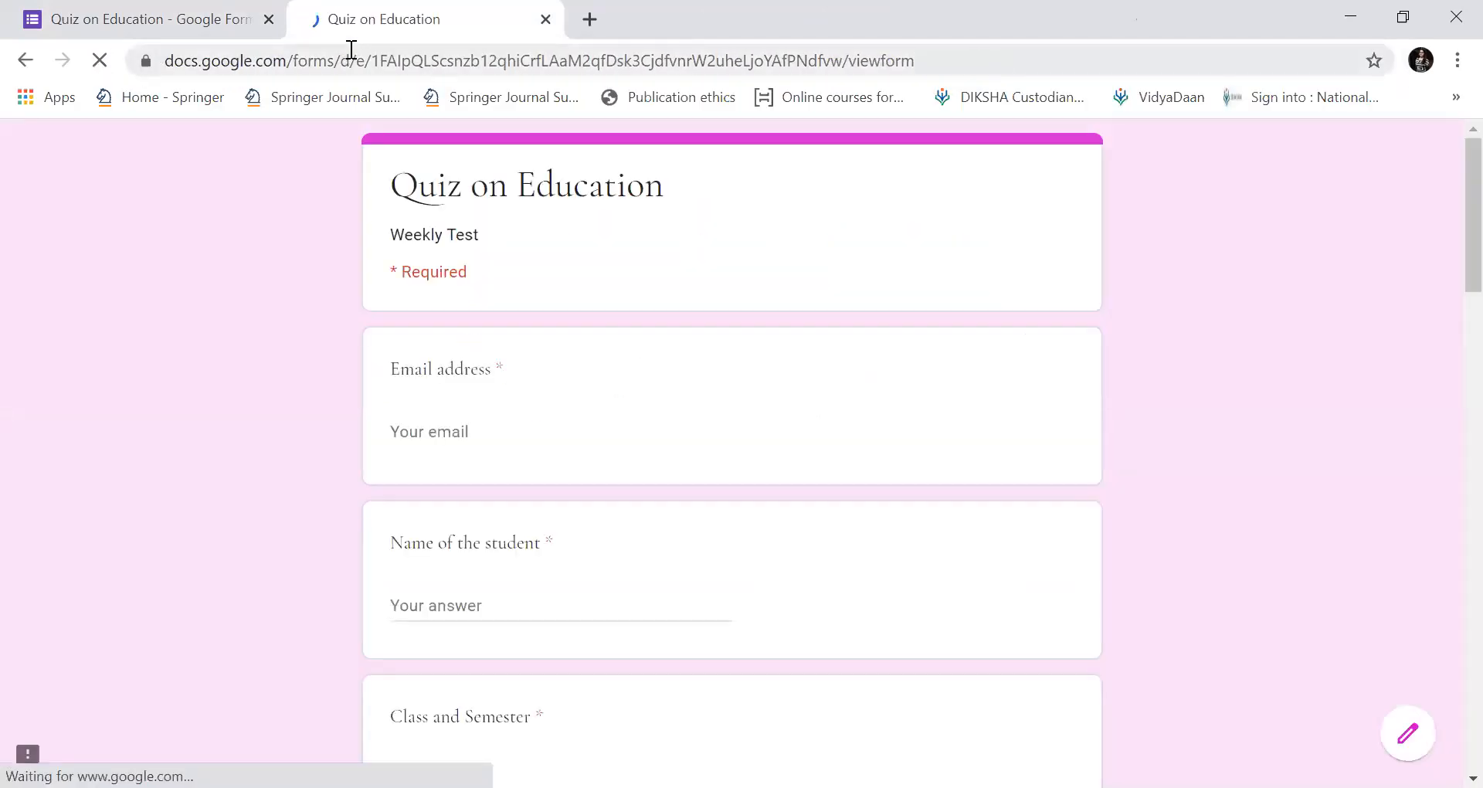
{"action": "left_click", "coordinate": [475, 437]}
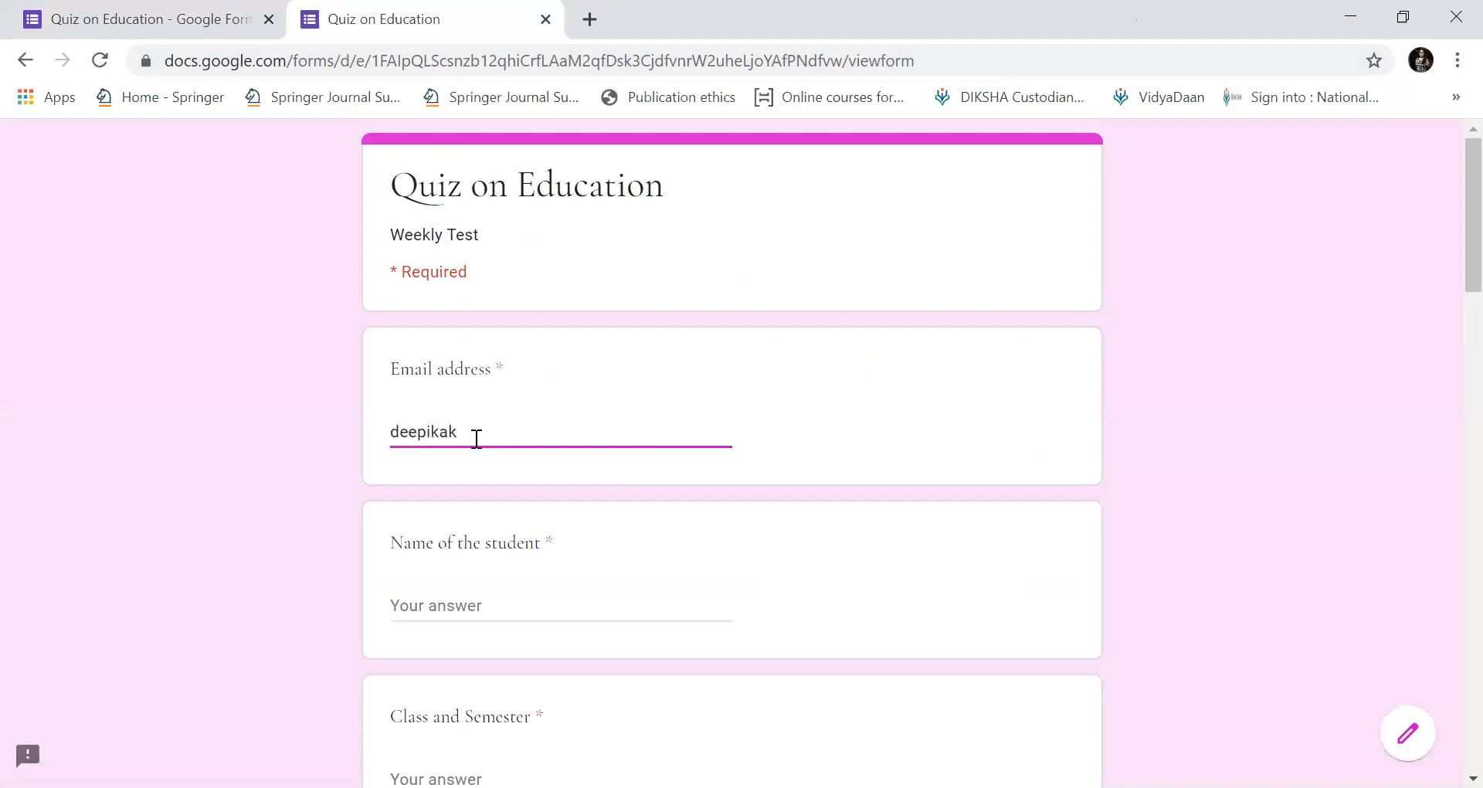
Fill in the student's name and 'VII and Sem' as Class and Semester.
{"action": "scroll", "coordinate": [477, 438], "scroll_direction": "down", "scroll_amount": 2}
{"action": "left_click", "coordinate": [477, 438]}
{"action": "type", "text": "Dr."}
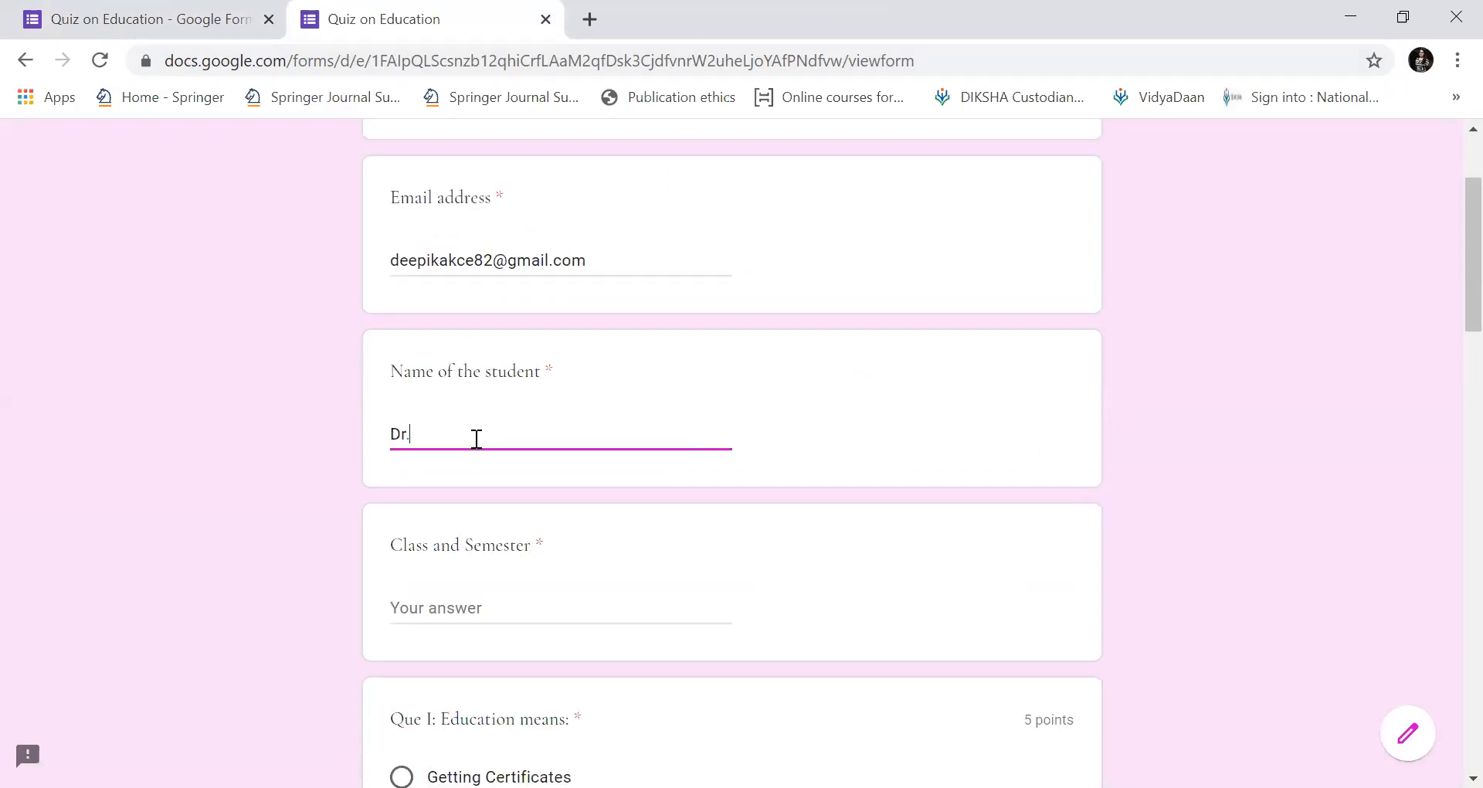
{"action": "key", "text": "BackSpace"}
{"action": "key", "text": "BackSpace"}
{"action": "key", "text": "BackSpace"}
{"action": "type", "text": "Deepika"}
{"action": "scroll", "coordinate": [477, 438], "scroll_direction": "down", "scroll_amount": 2}
{"action": "left_click", "coordinate": [477, 438]}
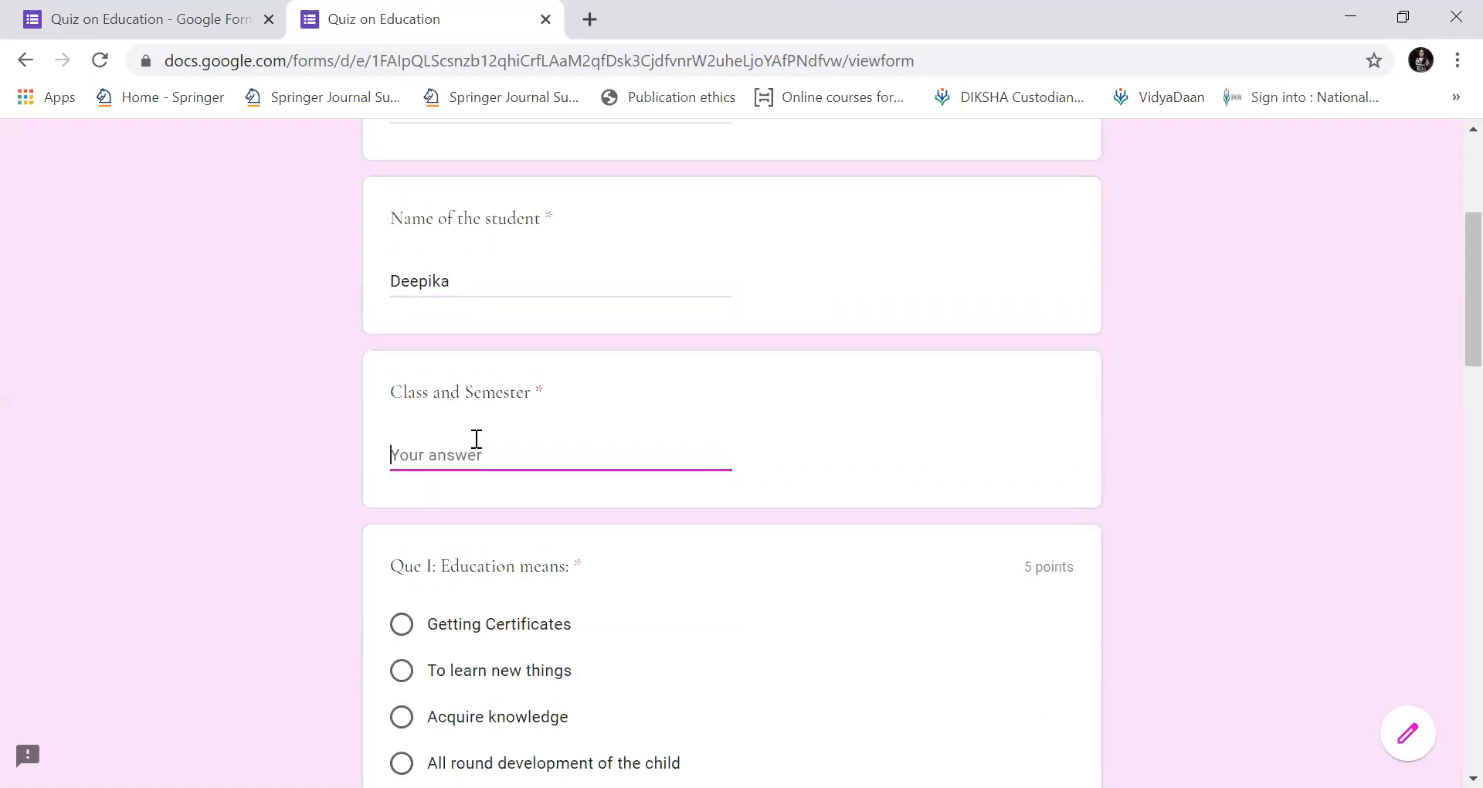
{"action": "type", "text": "VII and Sem"}
Answer Que I 'All round development of the child', Que II 3, and Que III about teachers and principals.
{"action": "scroll", "coordinate": [477, 438], "scroll_direction": "down", "scroll_amount": 3}
{"action": "left_click", "coordinate": [402, 510]}
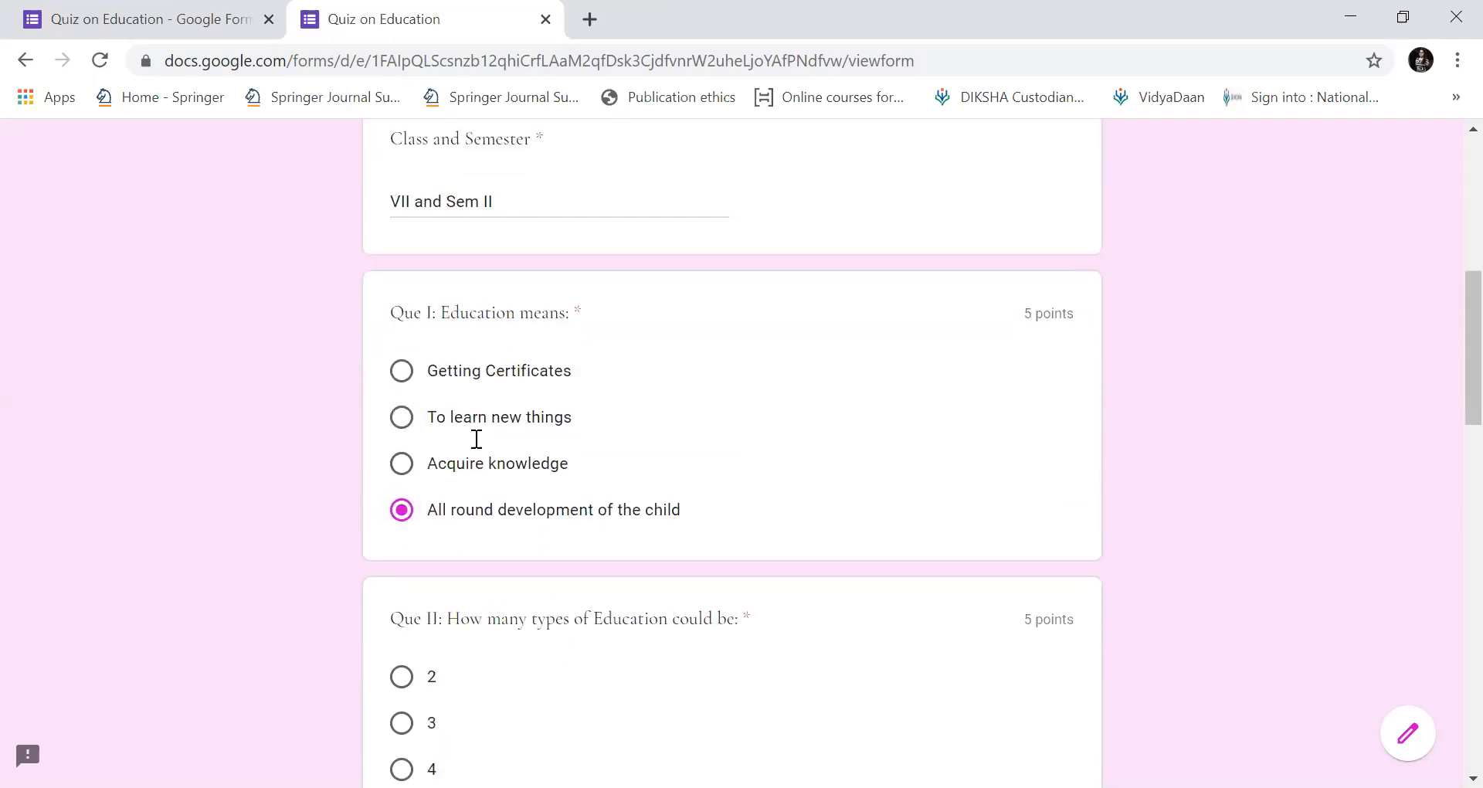
{"action": "scroll", "coordinate": [477, 438], "scroll_direction": "down", "scroll_amount": 3}
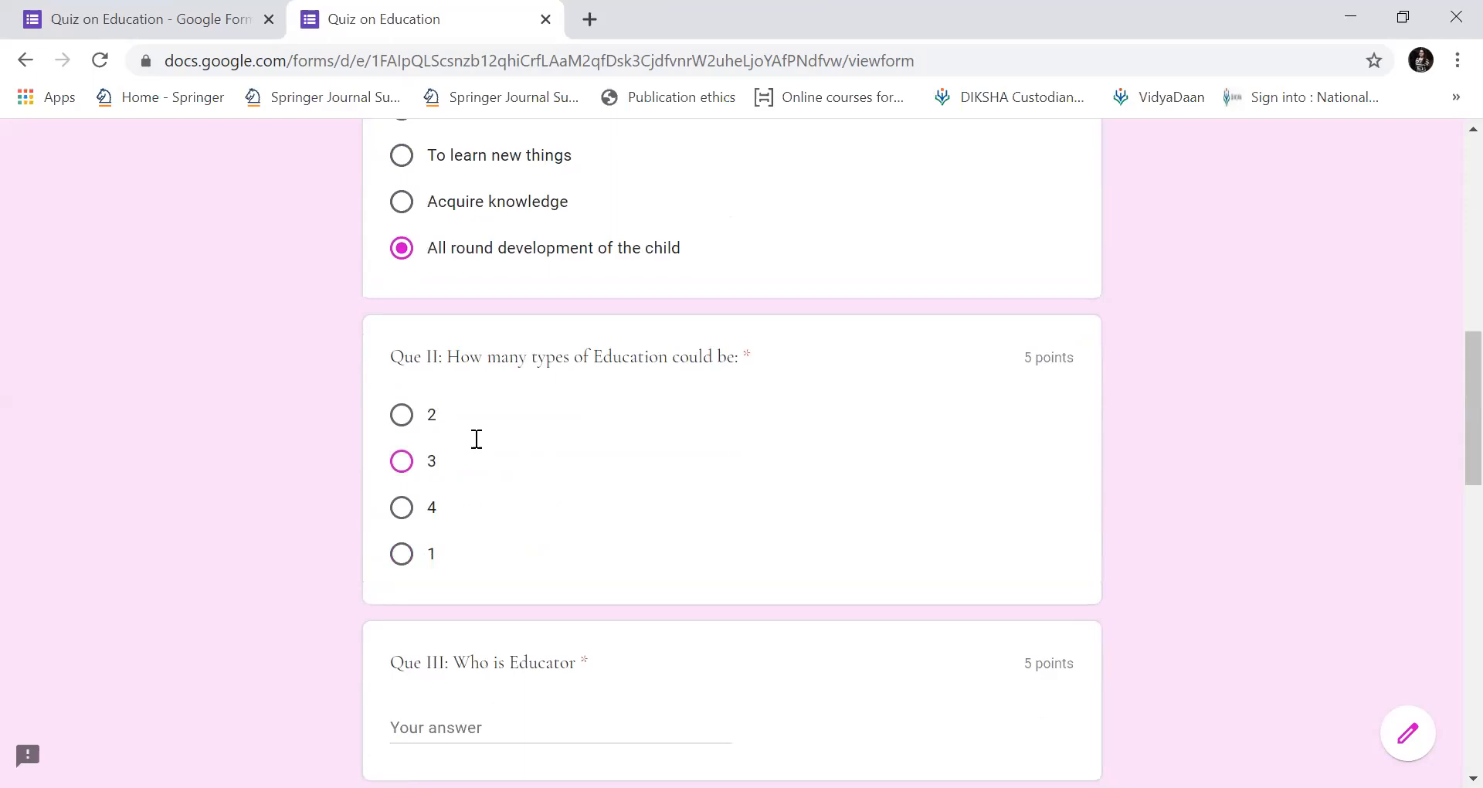
{"action": "left_click", "coordinate": [476, 438]}
{"action": "scroll", "coordinate": [476, 438], "scroll_direction": "down", "scroll_amount": 3}
{"action": "left_click", "coordinate": [477, 438]}
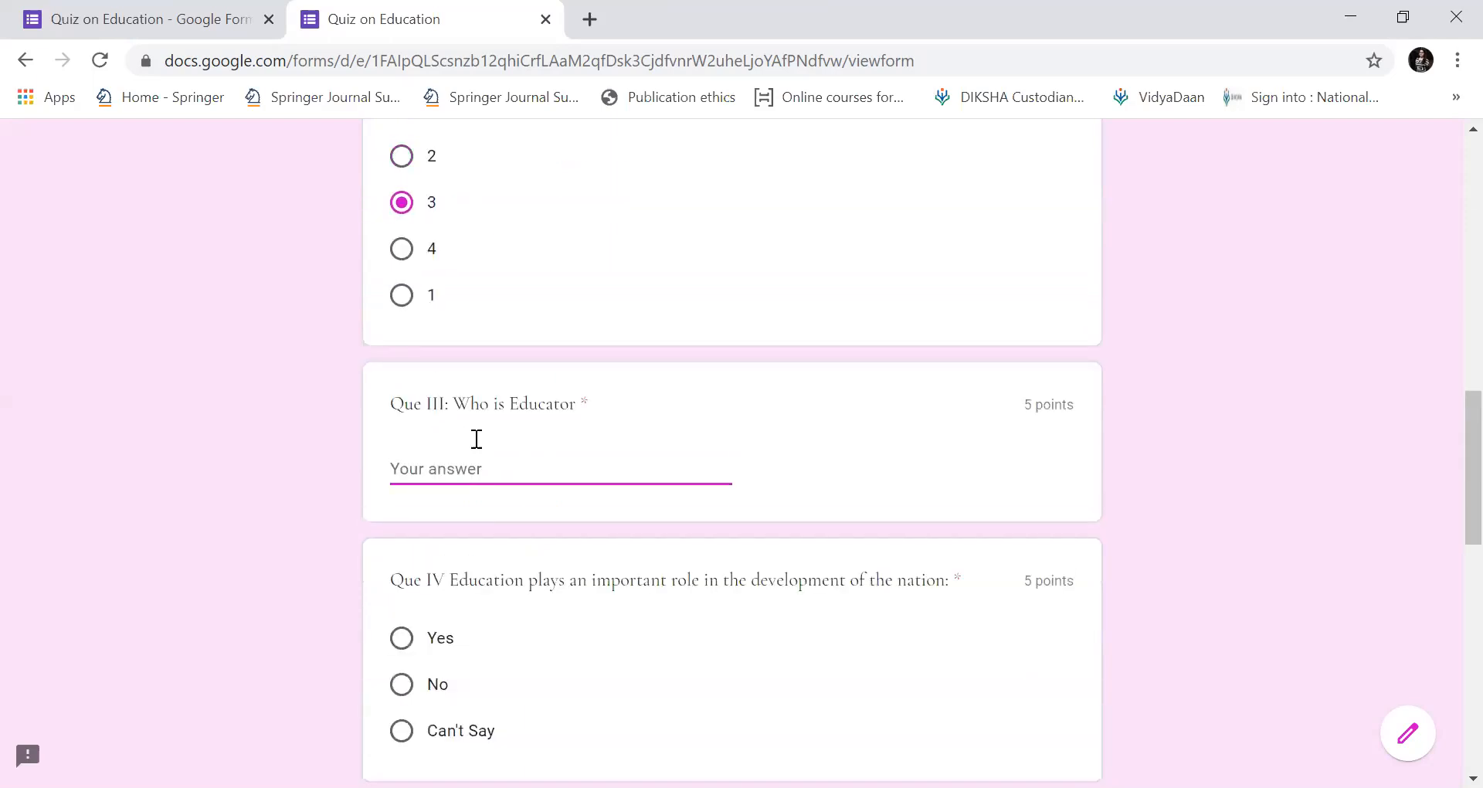
{"action": "type", "text": "Teacher"}
{"action": "key", "text": "BackSpace"}
{"action": "key", "text": "BackSpace"}
{"action": "key", "text": "BackSpace"}
{"action": "key", "text": "BackSpace"}
{"action": "type", "text": "achers and Princi"}
Answer Que IV Yes, Que V All of the above, rate Que VI 5, and submit without a response copy.
{"action": "scroll", "coordinate": [477, 439], "scroll_direction": "down", "scroll_amount": 3}
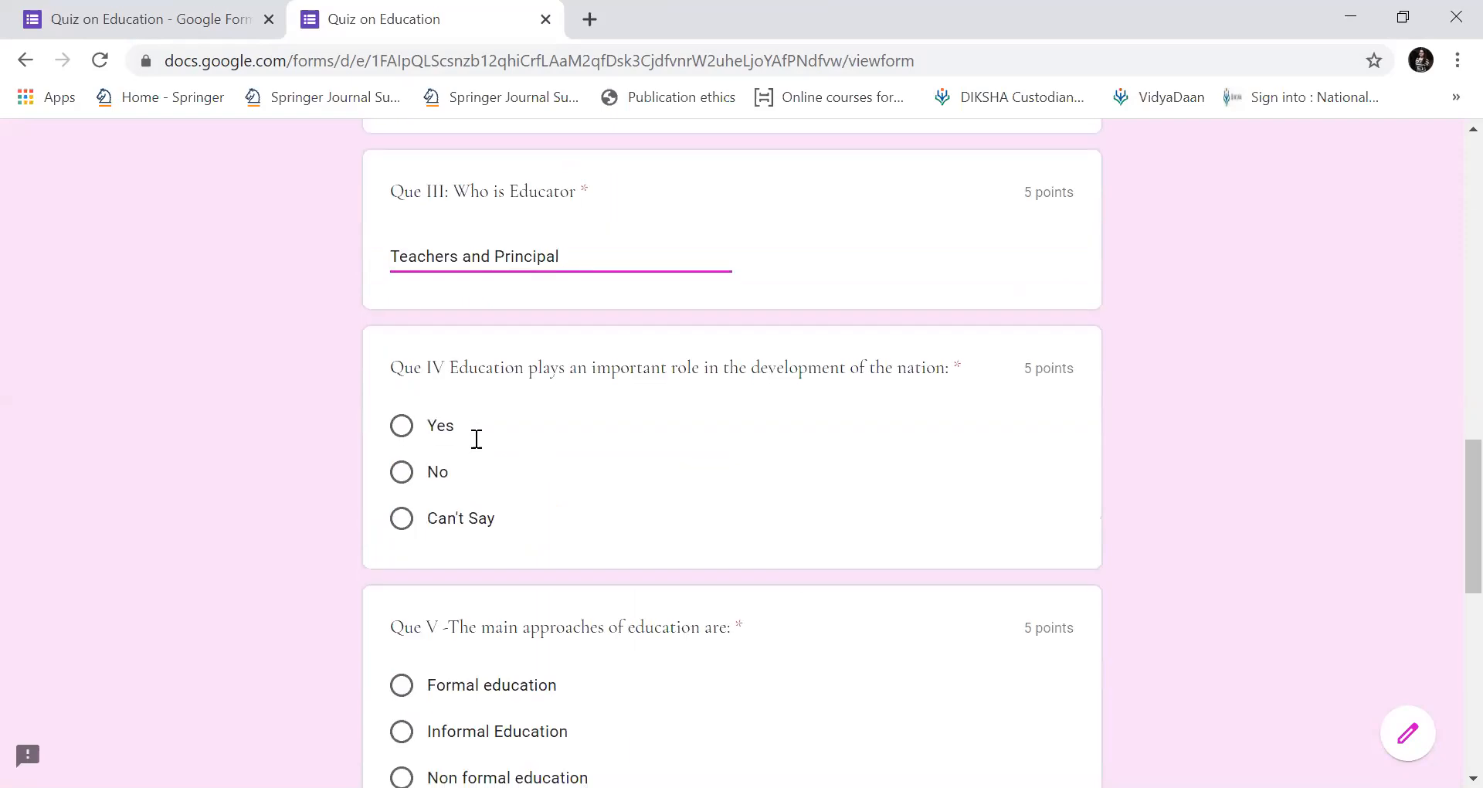
{"action": "left_click", "coordinate": [477, 439]}
{"action": "scroll", "coordinate": [477, 438], "scroll_direction": "down", "scroll_amount": 3}
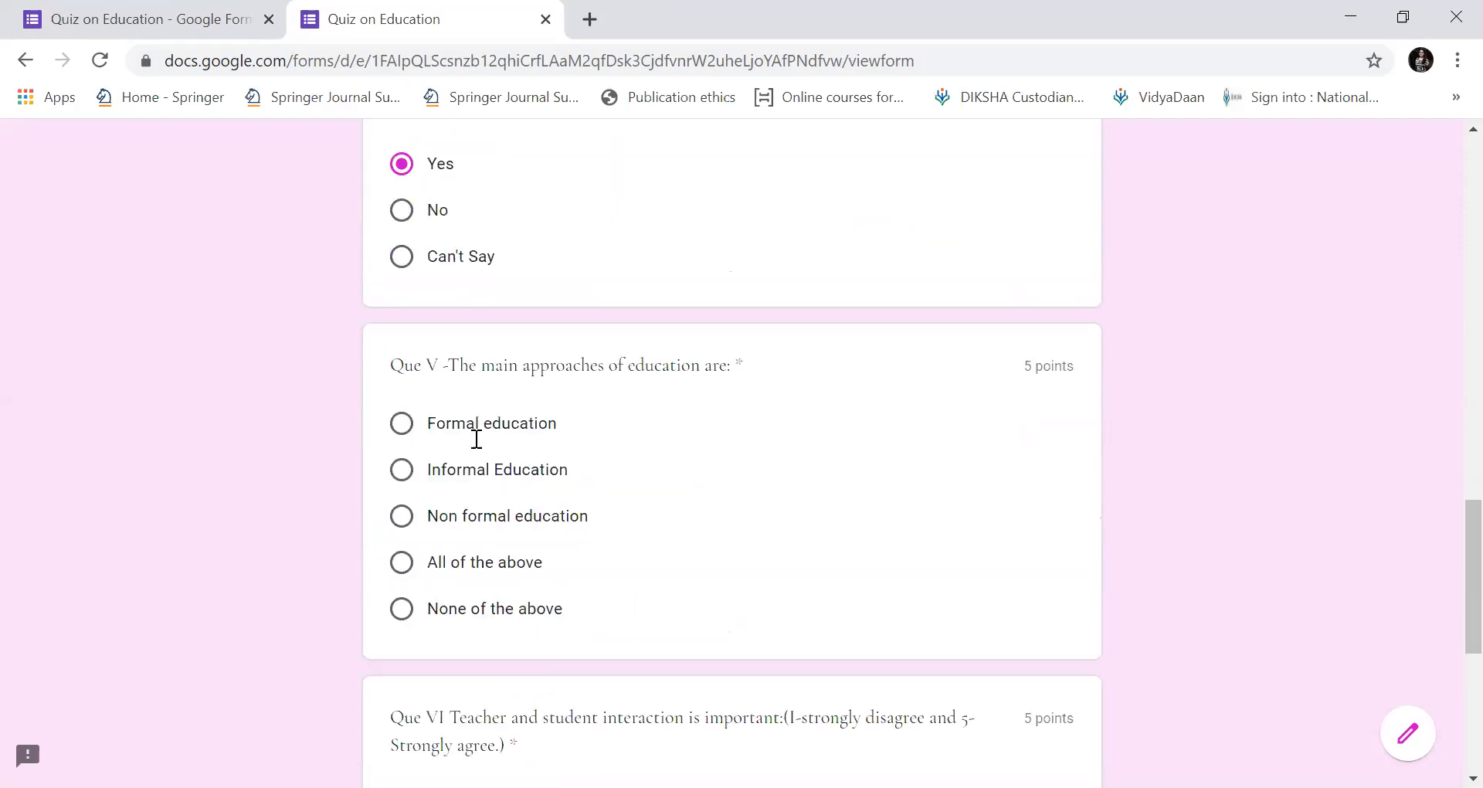
{"action": "left_click", "coordinate": [476, 560]}
{"action": "scroll", "coordinate": [476, 438], "scroll_direction": "down", "scroll_amount": 4}
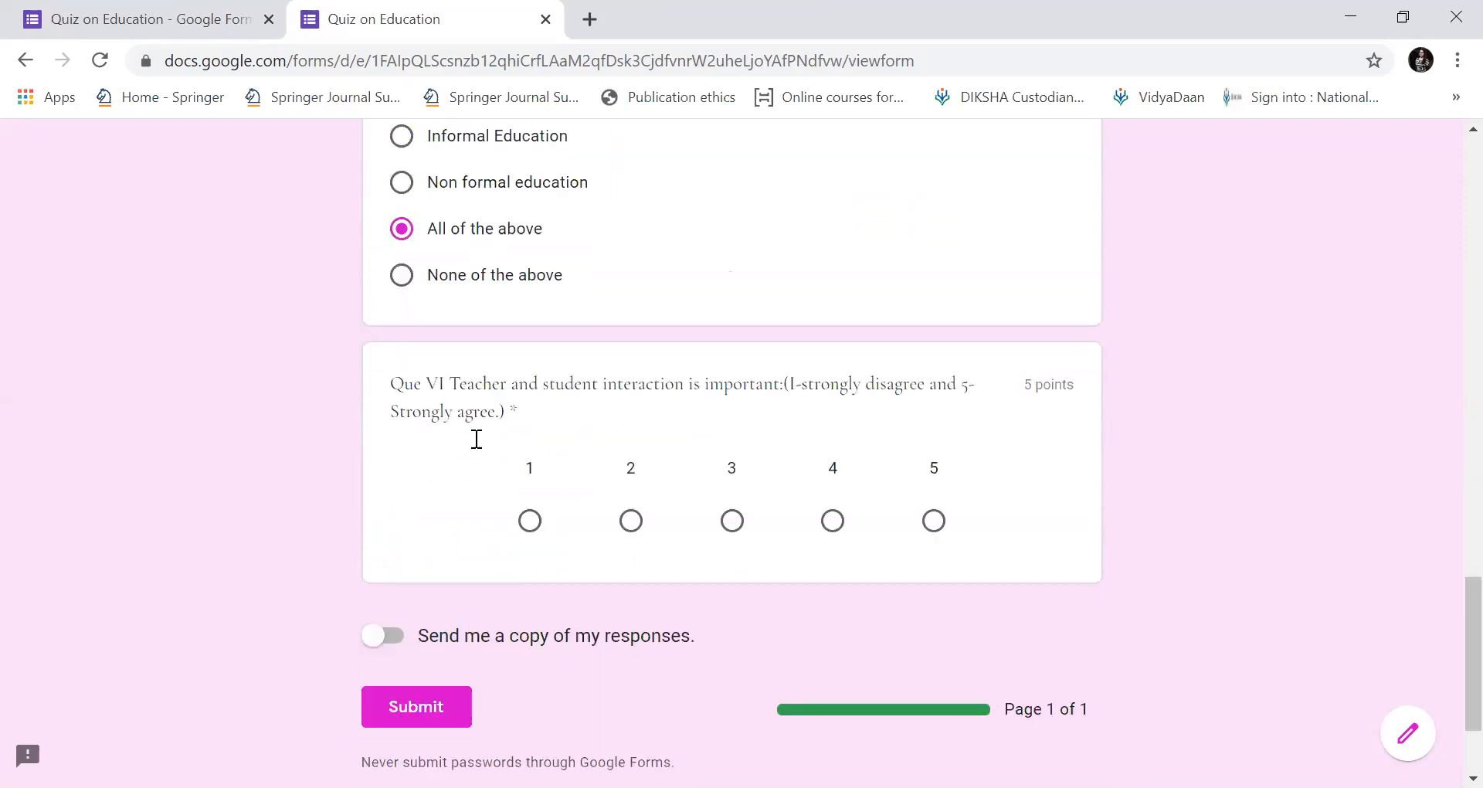
{"action": "left_click", "coordinate": [933, 520]}
{"action": "left_click", "coordinate": [391, 639]}
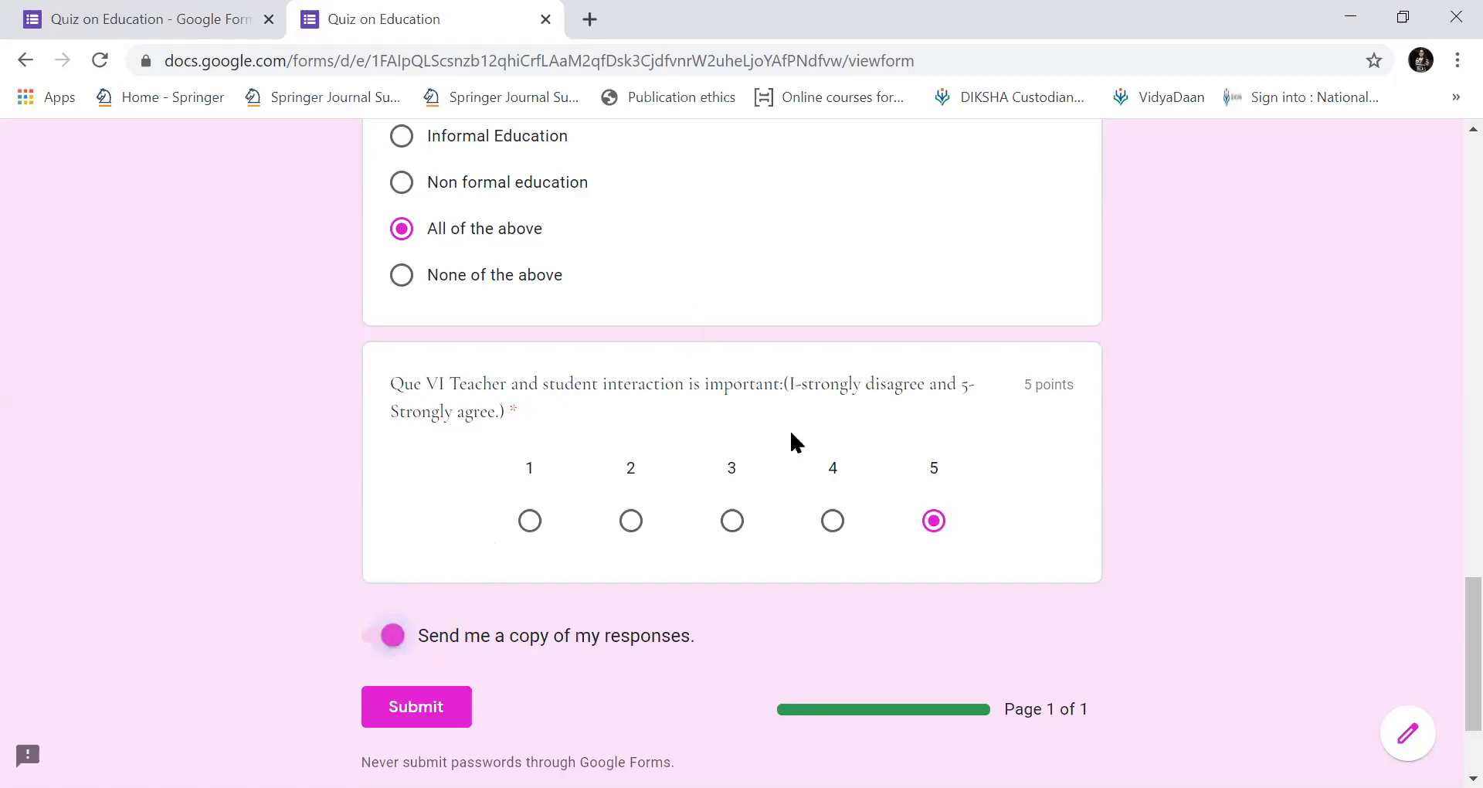
{"action": "left_click", "coordinate": [375, 636]}
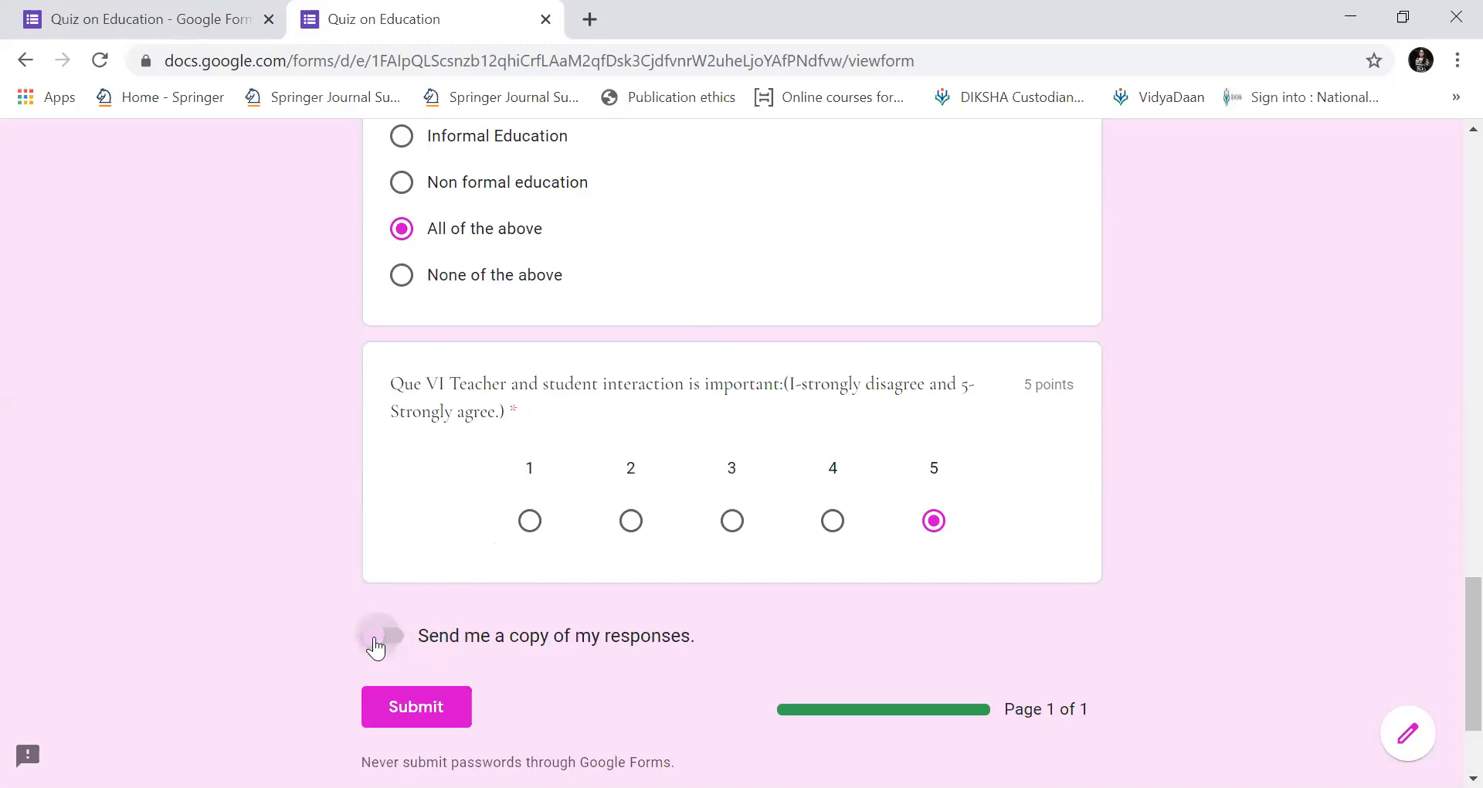
{"action": "left_click", "coordinate": [425, 711]}
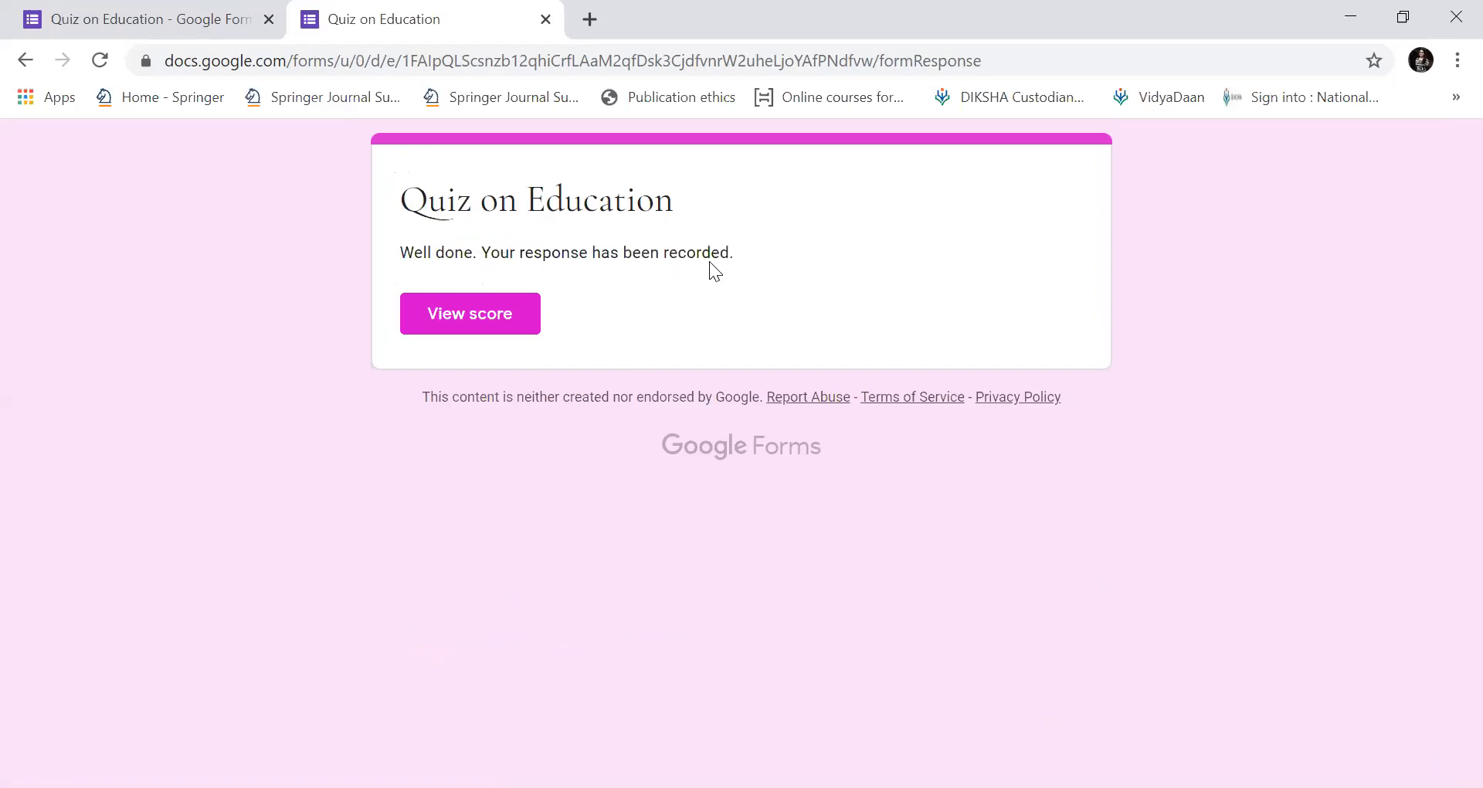
View the 20/30 score and graded answers, then go back to the editor tab.
{"action": "left_click", "coordinate": [507, 308]}
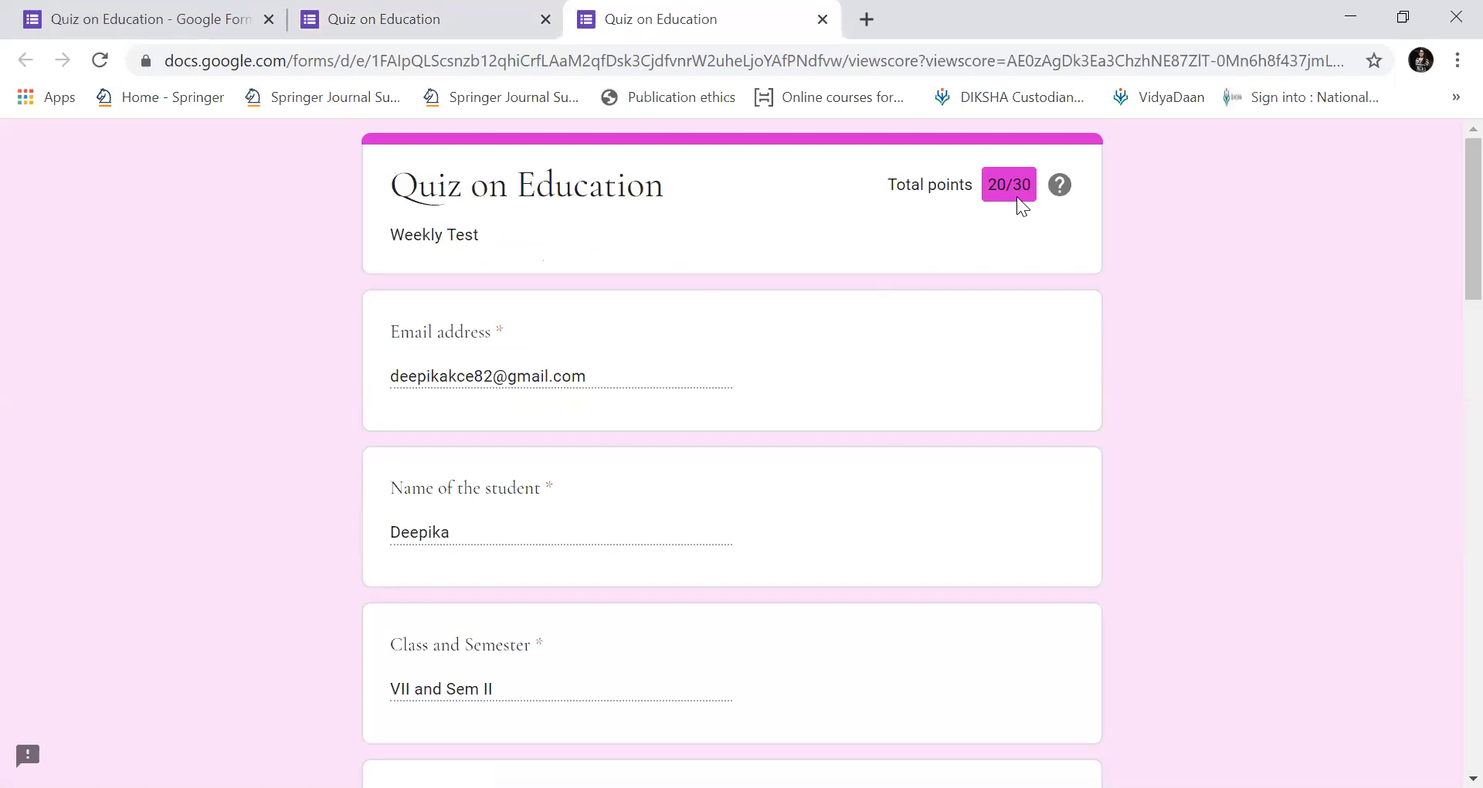
{"action": "left_click_drag", "start_coordinate": [1439, 218], "coordinate": [1444, 560]}
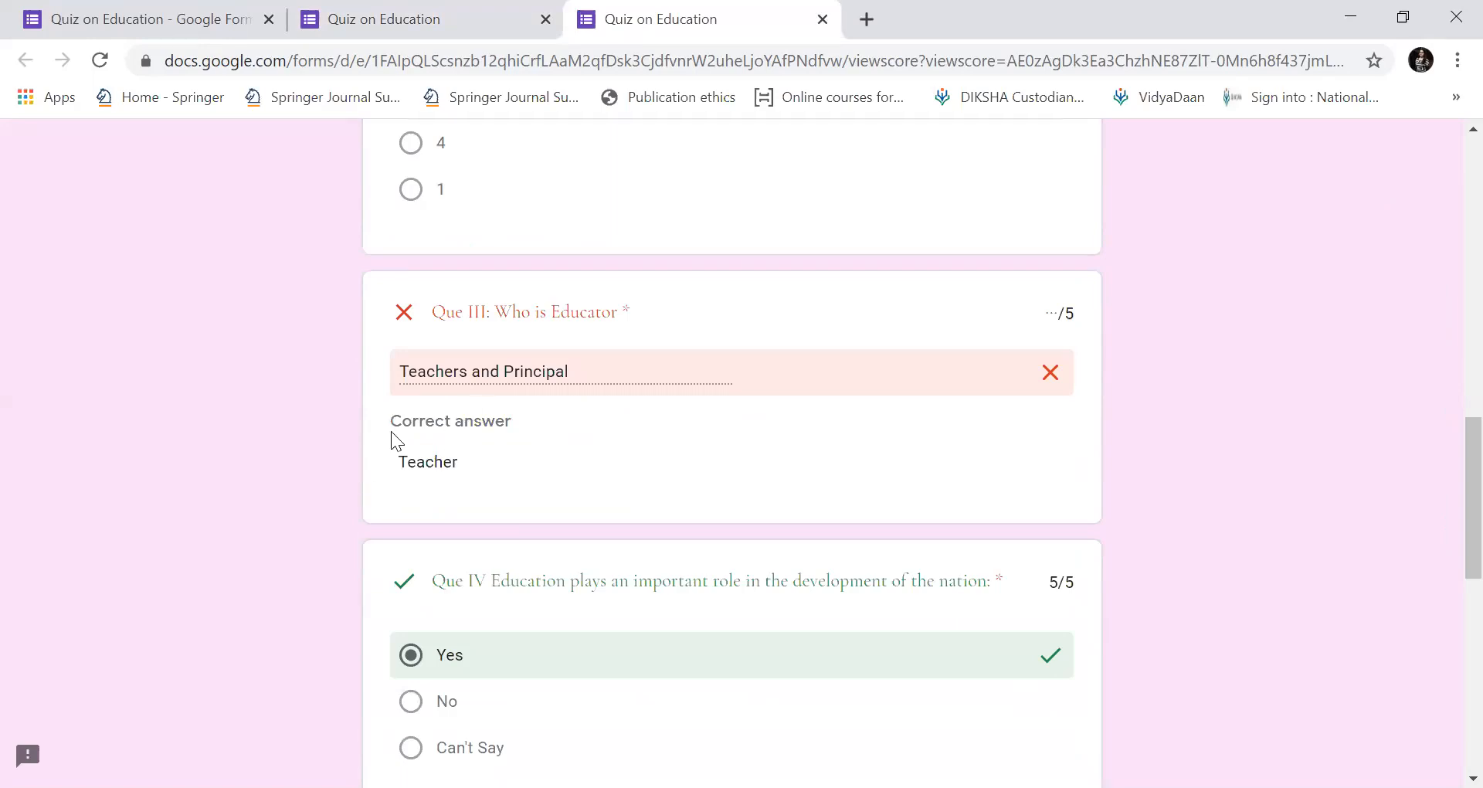
{"action": "left_click_drag", "start_coordinate": [1446, 466], "coordinate": [1446, 631]}
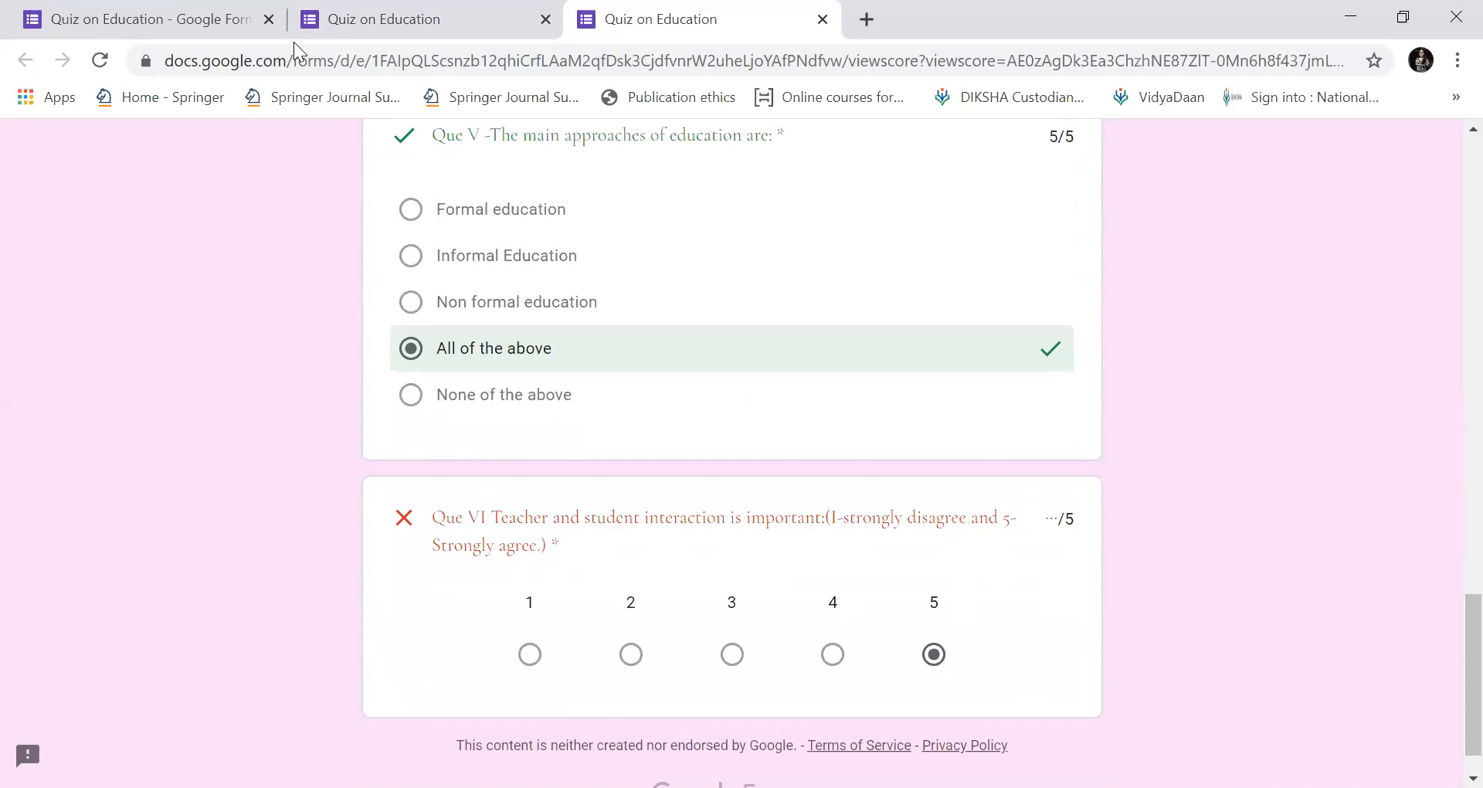
{"action": "left_click", "coordinate": [193, 26]}
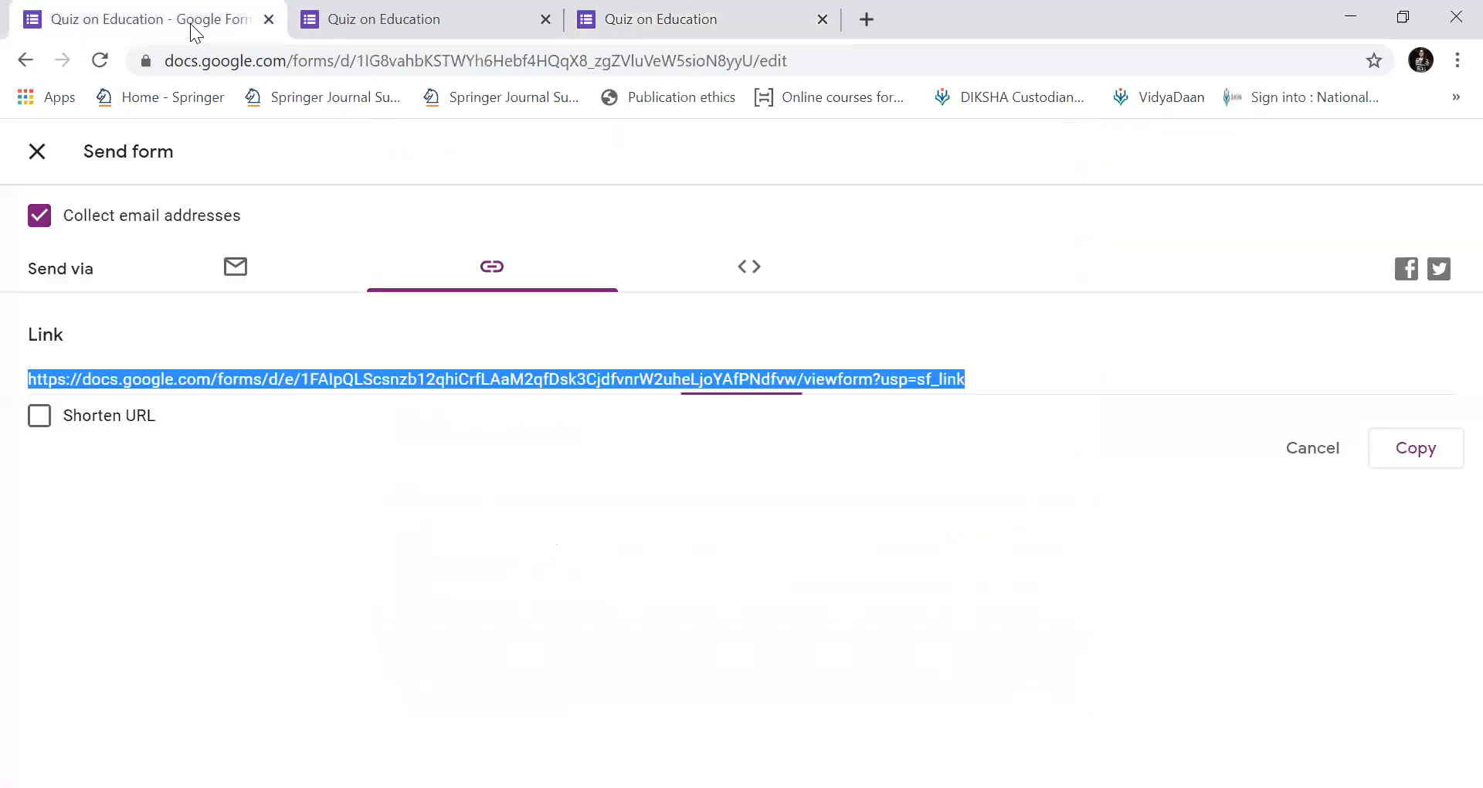
Close the send dialog and browse the one-response summary charts under Responses.
{"action": "left_click", "coordinate": [37, 151]}
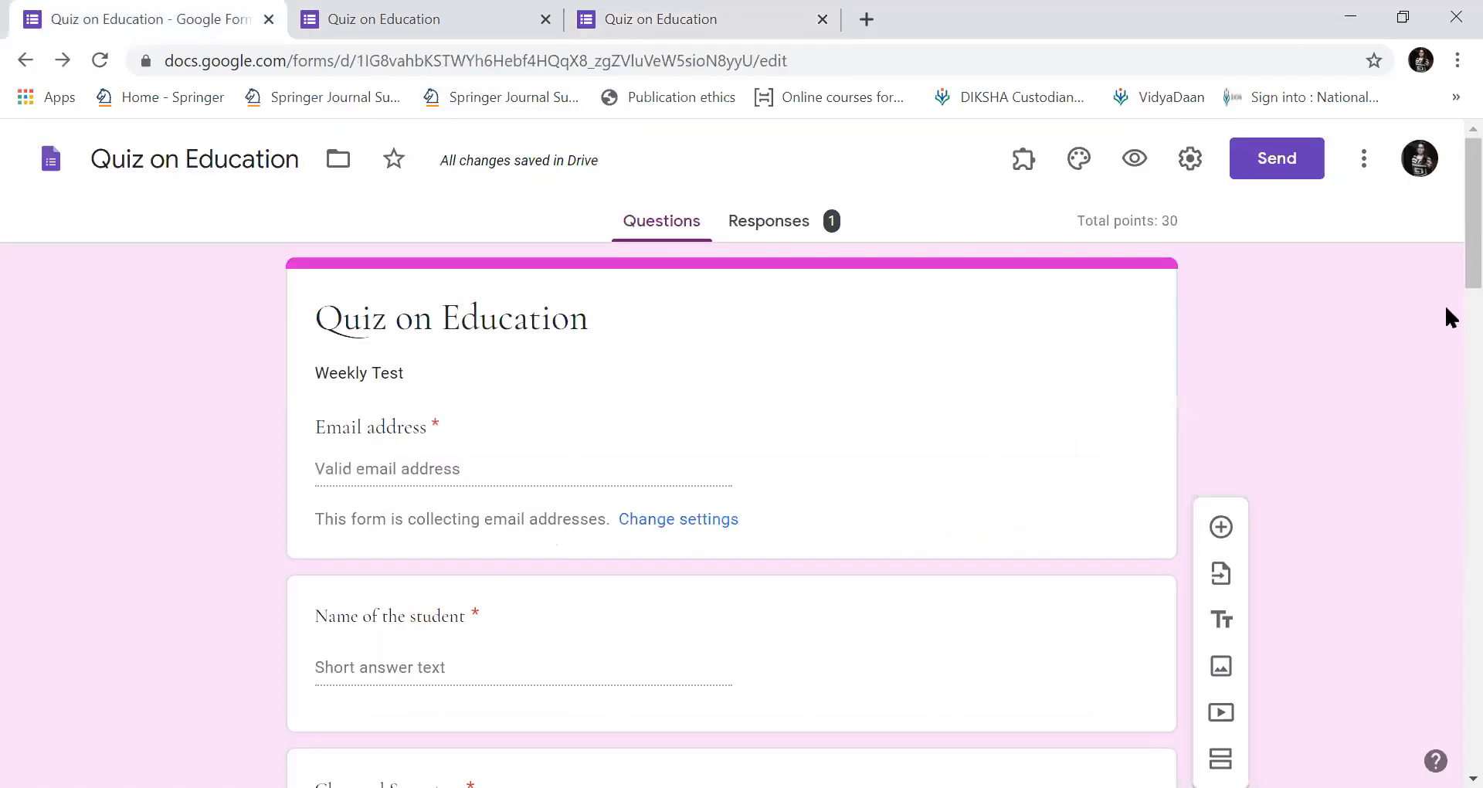
{"action": "left_click_drag", "start_coordinate": [1472, 273], "coordinate": [1472, 199]}
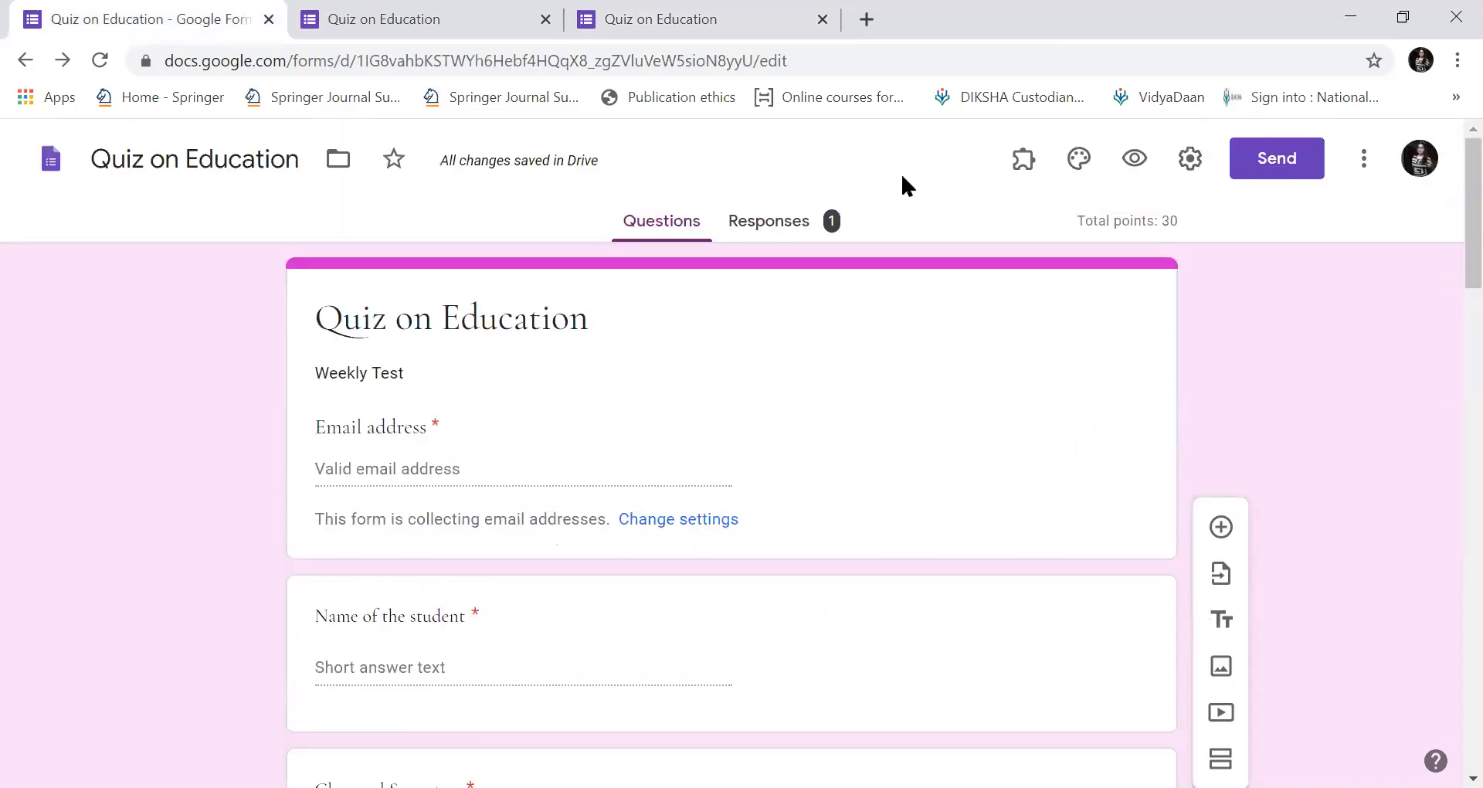
{"action": "left_click", "coordinate": [784, 225]}
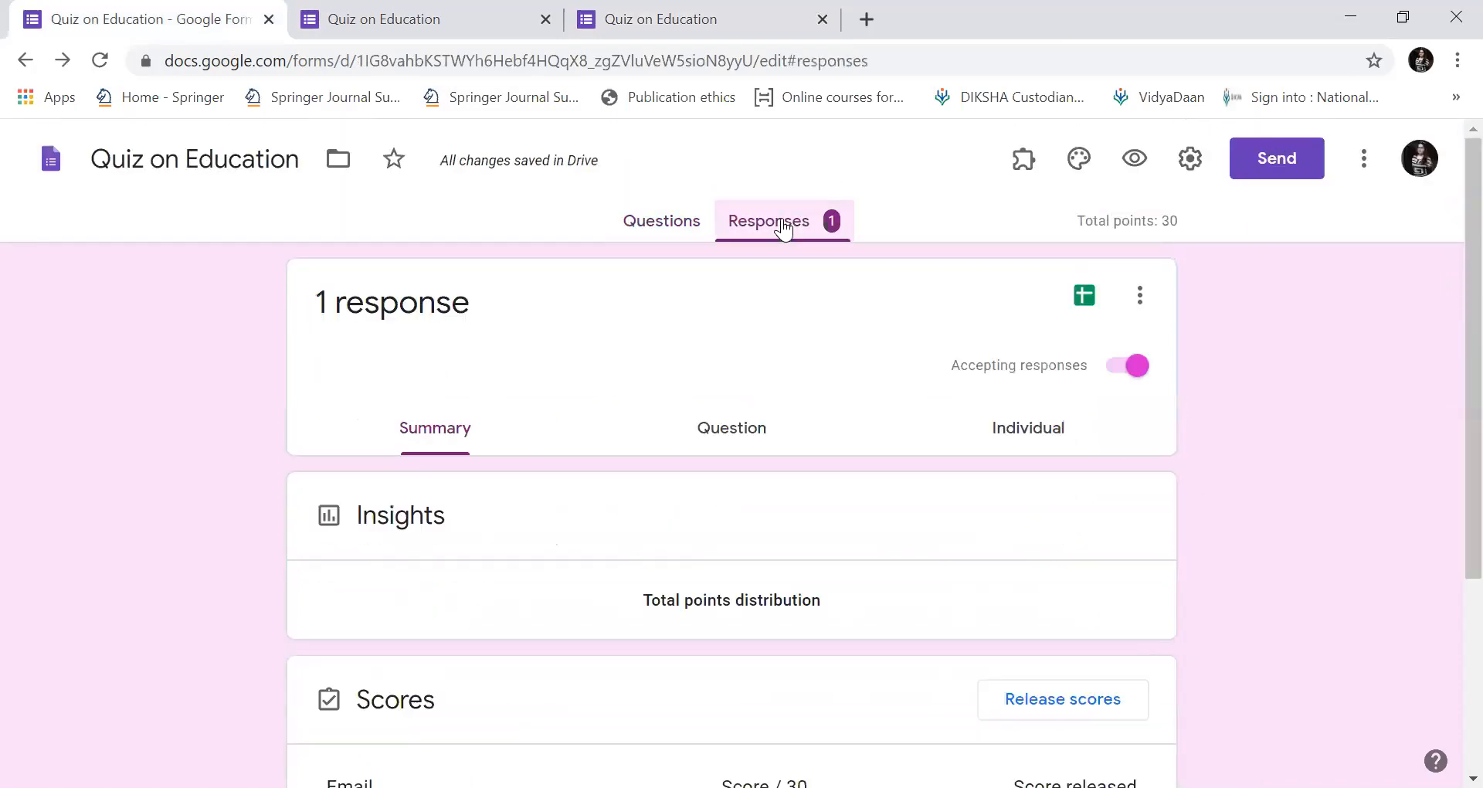
{"action": "left_click", "coordinate": [662, 226]}
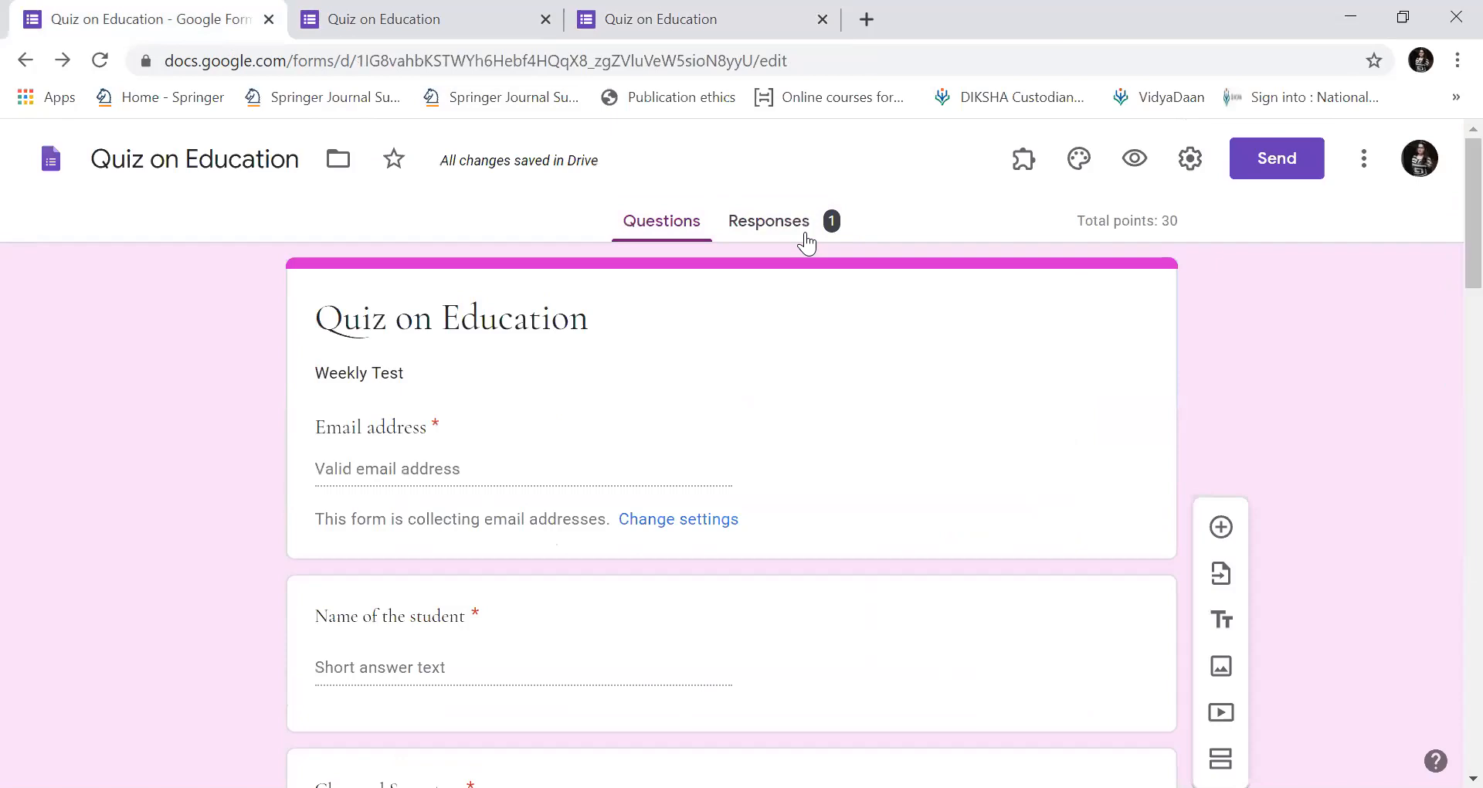
{"action": "left_click", "coordinate": [804, 234]}
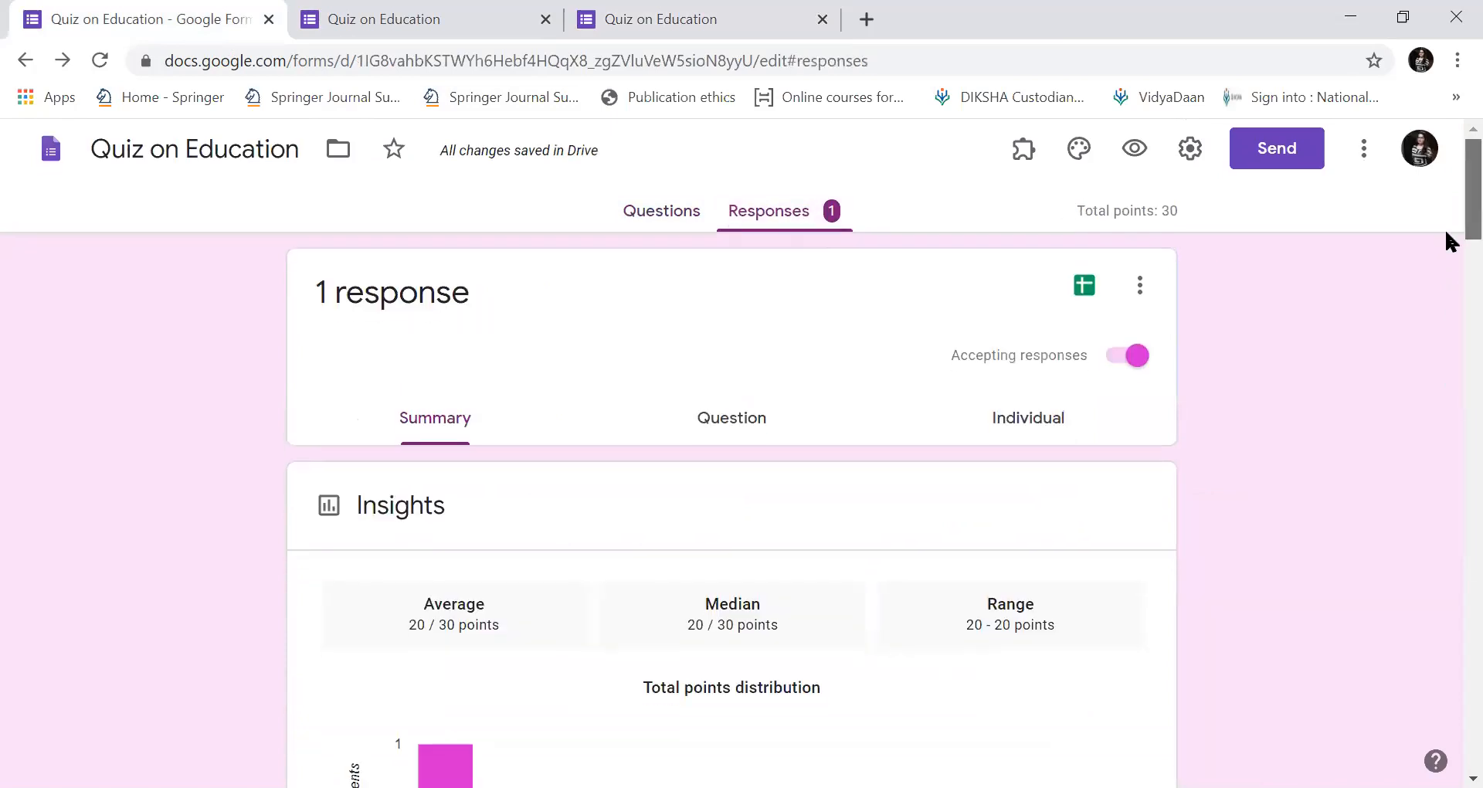
{"action": "scroll", "coordinate": [1450, 242], "scroll_direction": "down", "scroll_amount": 10}
{"action": "left_click_drag", "start_coordinate": [1445, 357], "coordinate": [1446, 480]}
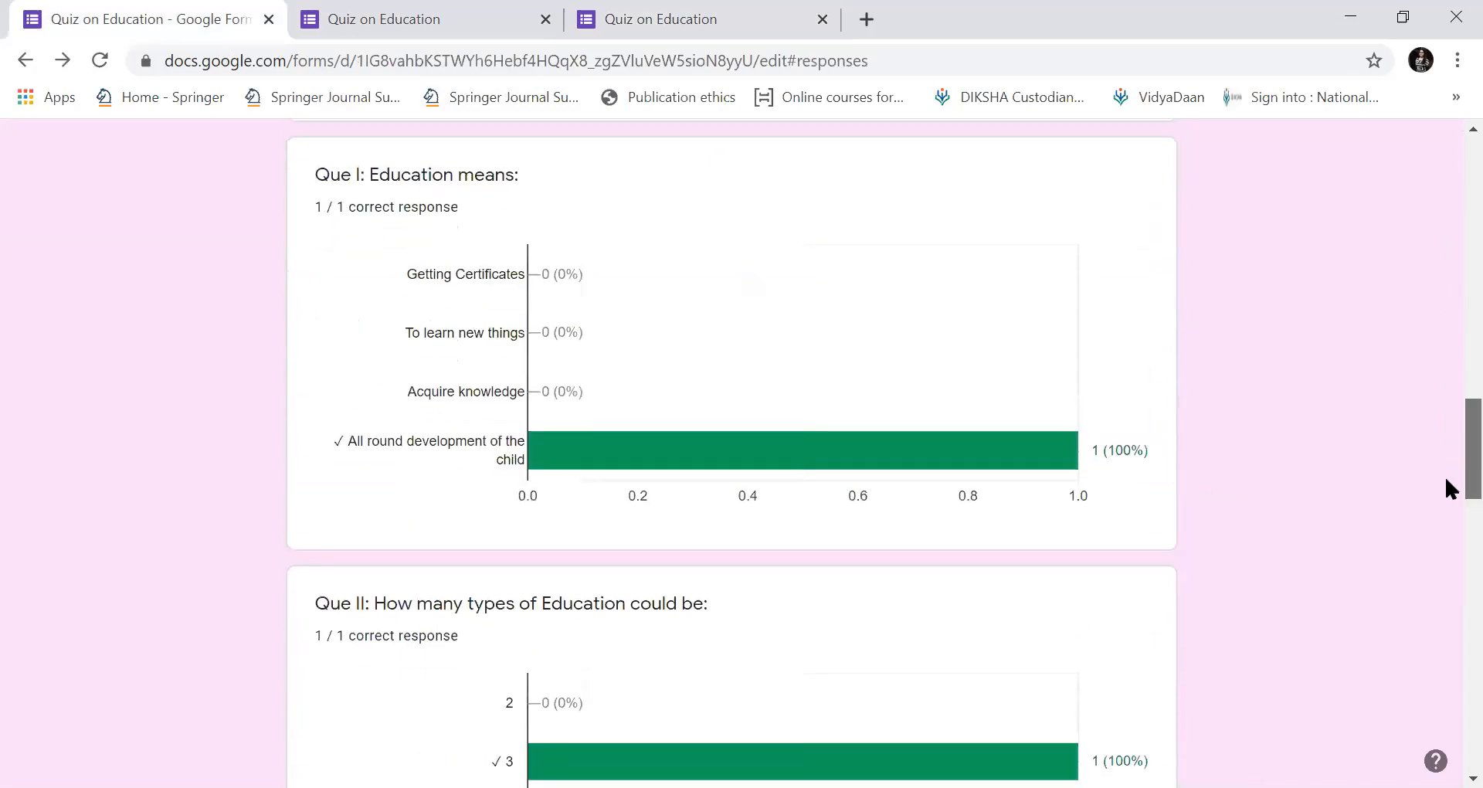
{"action": "scroll", "coordinate": [1446, 434], "scroll_direction": "down", "scroll_amount": 8}
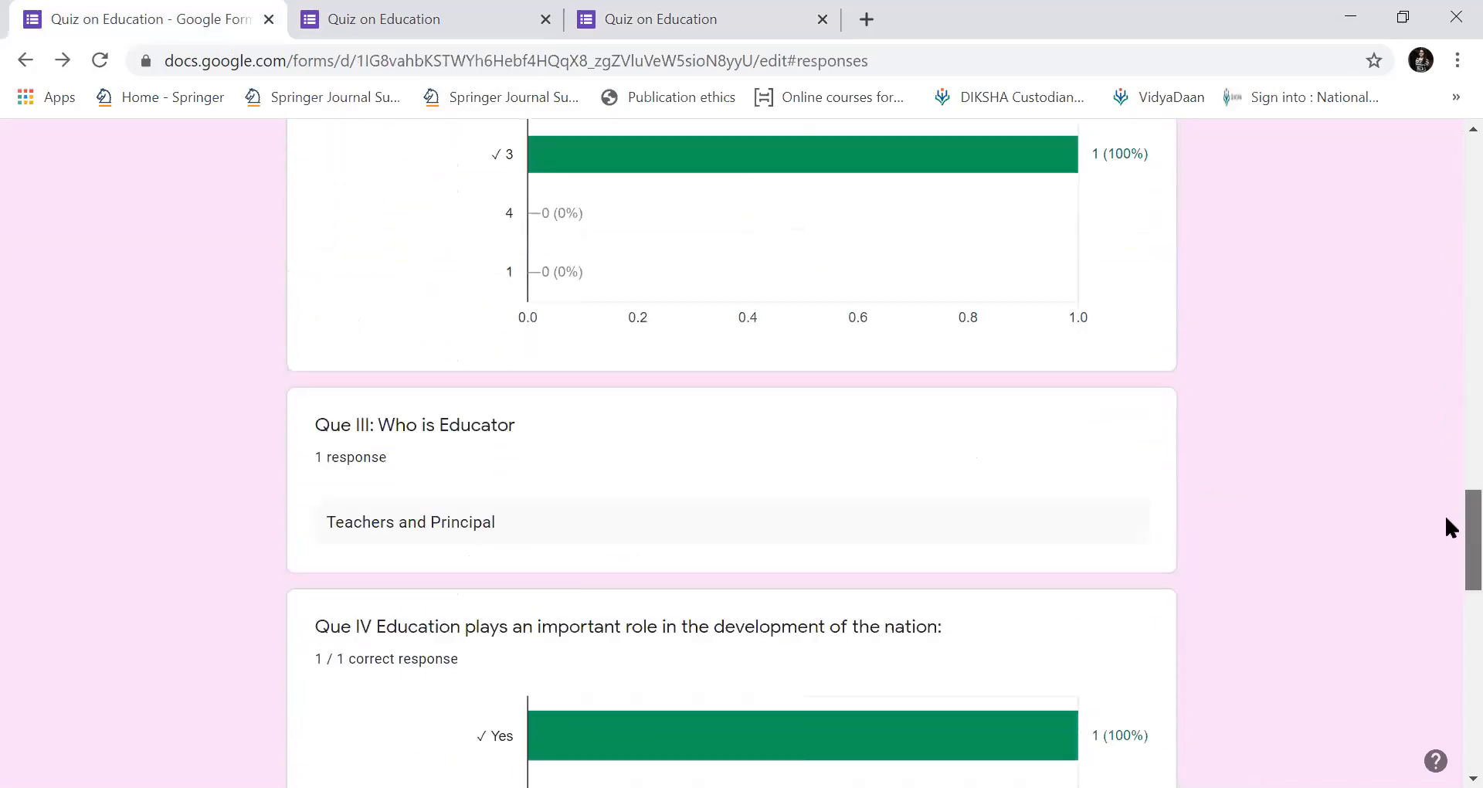
Link the responses to a new 'Quiz on Education (Responses)' spreadsheet.
{"action": "scroll", "coordinate": [1444, 513], "scroll_direction": "down", "scroll_amount": 15}
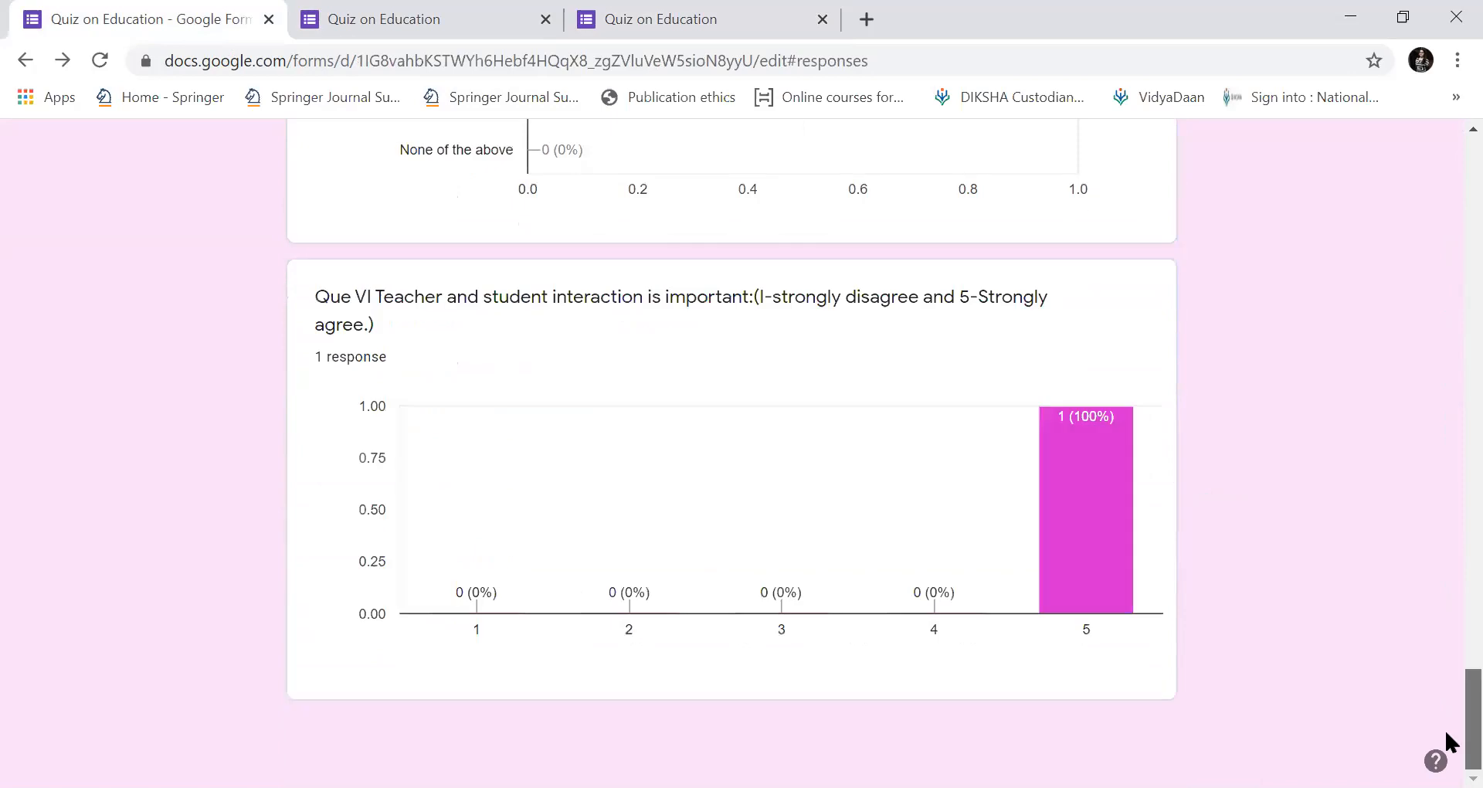
{"action": "scroll", "coordinate": [1446, 467], "scroll_direction": "up", "scroll_amount": 20}
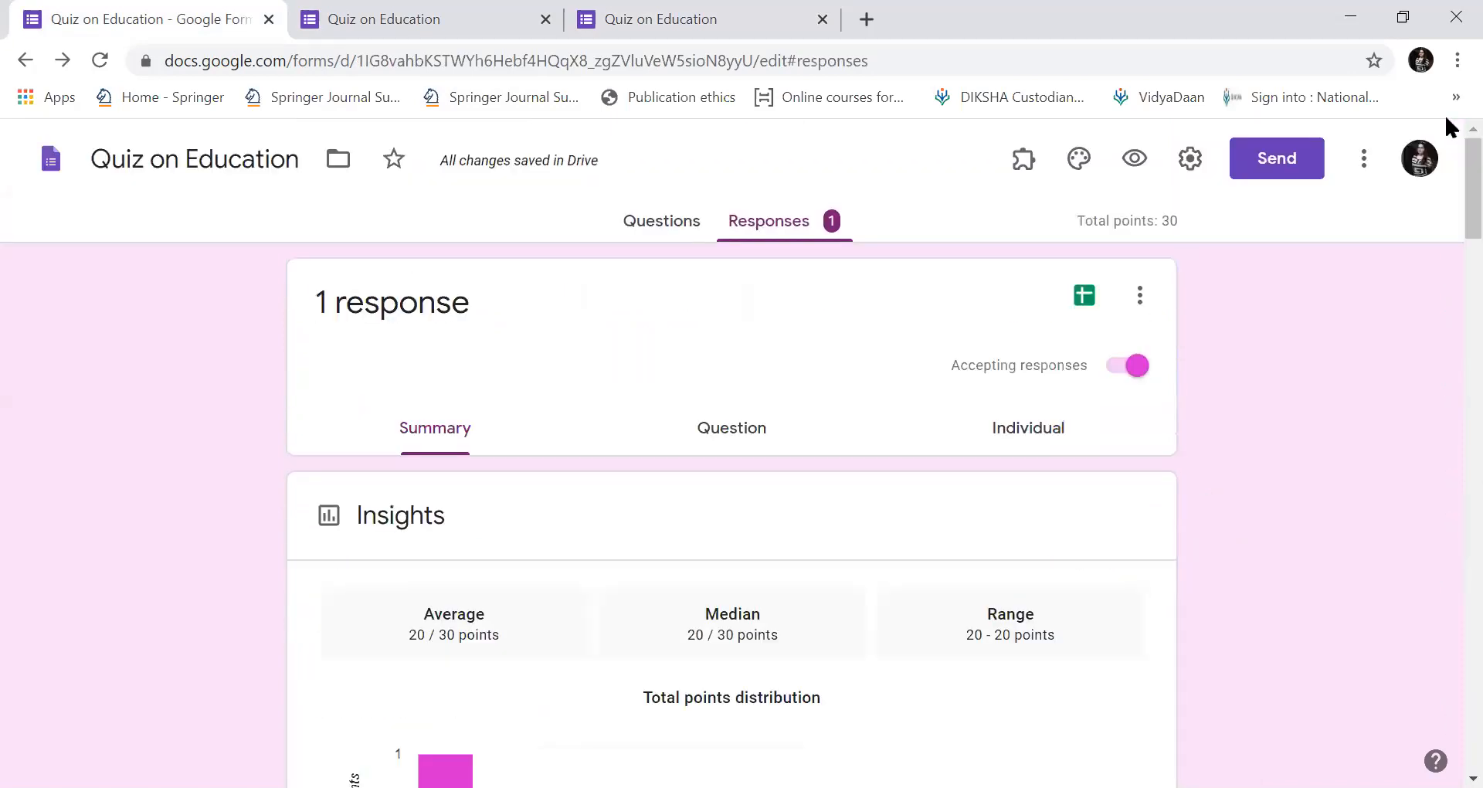
{"action": "left_click", "coordinate": [1087, 305]}
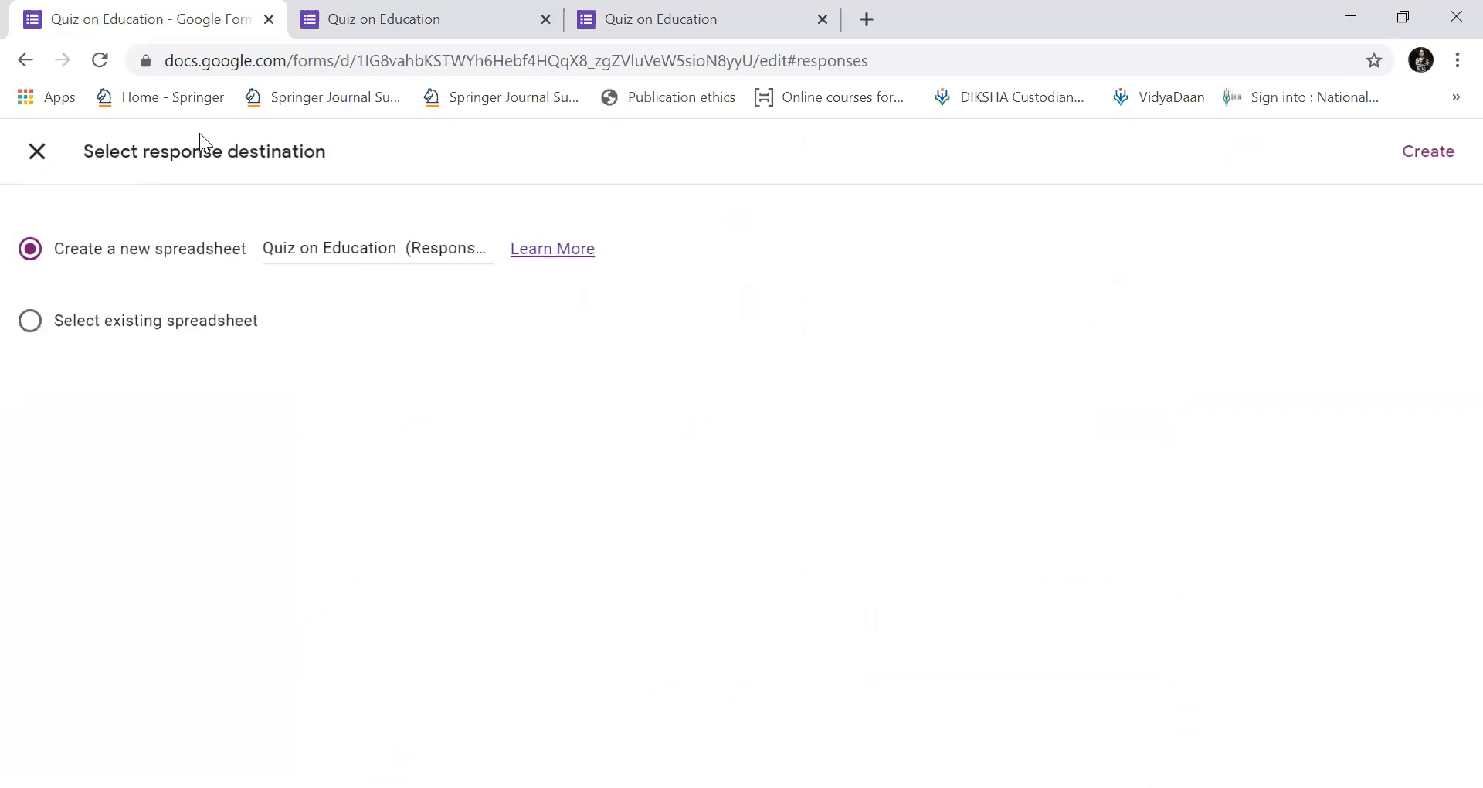
{"action": "left_click", "coordinate": [1430, 160]}
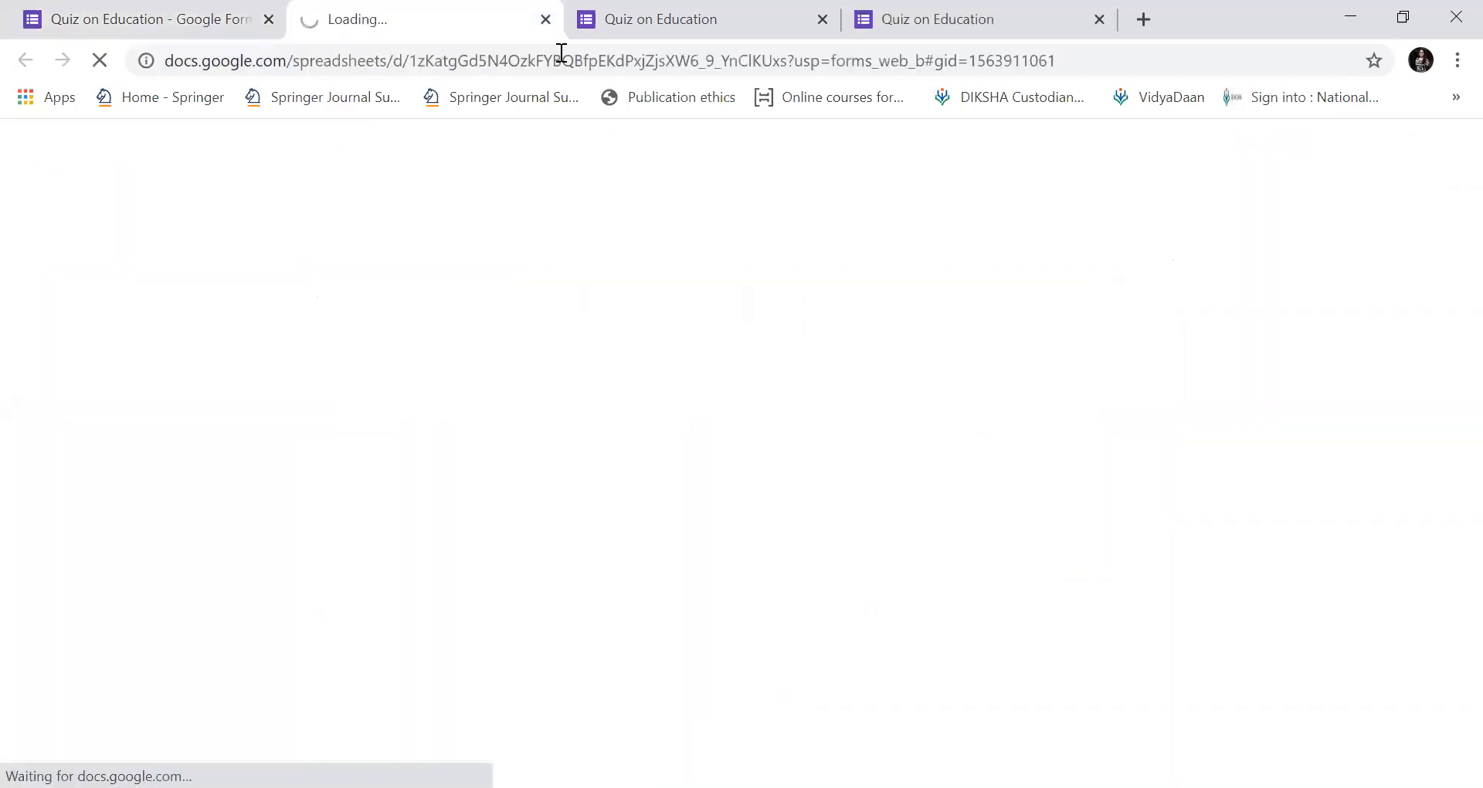
Inspect the responses sheet's single submission, its 20 / 30 score and answers through Que VI.
{"action": "left_click", "coordinate": [142, 9]}
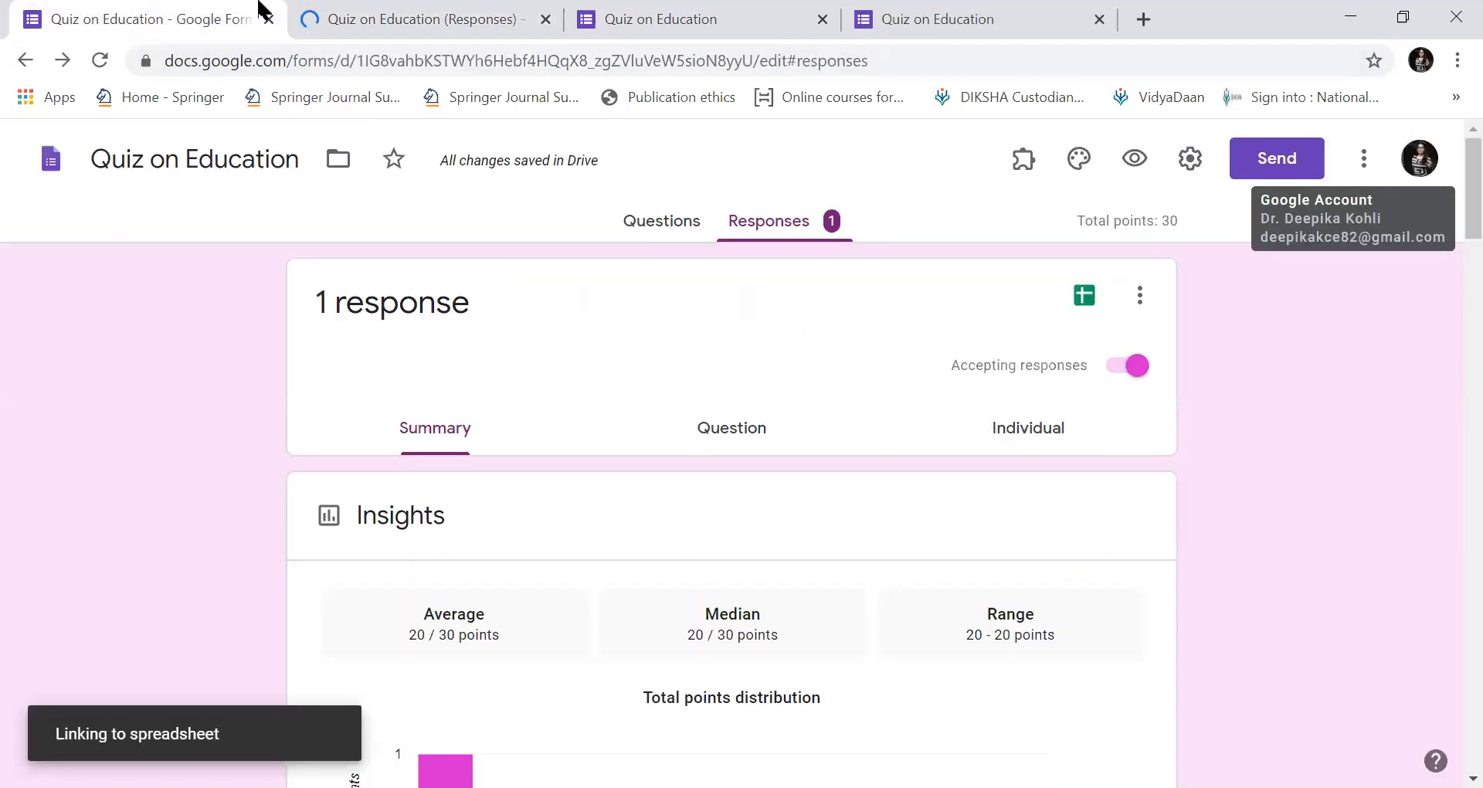
{"action": "left_click", "coordinate": [292, 11]}
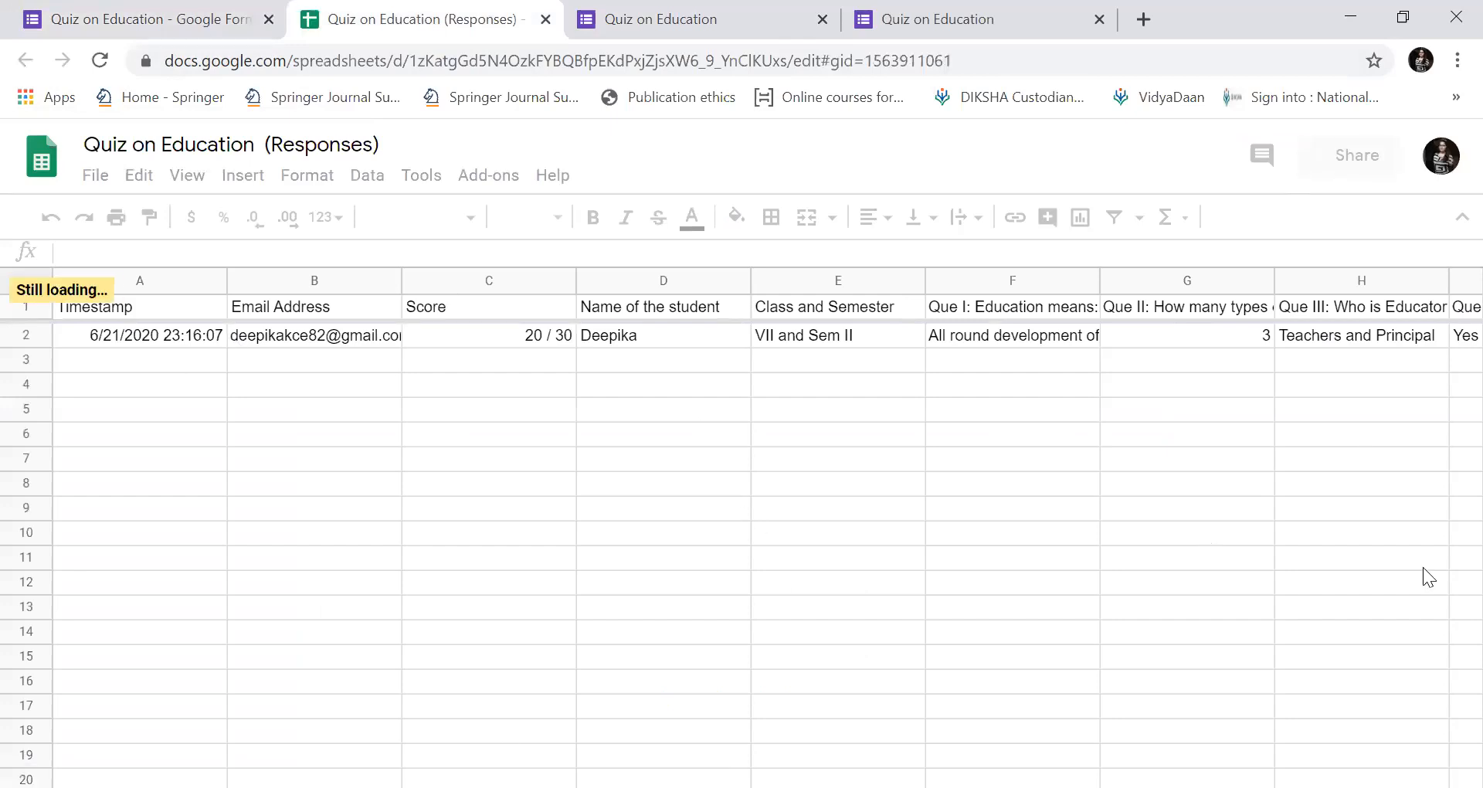
{"action": "scroll", "coordinate": [1423, 567], "scroll_direction": "right", "scroll_amount": 10}
{"action": "scroll", "coordinate": [1423, 567], "scroll_direction": "down", "scroll_amount": 4}
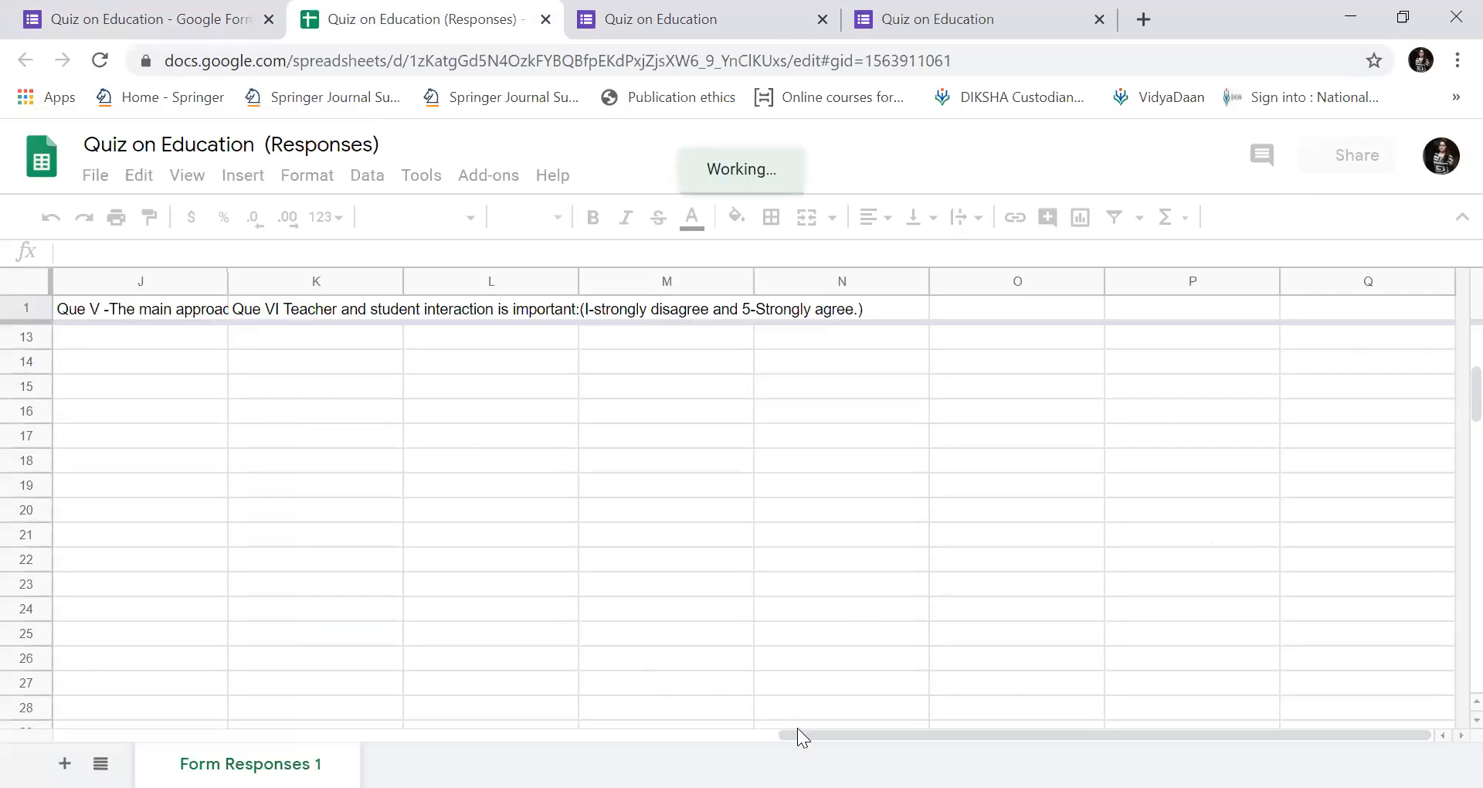
{"action": "left_click_drag", "start_coordinate": [768, 724], "coordinate": [629, 715]}
{"action": "left_click_drag", "start_coordinate": [849, 729], "coordinate": [678, 740]}
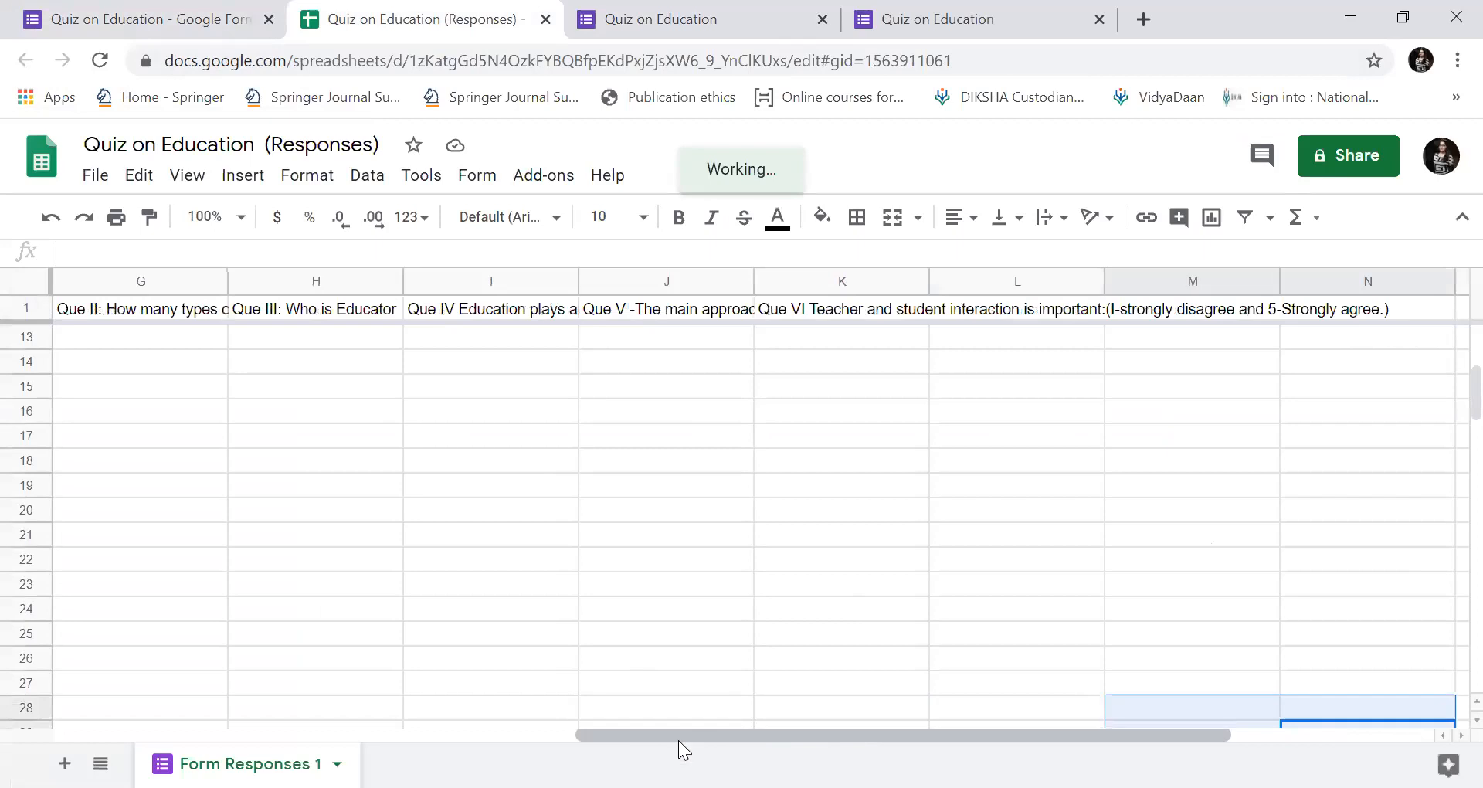
Leave the Responses summary for the Questions view and scroll through the quiz's questions.
{"action": "left_click", "coordinate": [101, 18]}
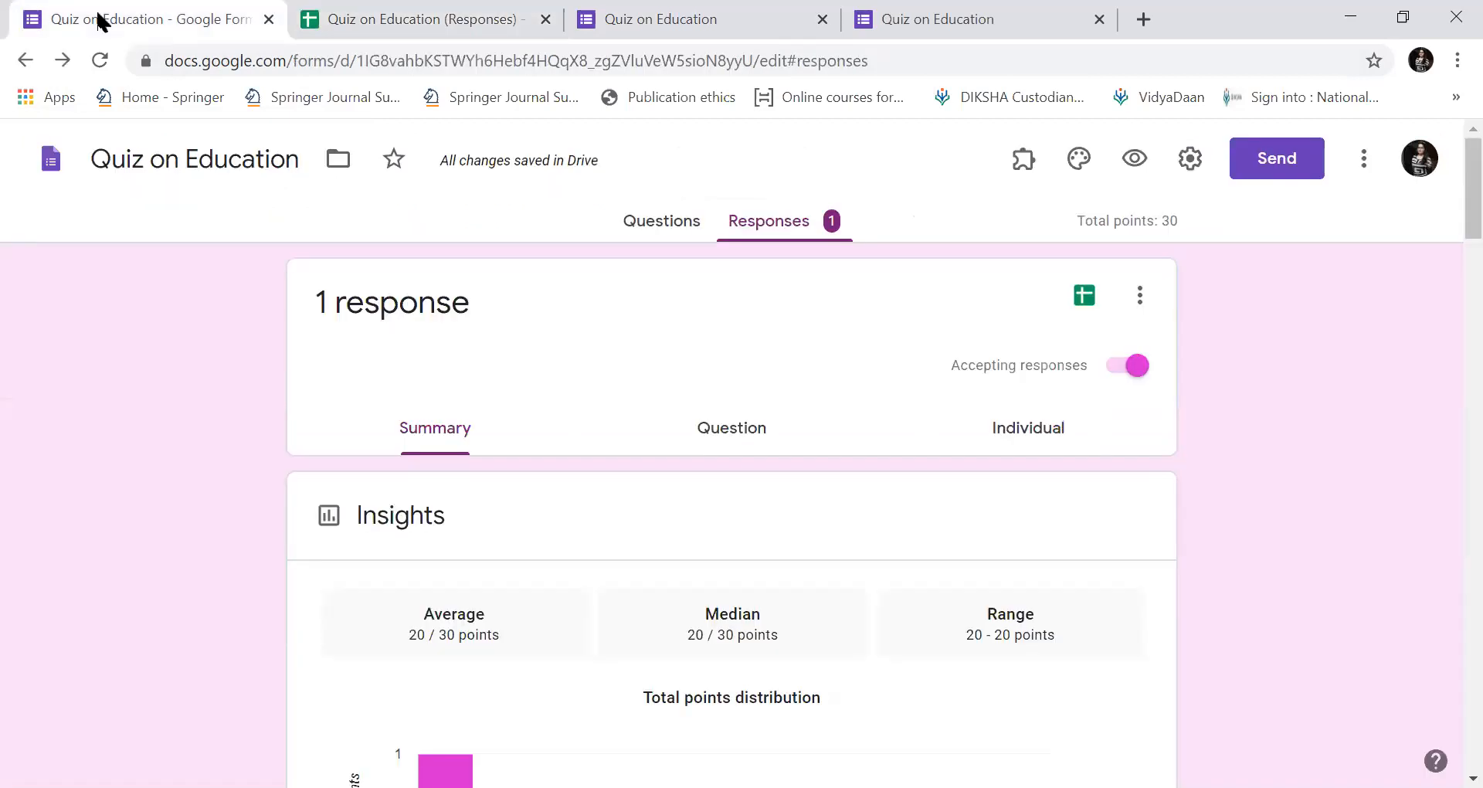
{"action": "left_click", "coordinate": [653, 224]}
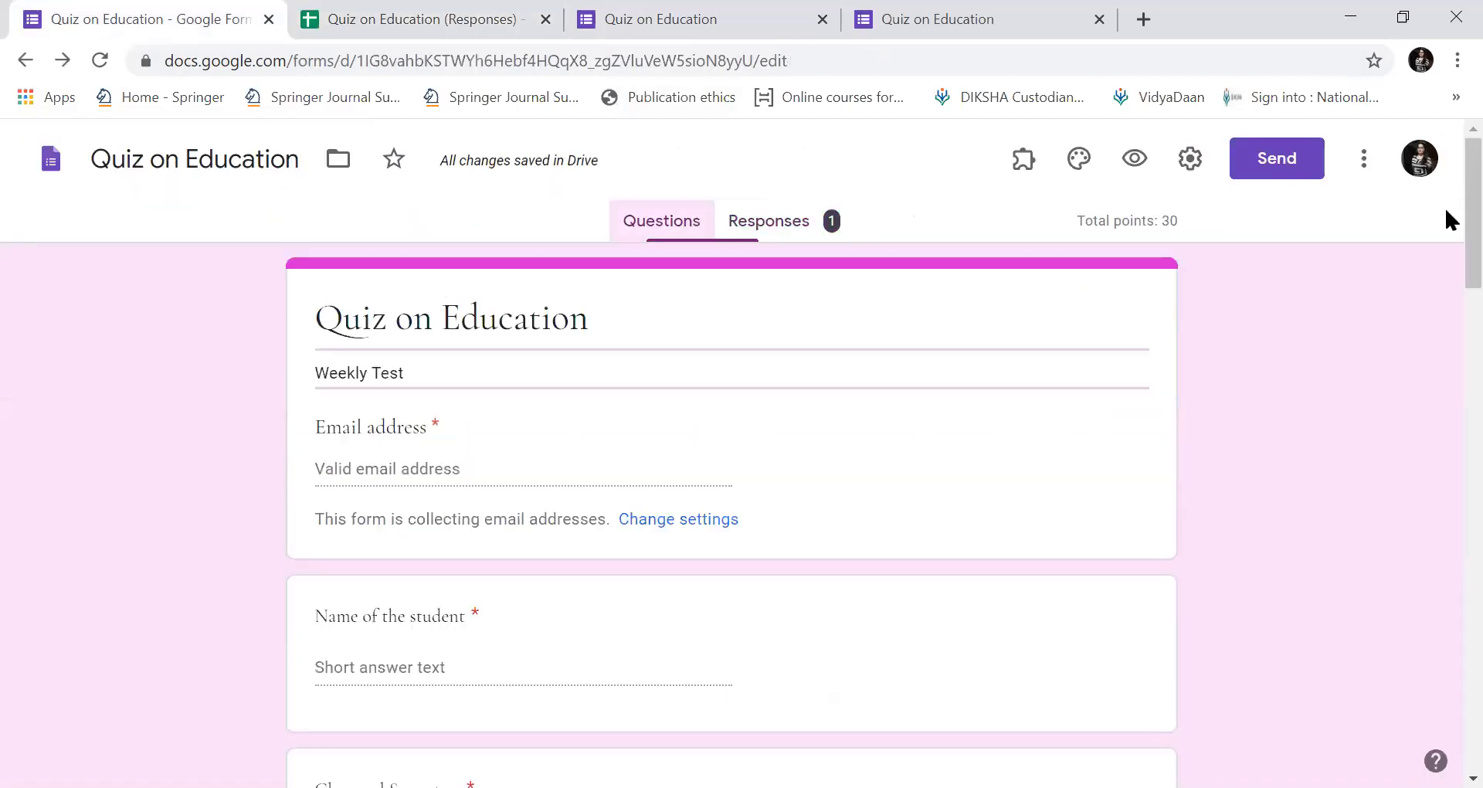
{"action": "scroll", "coordinate": [1443, 219], "scroll_direction": "down", "scroll_amount": 10}
{"action": "scroll", "coordinate": [1448, 433], "scroll_direction": "down", "scroll_amount": 8}
{"action": "scroll", "coordinate": [1446, 509], "scroll_direction": "up", "scroll_amount": 17}
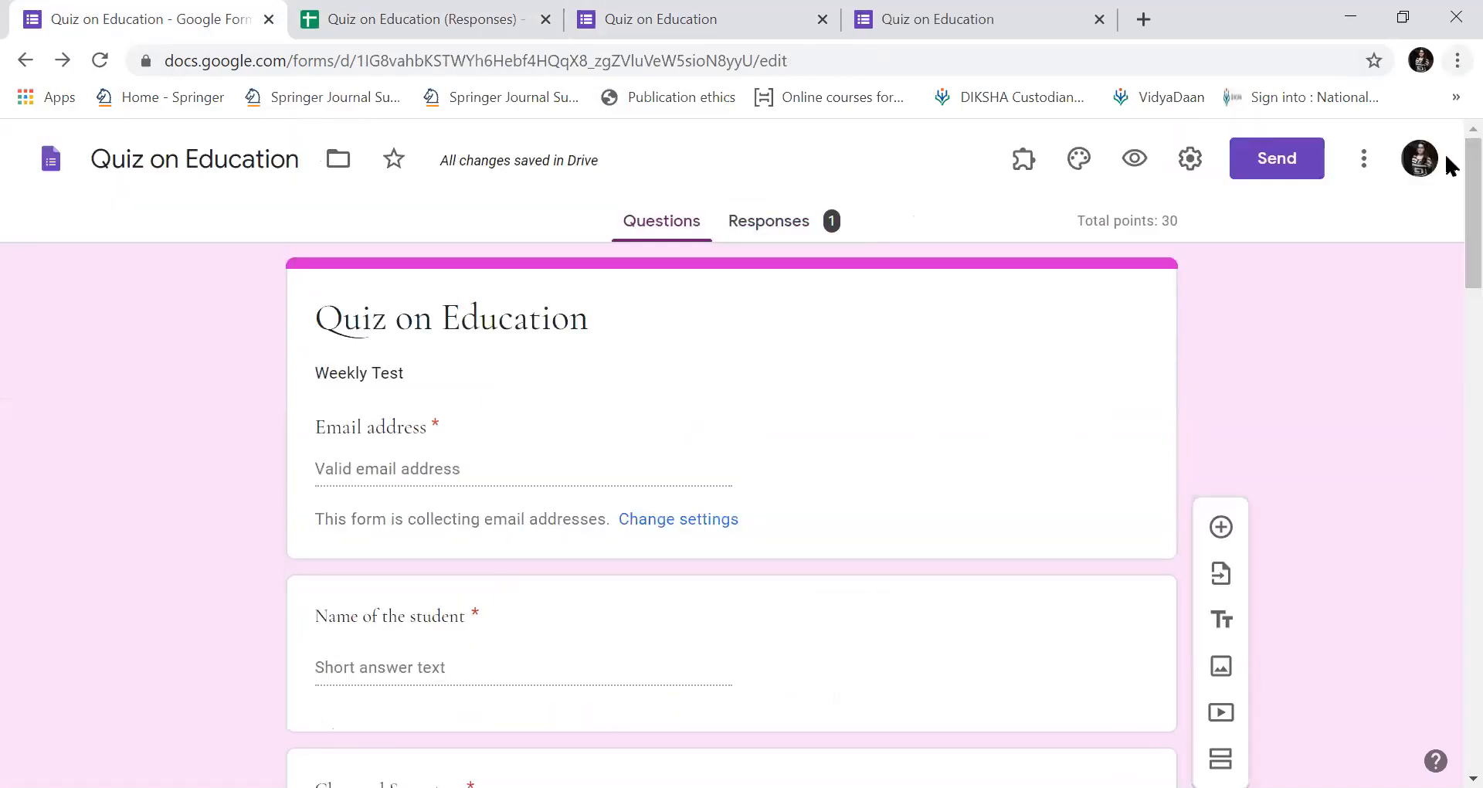
{"action": "scroll", "coordinate": [1446, 572], "scroll_direction": "down", "scroll_amount": 15}
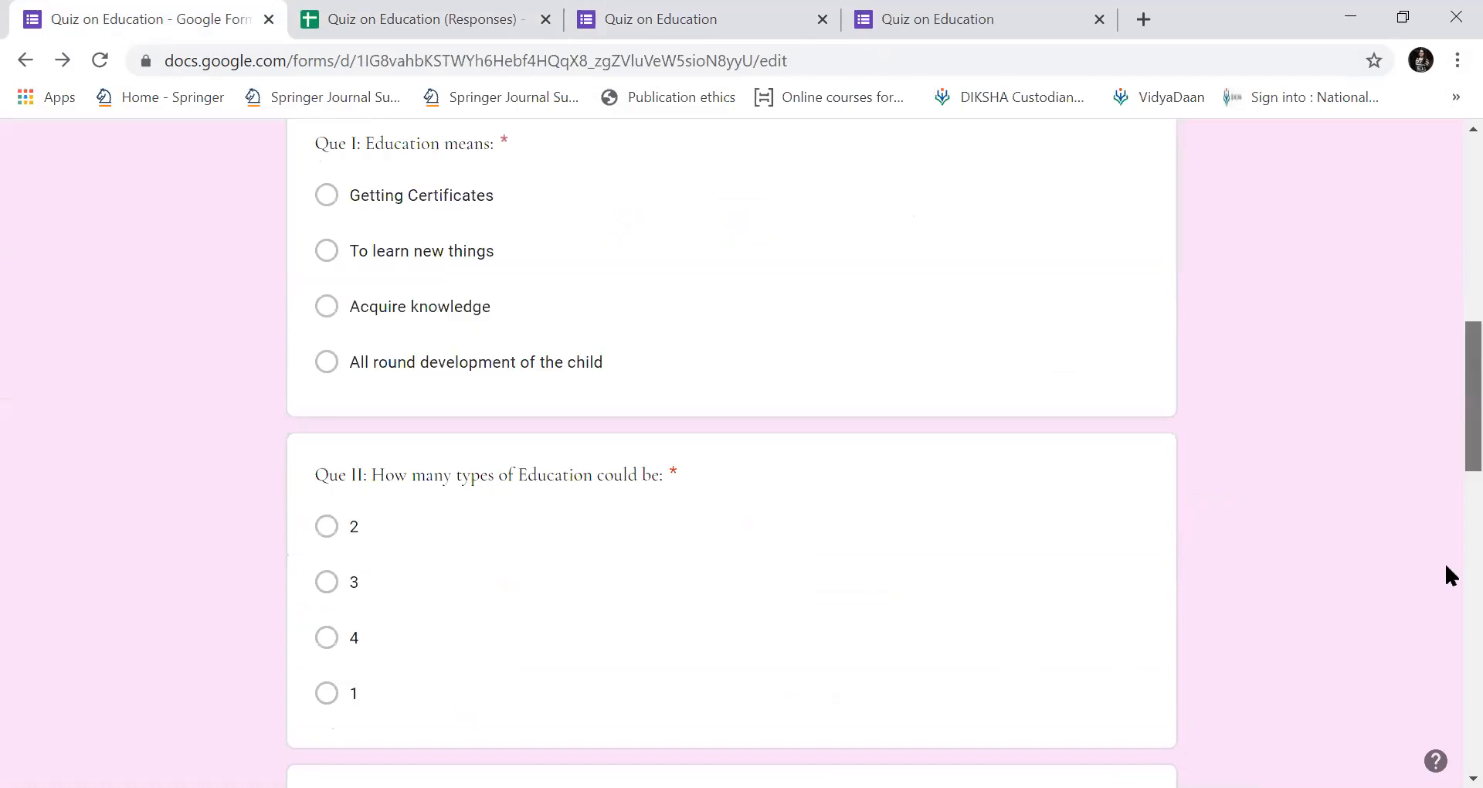
{"action": "scroll", "coordinate": [1450, 130], "scroll_direction": "up", "scroll_amount": 2}
{"action": "scroll", "coordinate": [1451, 130], "scroll_direction": "up", "scroll_amount": 13}
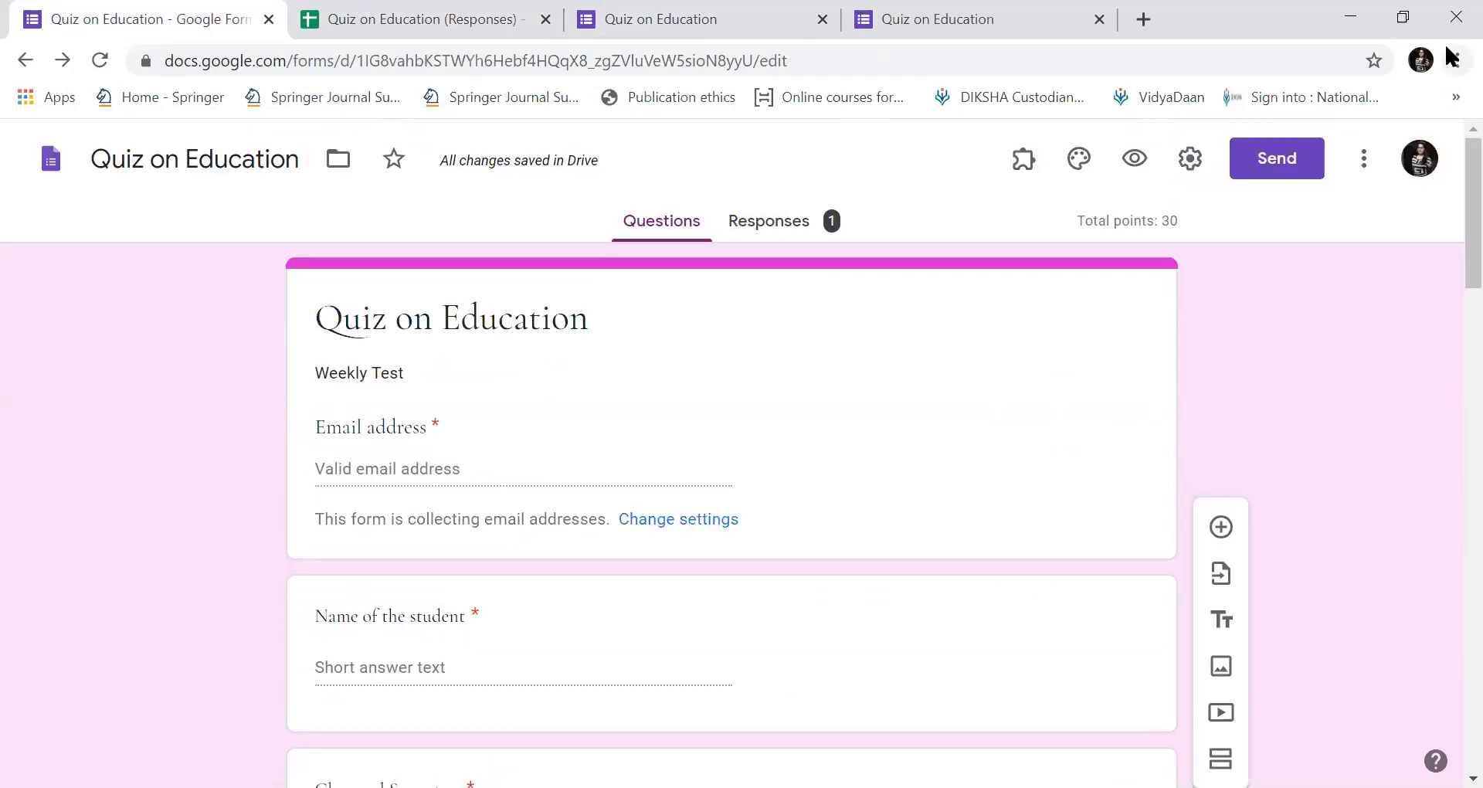
{"action": "left_click", "coordinate": [643, 220]}
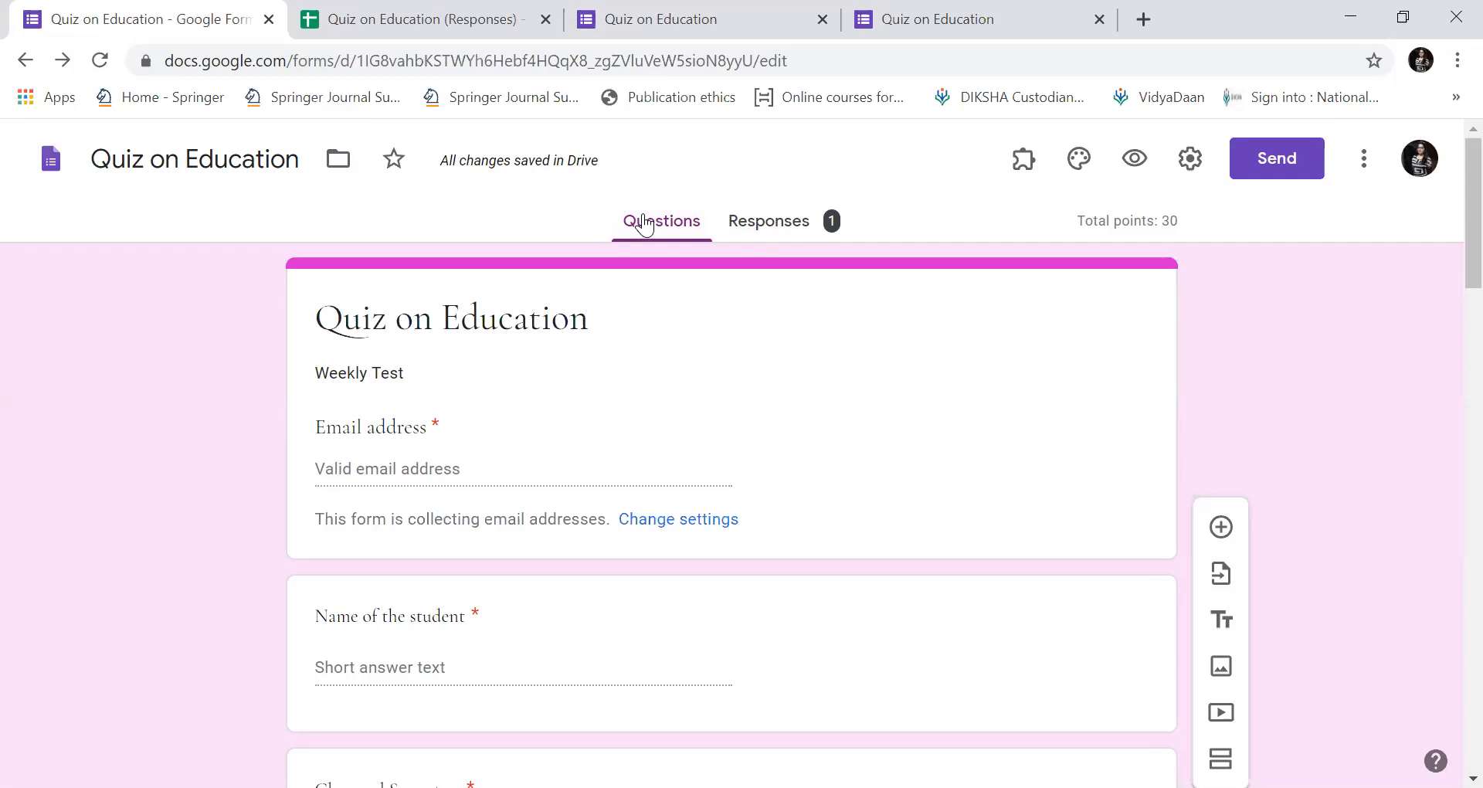